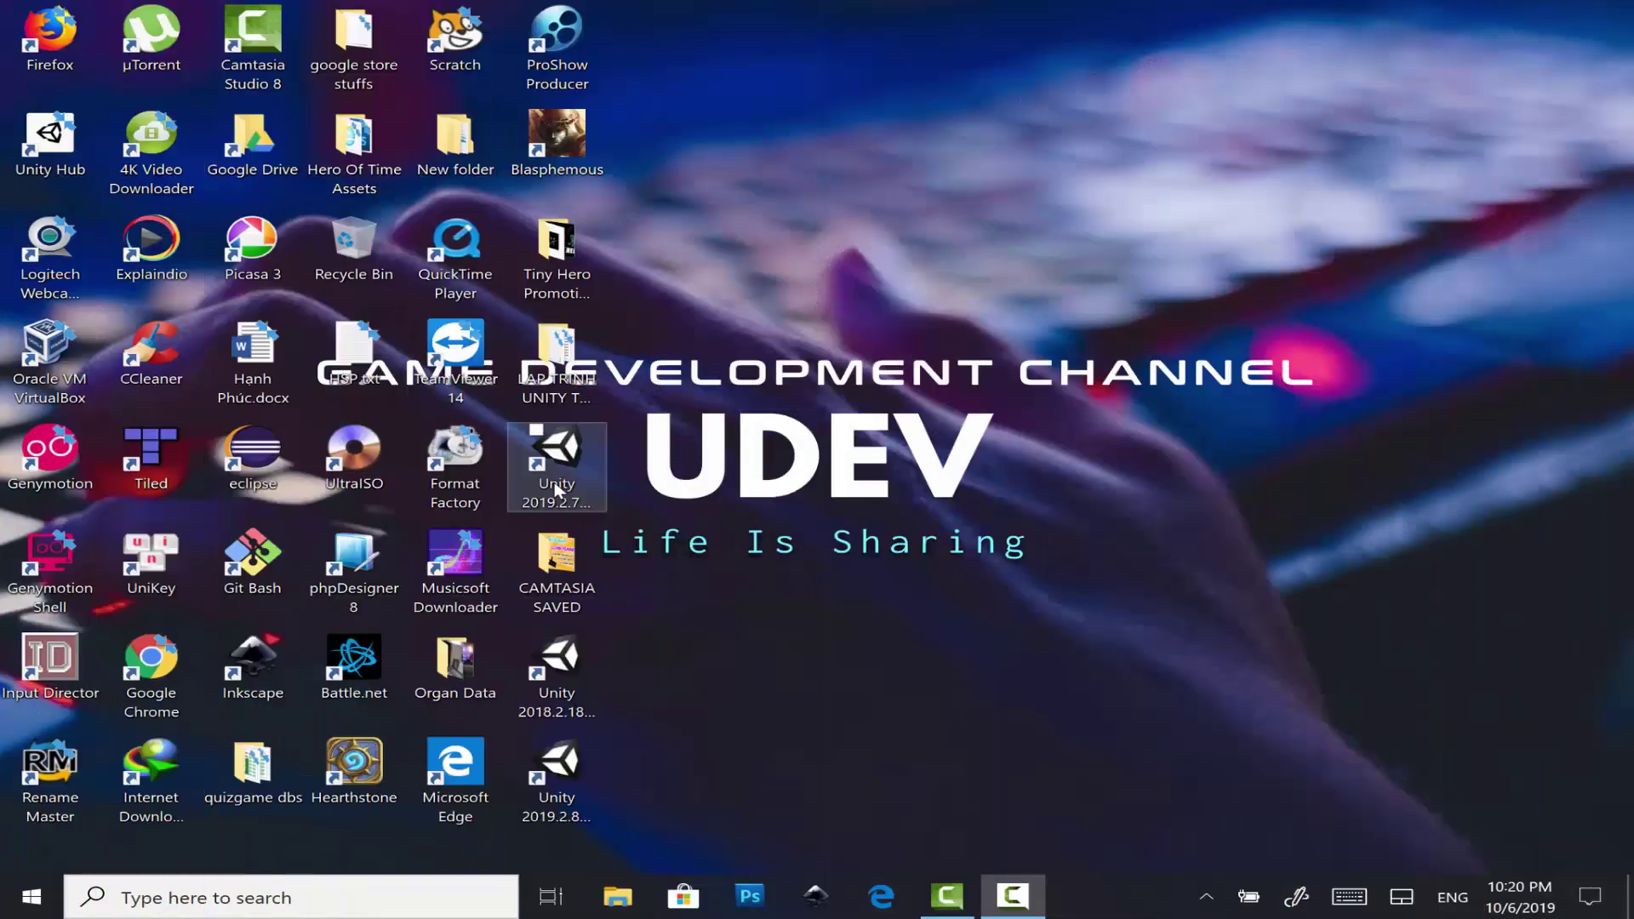
- Launch Unity 2019.2.7f2 and open the 2D Runner Tutorial project from Unity Hub
{"action": "left_click", "coordinate": [557, 486]}
{"action": "double_click", "coordinate": [557, 487]}
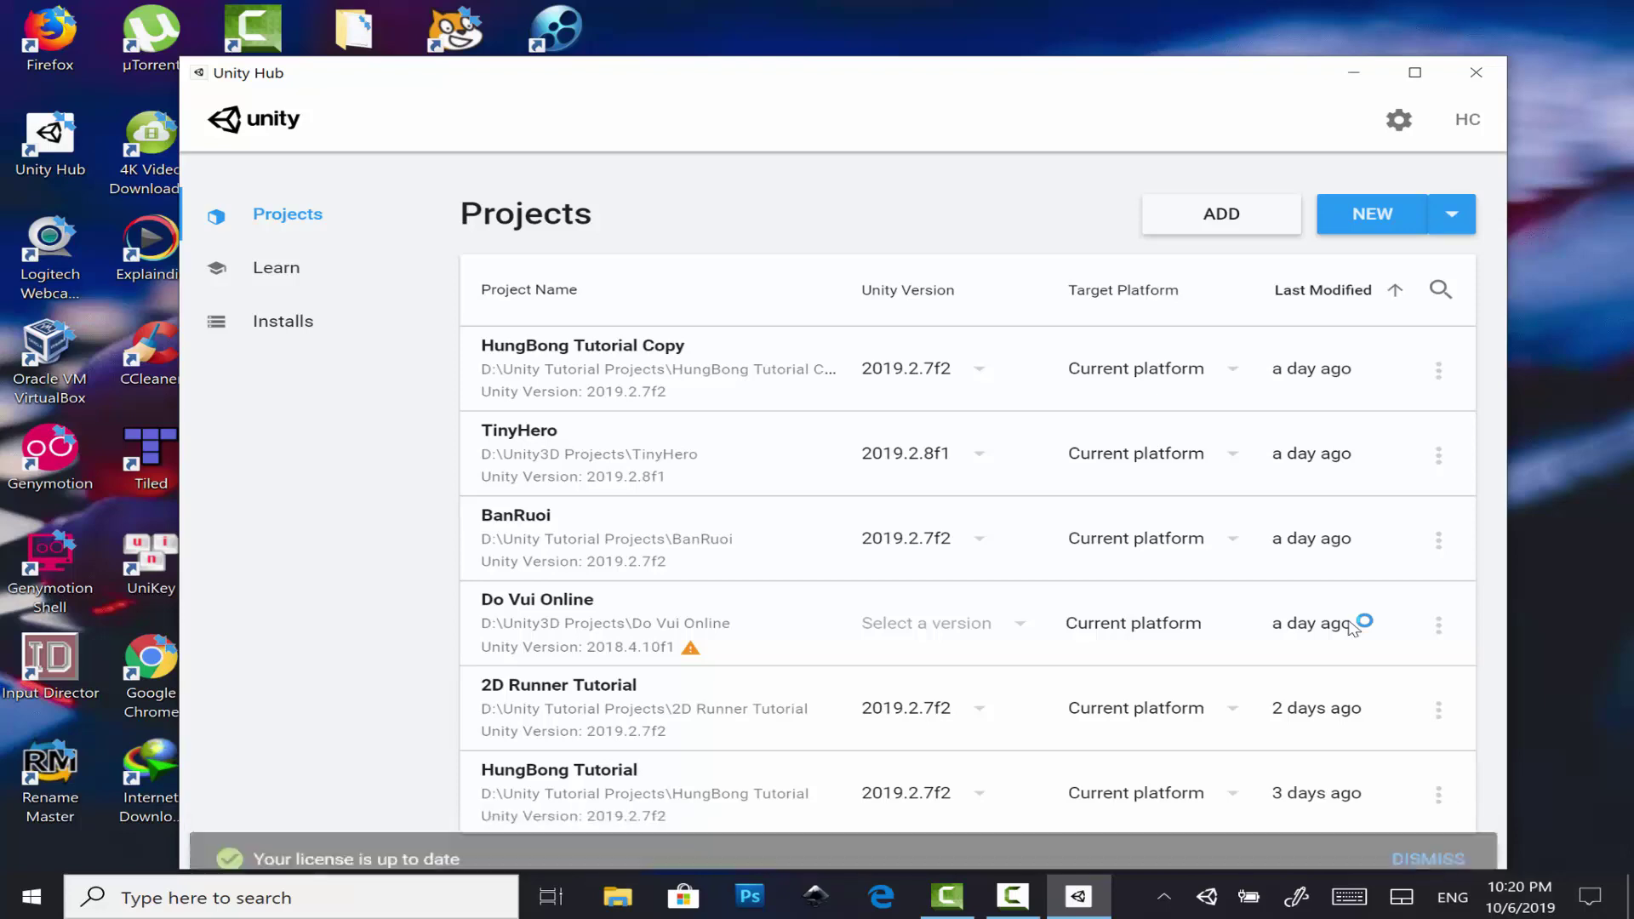
{"action": "left_click", "coordinate": [682, 726]}
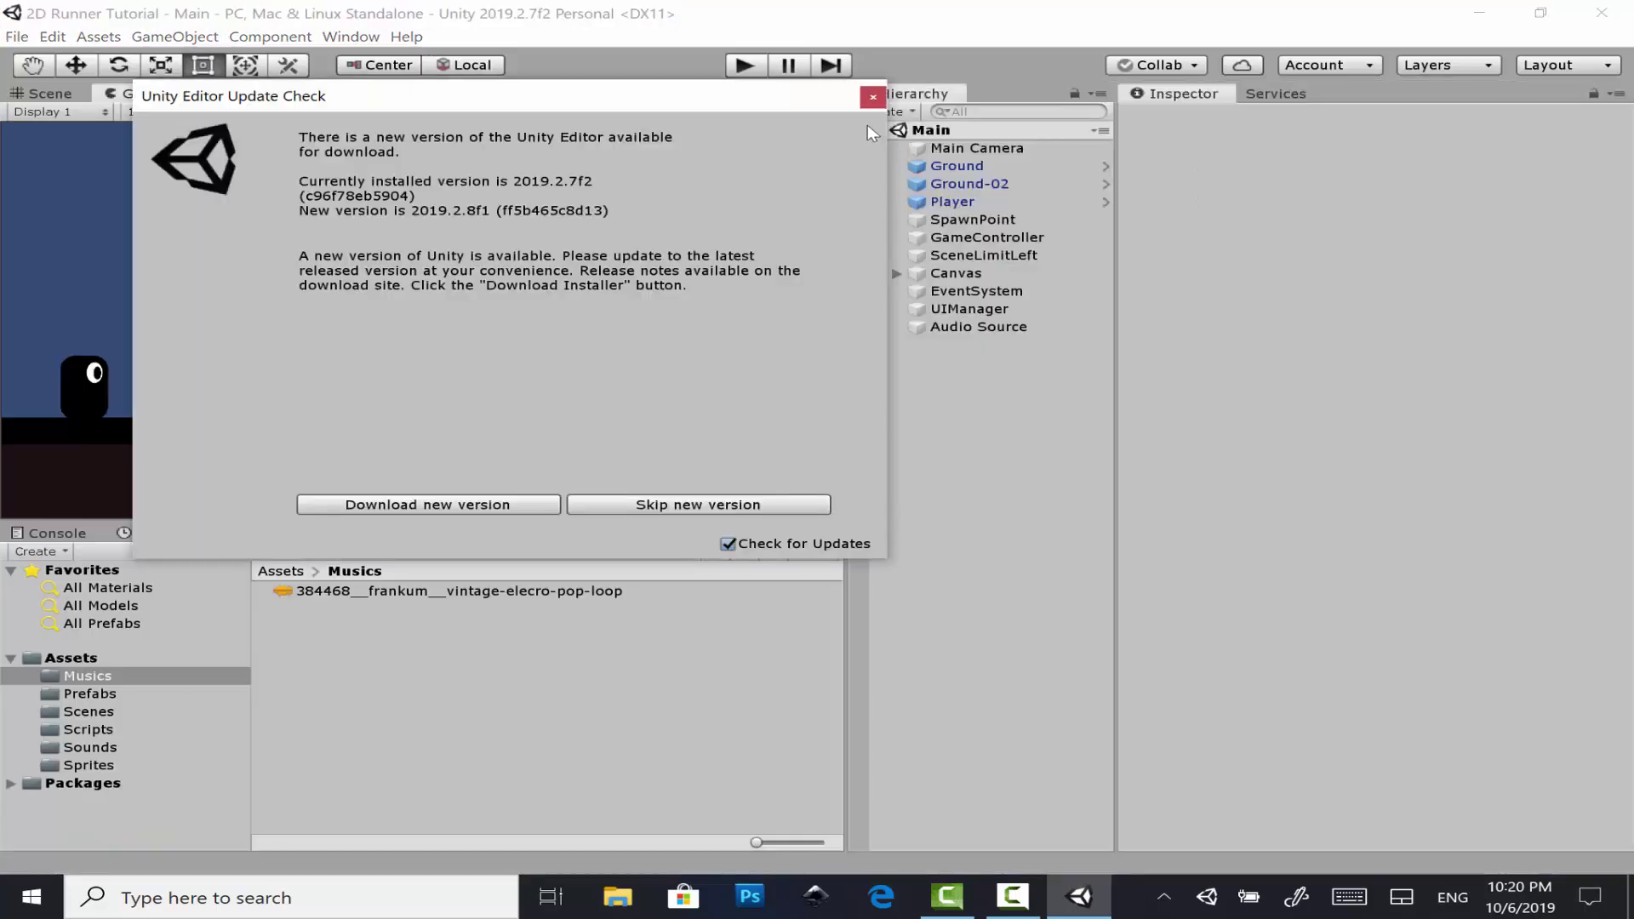
- Dismiss the Editor Update Check notice, start Play mode and adjust the sound volume
{"action": "left_click", "coordinate": [872, 97]}
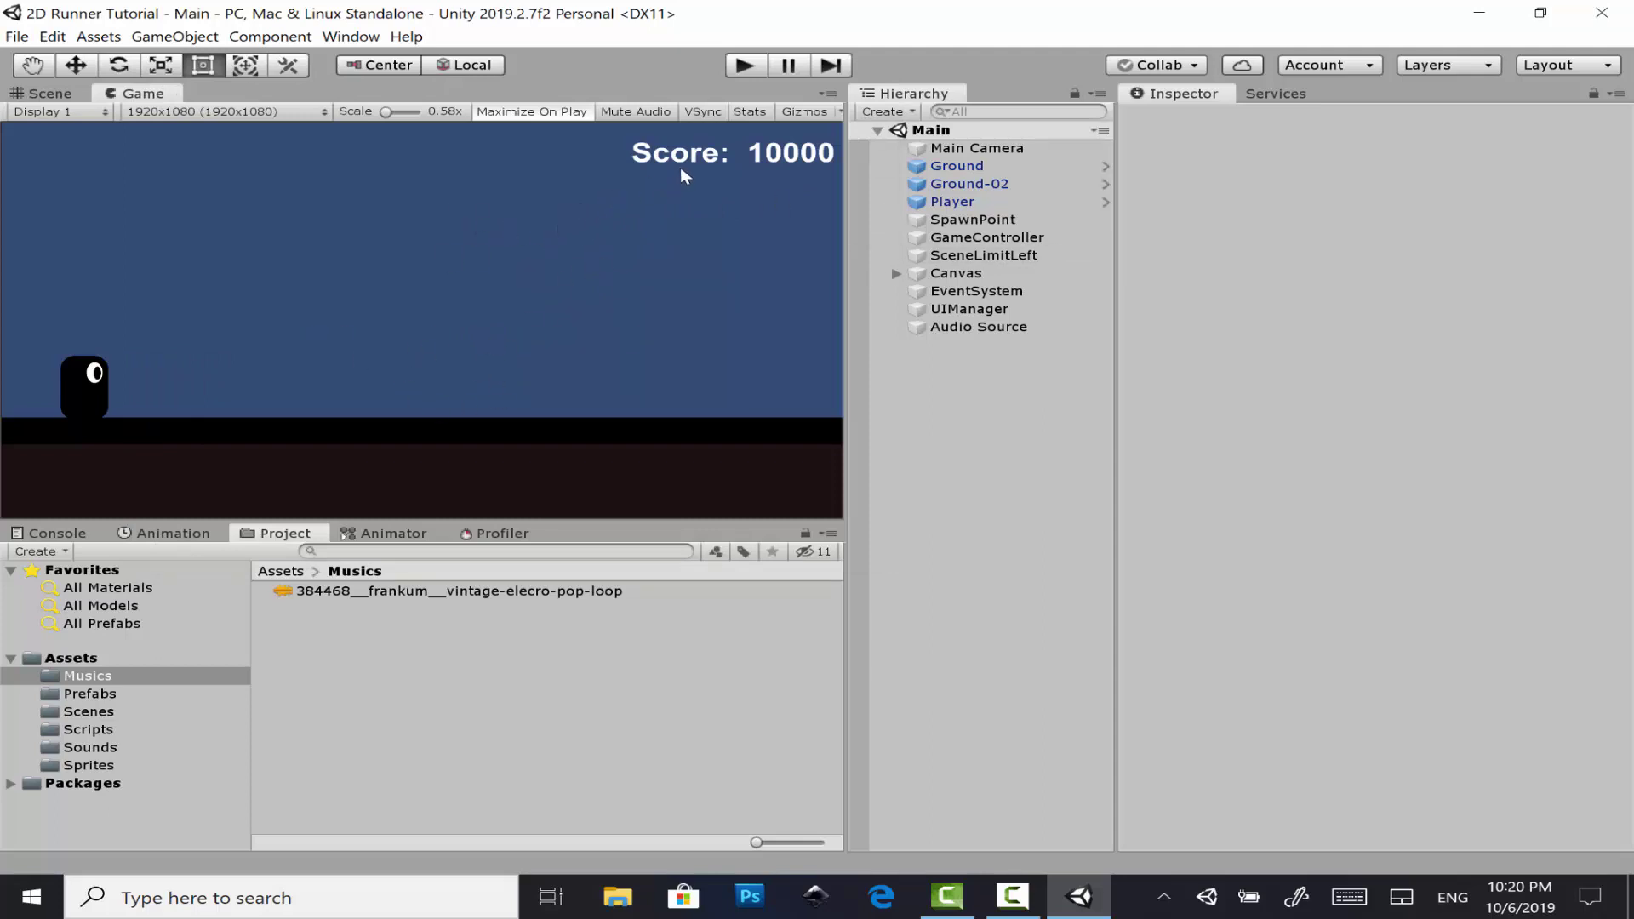
{"action": "left_click", "coordinate": [753, 71]}
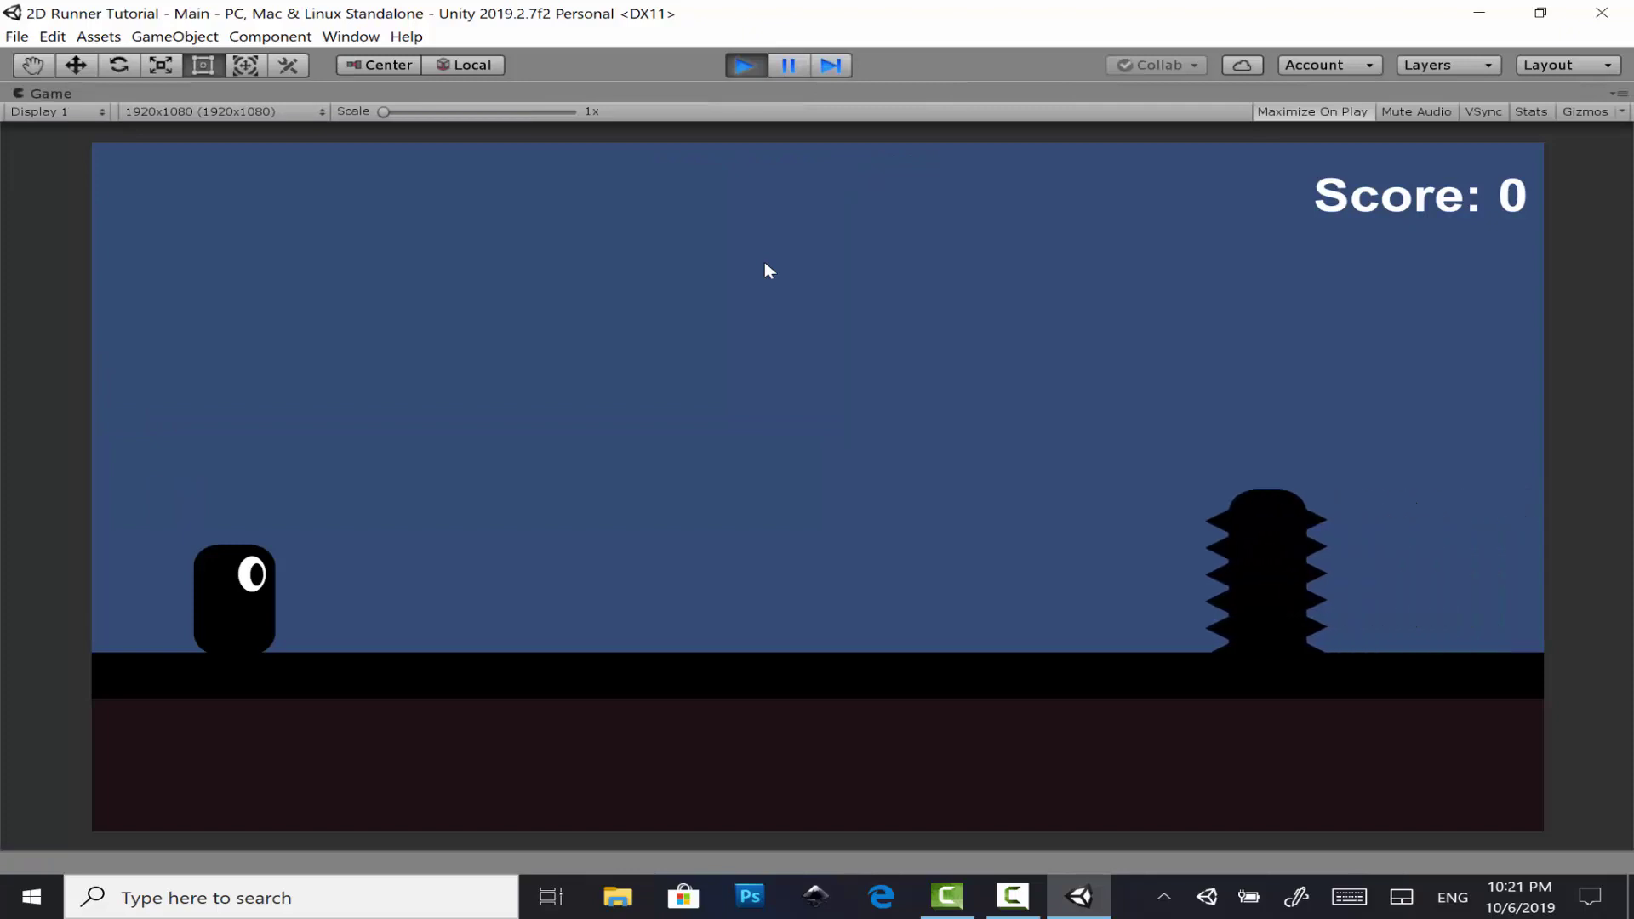
{"action": "key", "text": "XF86AudioLowerVolume"}
{"action": "key", "text": "XF86AudioRaiseVolume"}
- Jump the player over obstacles with Space until it hits a spike and reaches GAME OVER
{"action": "key", "text": "space"}
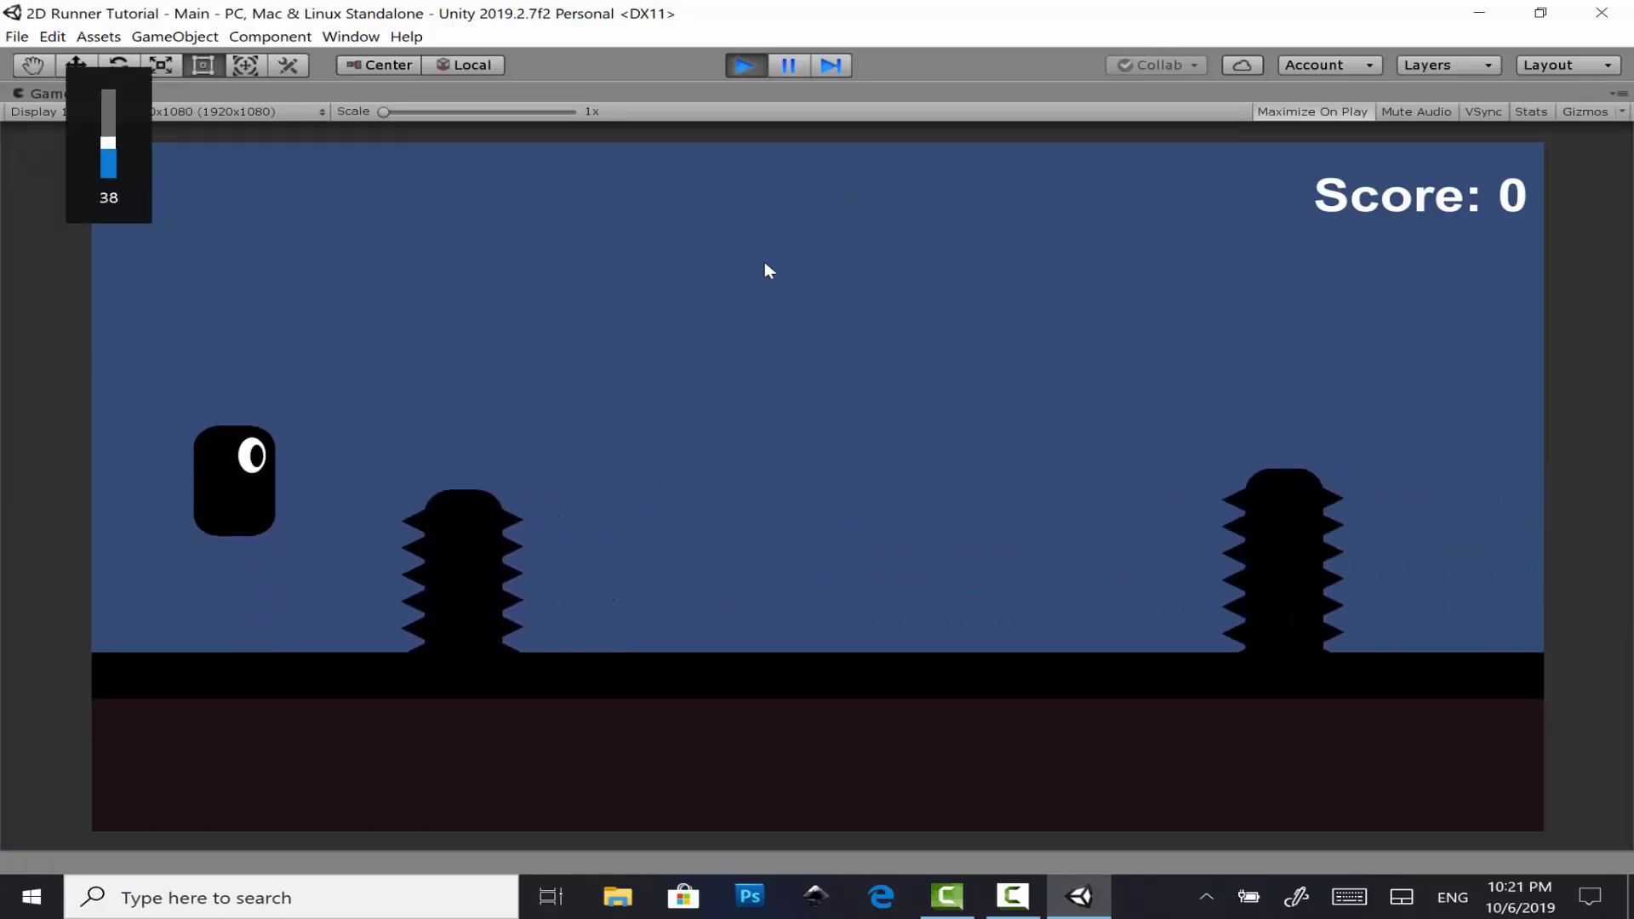
{"action": "key", "text": "space"}
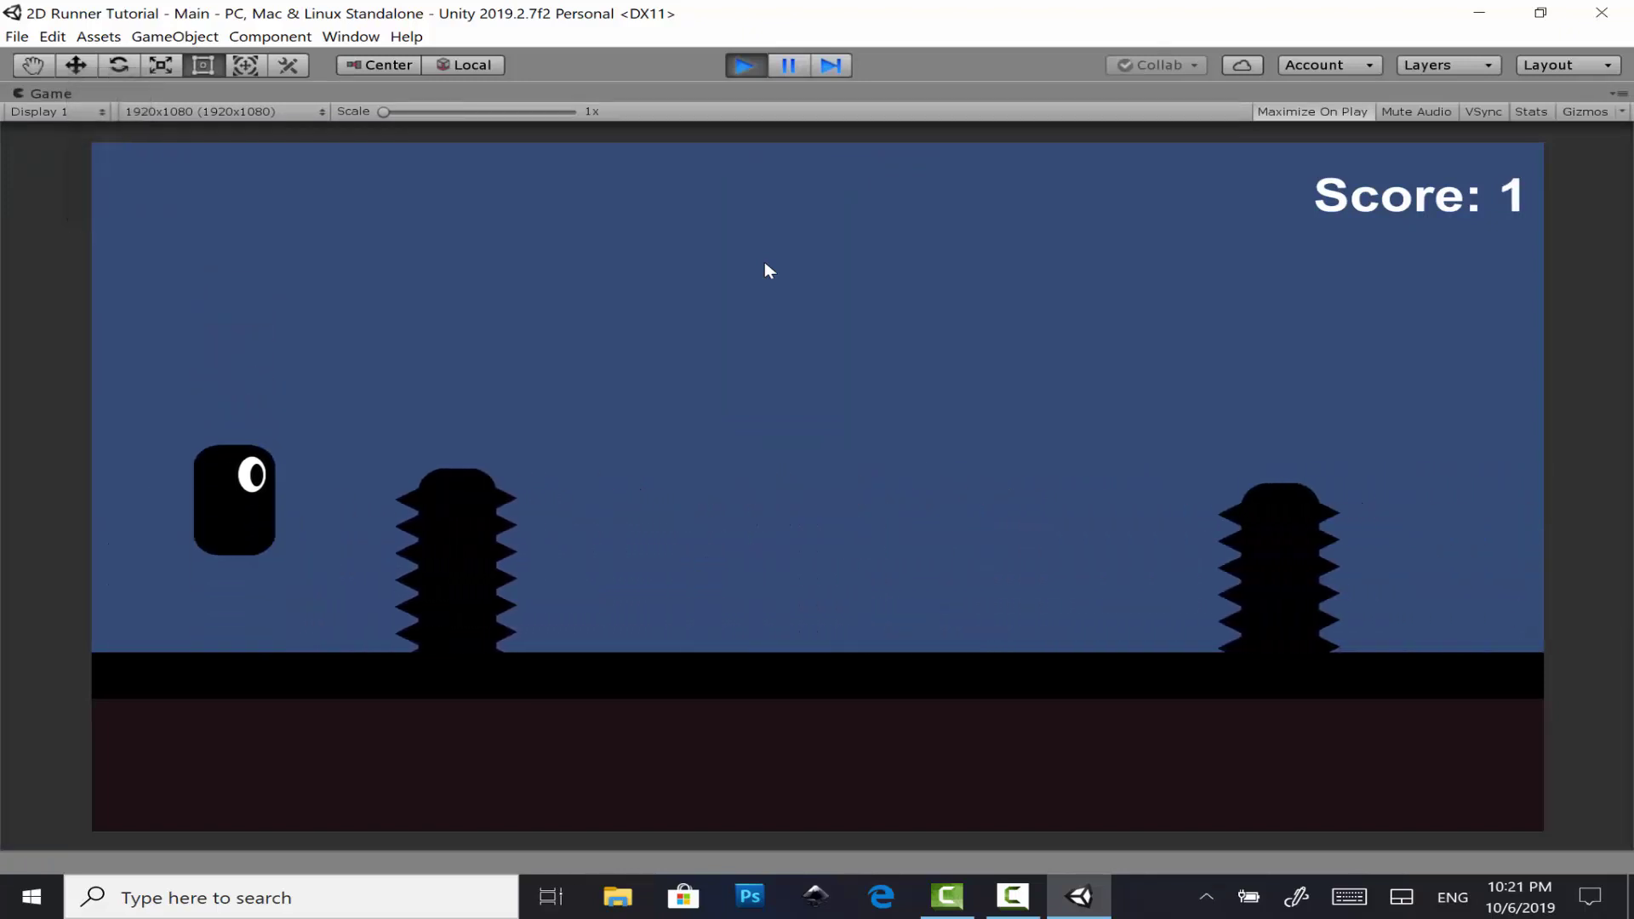
{"action": "key", "text": "XF86AudioRaiseVolume"}
{"action": "key", "text": "XF86AudioRaiseVolume"}
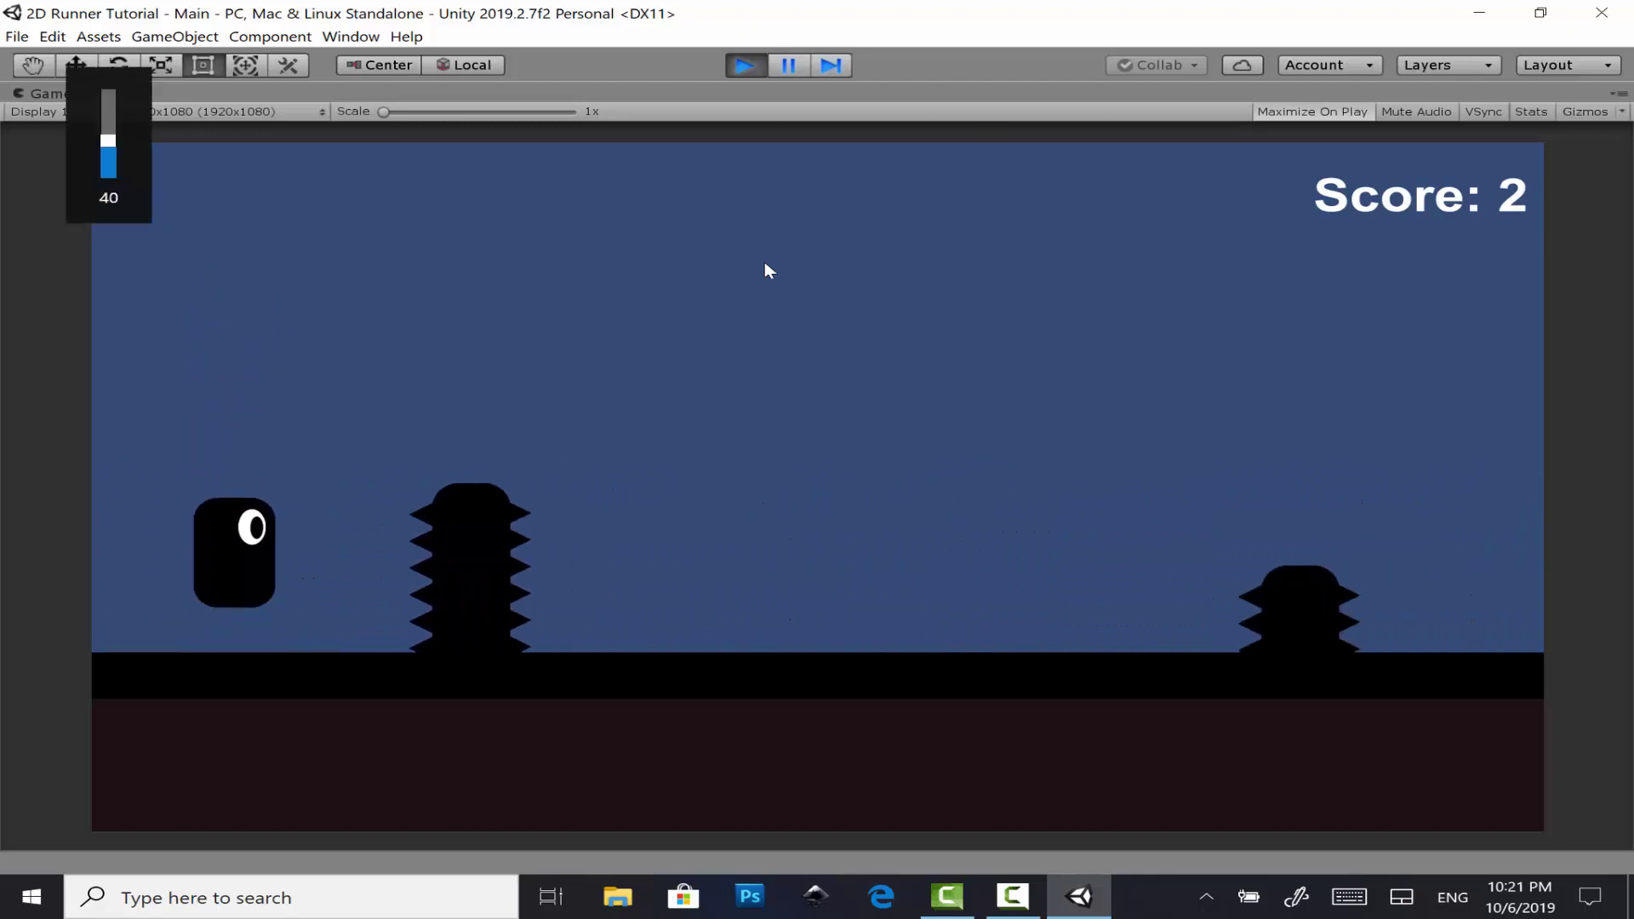
{"action": "key", "text": "space"}
{"action": "key", "text": "XF86AudioRaiseVolume"}
{"action": "key", "text": "XF86AudioRaiseVolume"}
{"action": "key", "text": "XF86AudioRaiseVolume"}
{"action": "key", "text": "XF86AudioRaiseVolume"}
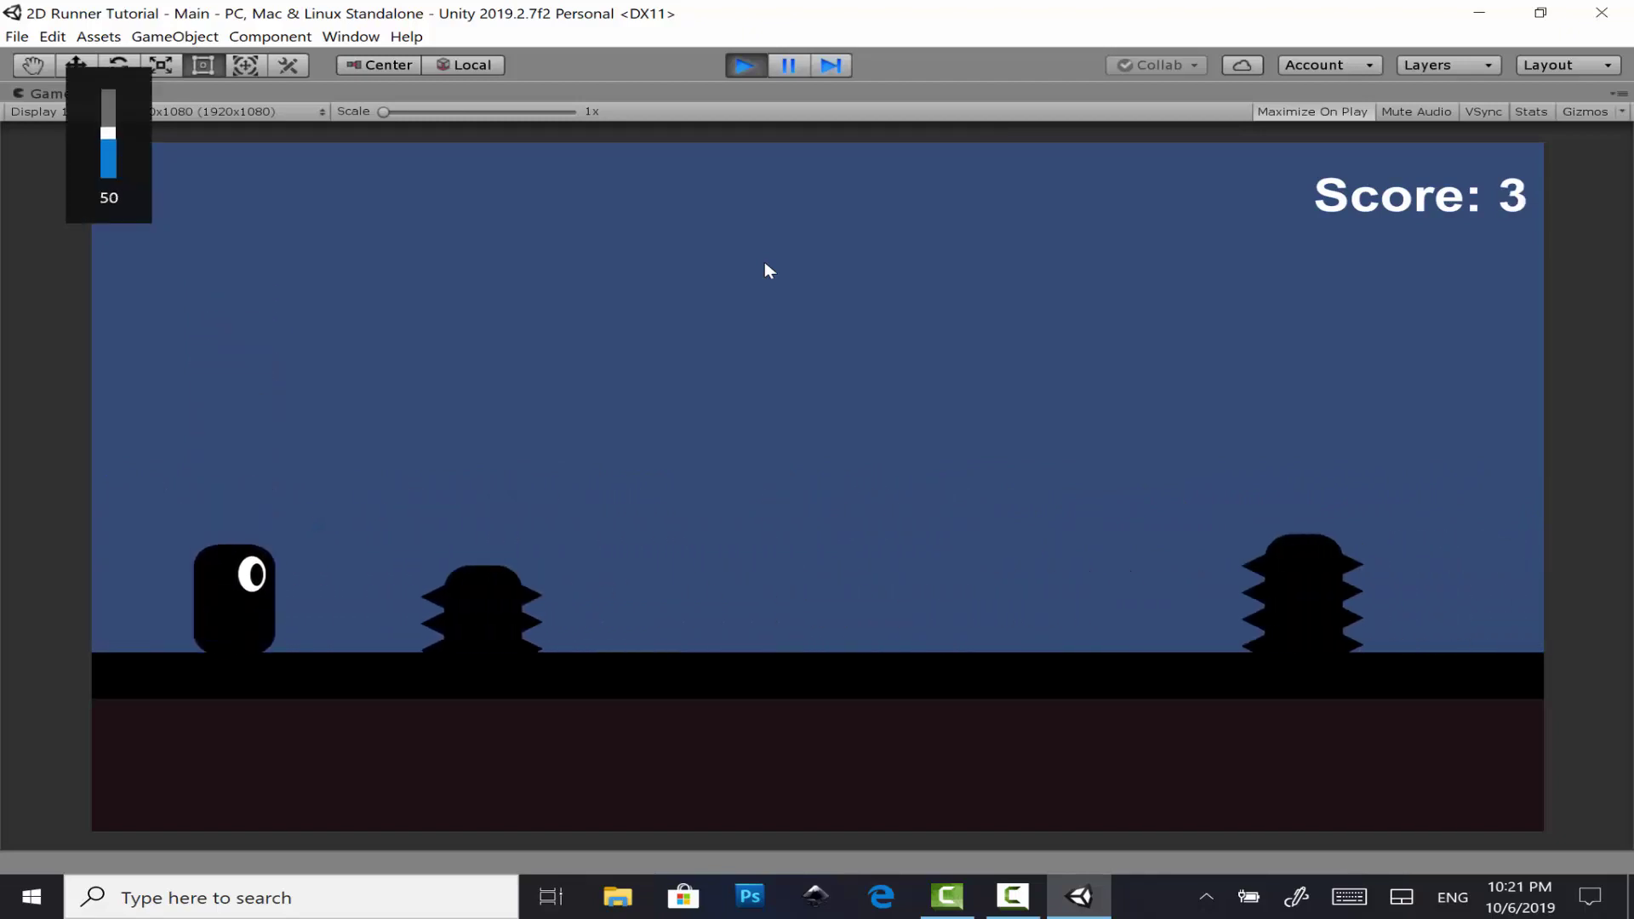
{"action": "key", "text": "space"}
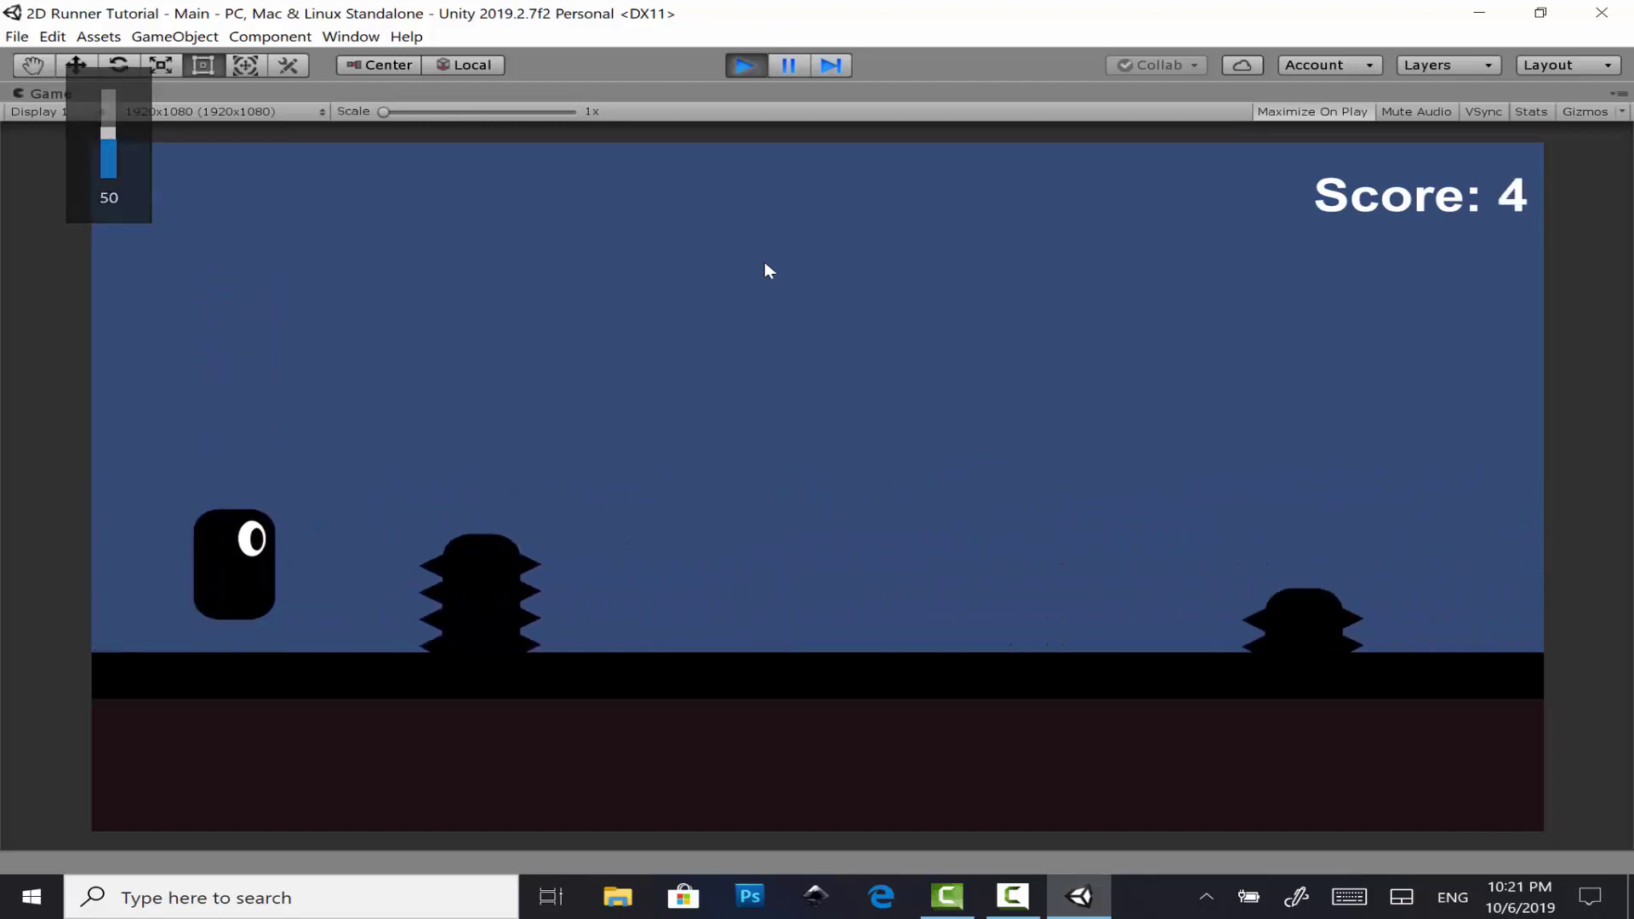
{"action": "key", "text": "space"}
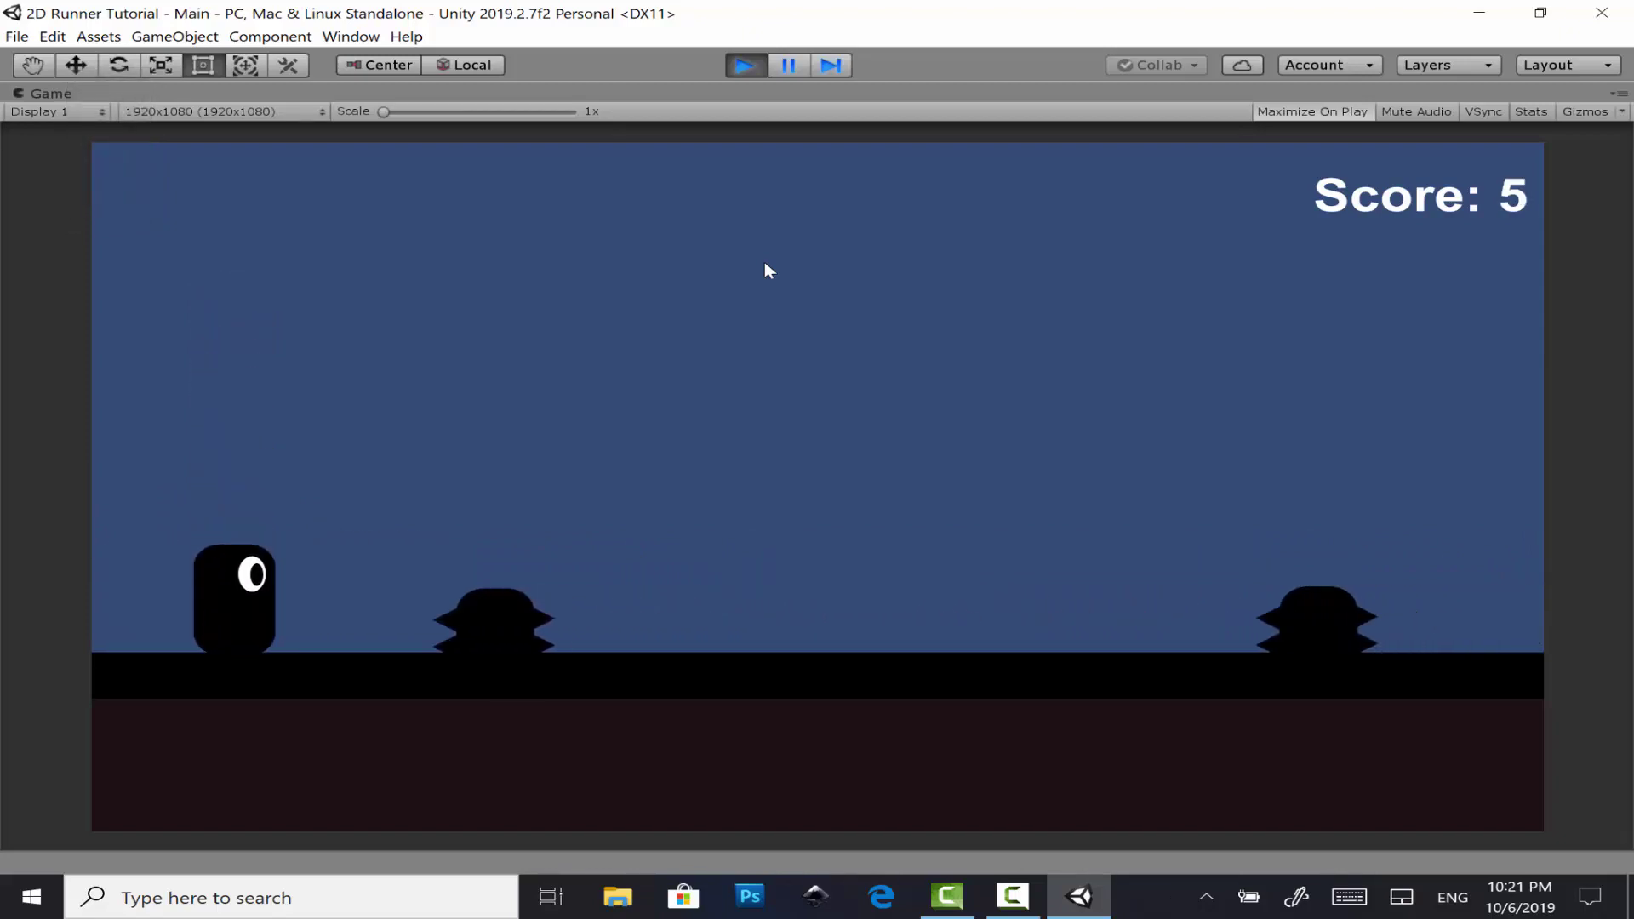
{"action": "key", "text": "space"}
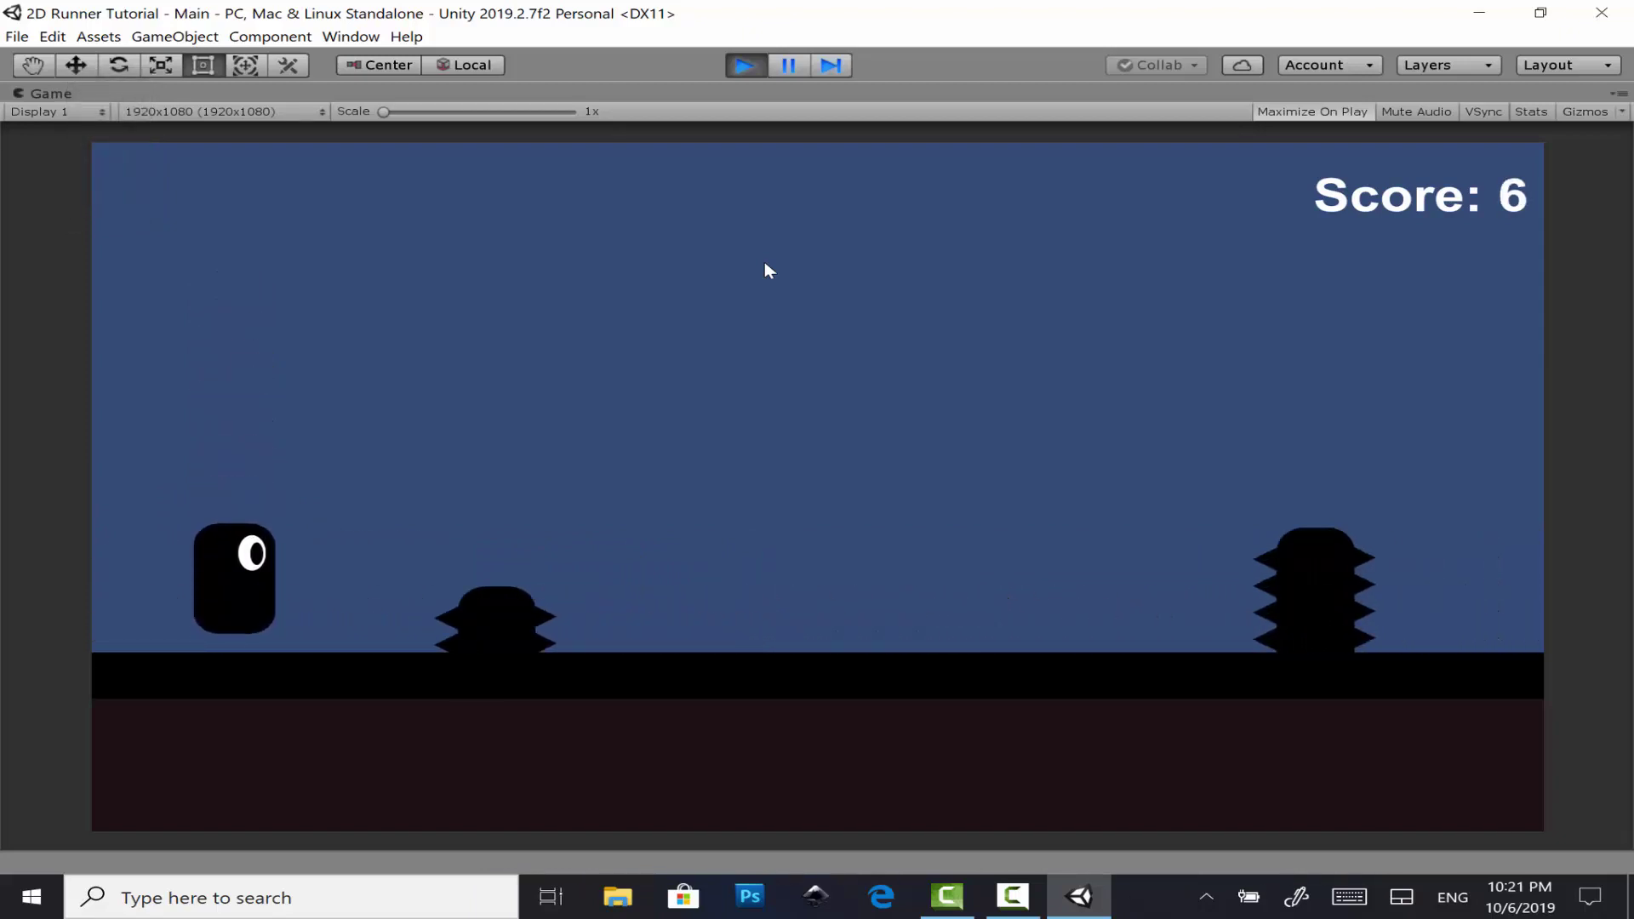
{"action": "key", "text": "space"}
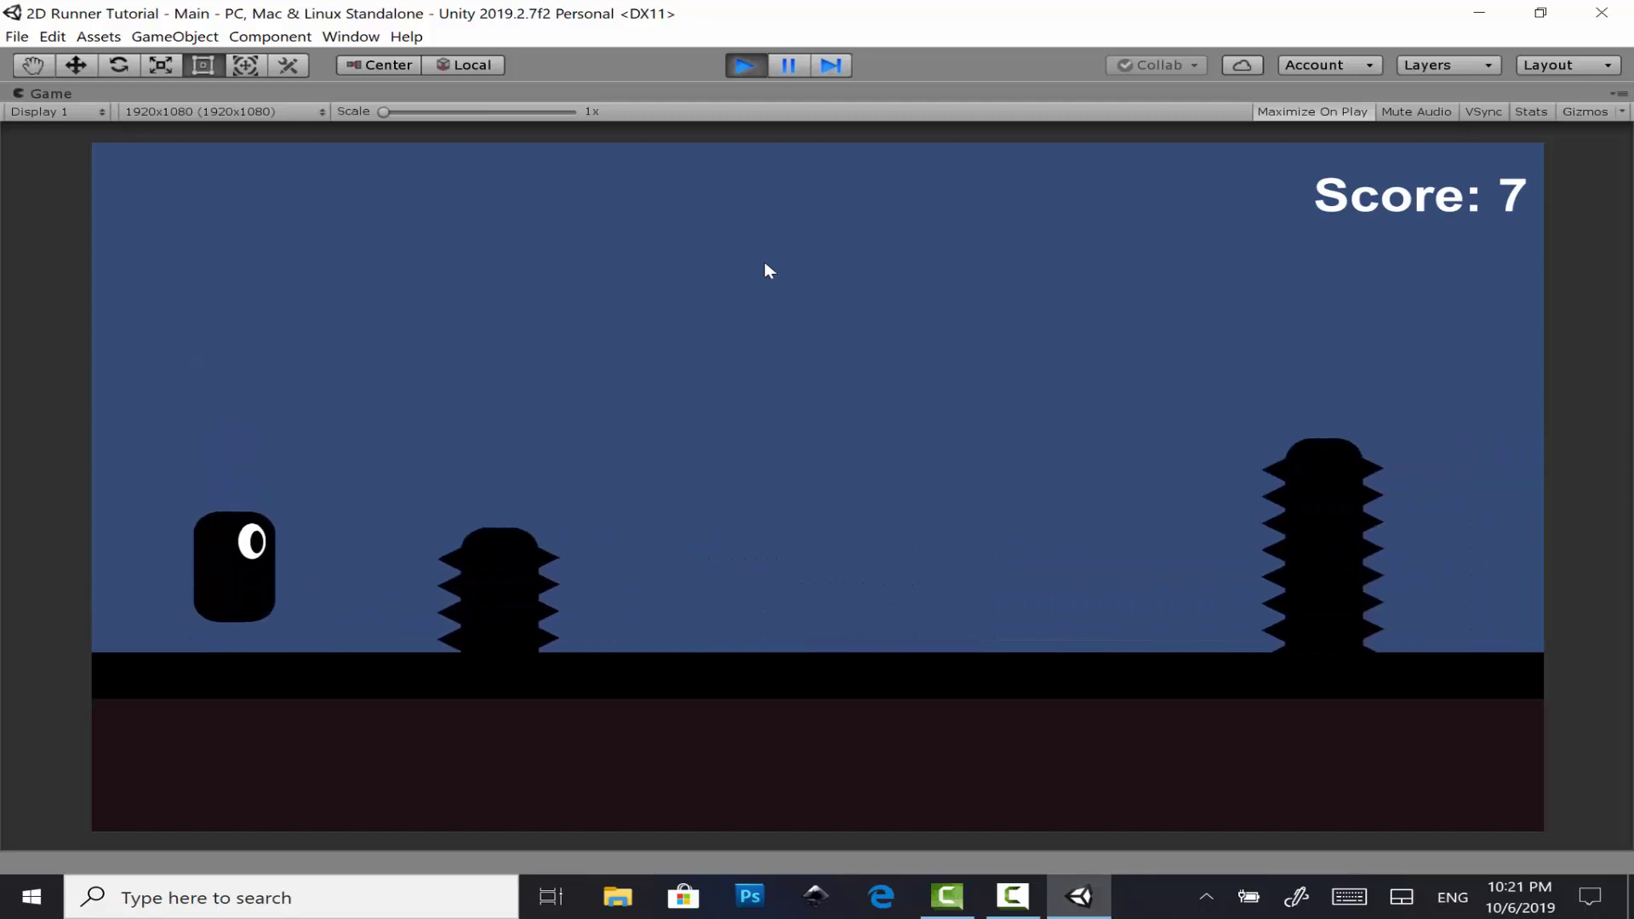
{"action": "key", "text": "space"}
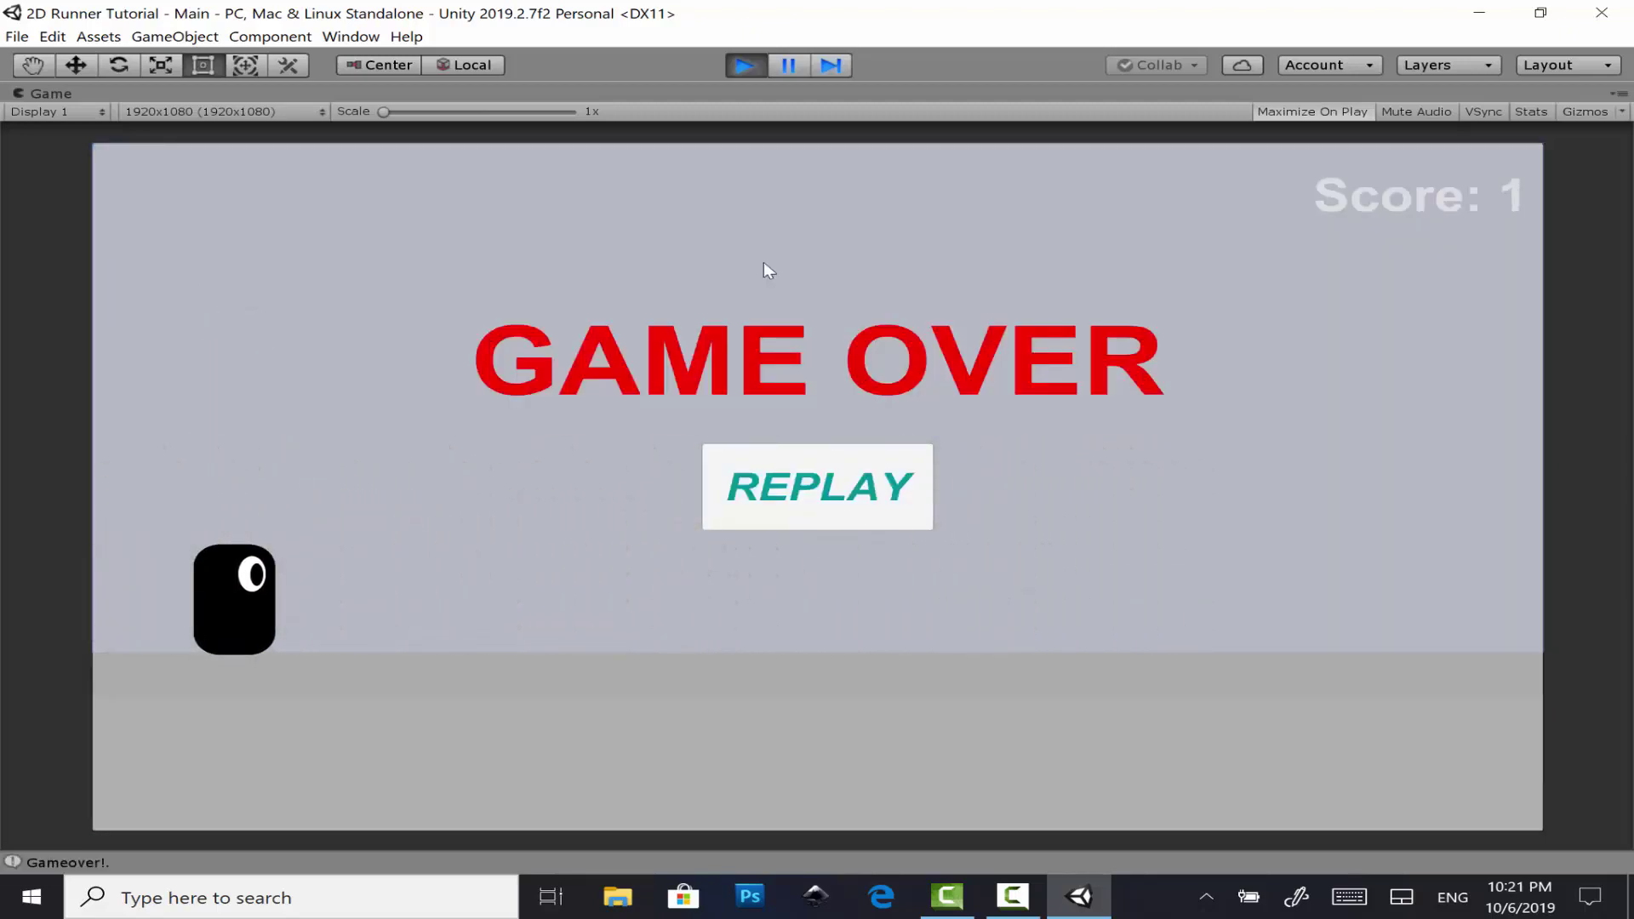
- Replay the game, clicking in the Game view to jump obstacles until game over
{"action": "left_click", "coordinate": [873, 508]}
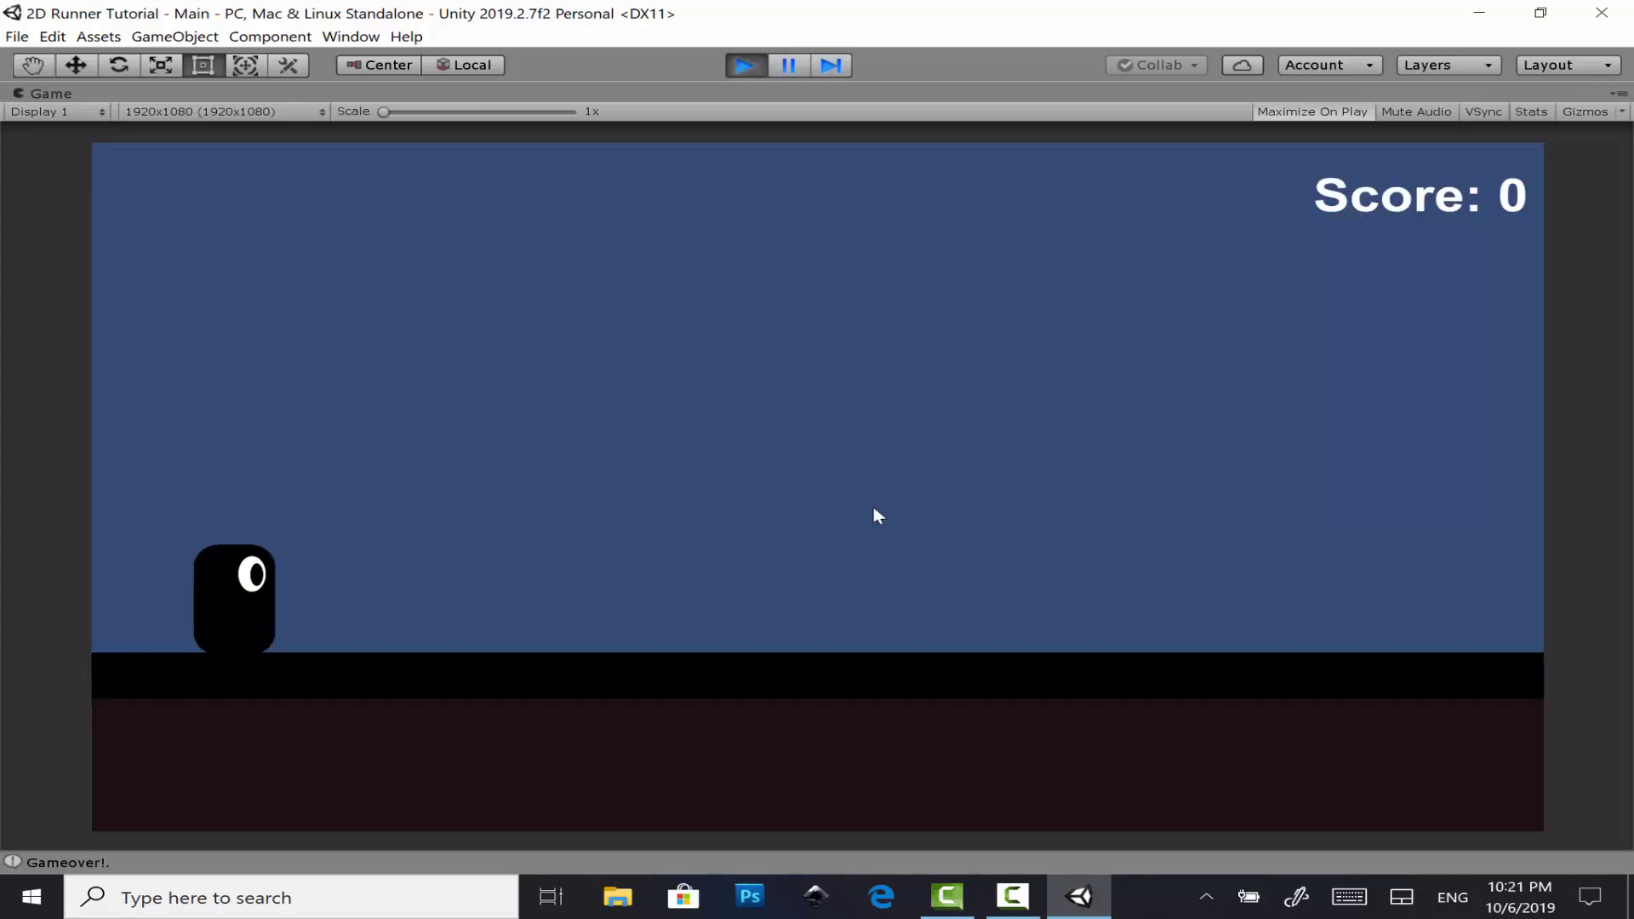
{"action": "left_click", "coordinate": [978, 533]}
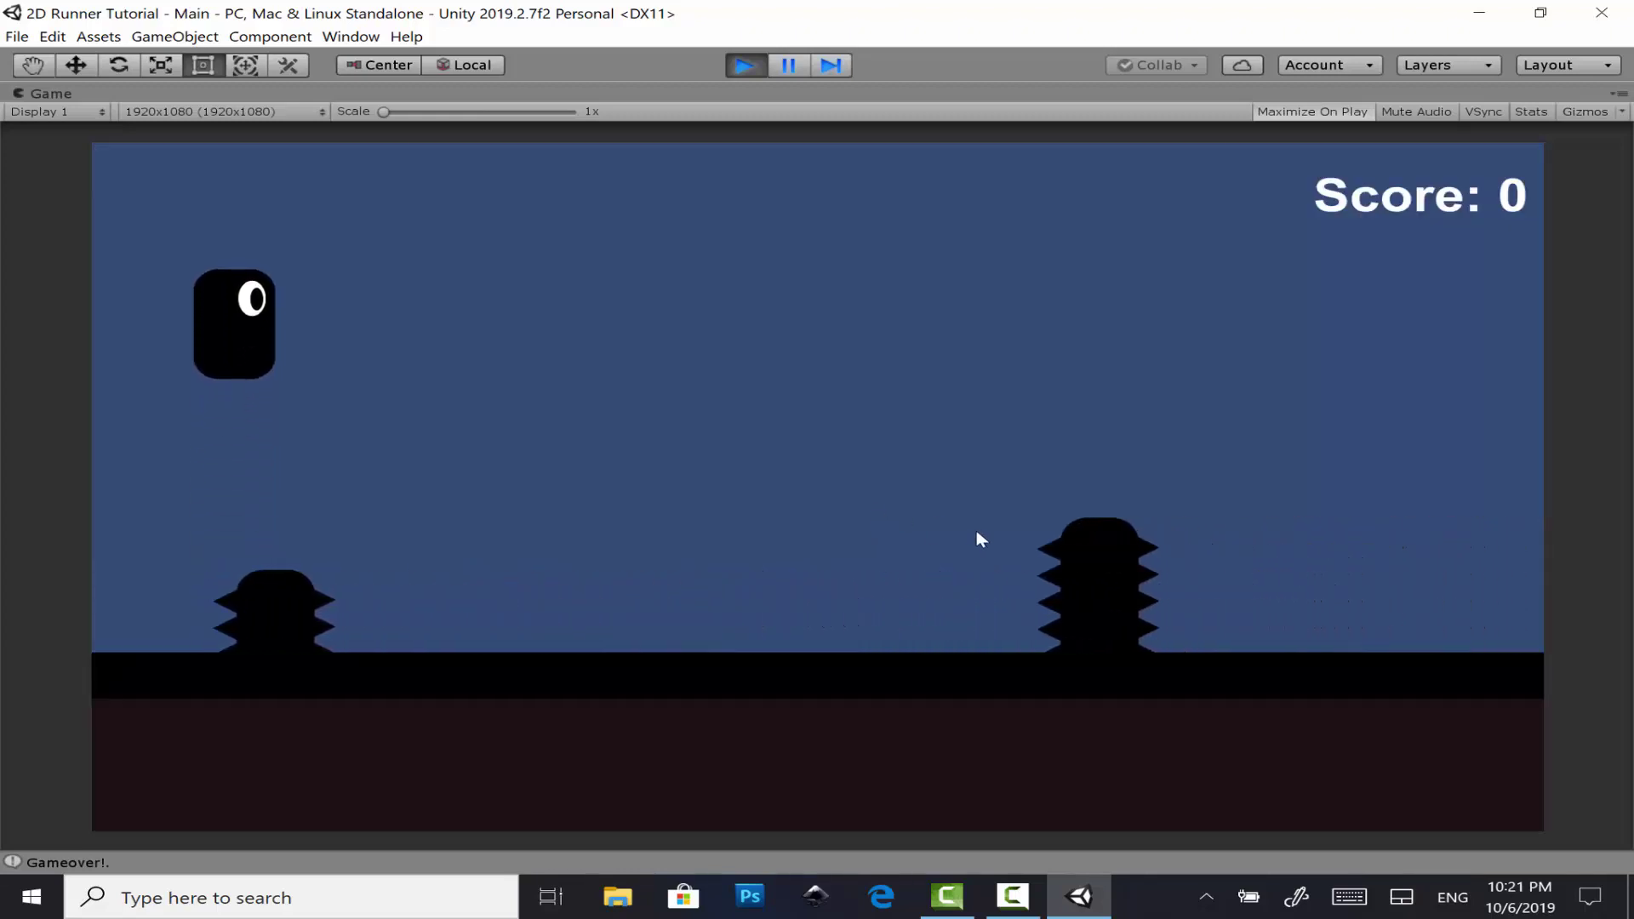
{"action": "left_click", "coordinate": [977, 534]}
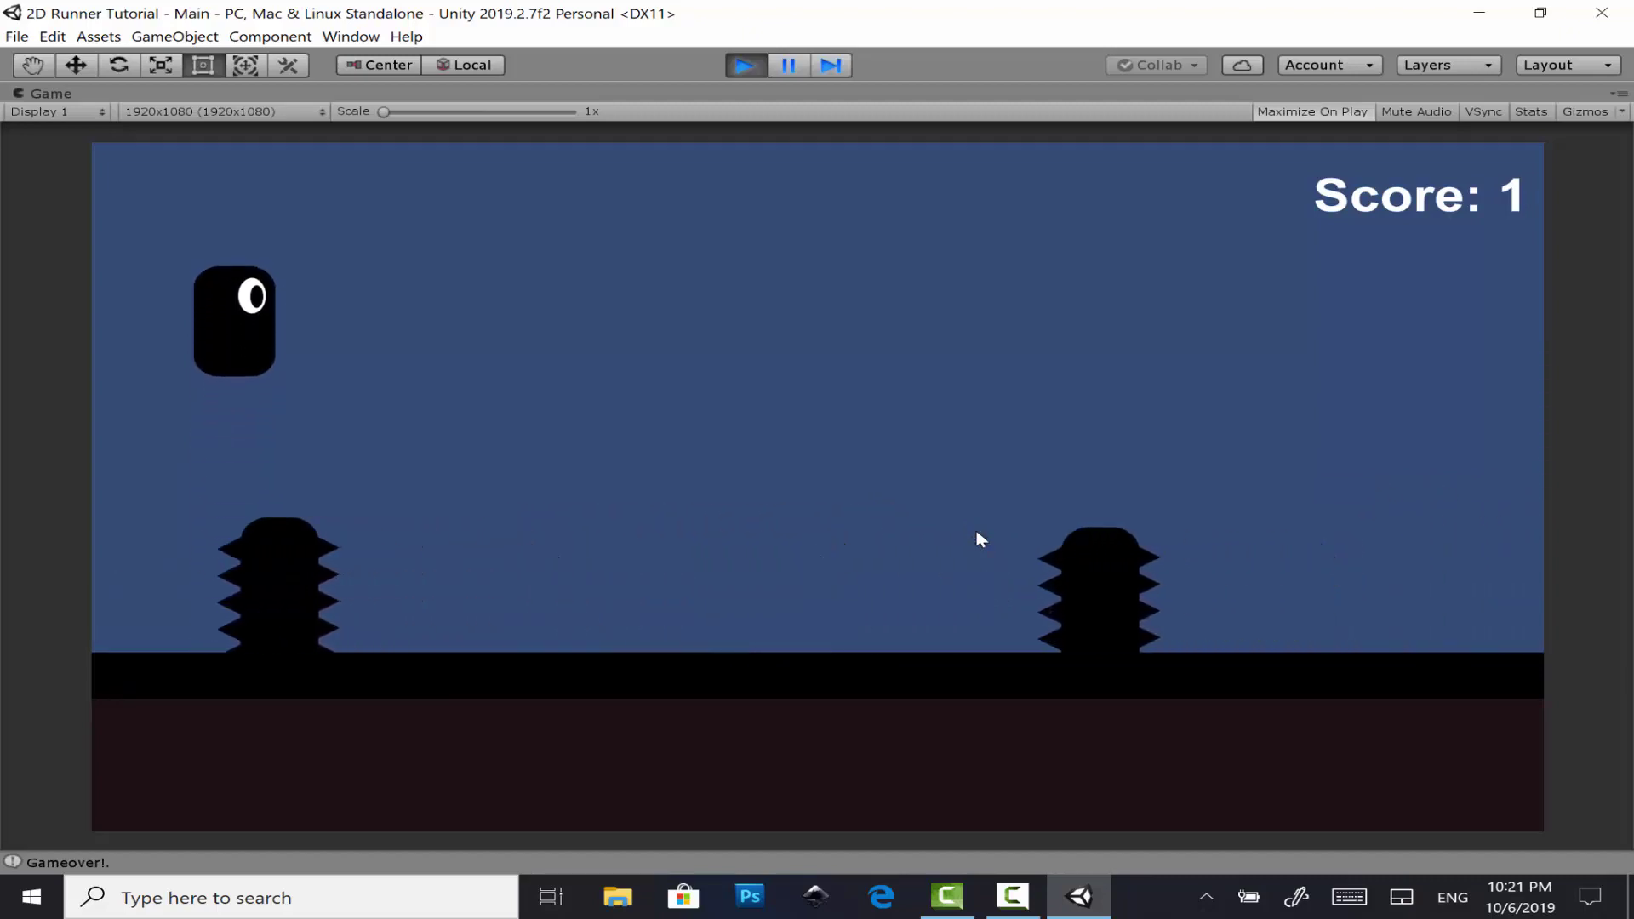
{"action": "left_click", "coordinate": [978, 534]}
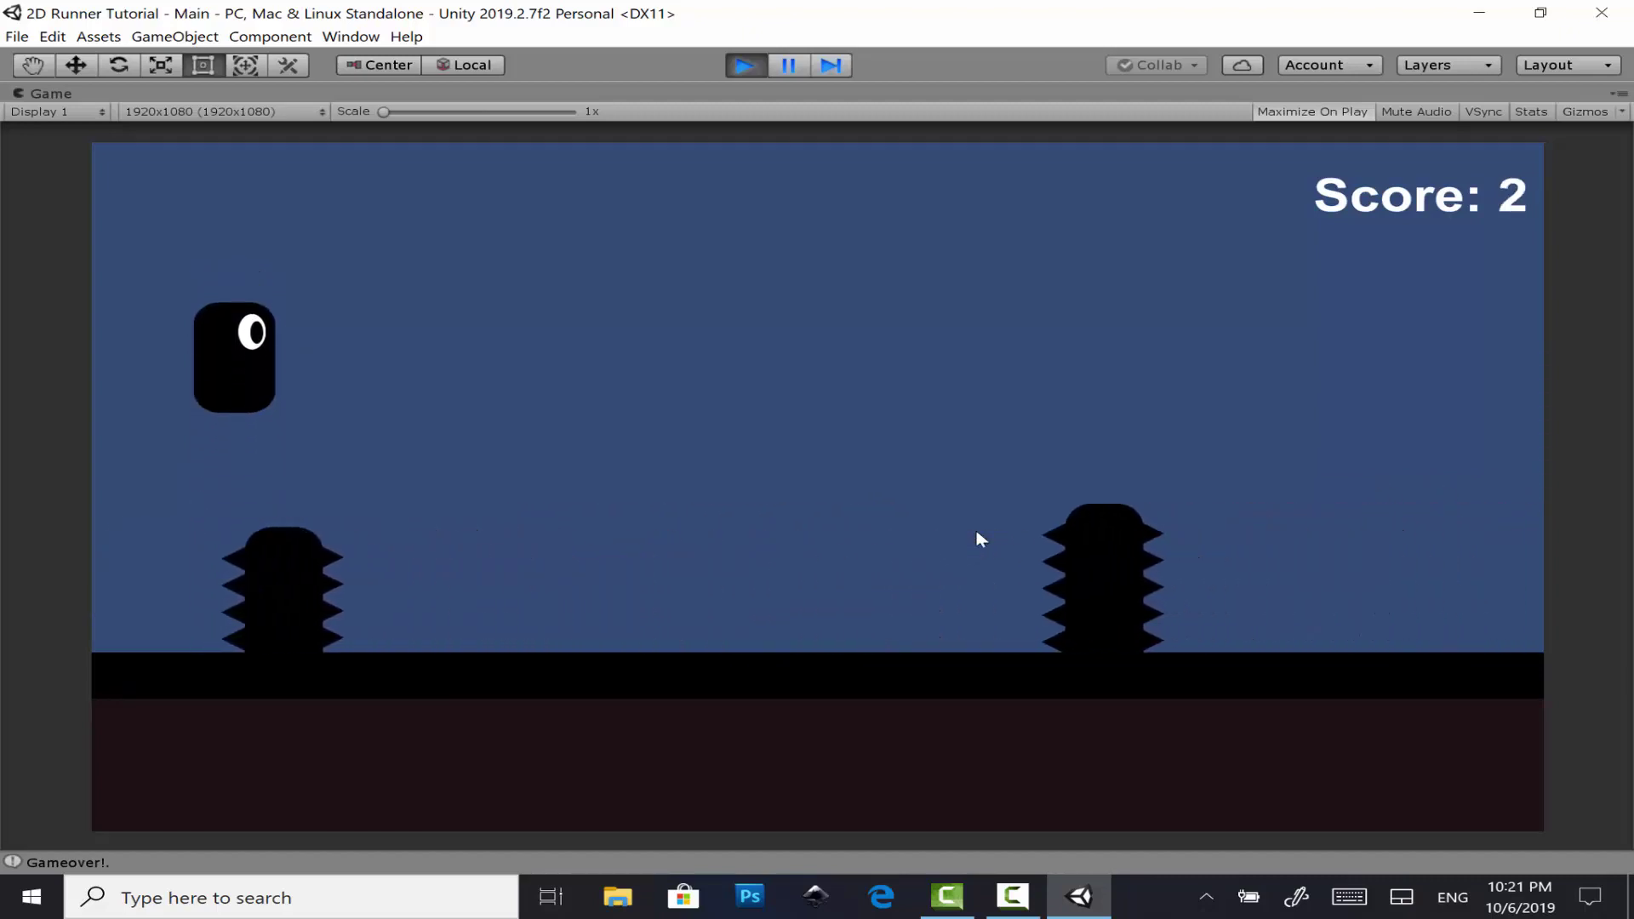
{"action": "left_click", "coordinate": [978, 534]}
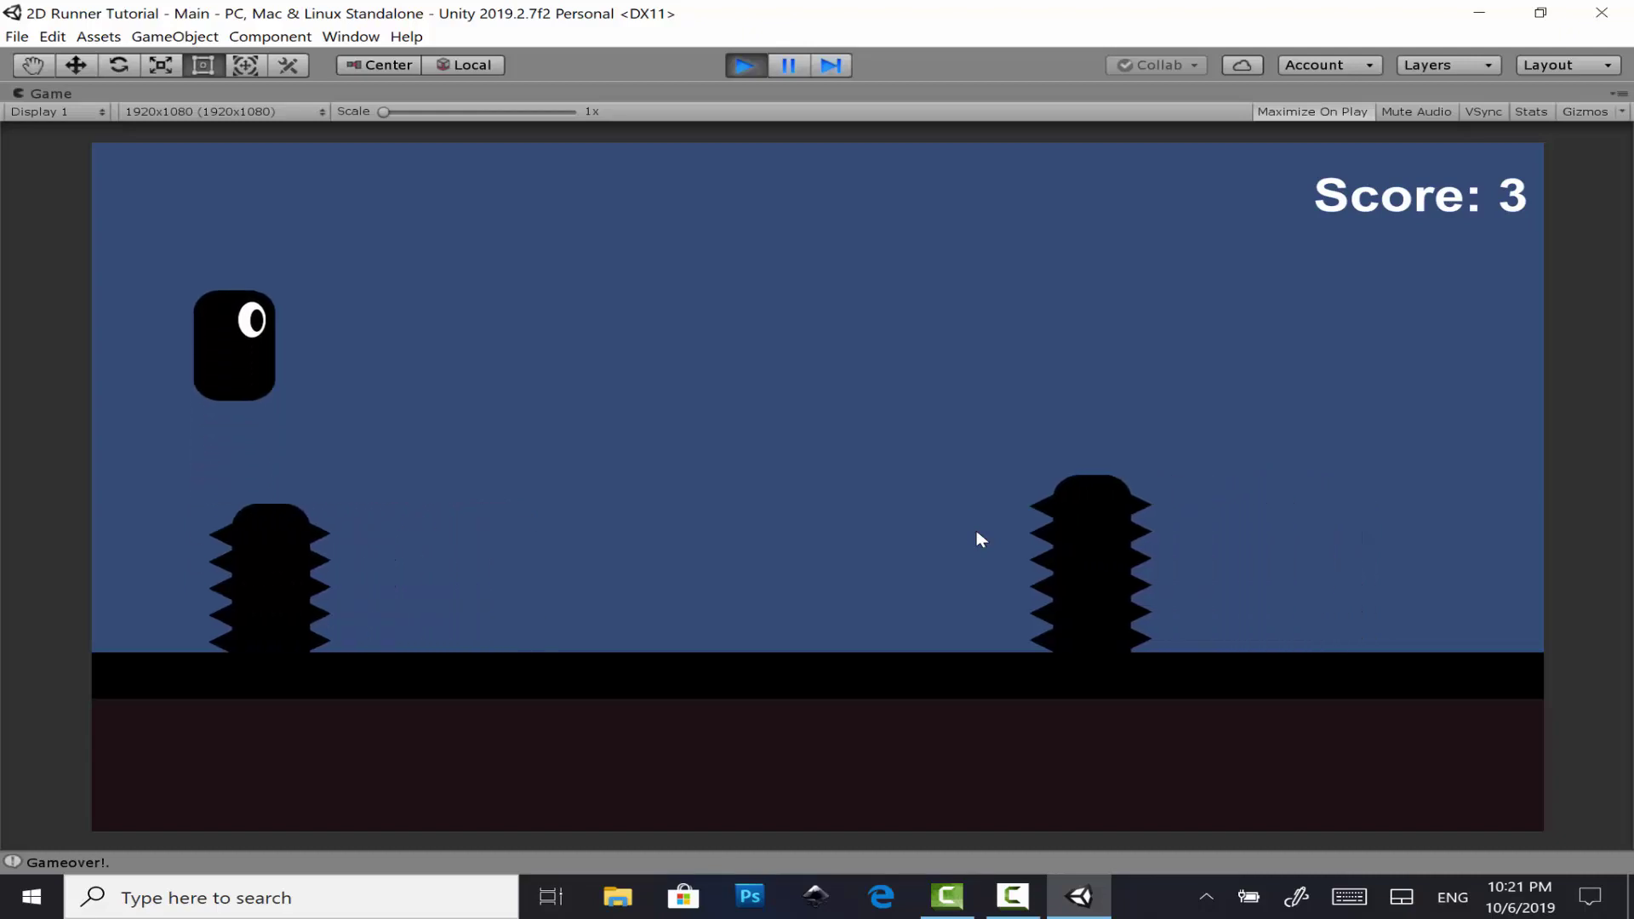
{"action": "left_click", "coordinate": [978, 533]}
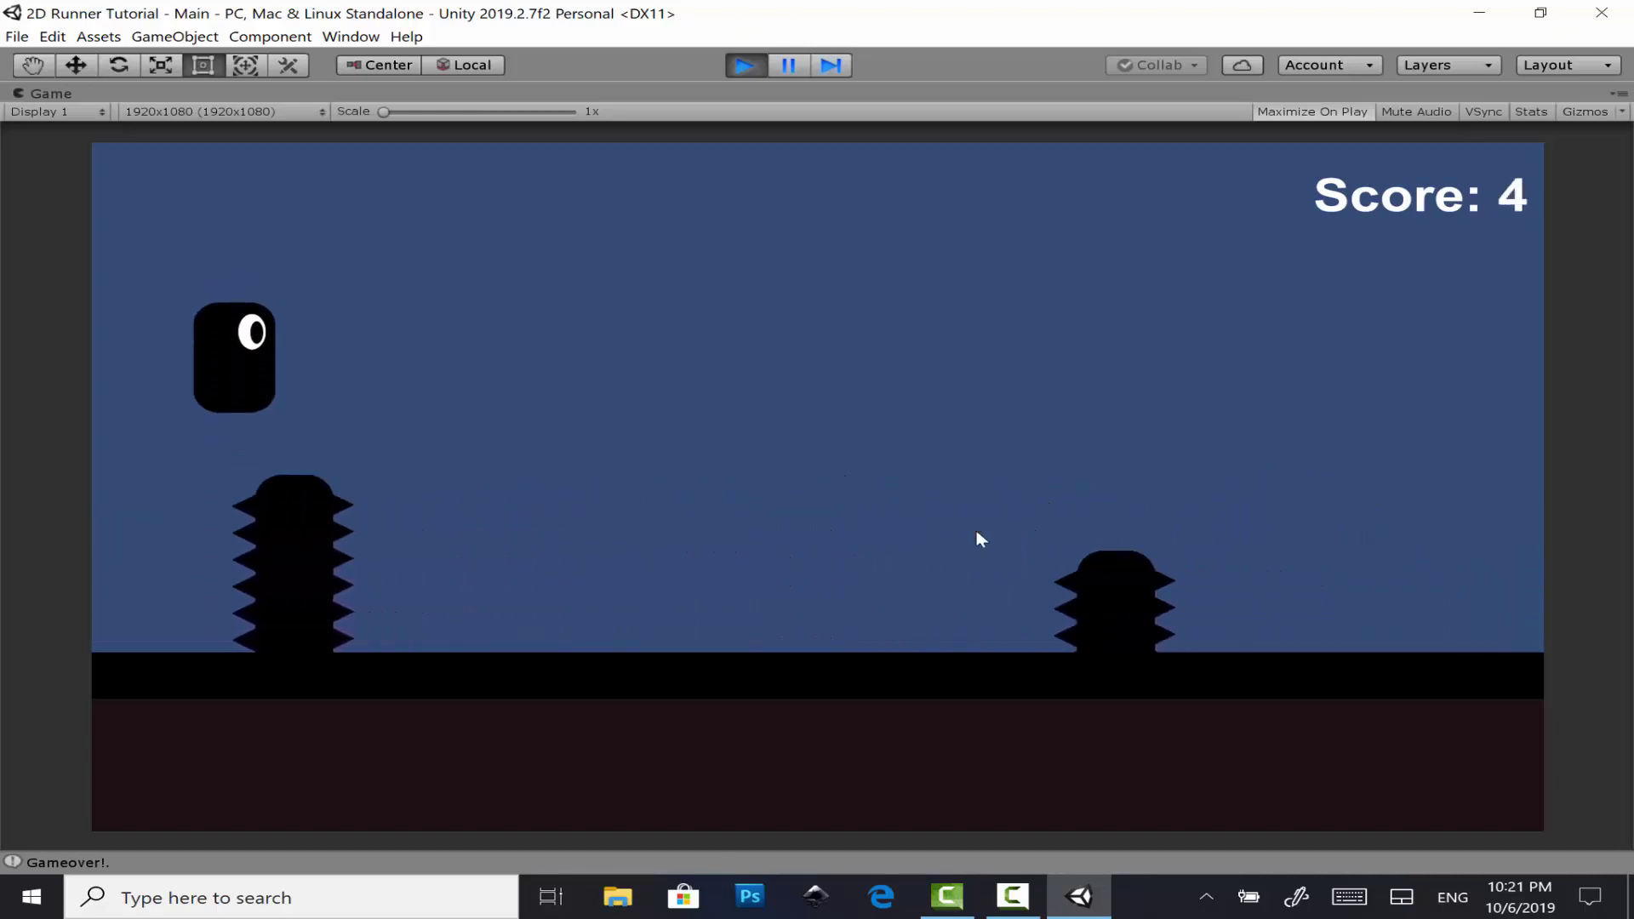
{"action": "left_click", "coordinate": [978, 534]}
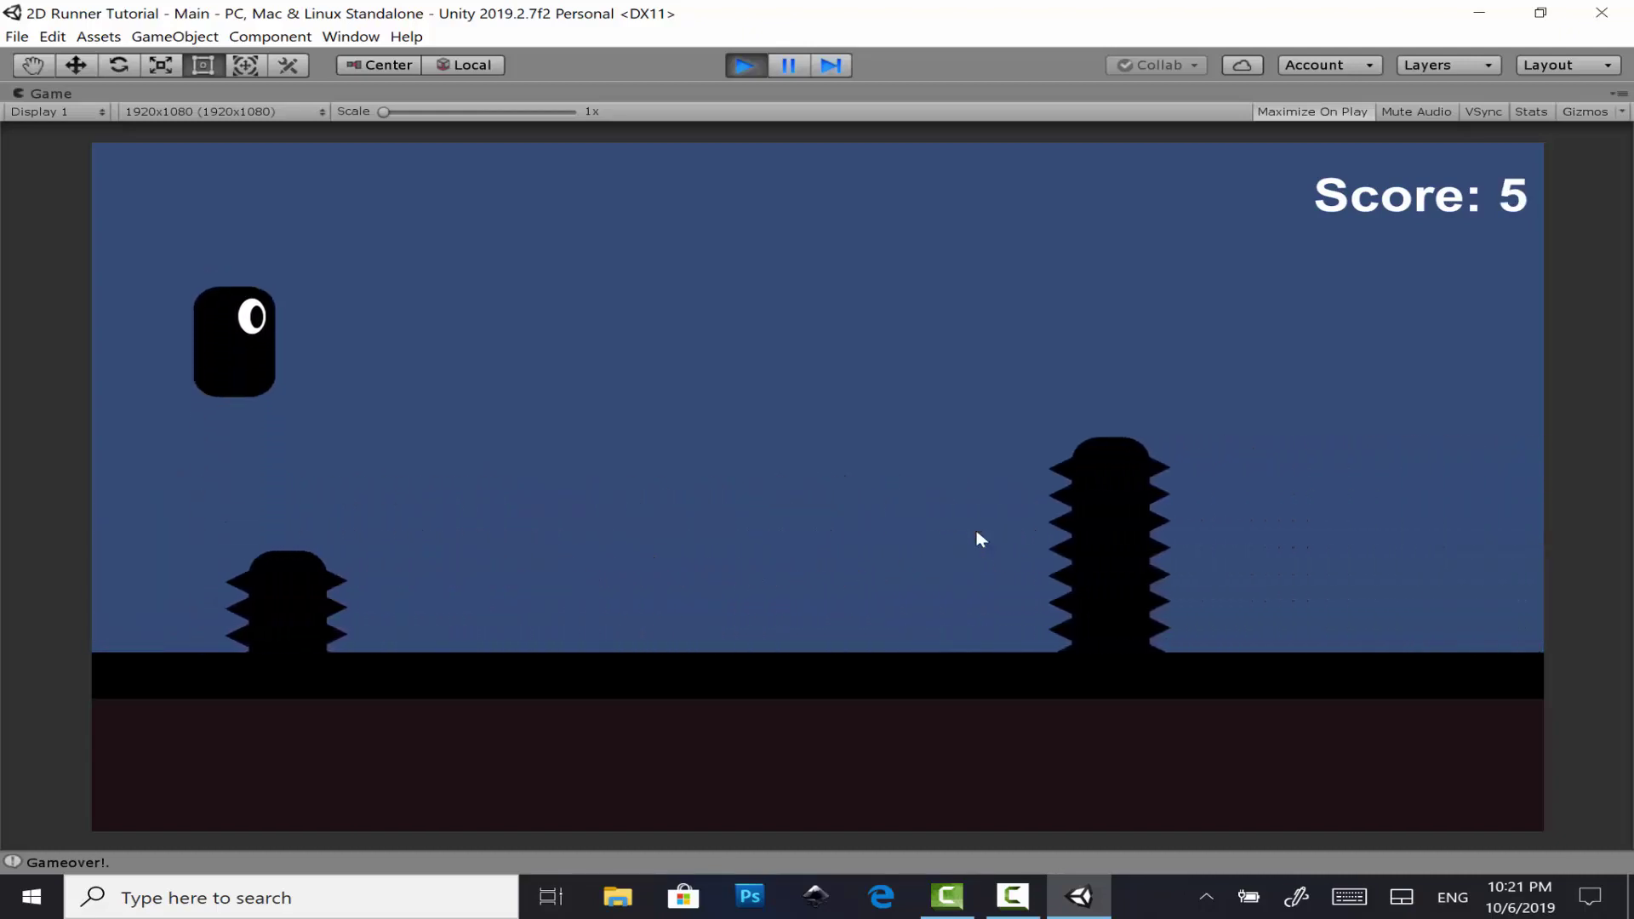
{"action": "left_click", "coordinate": [980, 539]}
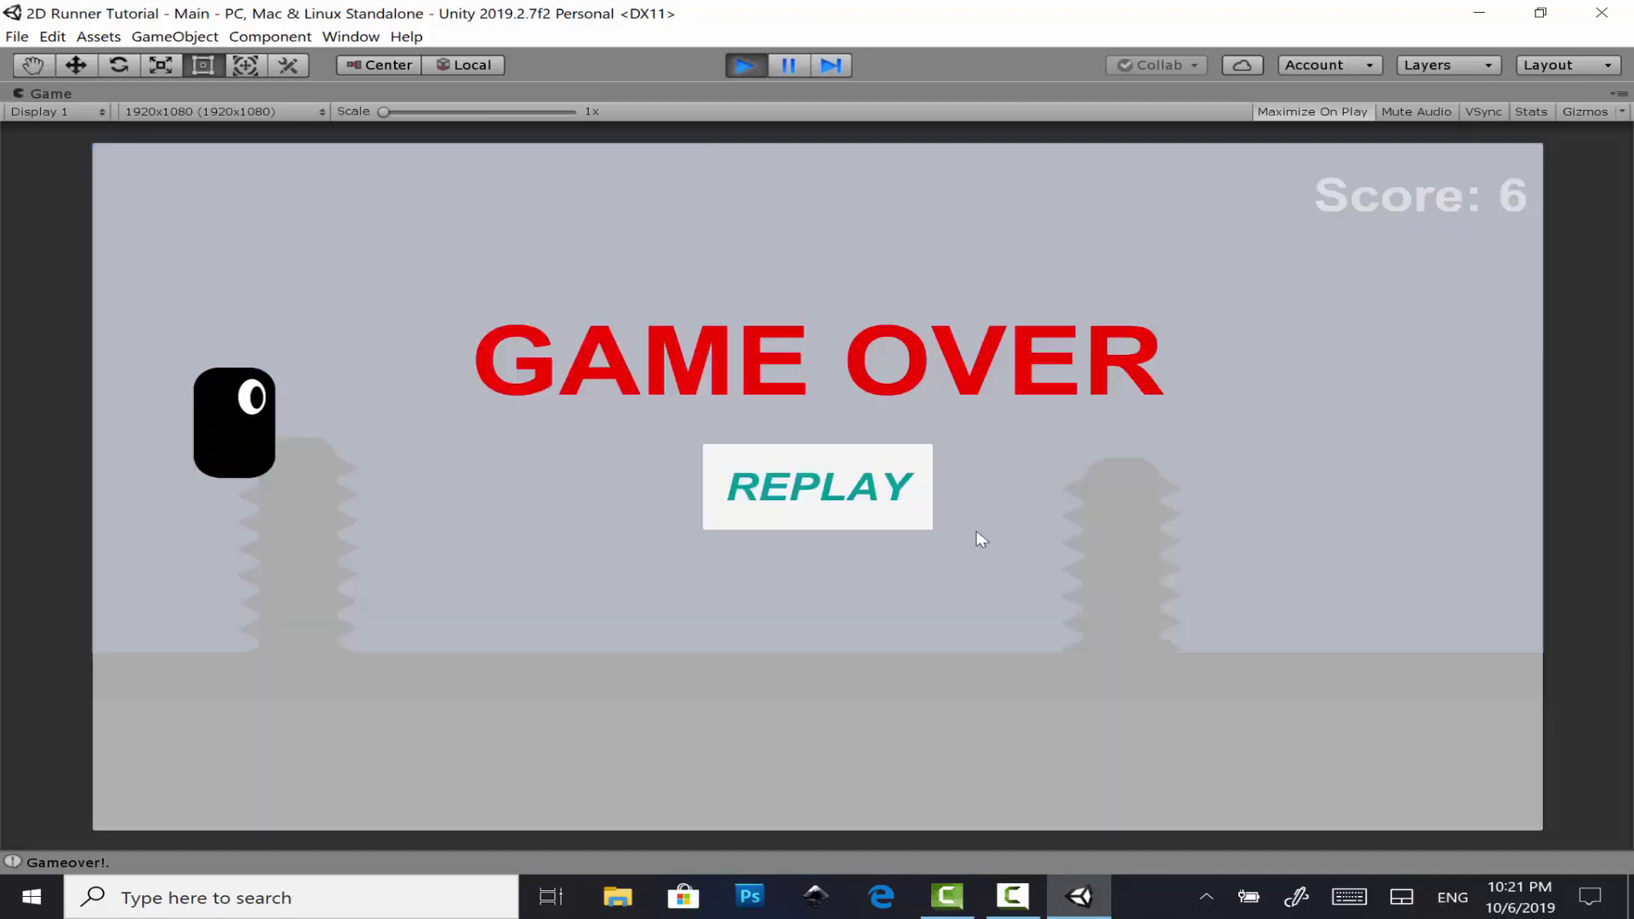
- Restart the round once more, then stop Play mode to return to the editor
{"action": "left_click", "coordinate": [977, 532]}
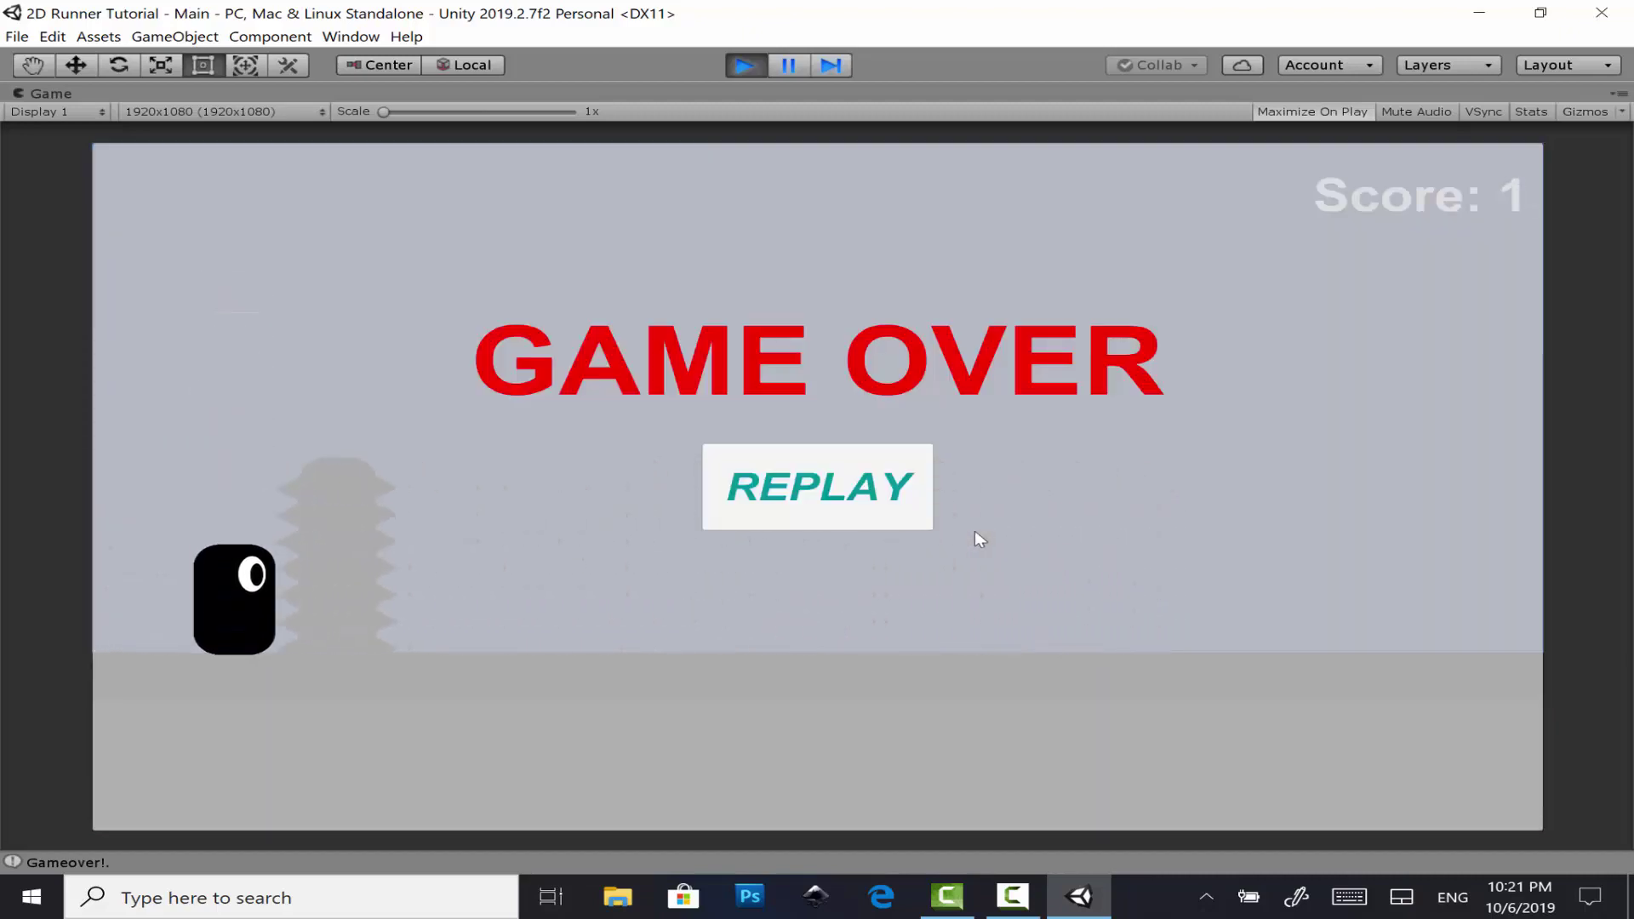
{"action": "left_click", "coordinate": [892, 499]}
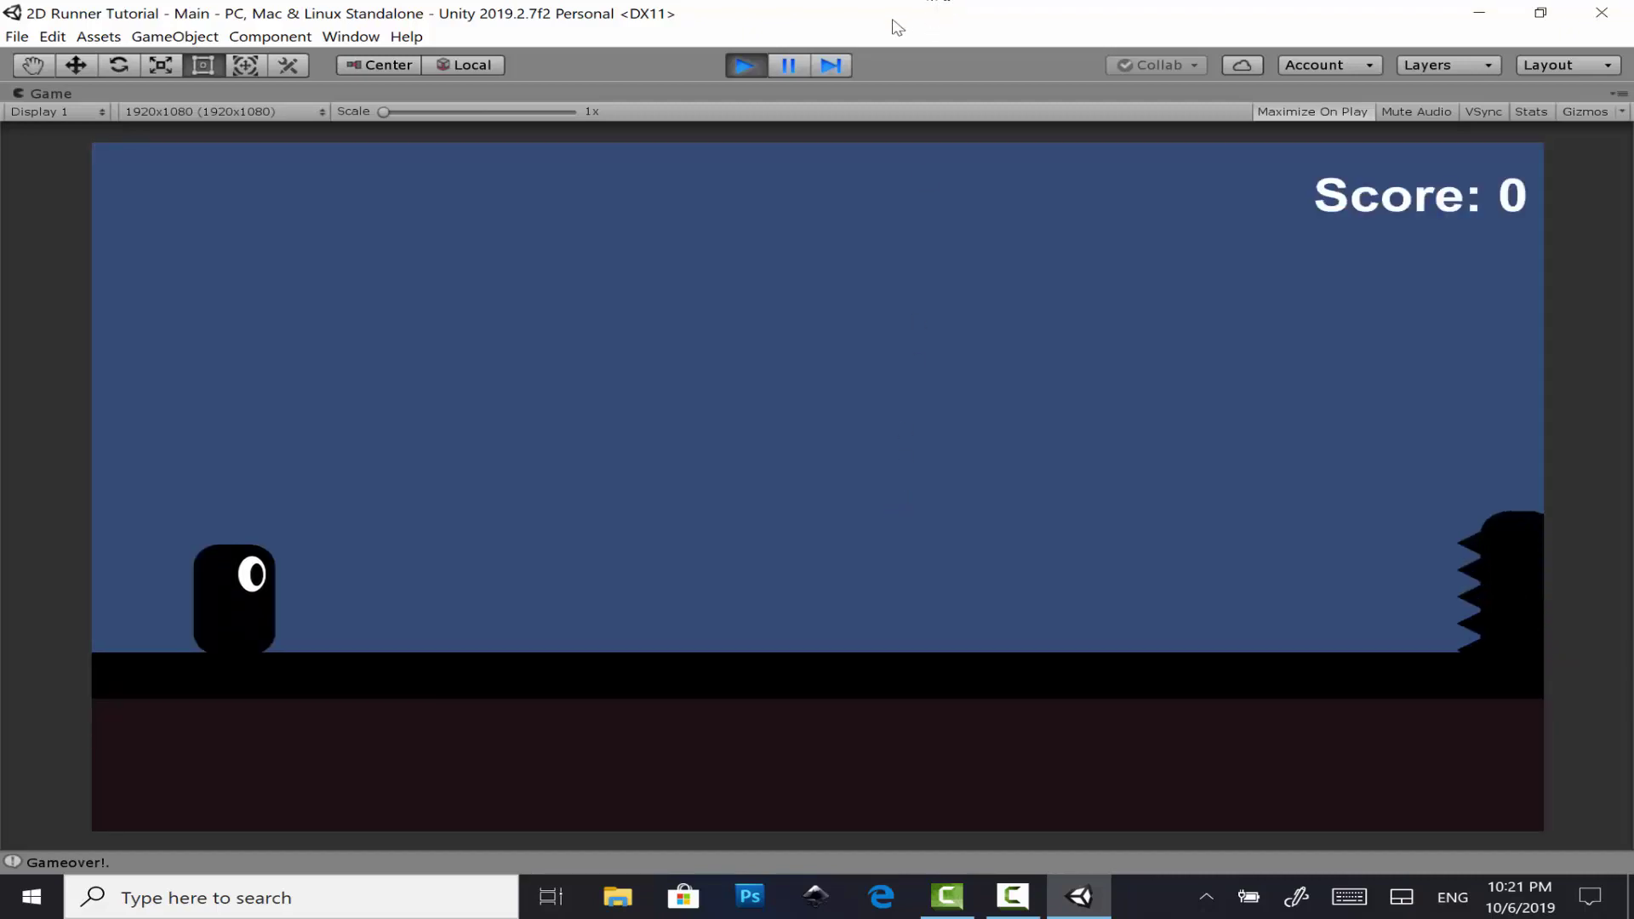
{"action": "left_click", "coordinate": [757, 63]}
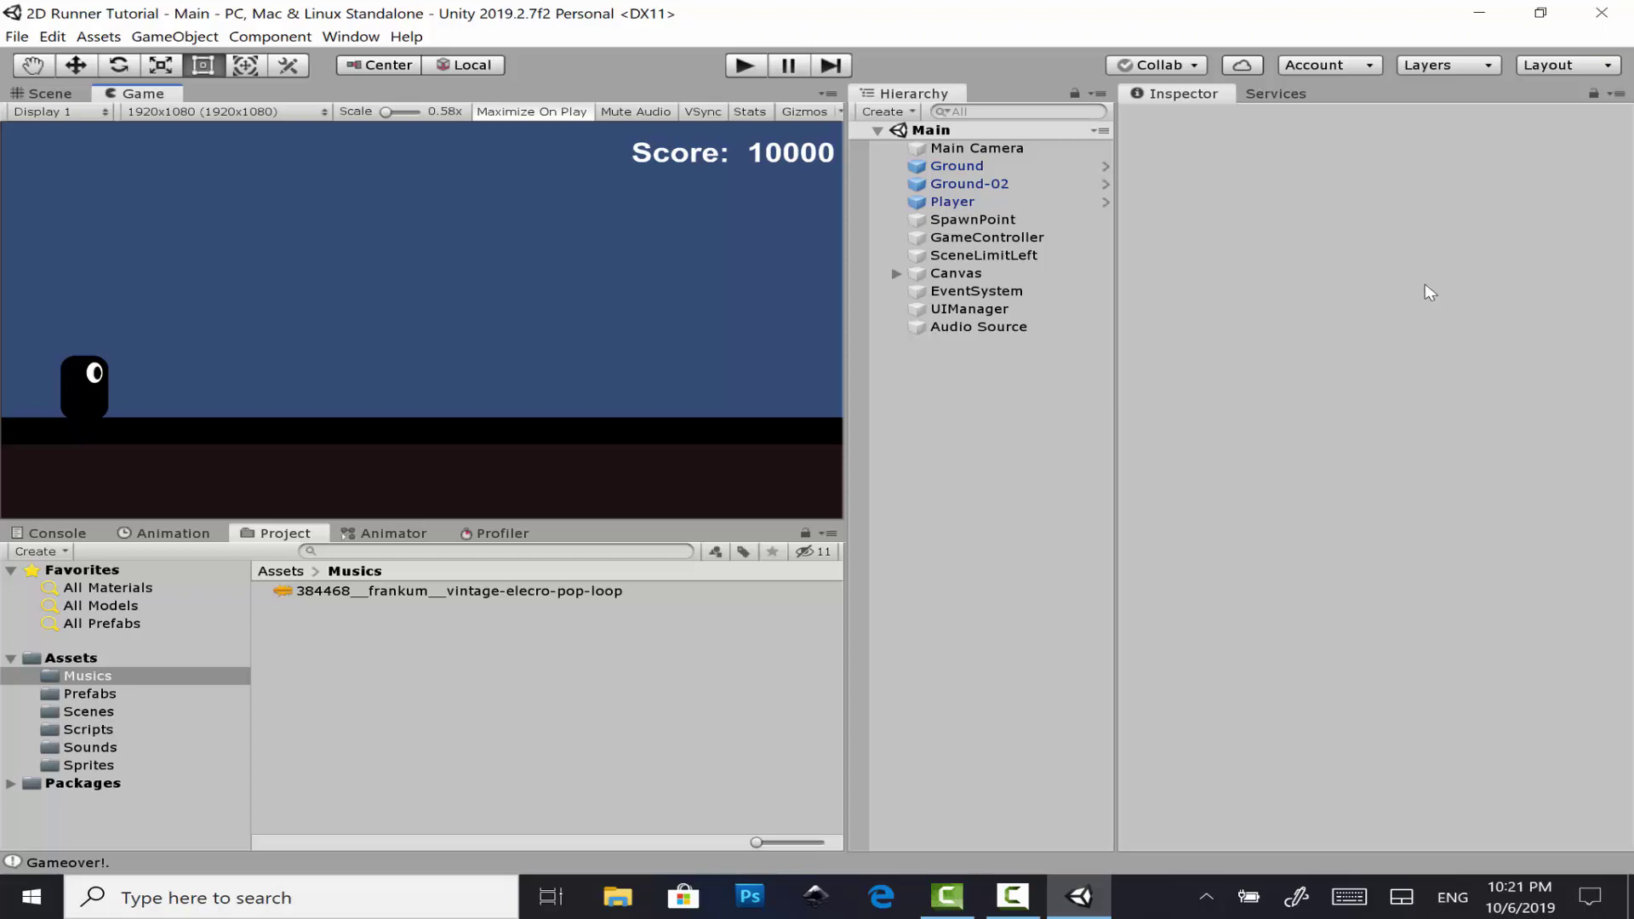
- Close the Unity editor, relaunch Unity 2019.2.7f2 and begin a new project in Unity Hub
{"action": "key", "text": "alt+F4"}
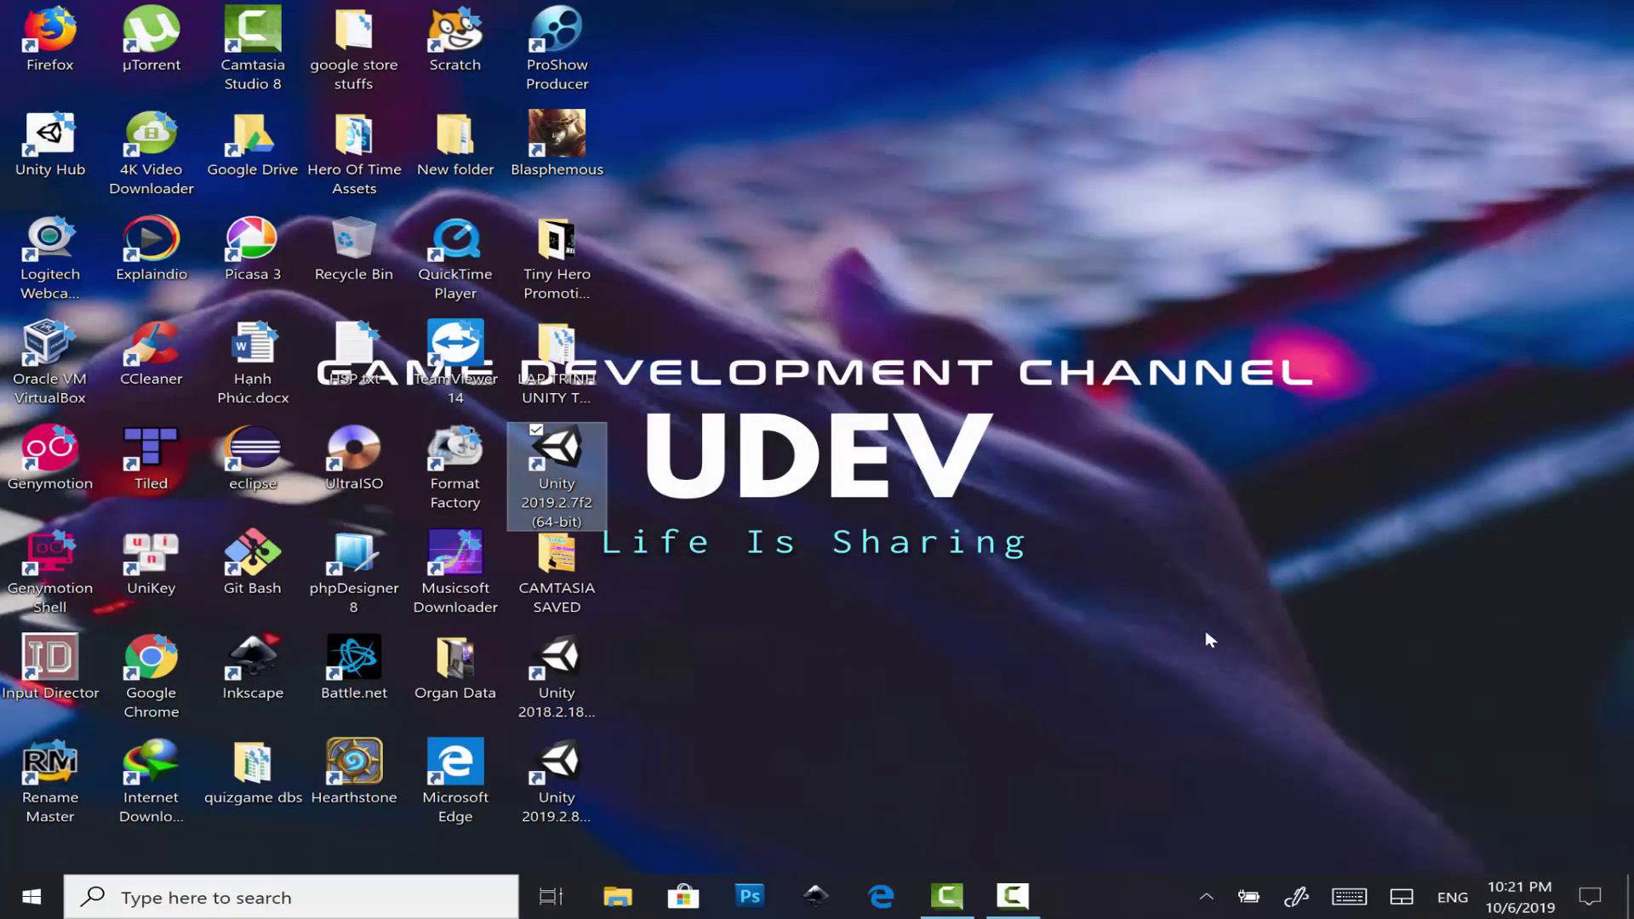
{"action": "double_click", "coordinate": [572, 471]}
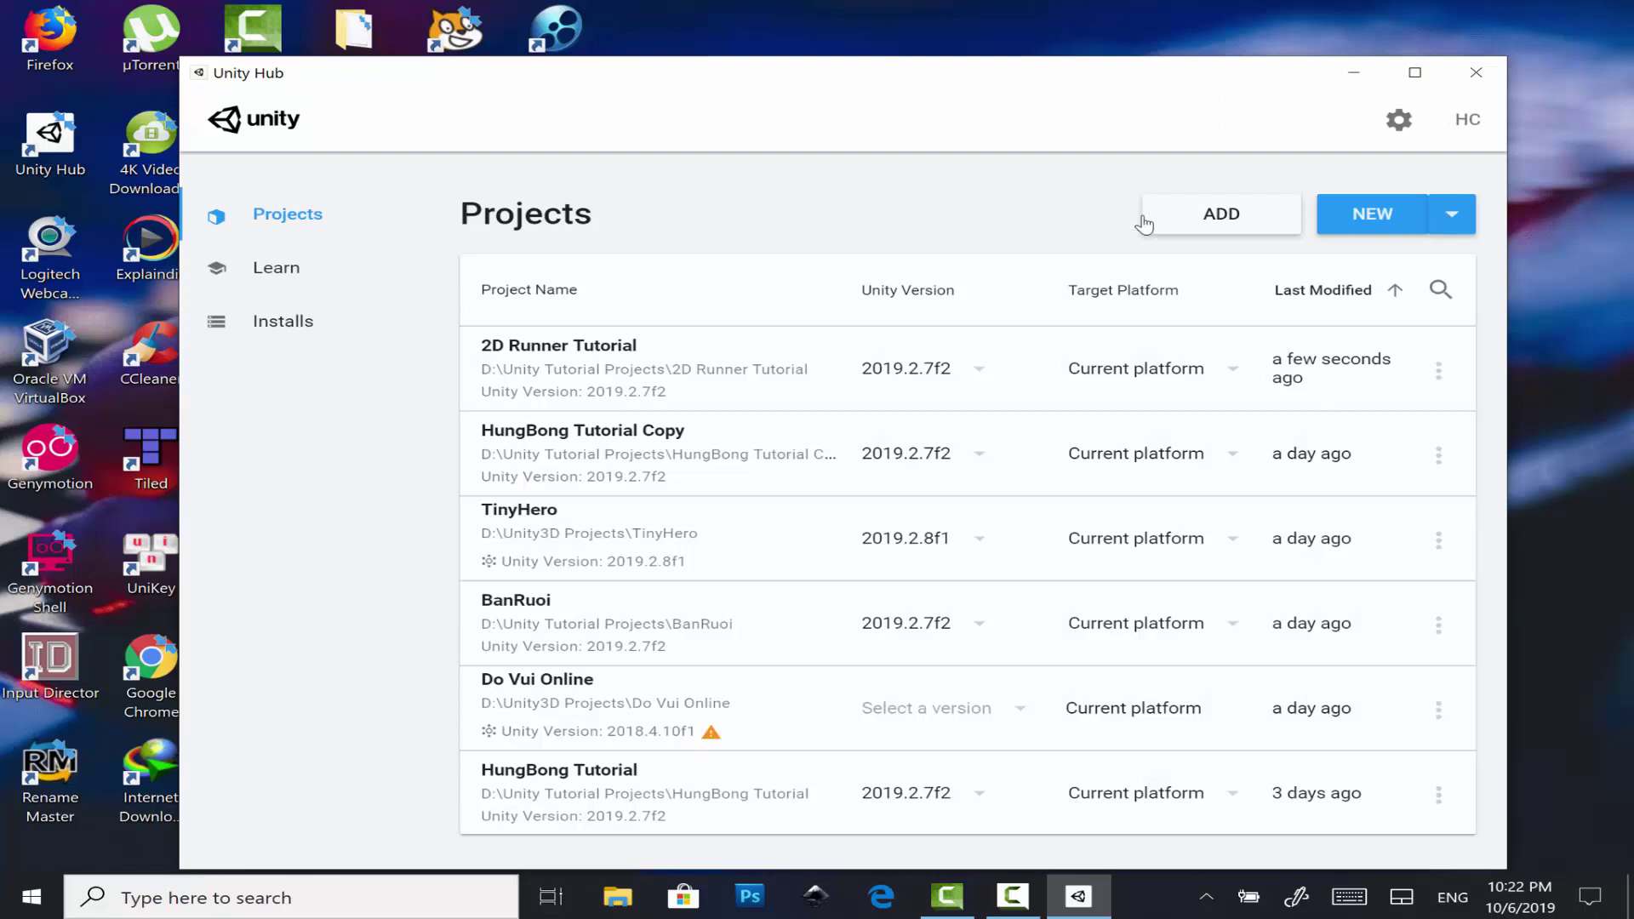
{"action": "left_click", "coordinate": [1366, 215]}
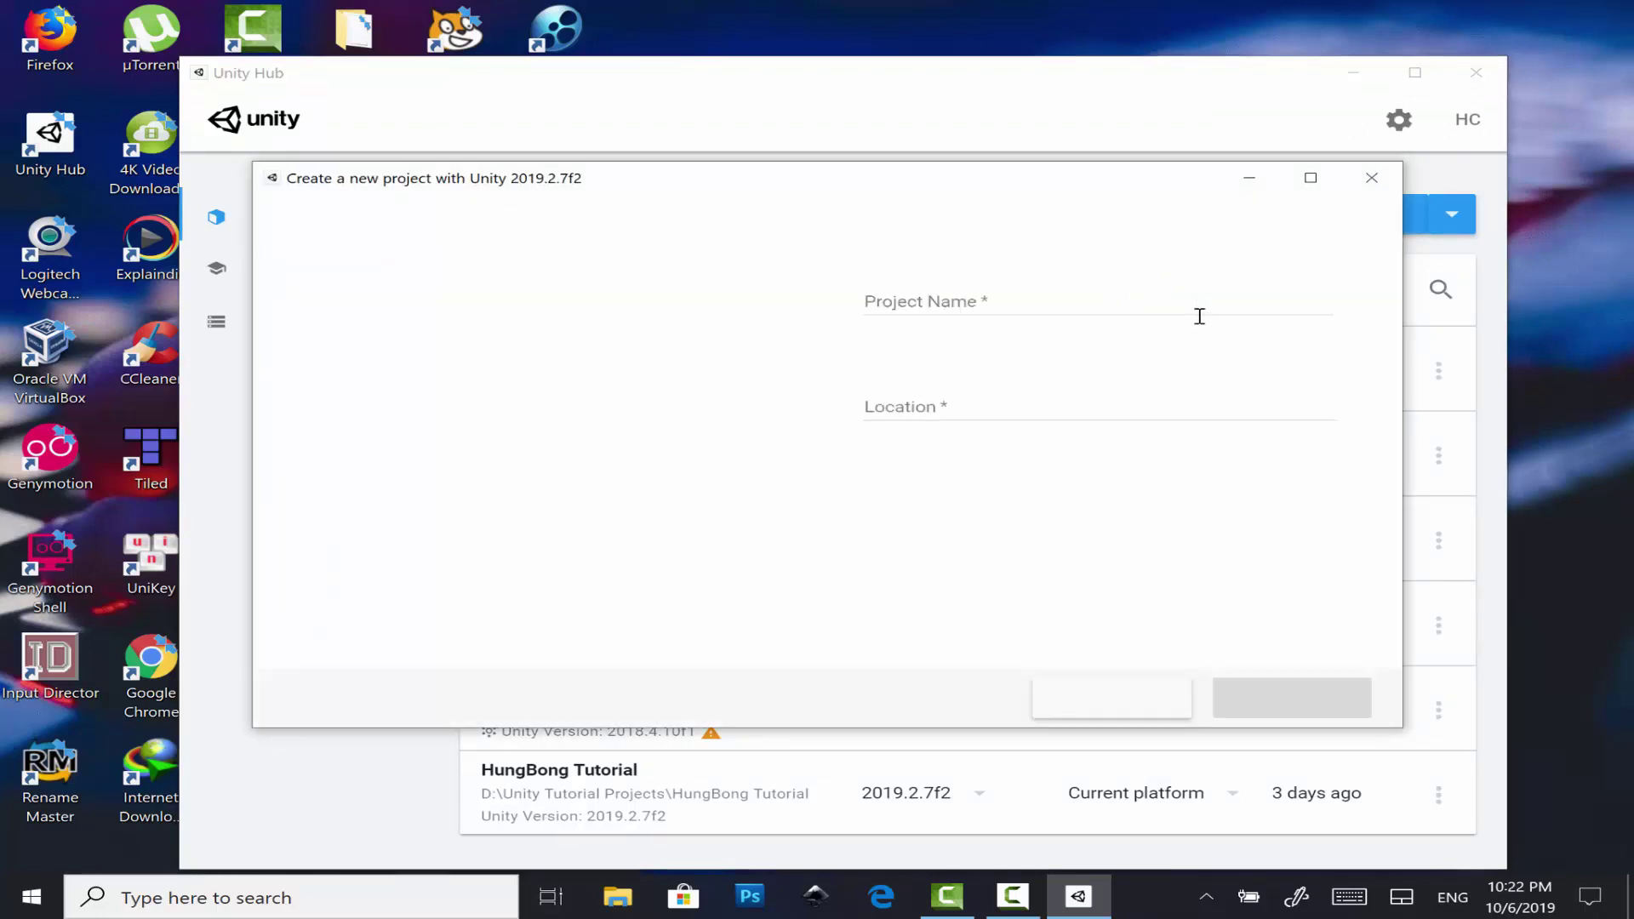
- Create a new 2D-template project named 'Cube Runner 2D'
{"action": "left_click", "coordinate": [387, 336]}
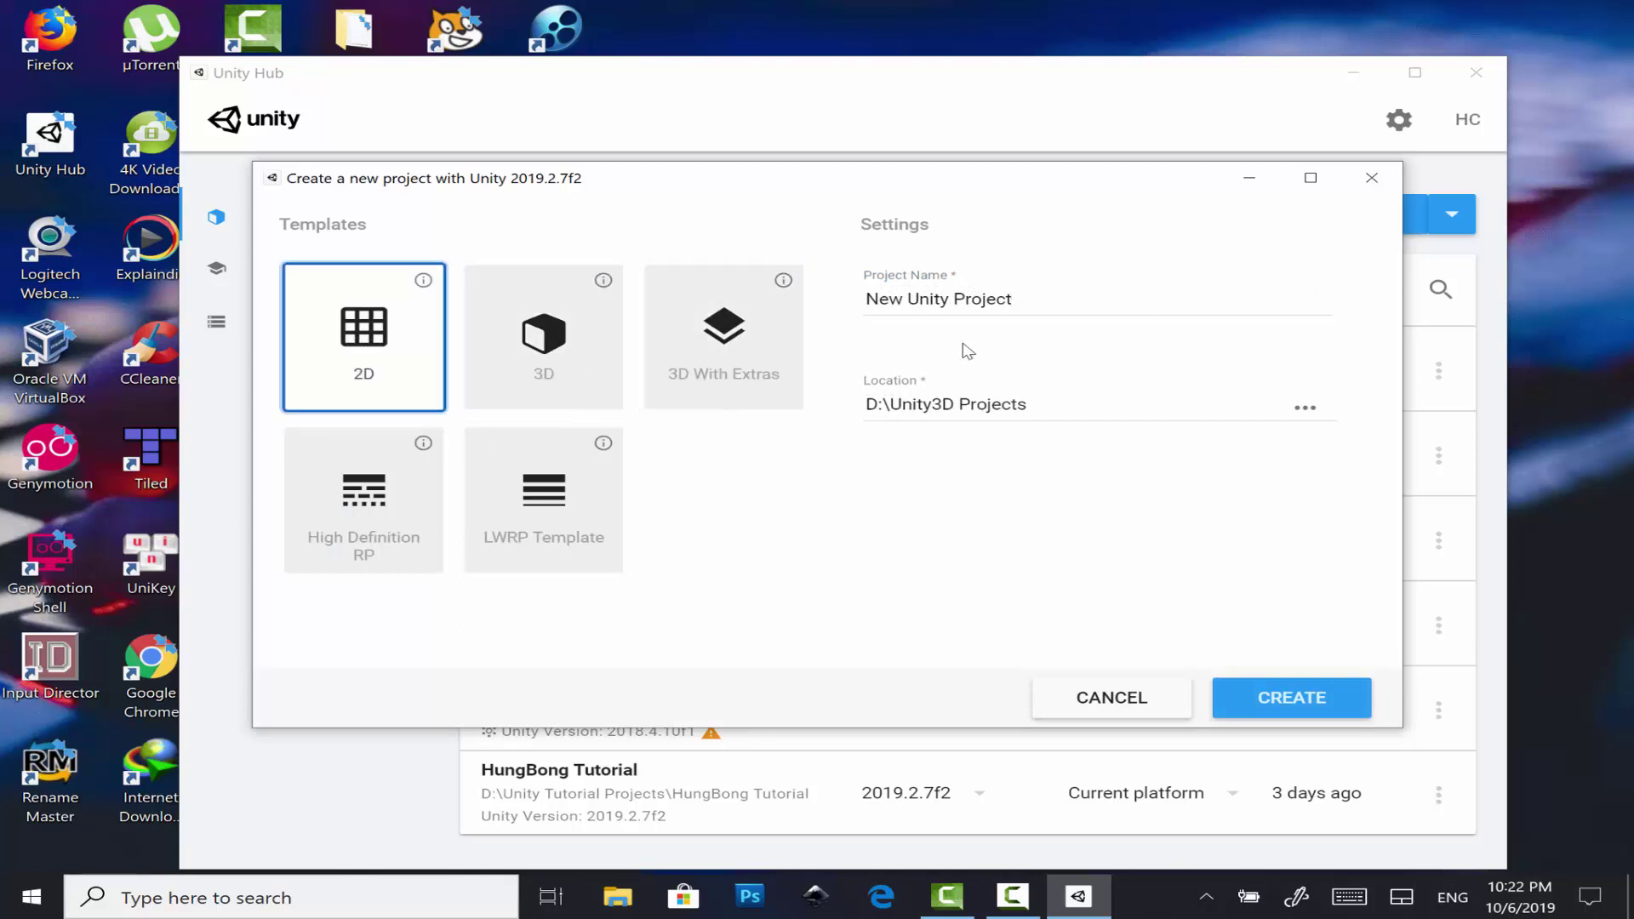
{"action": "triple_click", "coordinate": [1069, 299]}
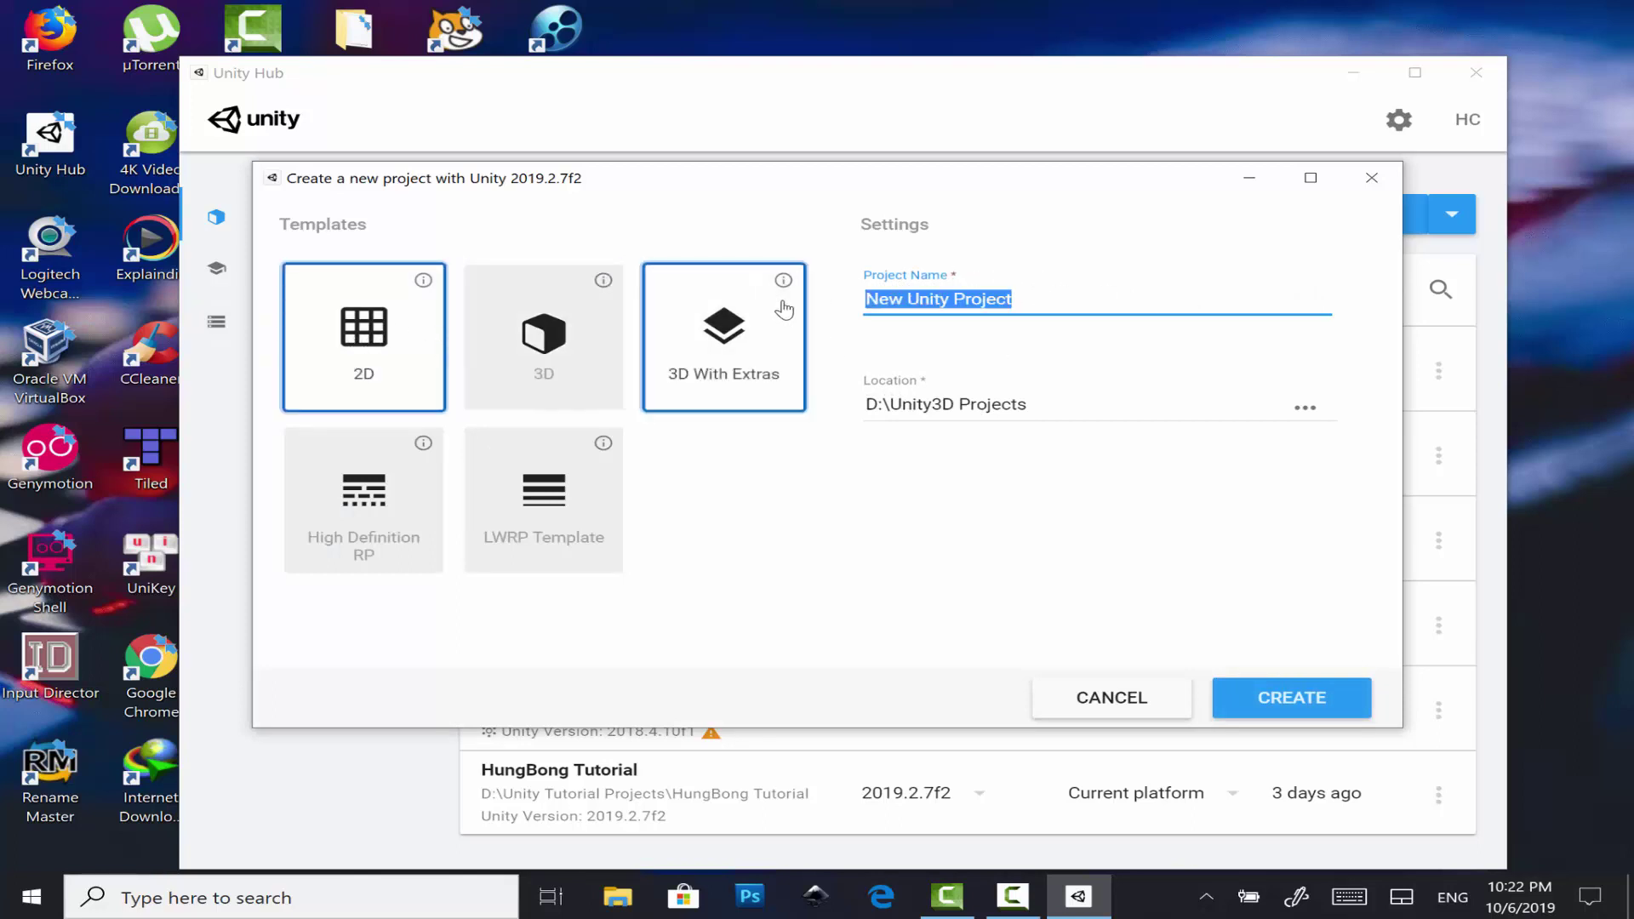
{"action": "type", "text": "cU"}
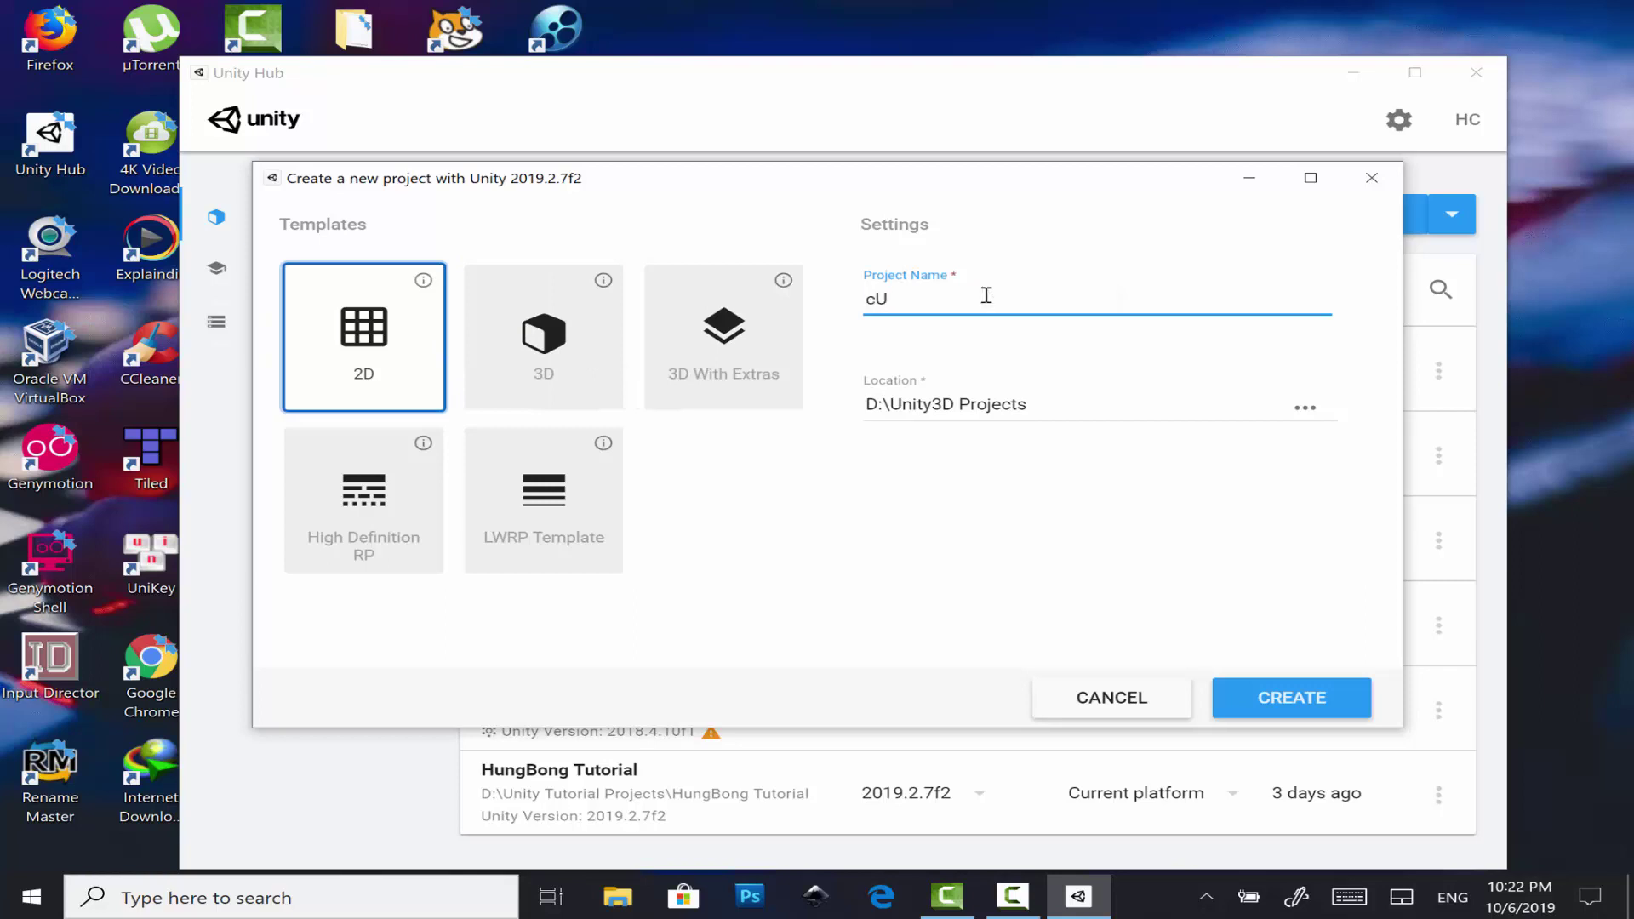
{"action": "key", "text": "BackSpace"}
{"action": "key", "text": "BackSpace"}
{"action": "type", "text": "C"}
{"action": "type", "text": "ube "}
{"action": "type", "text": "Runn"}
{"action": "type", "text": "er 2"}
{"action": "type", "text": "D"}
{"action": "left_click", "coordinate": [1290, 701]}
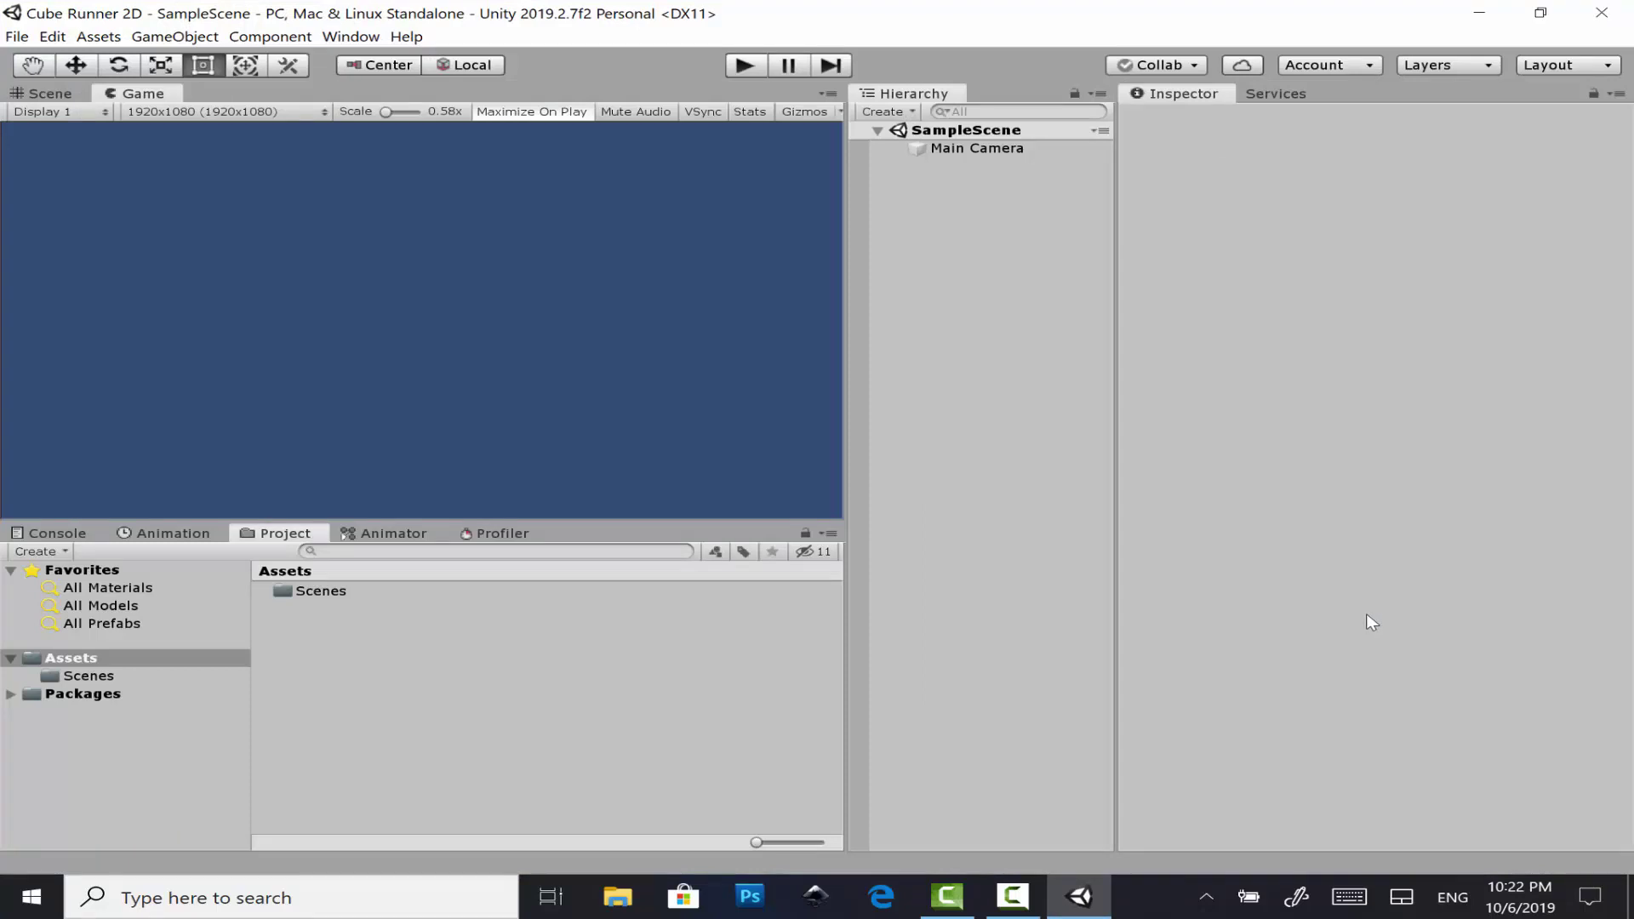
- Create Scripts and Sprites folders in the project's Assets
{"action": "right_click", "coordinate": [273, 696]}
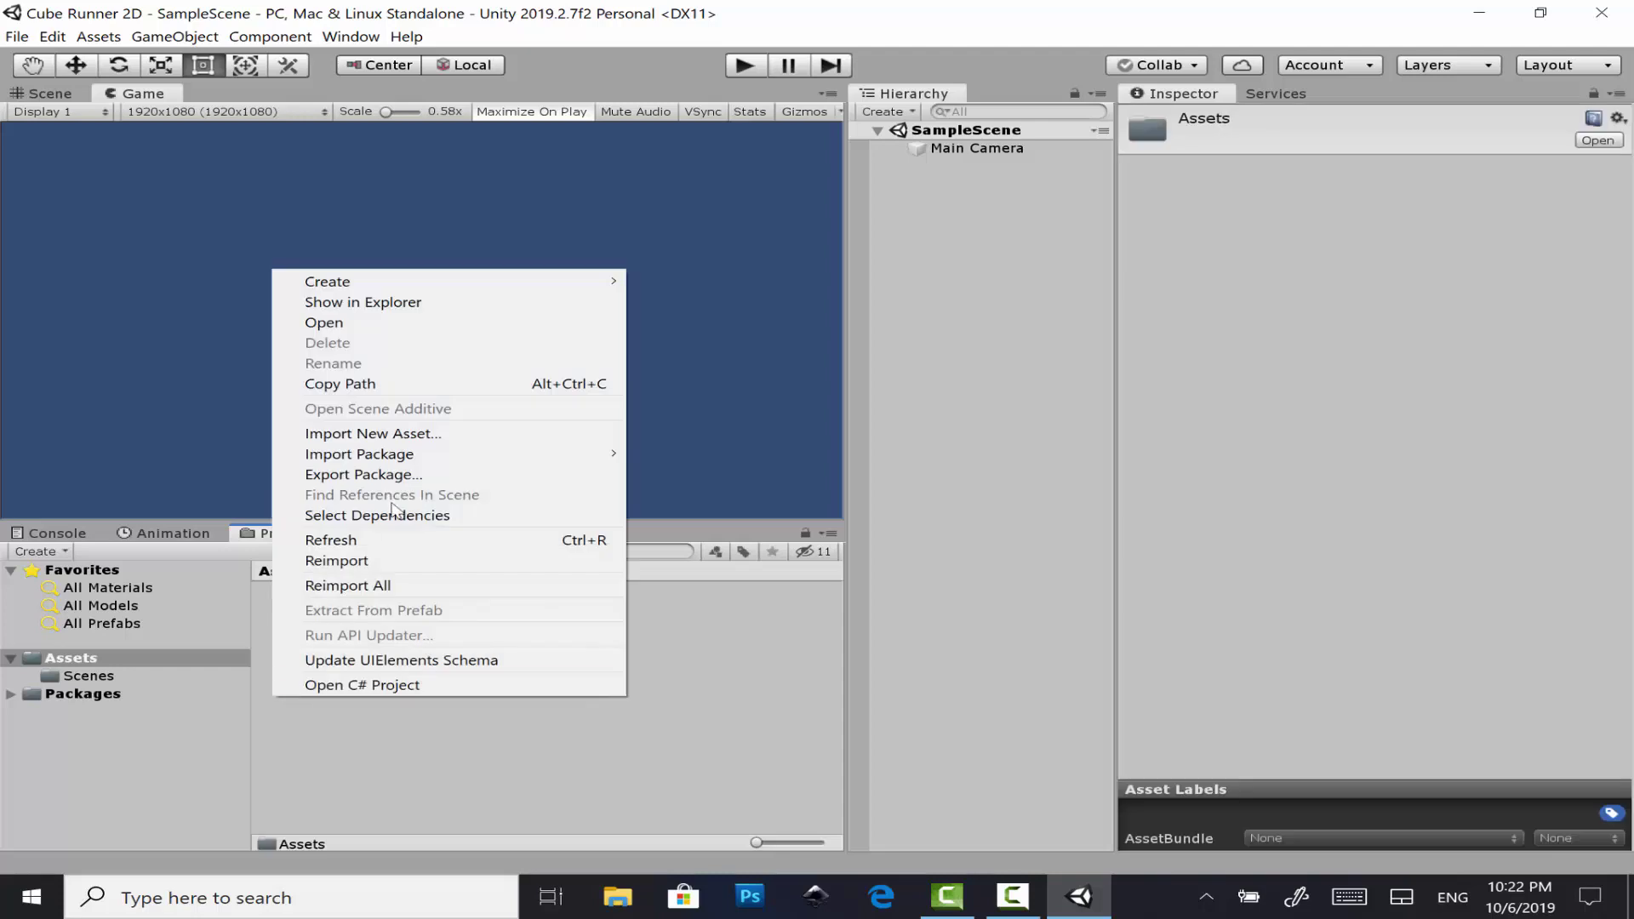
{"action": "mouse_move", "coordinate": [611, 288]}
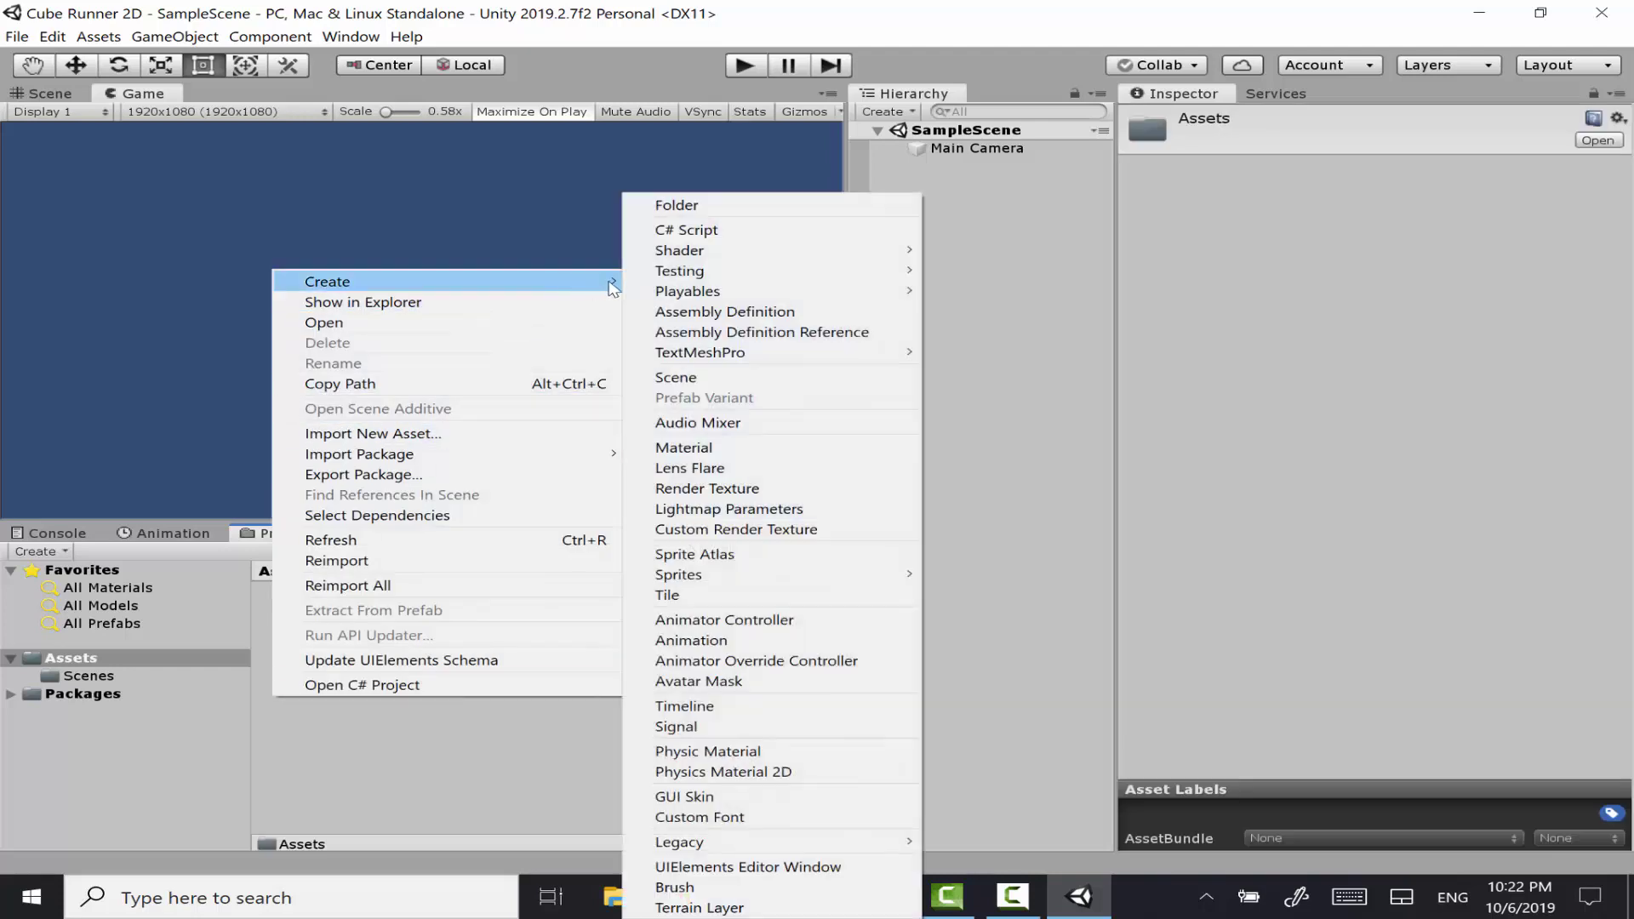
{"action": "left_click", "coordinate": [732, 212]}
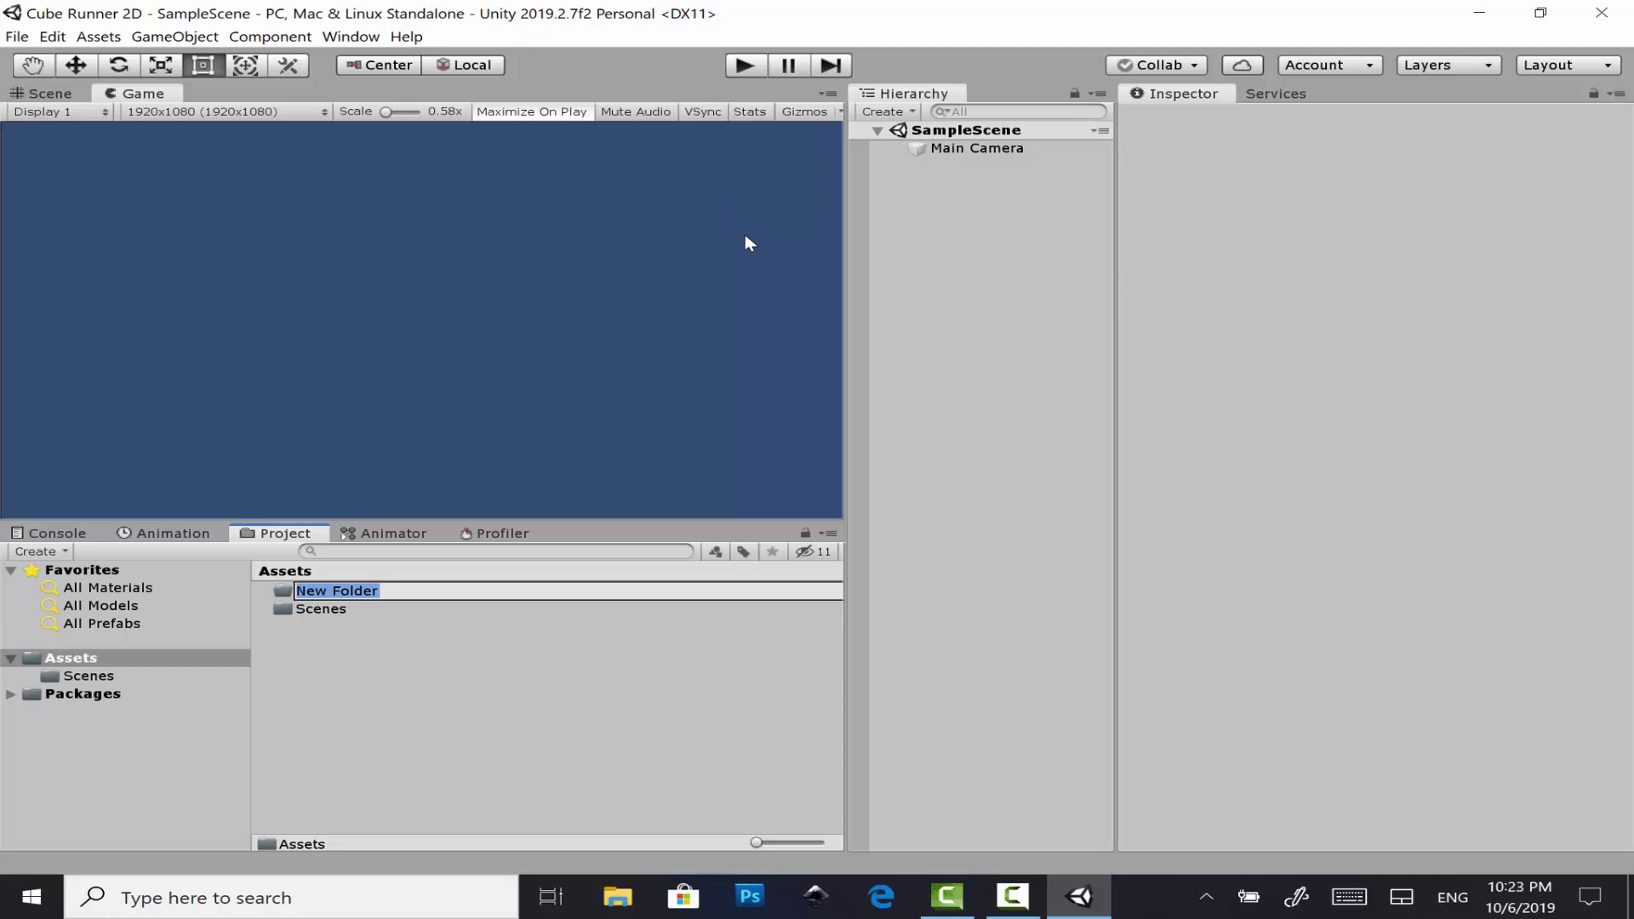
{"action": "type", "text": "Sc"}
{"action": "type", "text": "ripts"}
{"action": "key", "text": "Return"}
{"action": "right_click", "coordinate": [493, 734]}
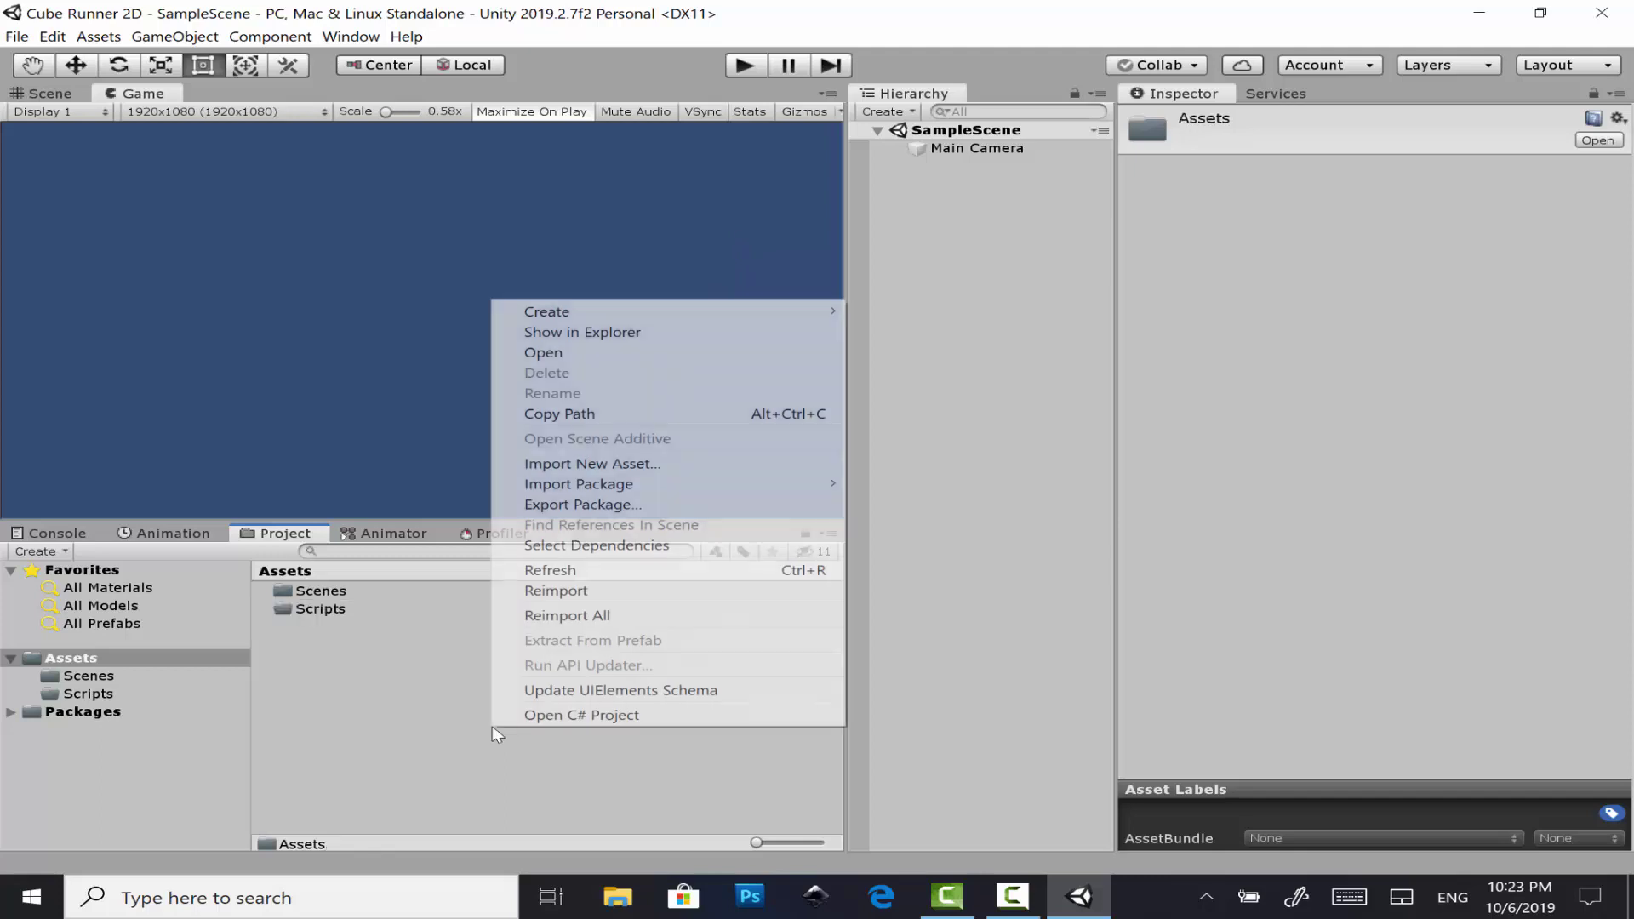
{"action": "mouse_move", "coordinate": [733, 318]}
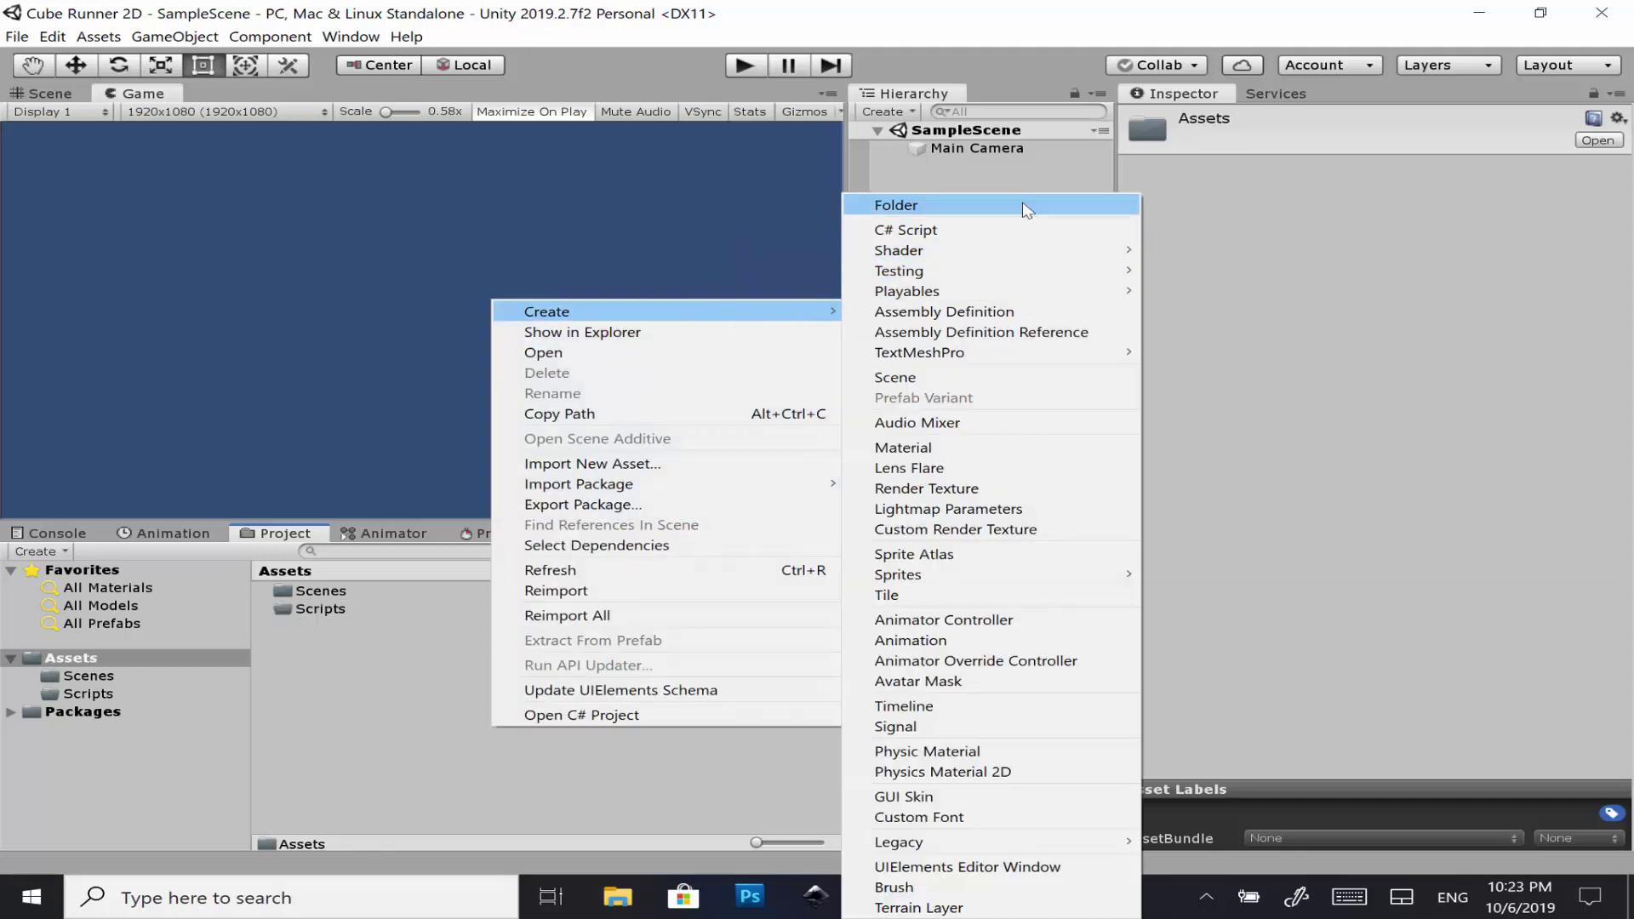
{"action": "left_click", "coordinate": [1026, 207]}
{"action": "type", "text": "Sp"}
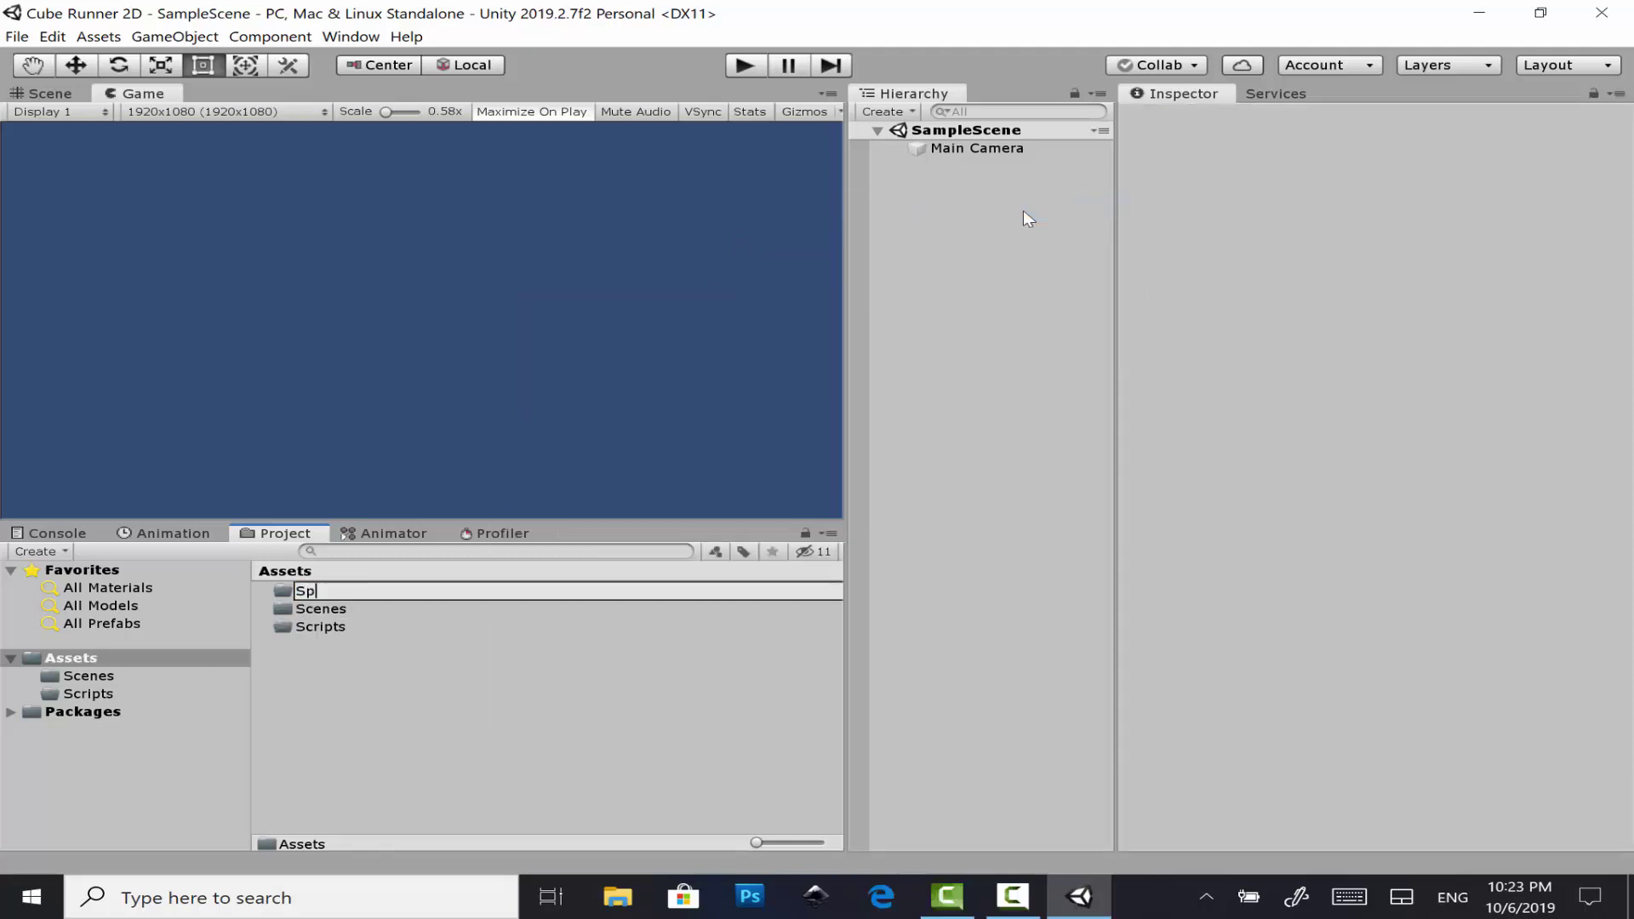
{"action": "type", "text": "rites"}
{"action": "key", "text": "Return"}
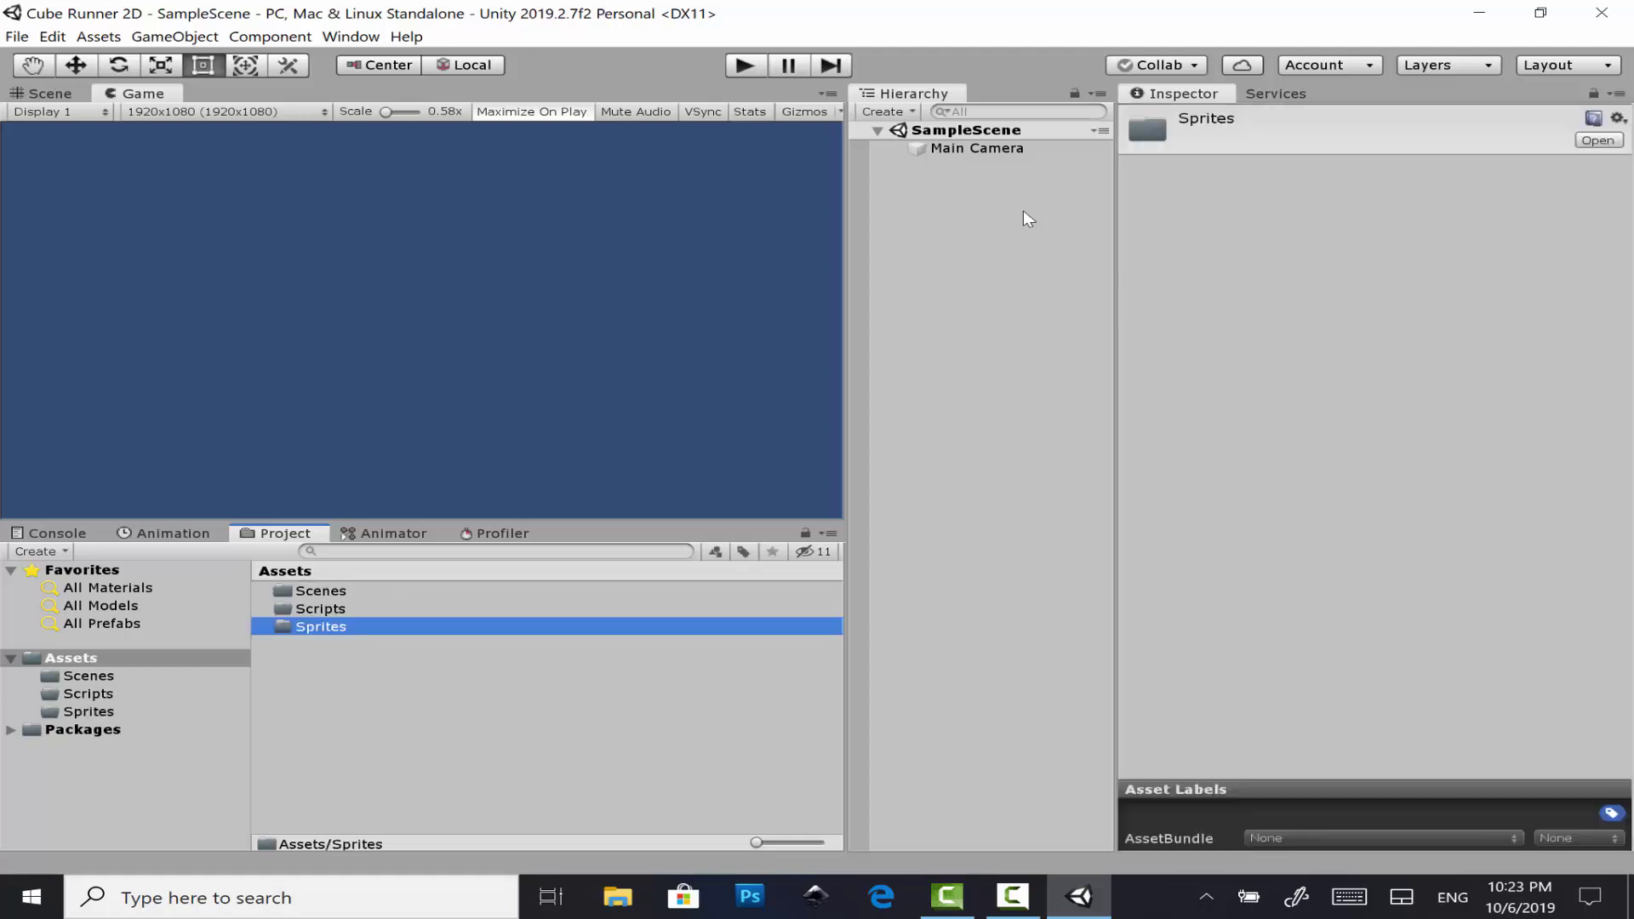
- Add Prefabs and Sounds folders to Assets
{"action": "right_click", "coordinate": [526, 735]}
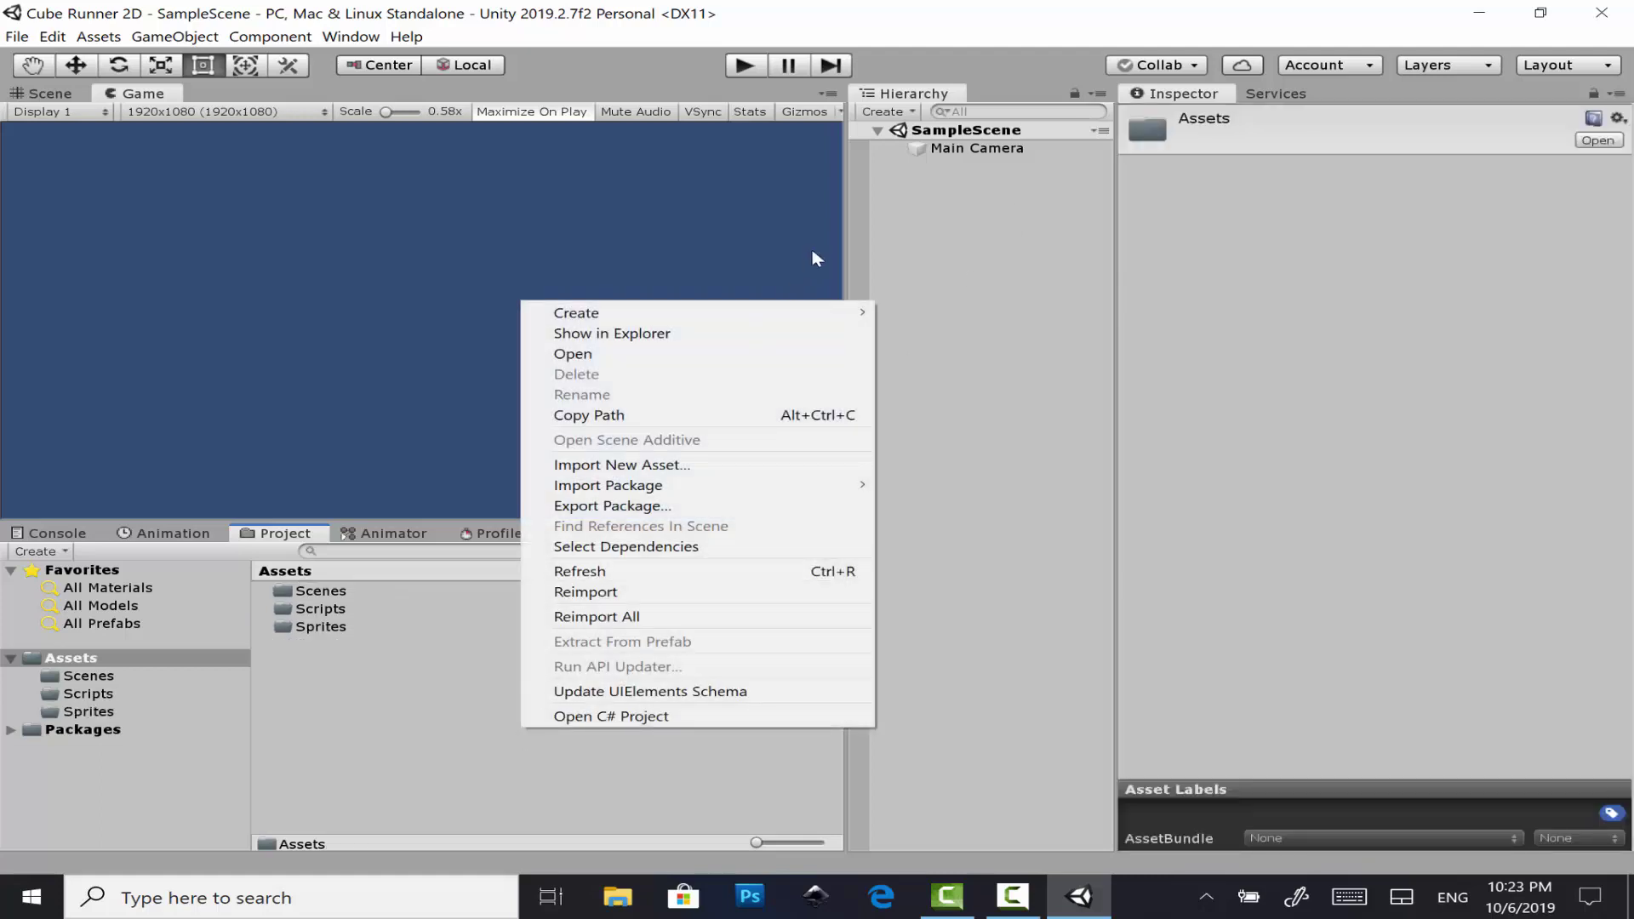
{"action": "mouse_move", "coordinate": [791, 327]}
{"action": "left_click", "coordinate": [1045, 213]}
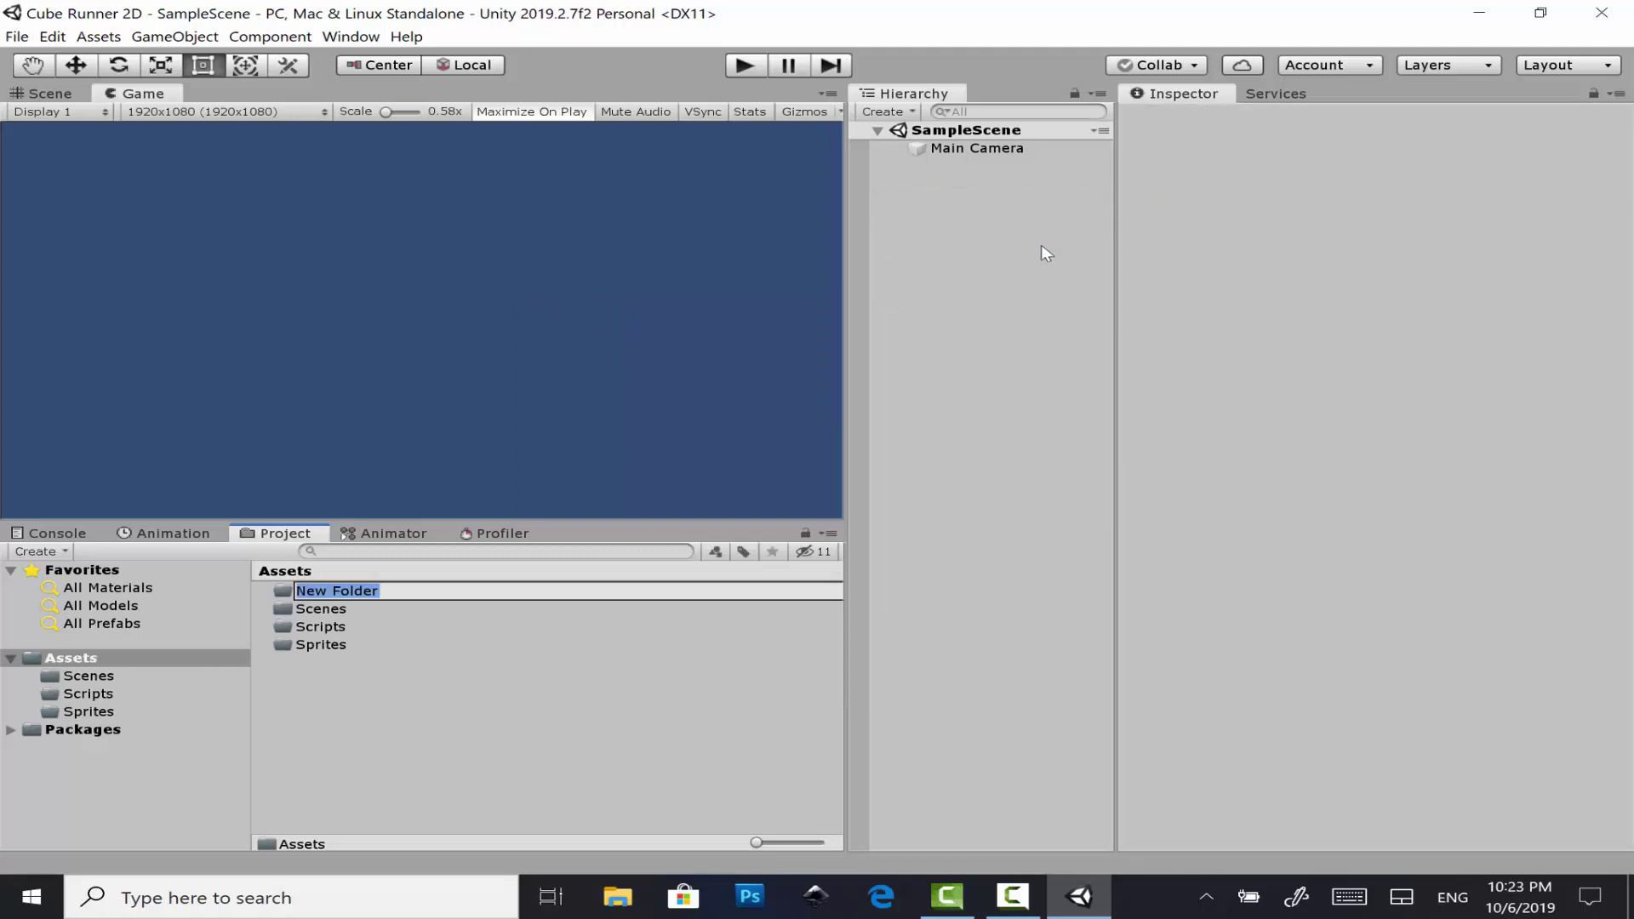
{"action": "type", "text": "Pref"}
{"action": "type", "text": "a"}
{"action": "type", "text": "bs"}
{"action": "key", "text": "Return"}
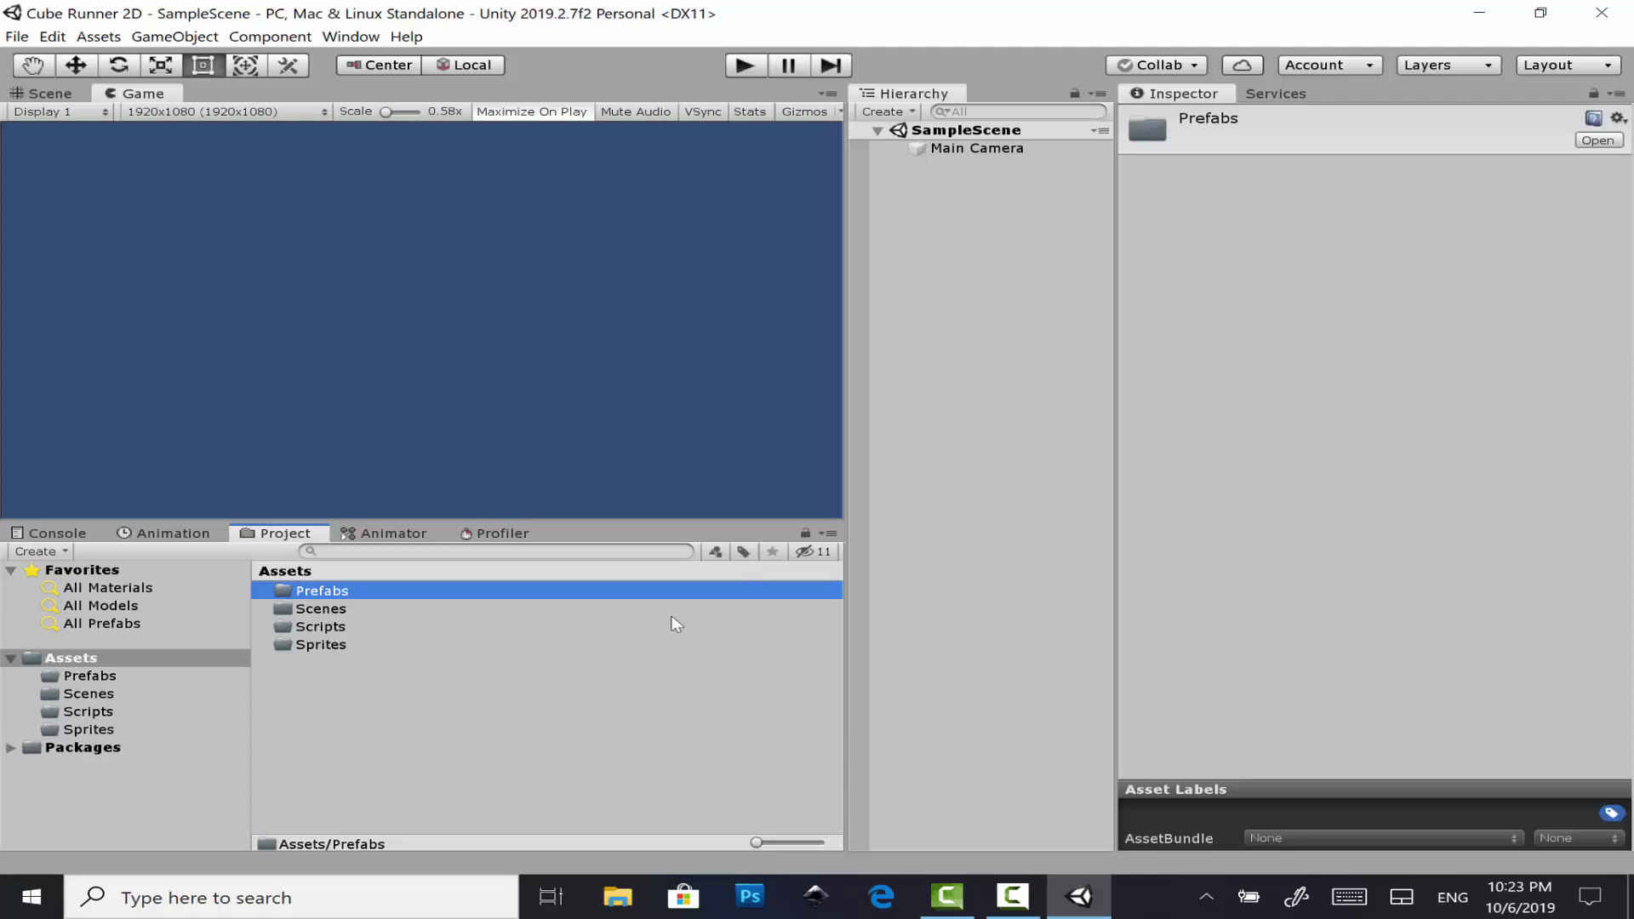
{"action": "right_click", "coordinate": [506, 707]}
{"action": "mouse_move", "coordinate": [803, 295]}
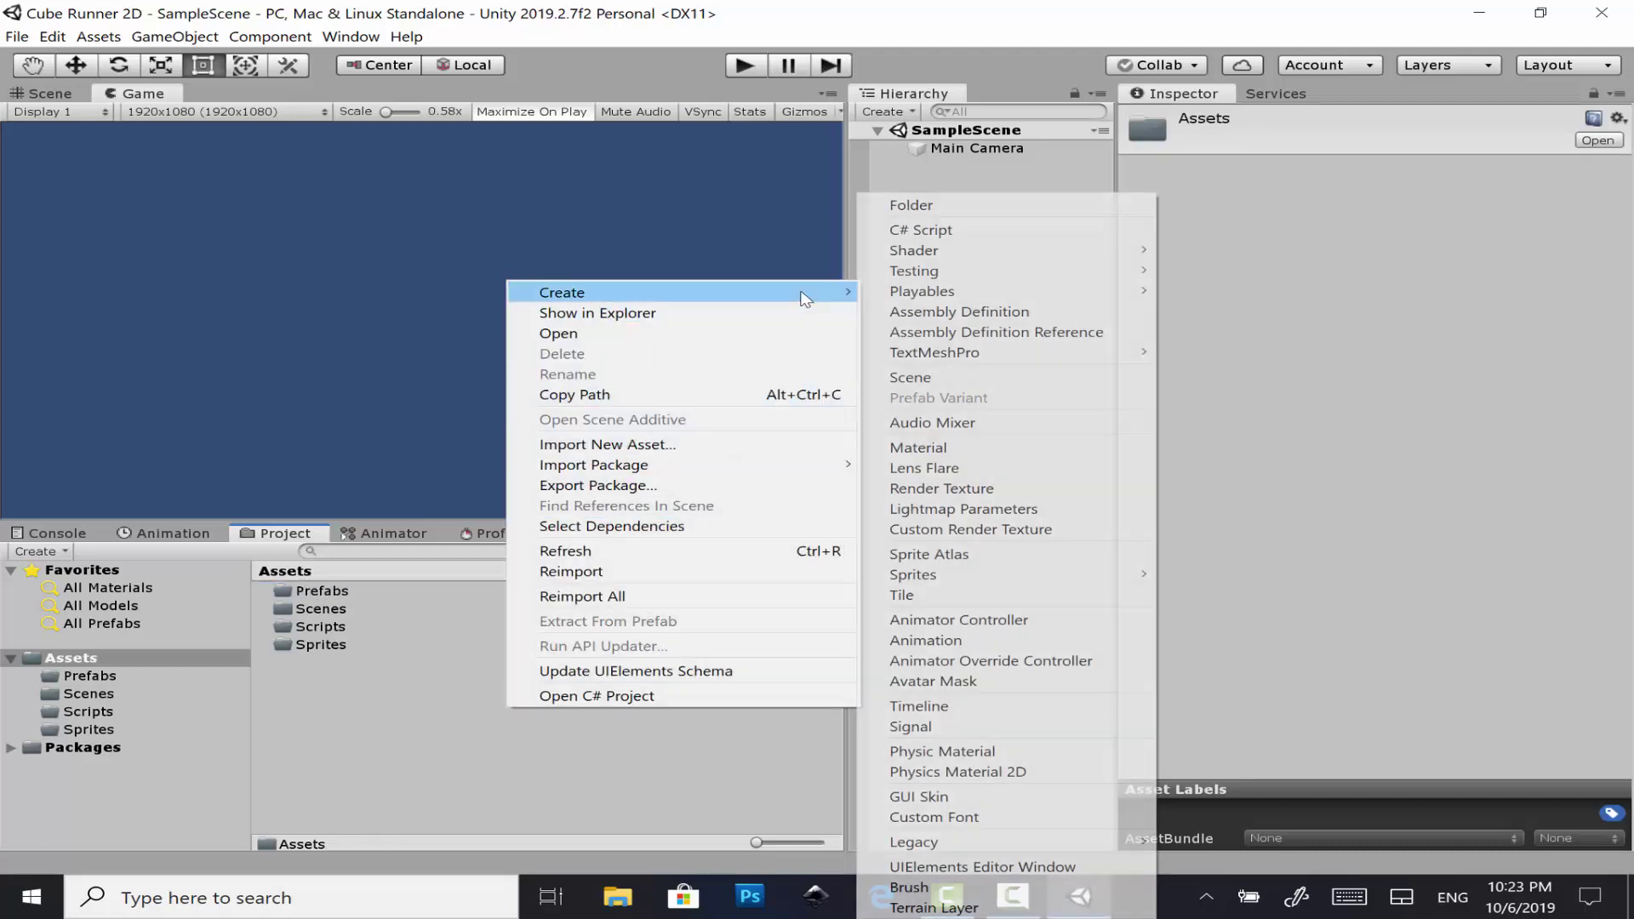
{"action": "left_click", "coordinate": [1035, 214]}
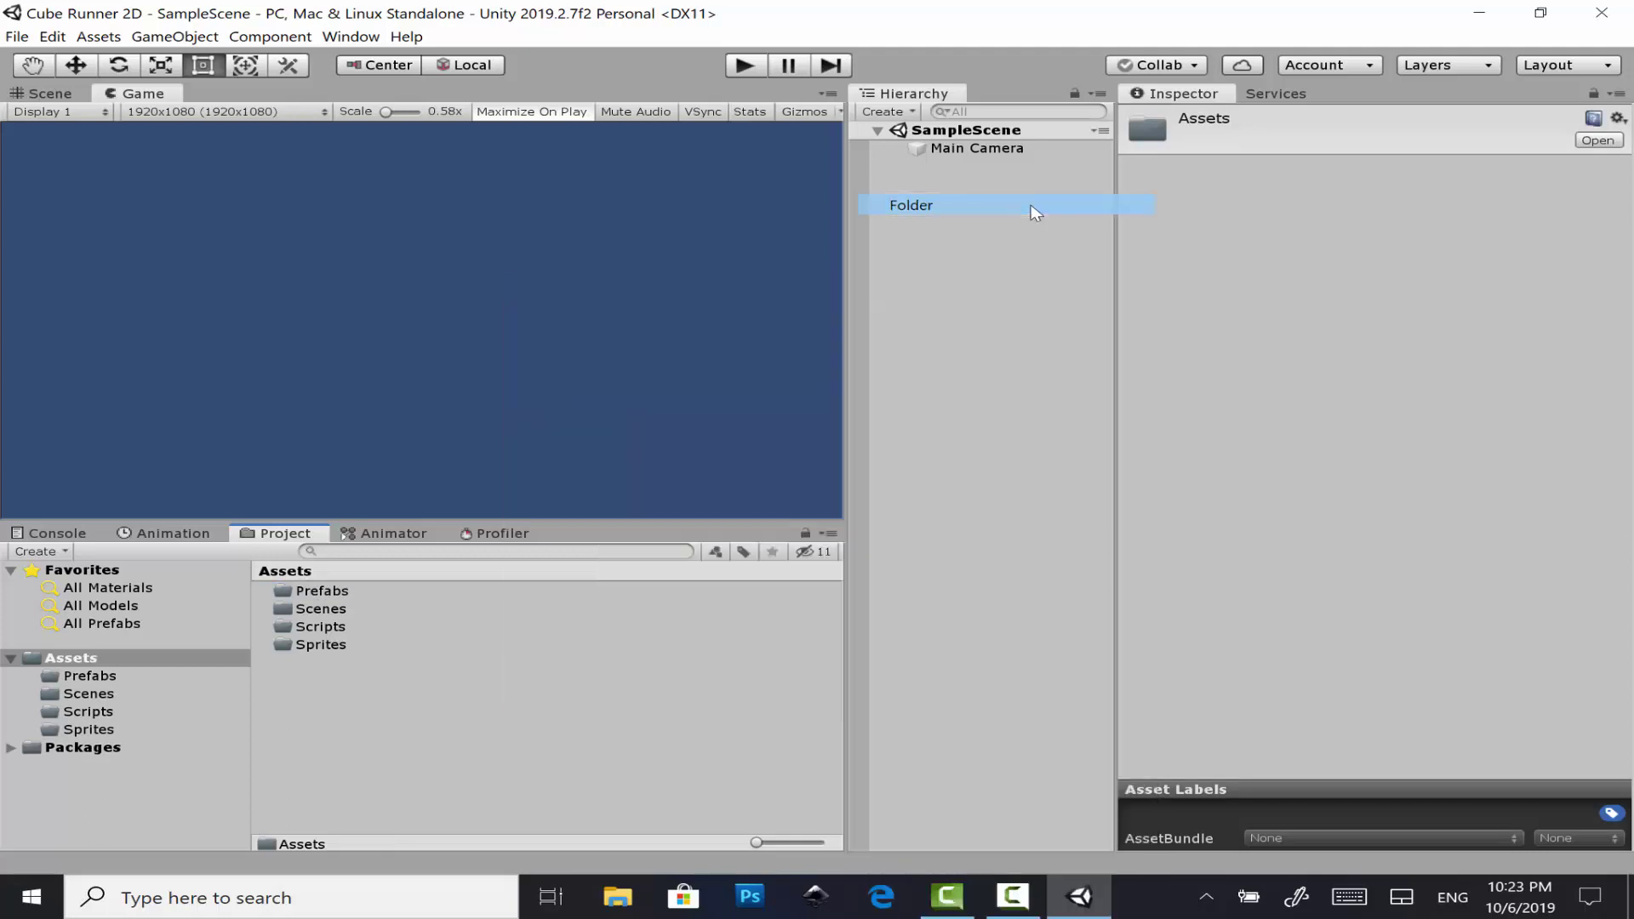
{"action": "type", "text": "So"}
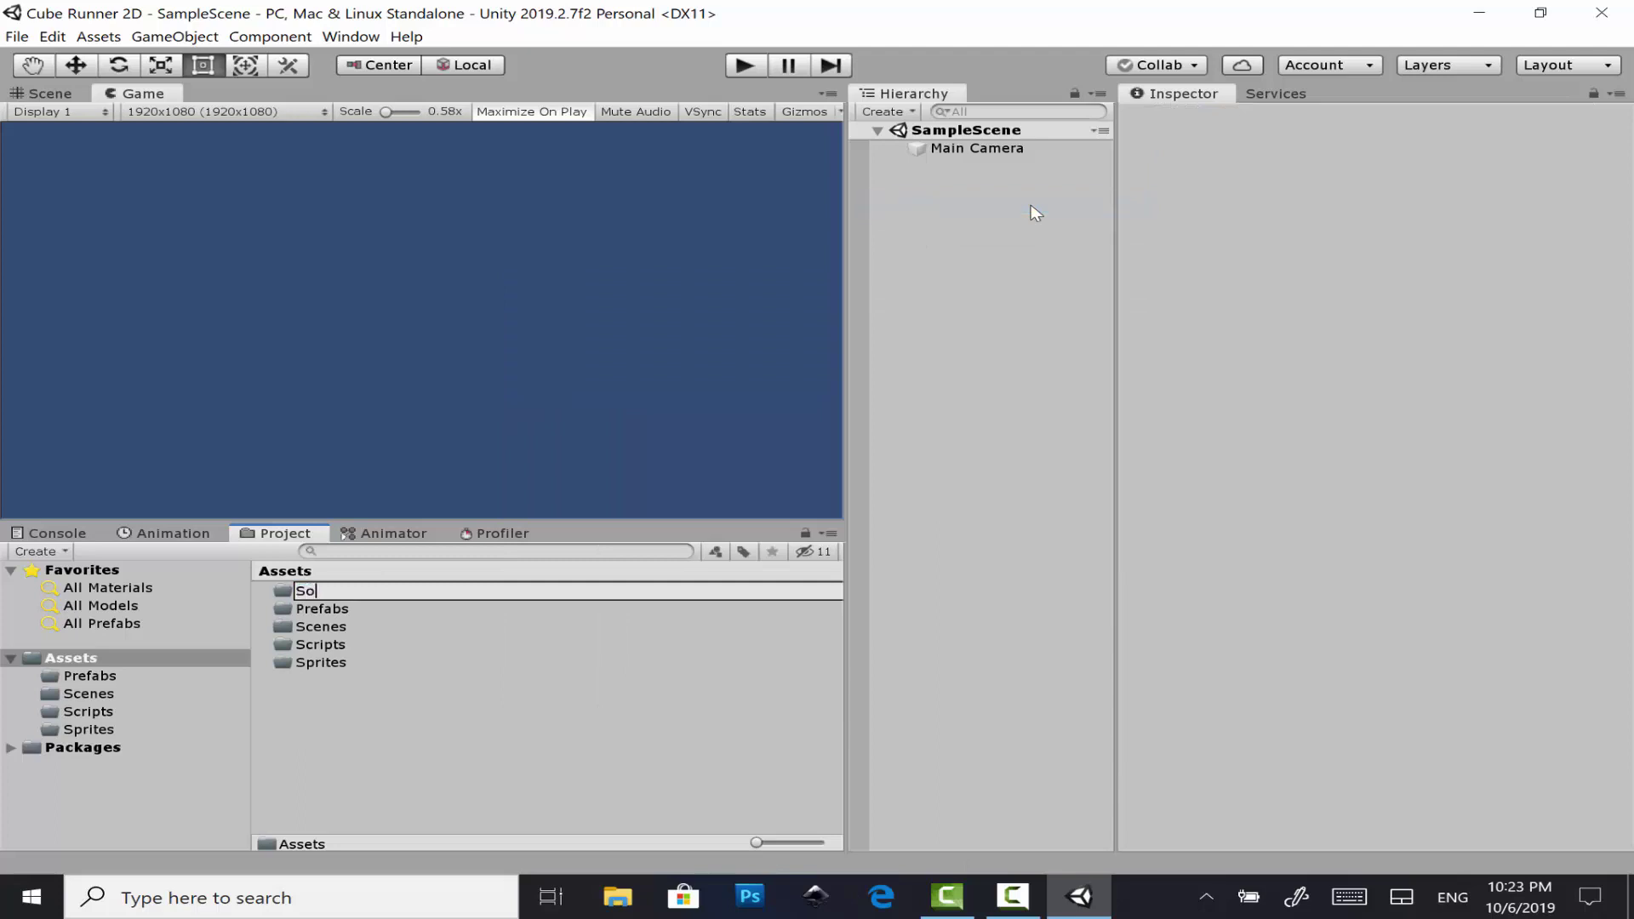
{"action": "type", "text": "und"}
{"action": "type", "text": "s"}
{"action": "key", "text": "Return"}
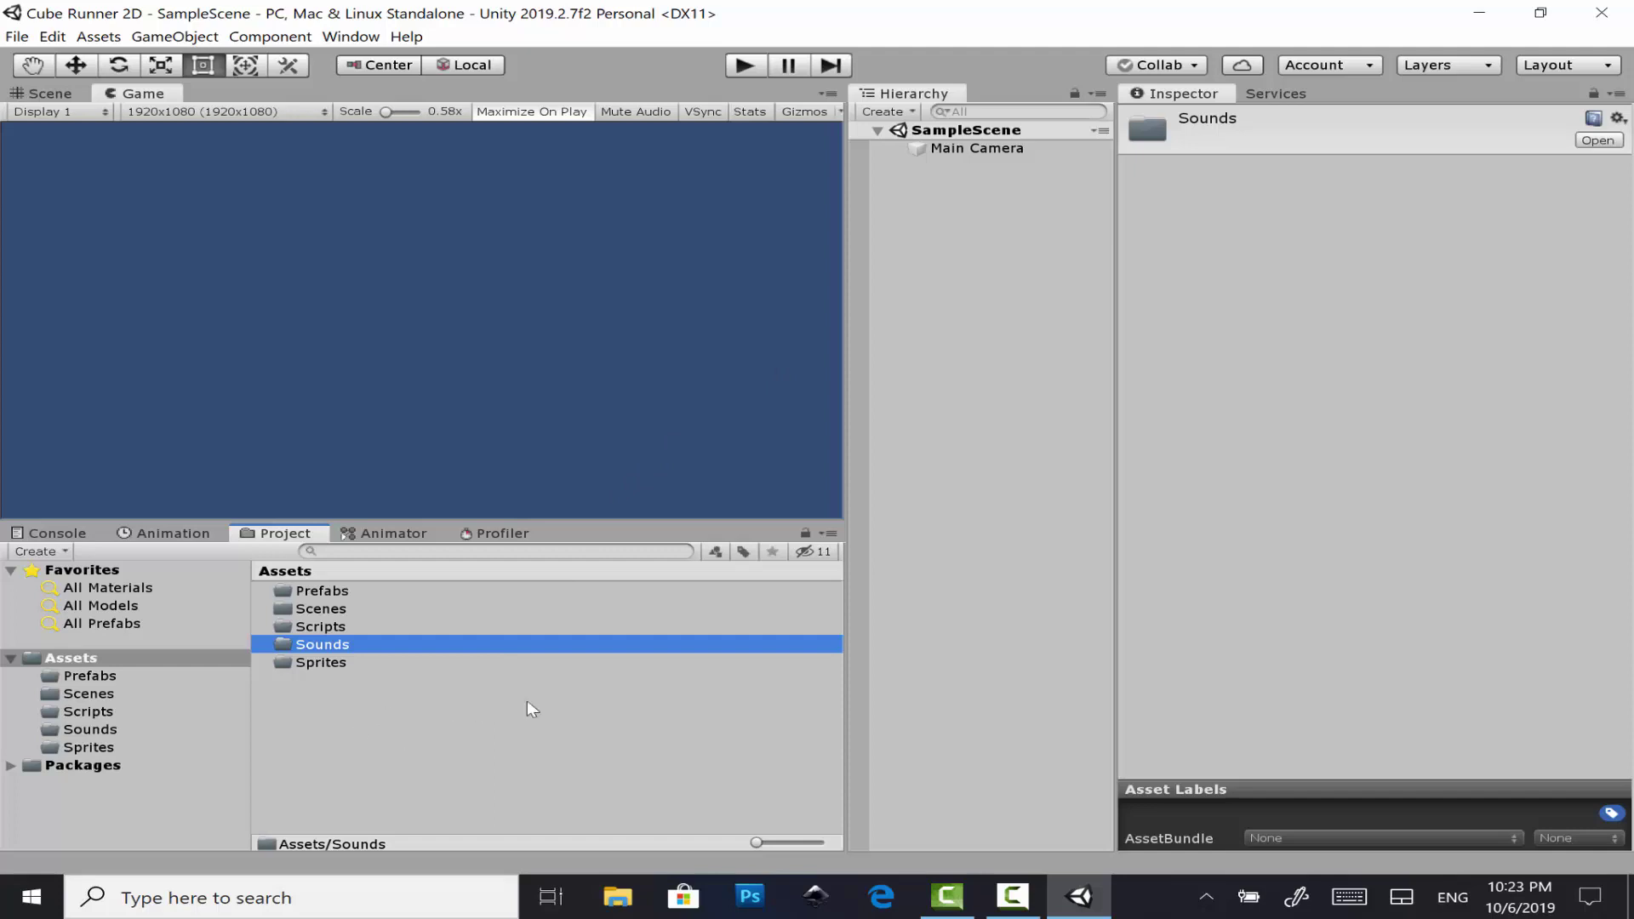
- Add a Musics folder to Assets and bring up File Explorer
{"action": "right_click", "coordinate": [495, 701]}
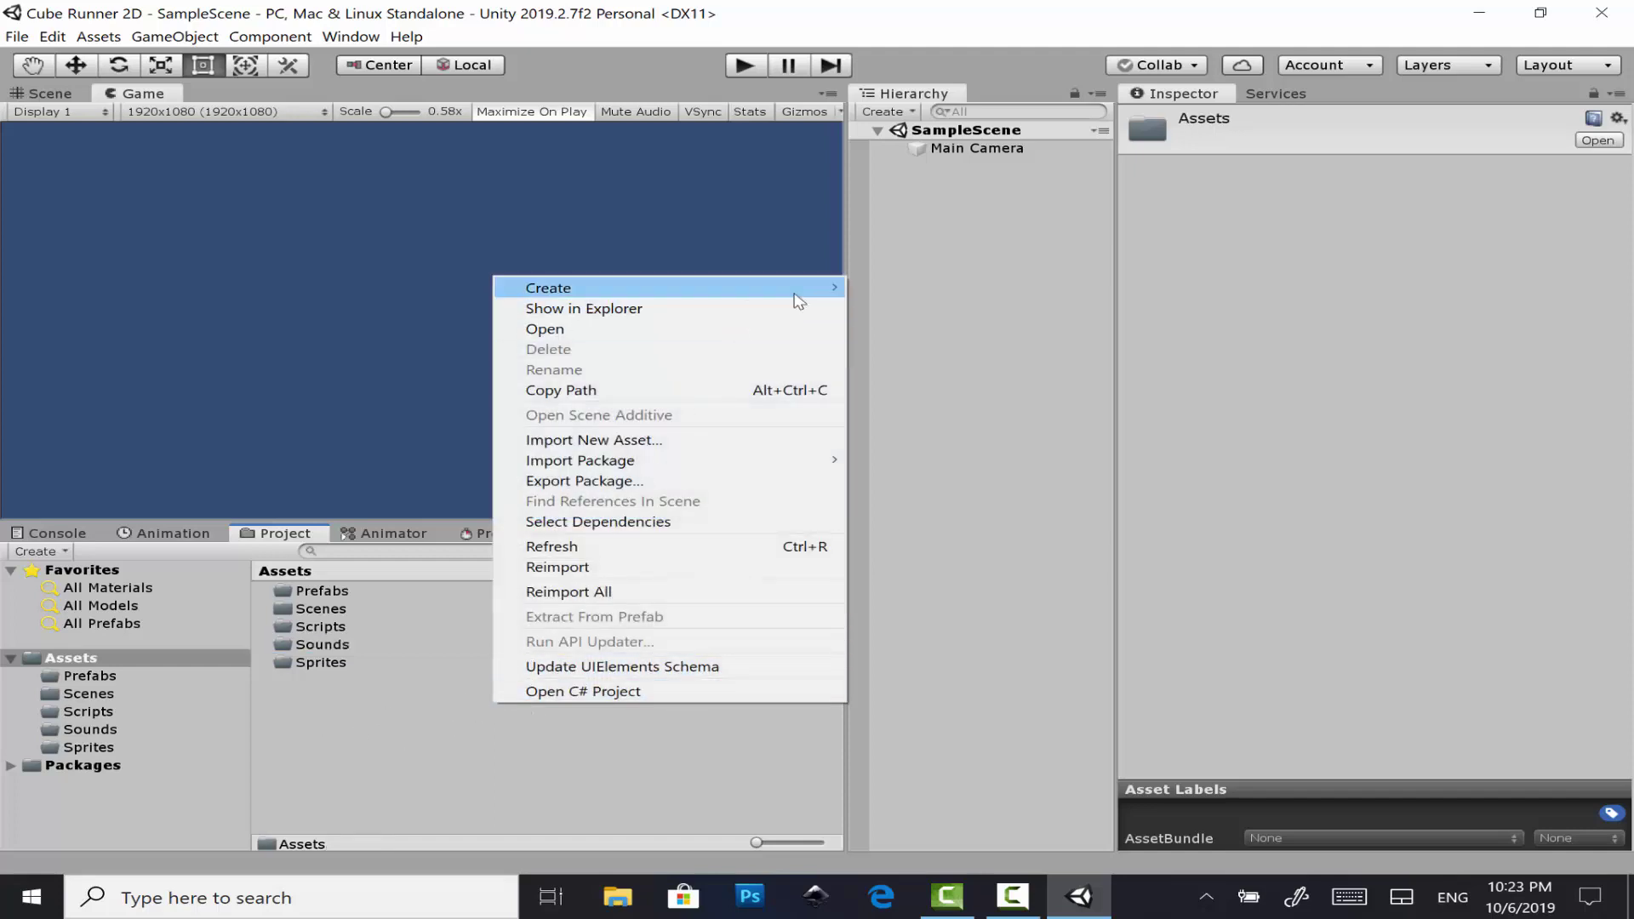
{"action": "mouse_move", "coordinate": [816, 295]}
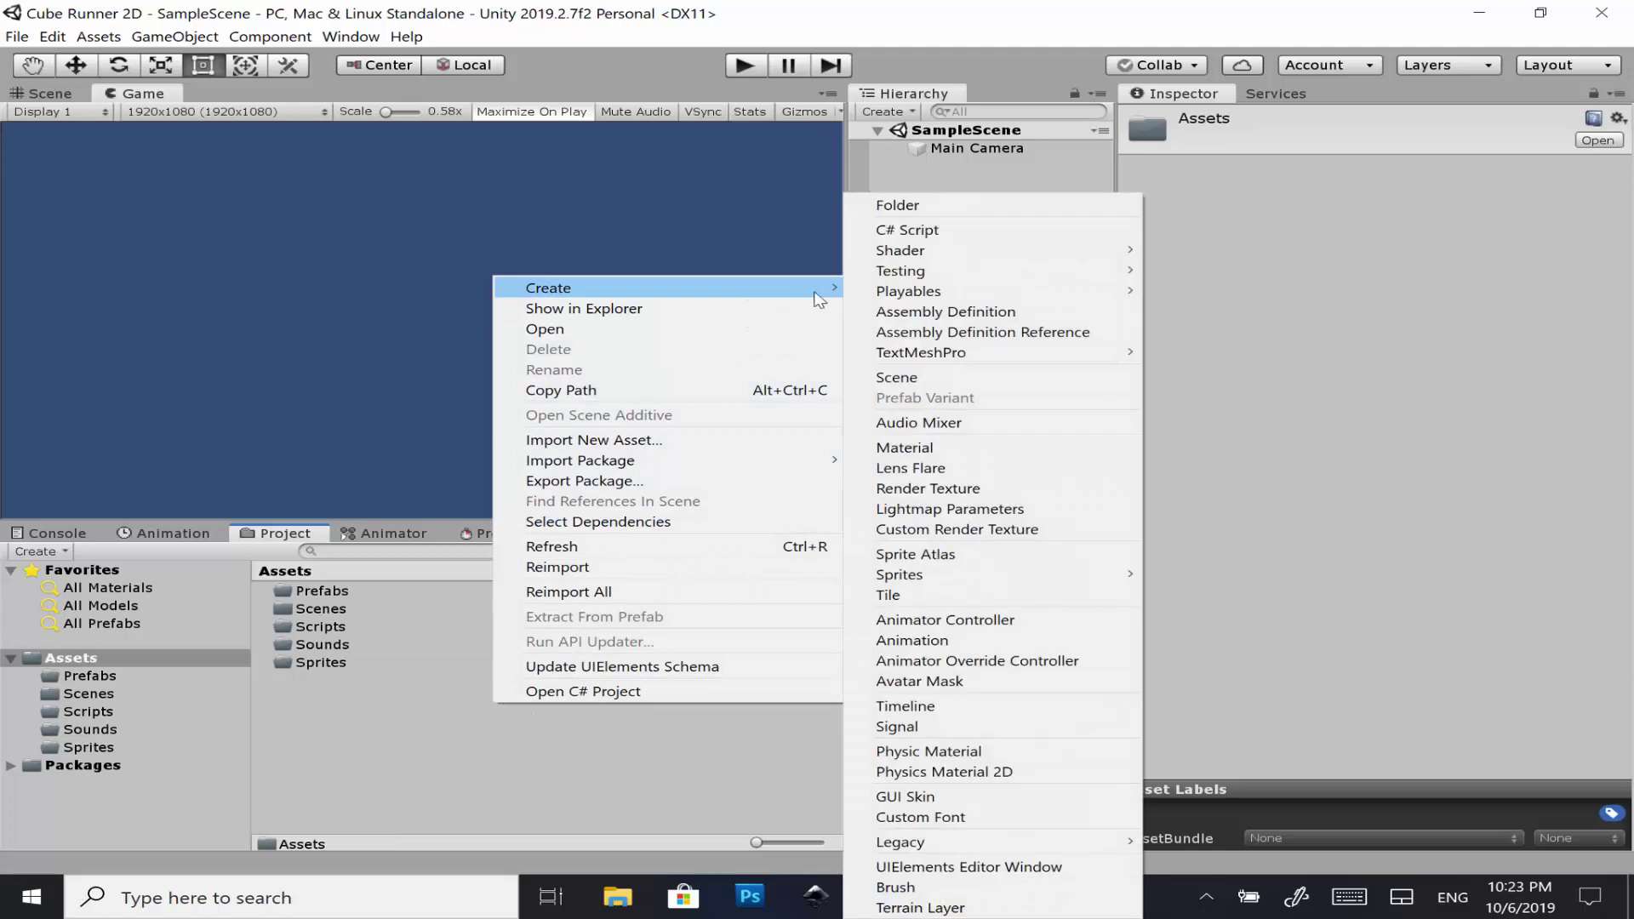
{"action": "left_click", "coordinate": [1018, 211]}
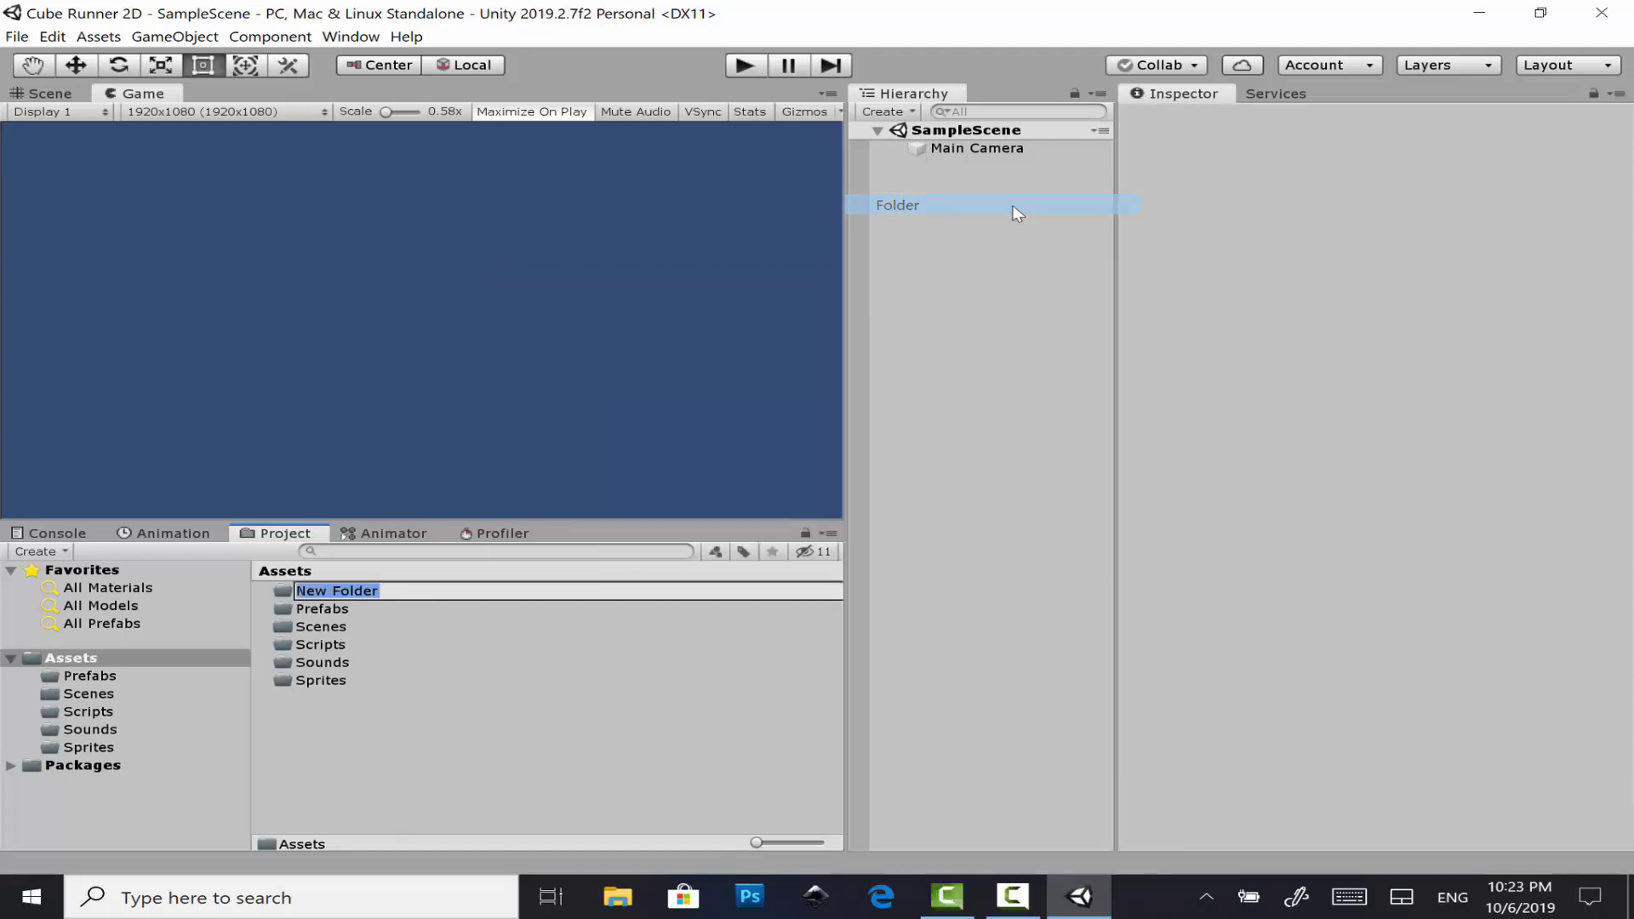
{"action": "type", "text": "Mu"}
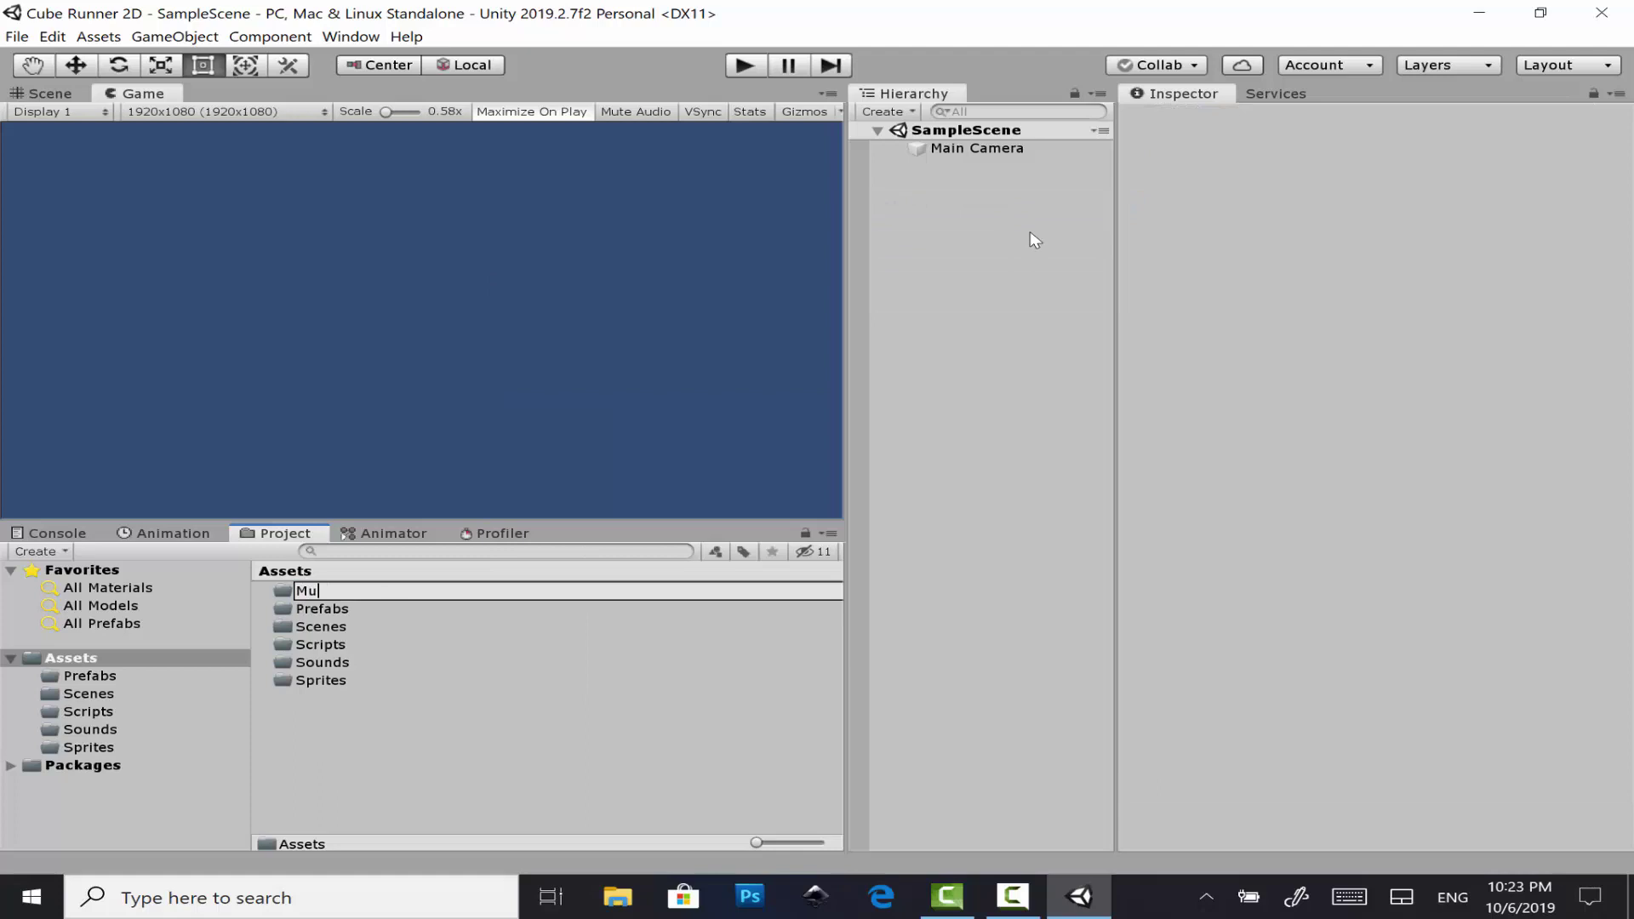
{"action": "type", "text": "sic"}
{"action": "type", "text": "s"}
{"action": "key", "text": "Return"}
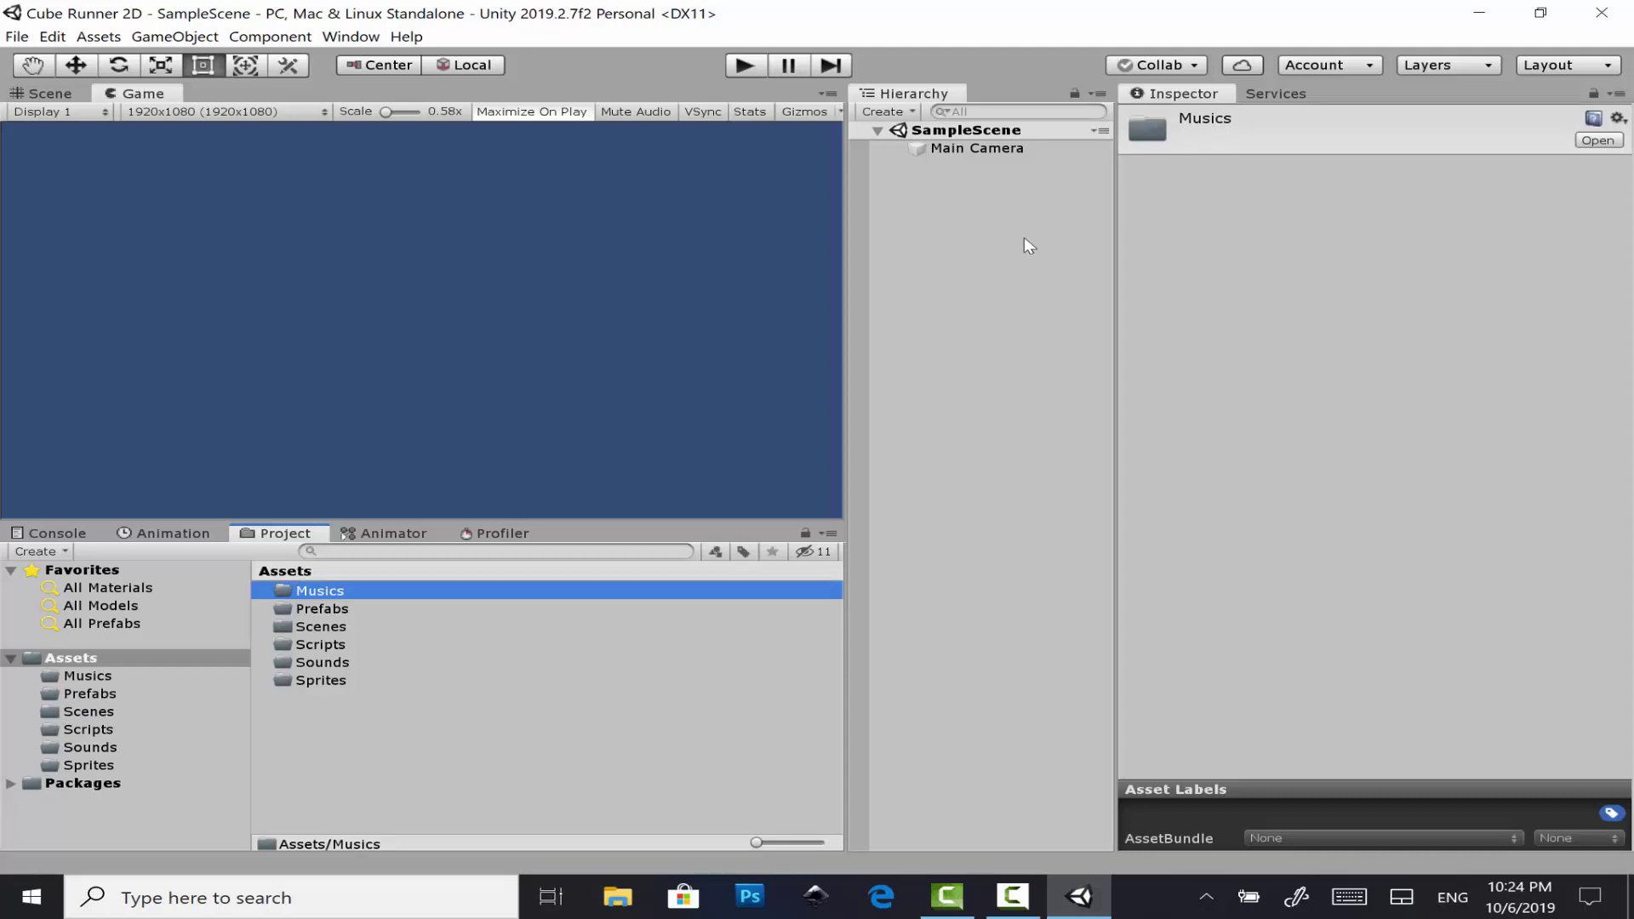
{"action": "left_click", "coordinate": [628, 898]}
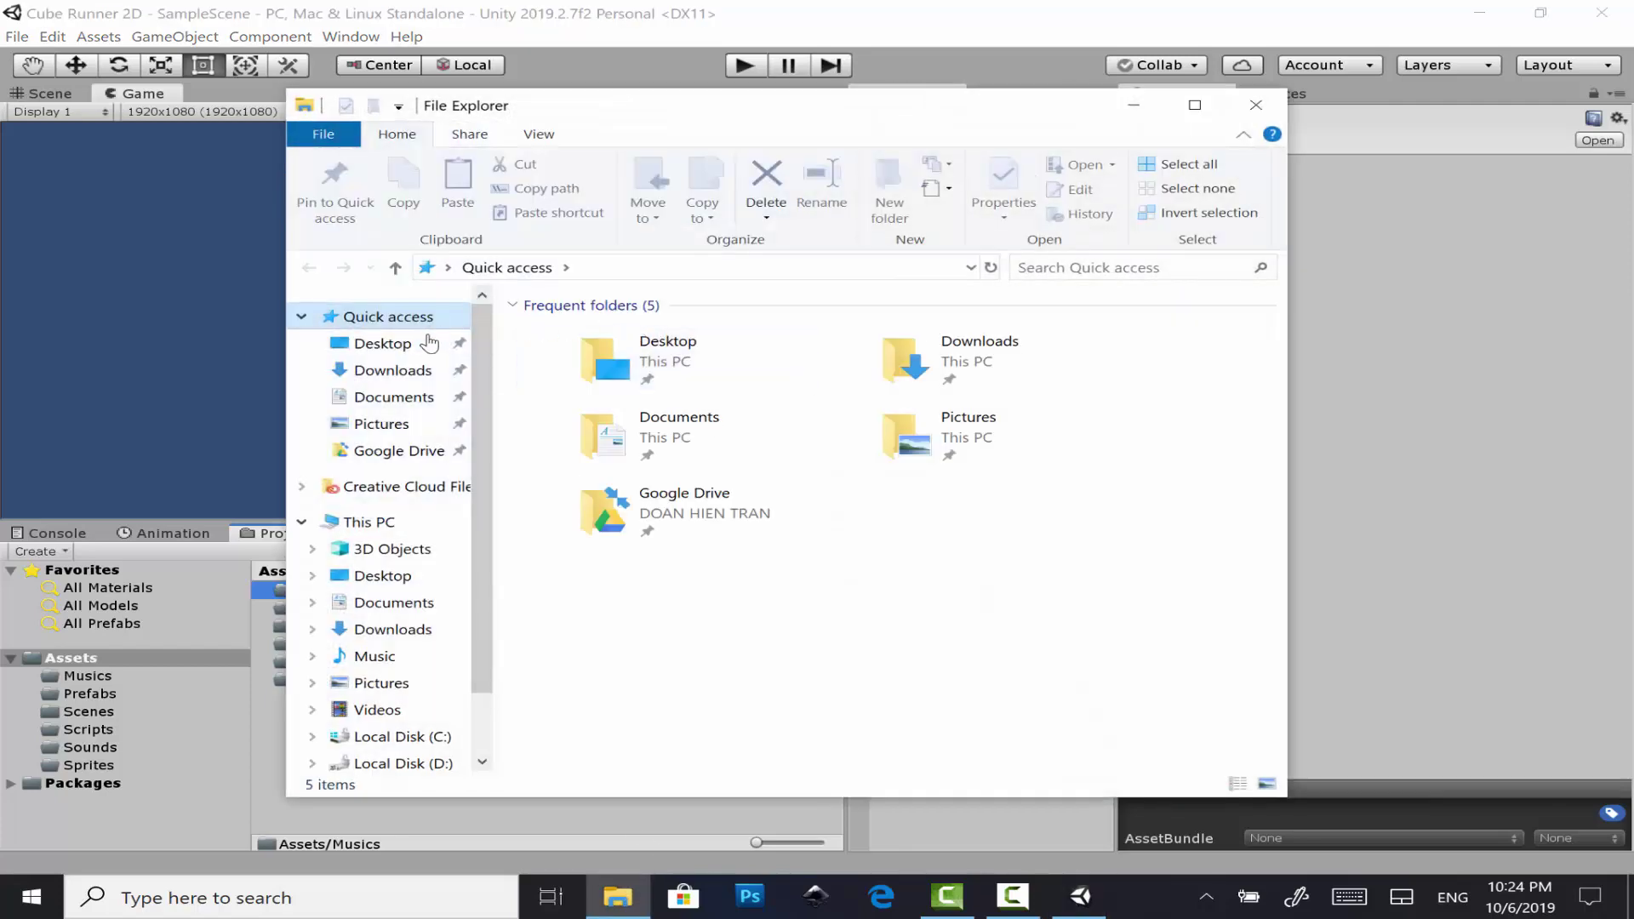
- Navigate Explorer to Desktop > LAP TRINH UNITY TUTORIAL > 2D Runner Game > Sprites
{"action": "left_click", "coordinate": [430, 343]}
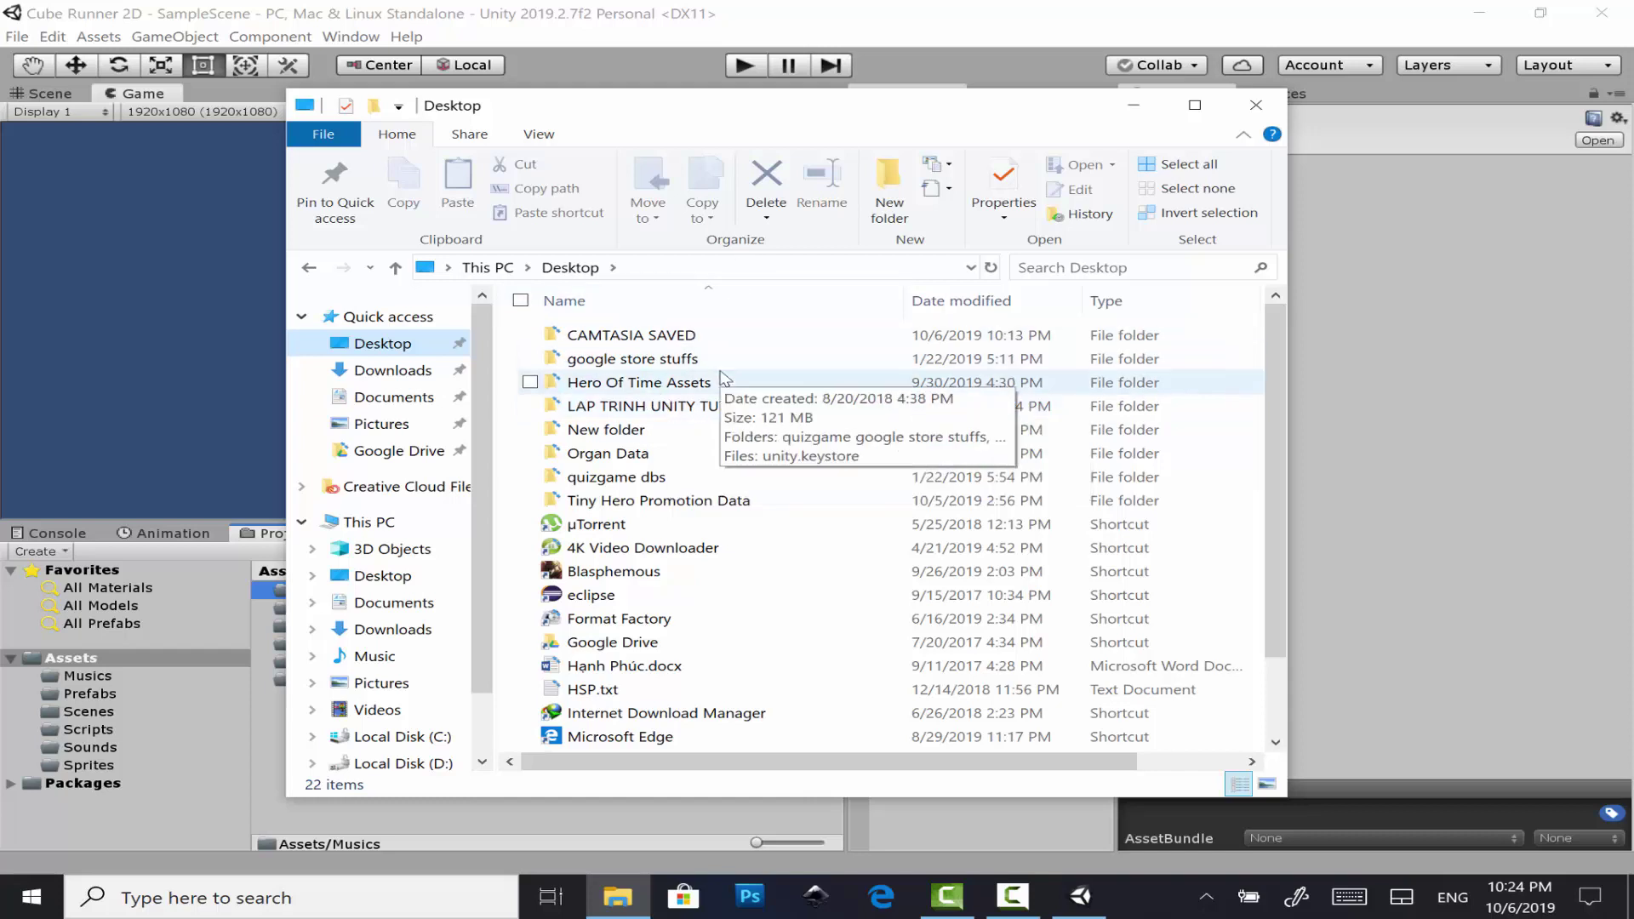
{"action": "left_click", "coordinate": [700, 414]}
{"action": "double_click", "coordinate": [700, 414]}
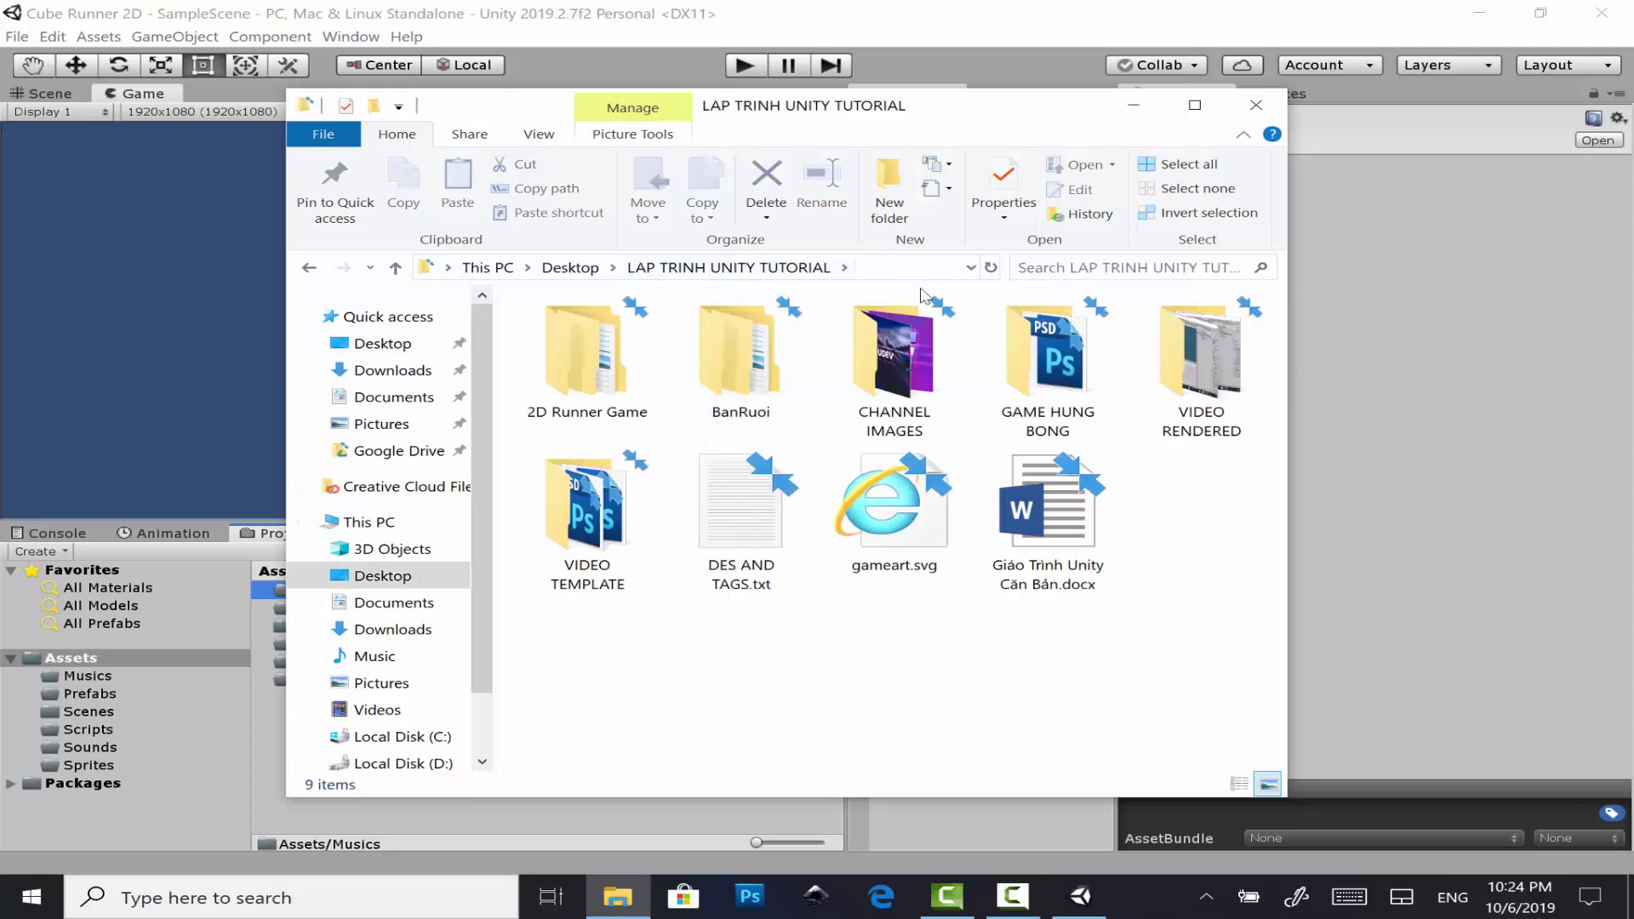
{"action": "left_click", "coordinate": [644, 387]}
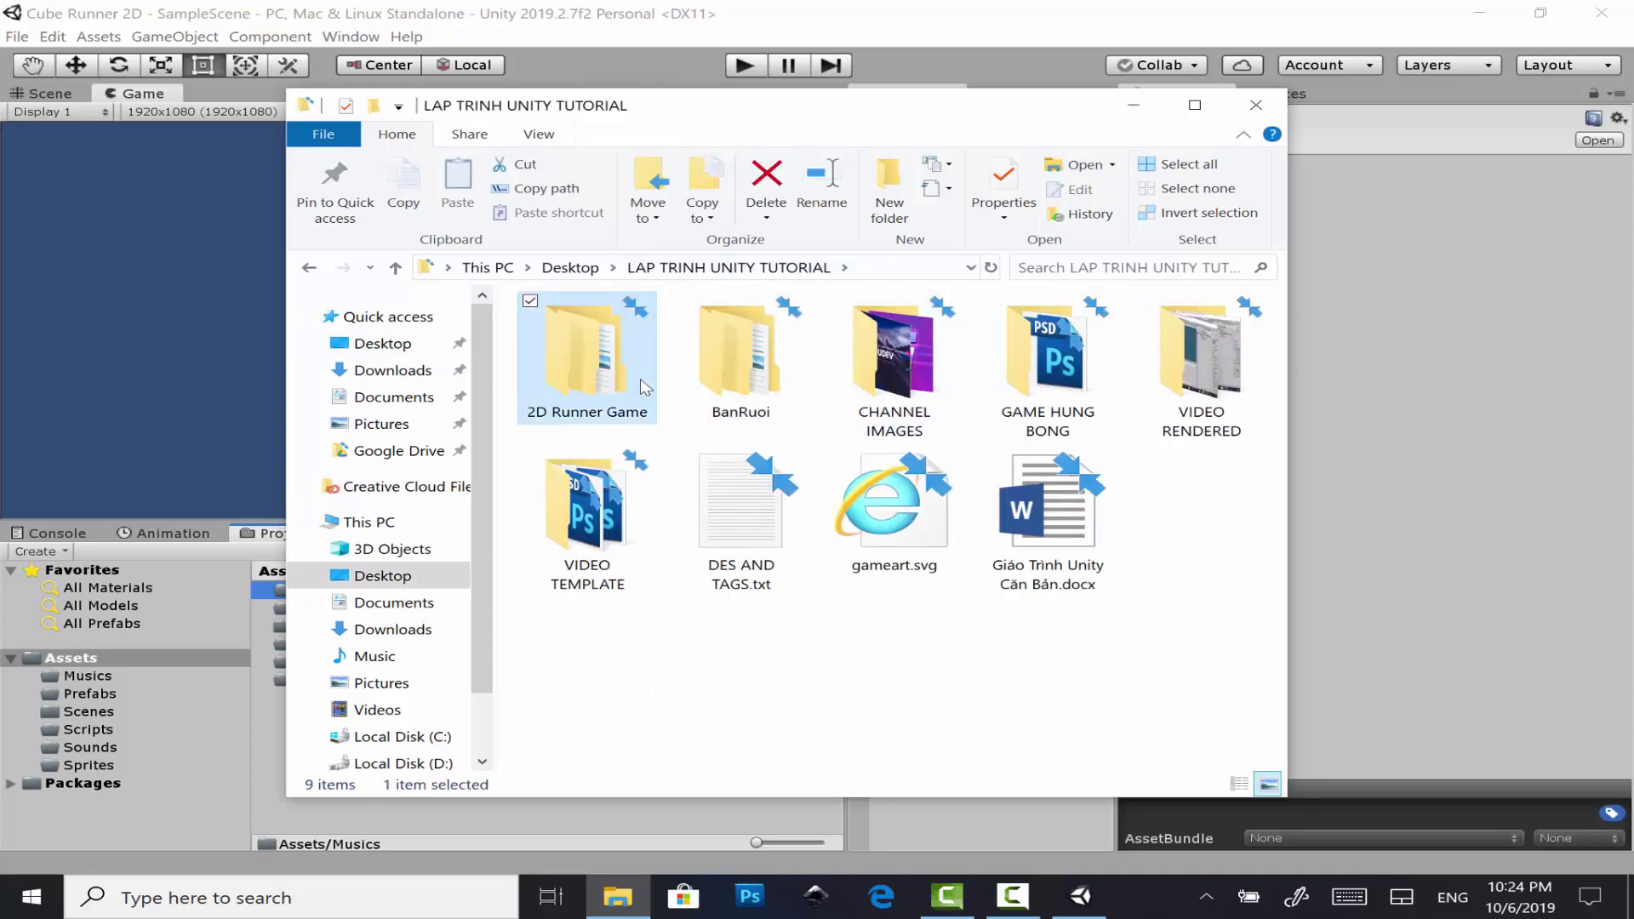
{"action": "double_click", "coordinate": [644, 388]}
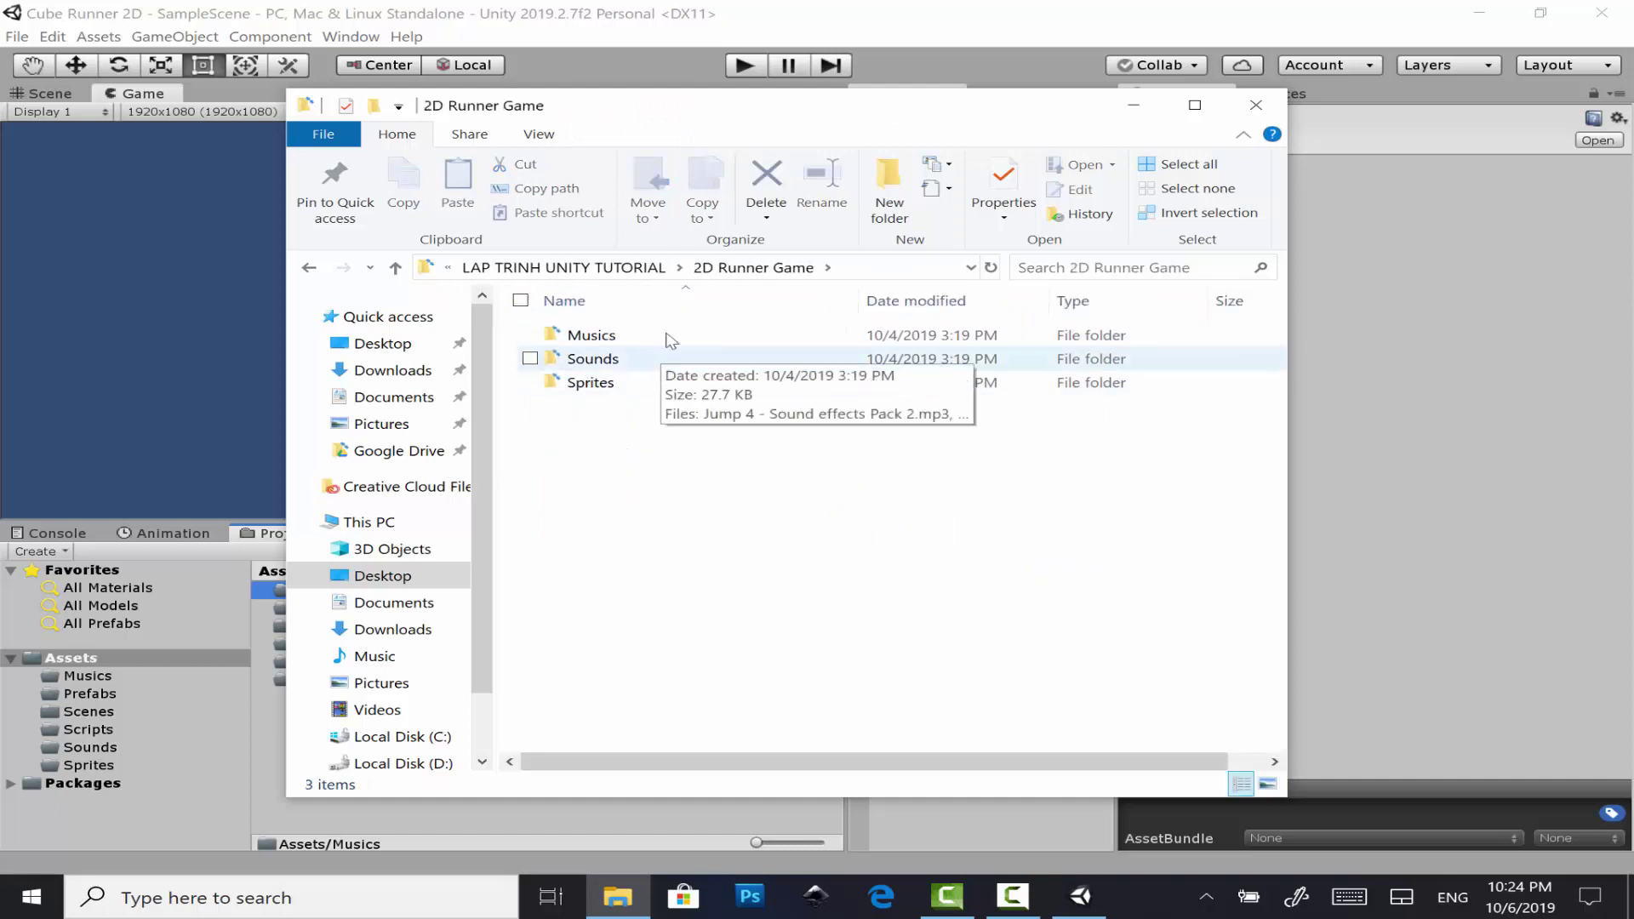
{"action": "left_click_drag", "start_coordinate": [766, 134], "coordinate": [1087, 113]}
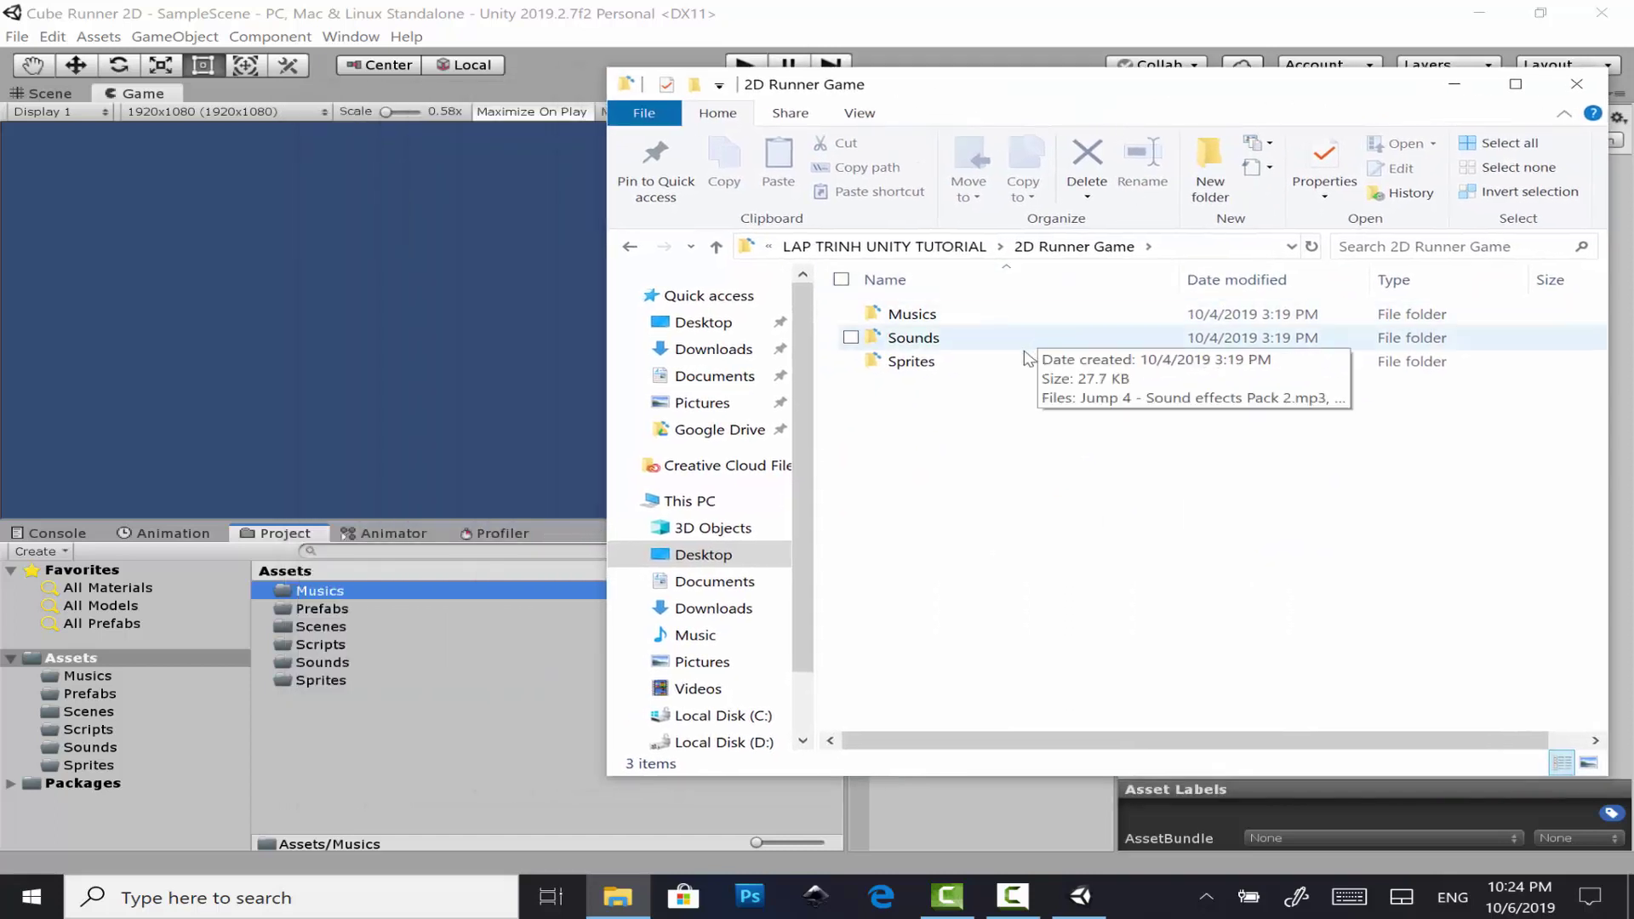
{"action": "double_click", "coordinate": [913, 360]}
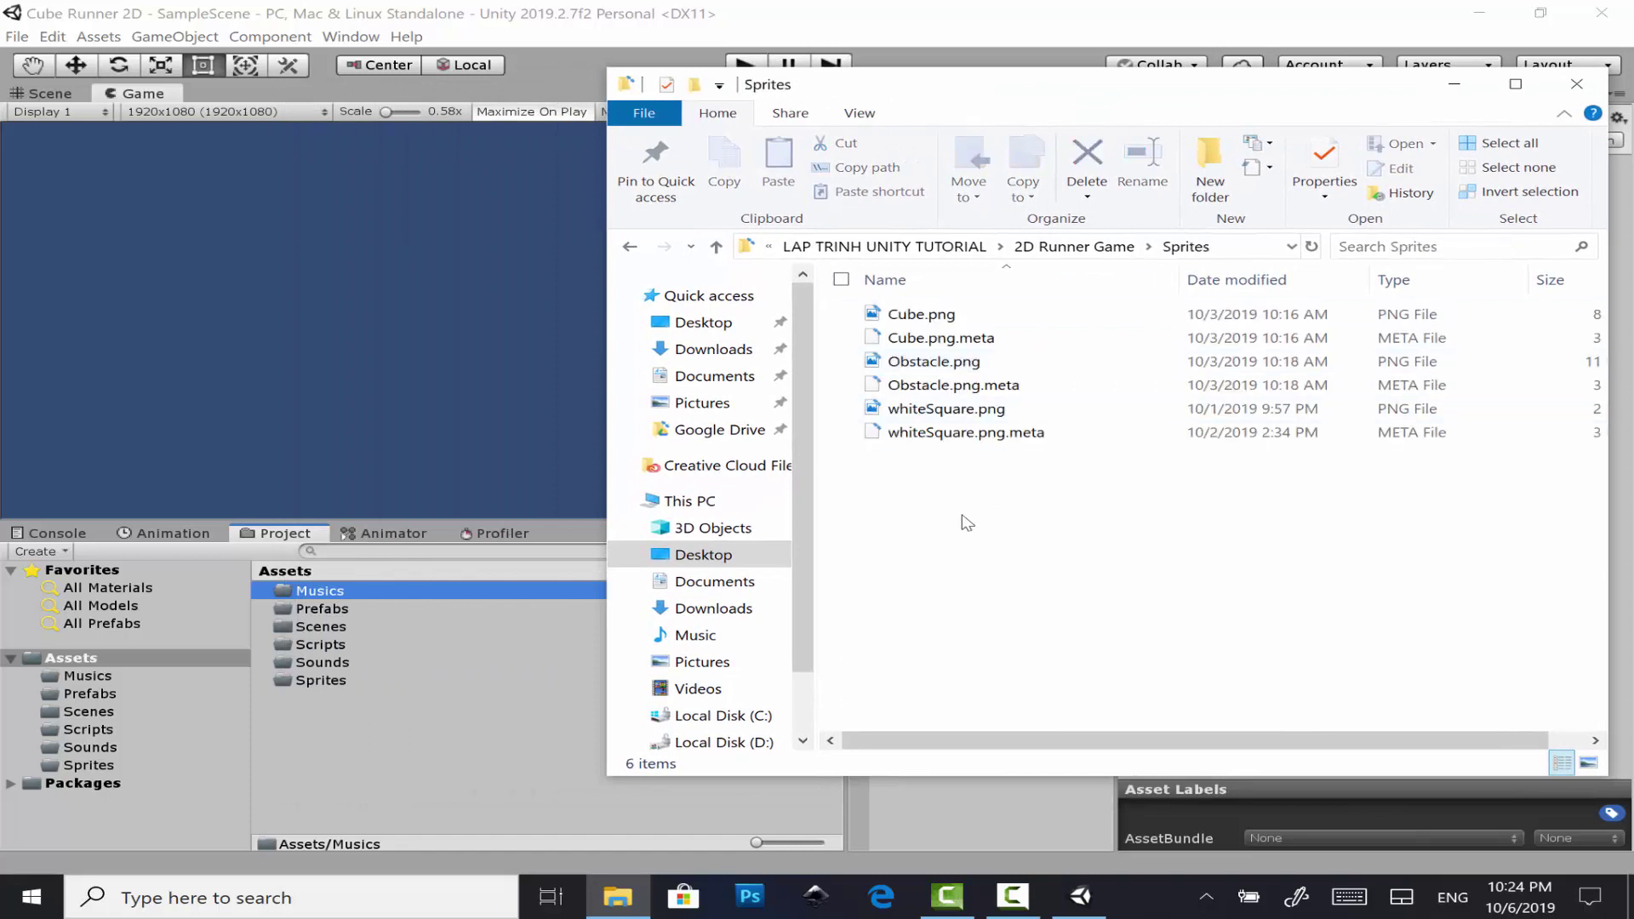
- Drag Cube.png, Obstacle.png and whiteSquare.png into Unity's Sprites folder, then close Explorer
{"action": "left_click_drag", "start_coordinate": [967, 521], "coordinate": [1036, 318]}
{"action": "left_click", "coordinate": [1036, 319]}
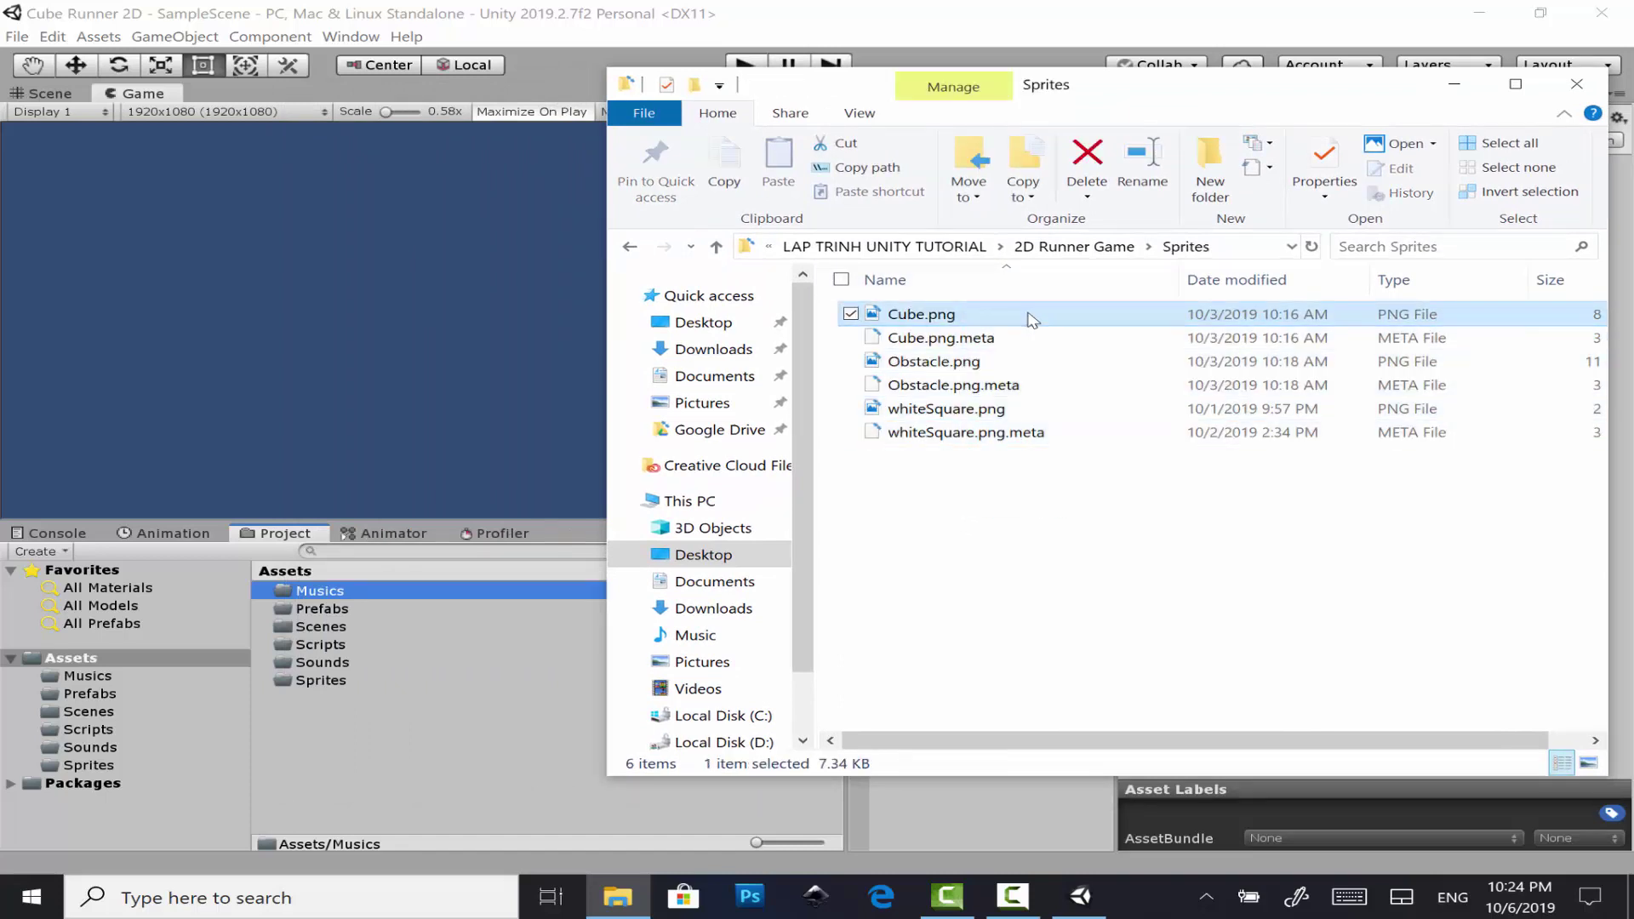
{"action": "left_click", "coordinate": [1013, 361], "text": "ctrl"}
{"action": "left_click", "coordinate": [1004, 409], "text": "ctrl"}
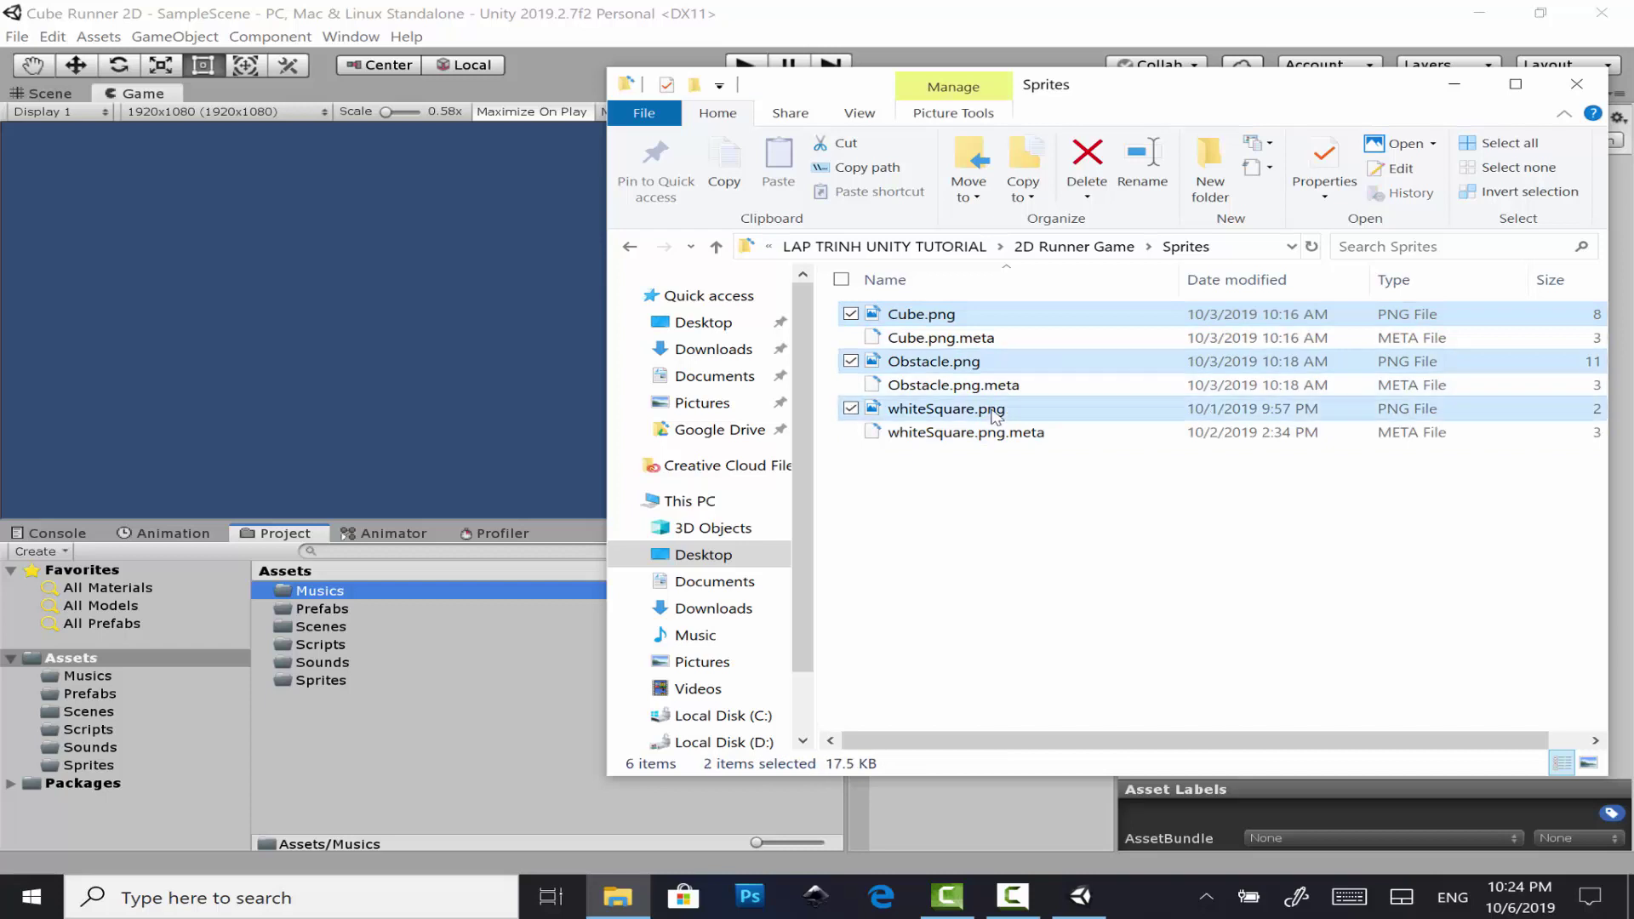
{"action": "left_click_drag", "start_coordinate": [923, 310], "coordinate": [314, 640]}
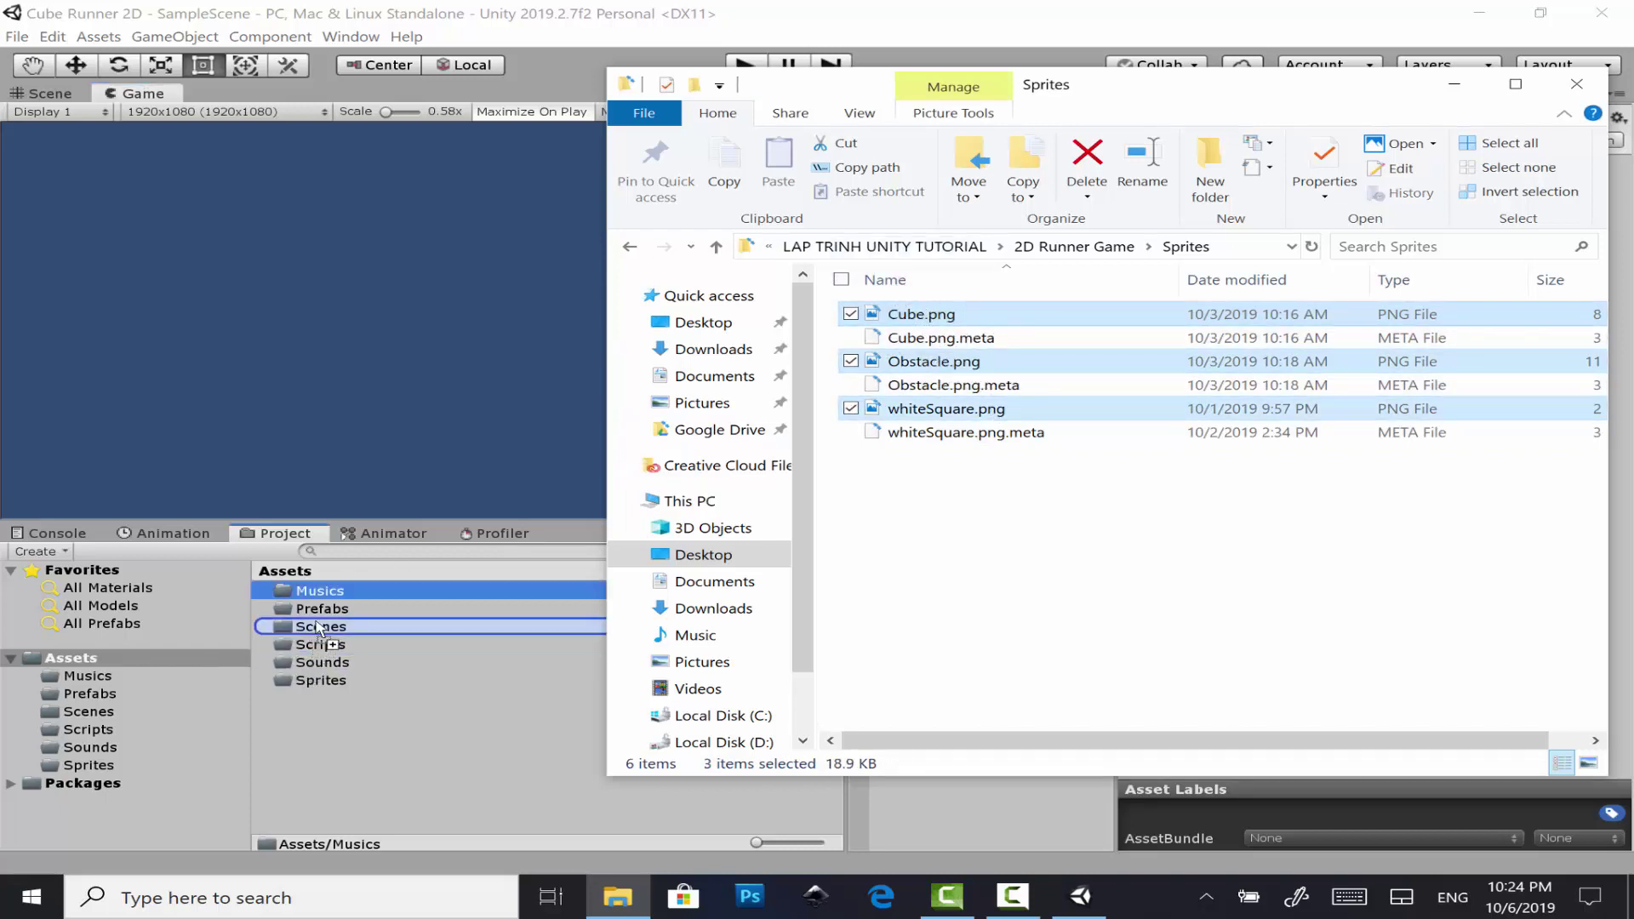
{"action": "left_click_drag", "start_coordinate": [313, 640], "coordinate": [317, 688]}
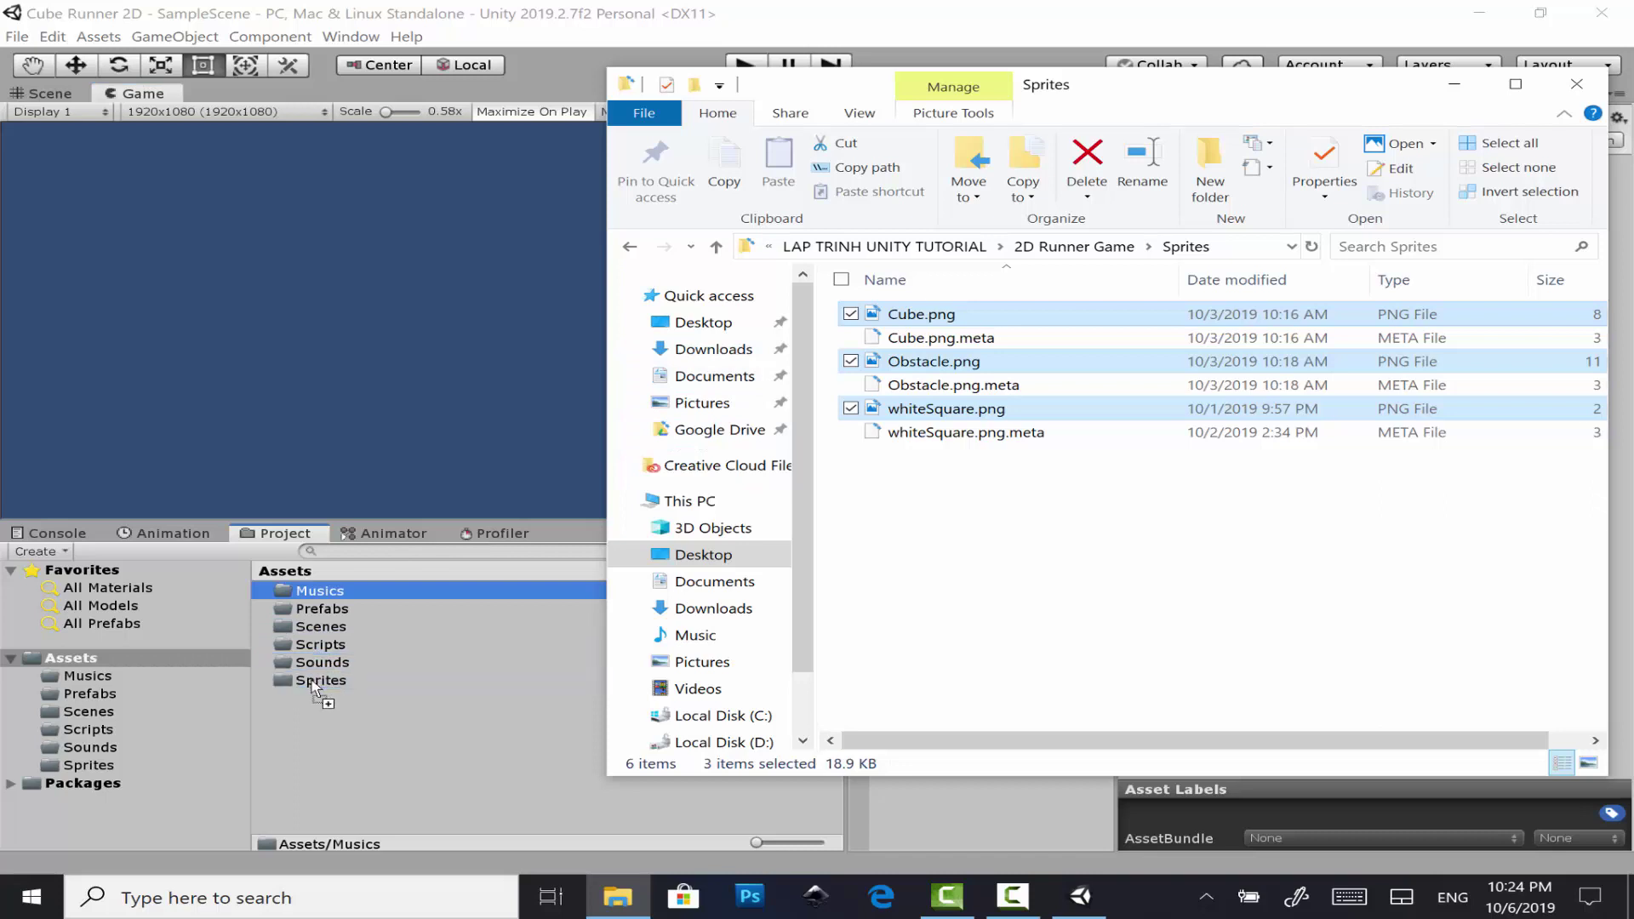
{"action": "left_click", "coordinate": [1577, 84]}
- Open the Sprites folder and drag the Cube sprite into the scene as a Cube object
{"action": "left_click", "coordinate": [430, 680]}
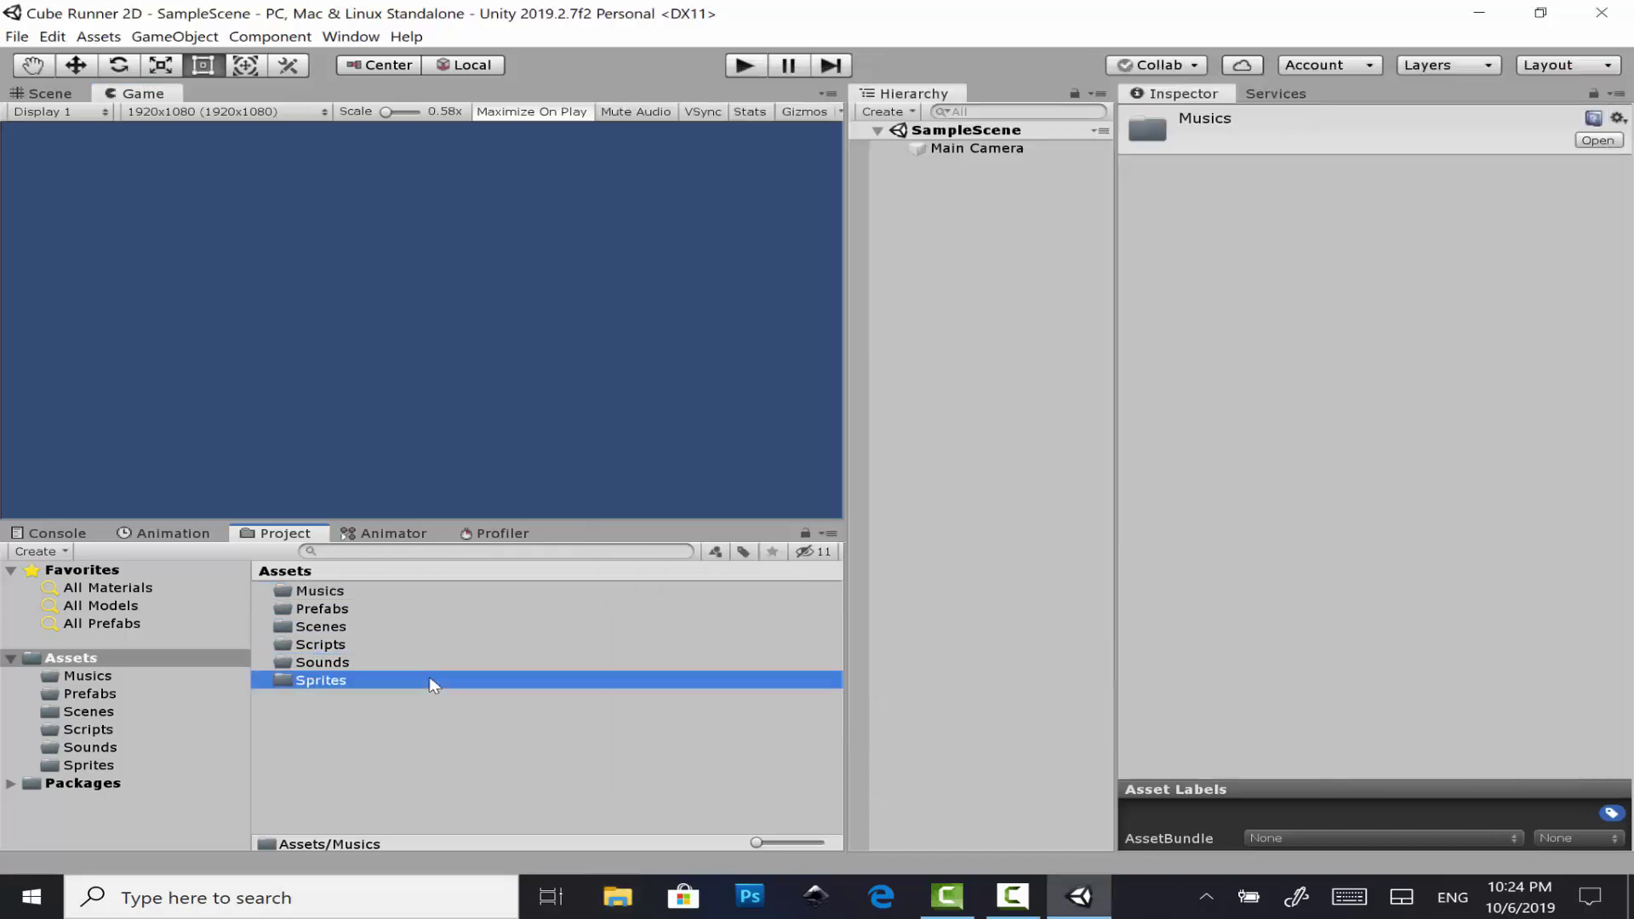
{"action": "double_click", "coordinate": [380, 686]}
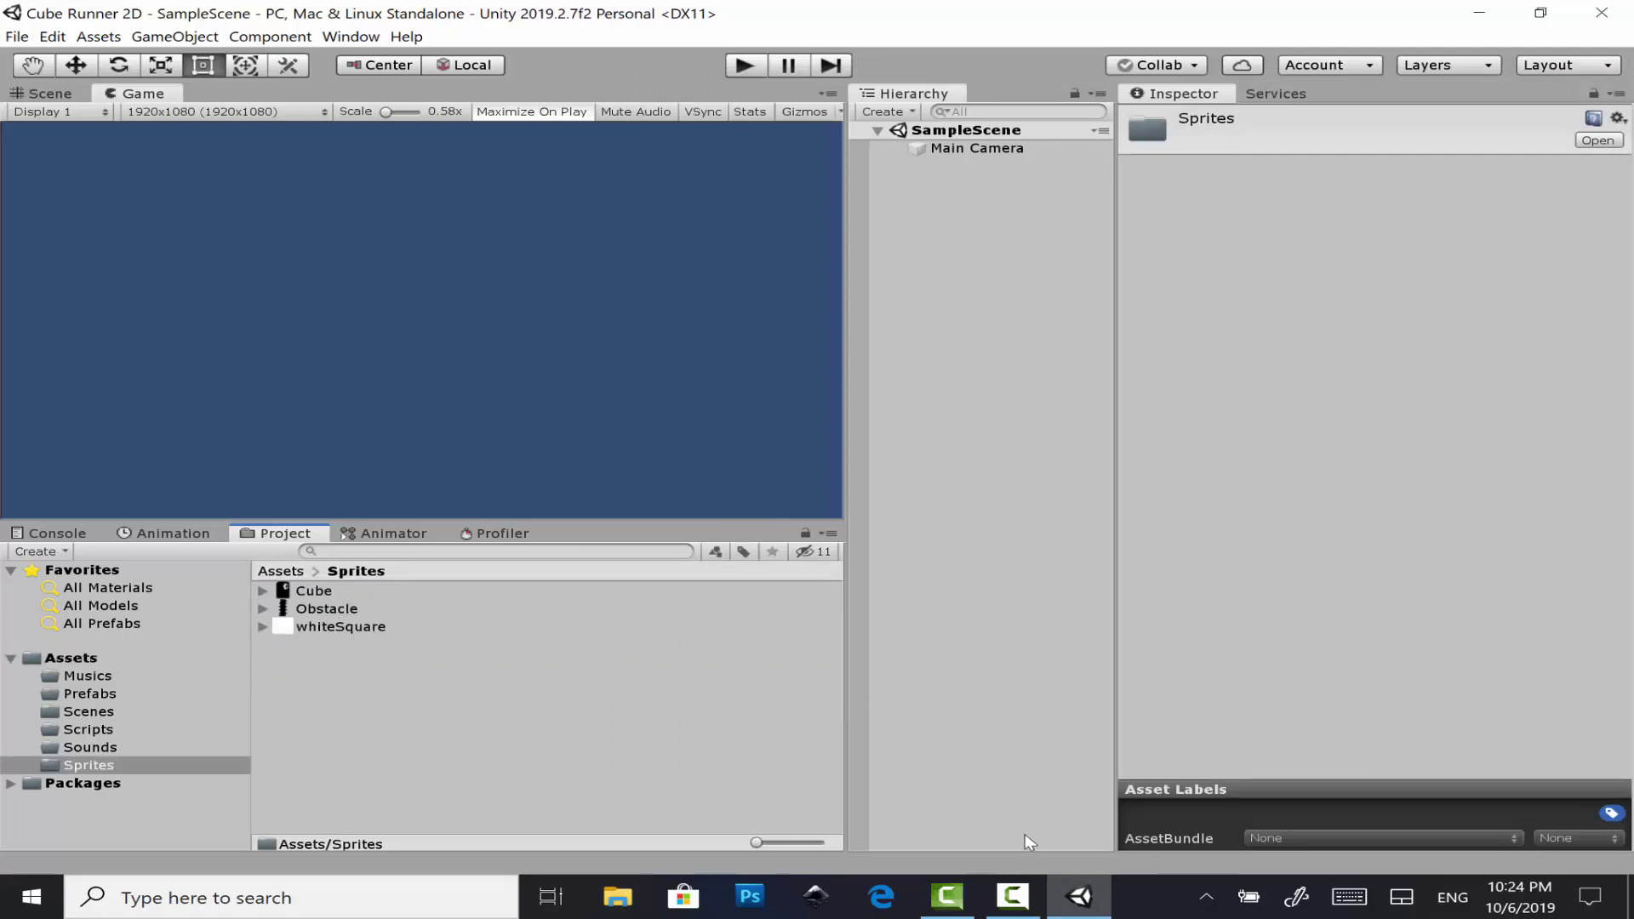
{"action": "left_click", "coordinate": [1520, 814]}
{"action": "left_click", "coordinate": [355, 591]}
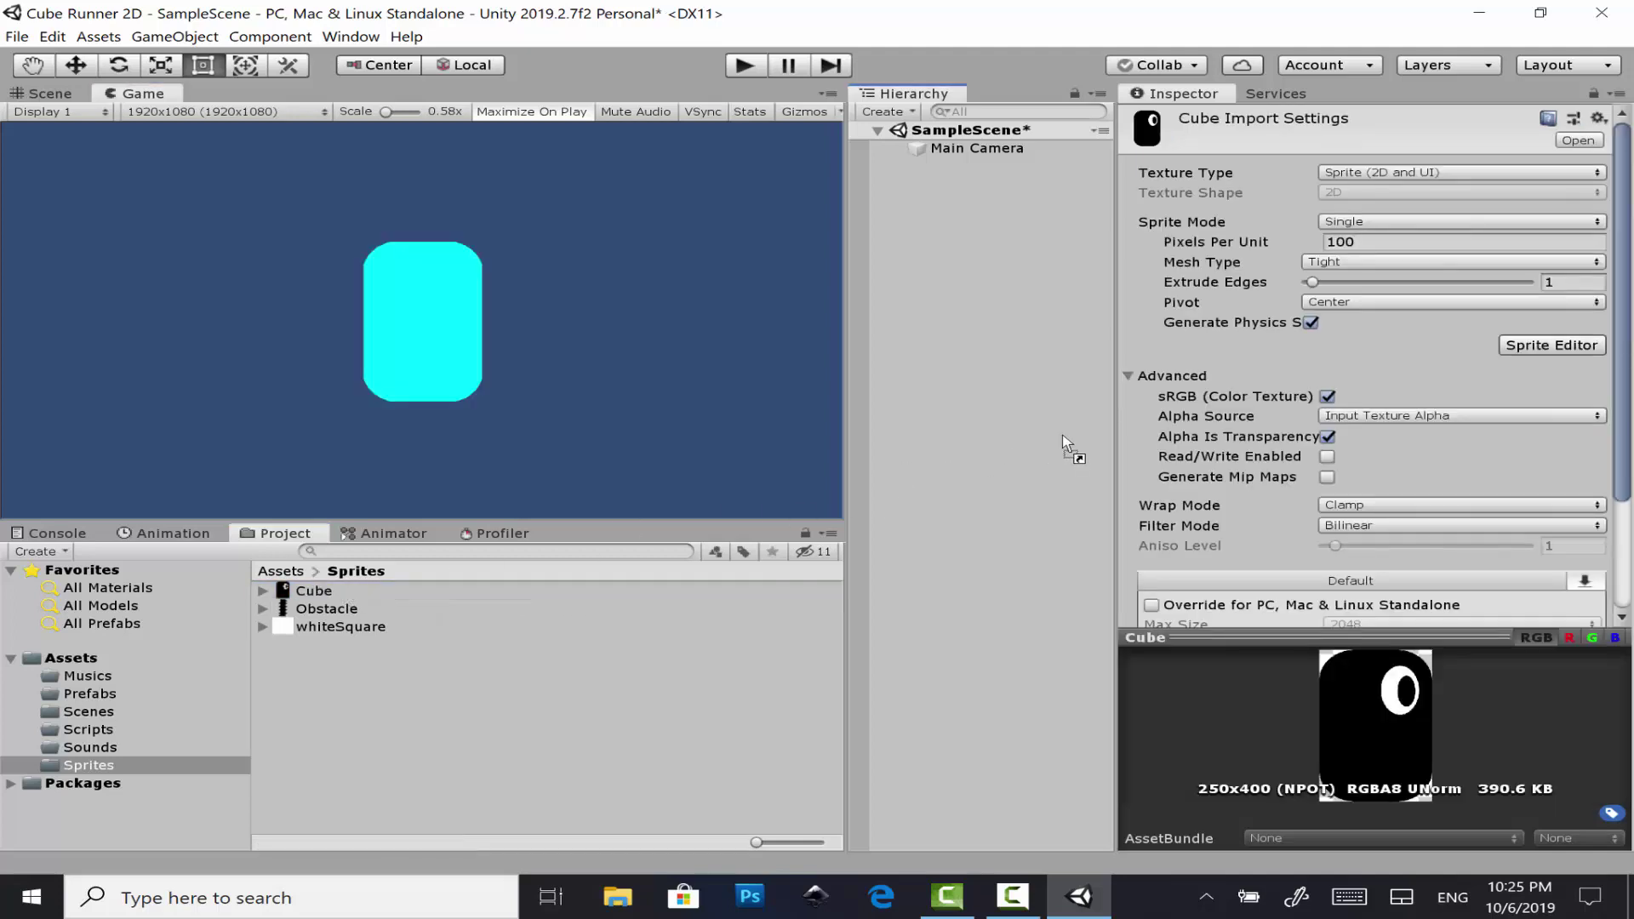
{"action": "left_click_drag", "start_coordinate": [347, 598], "coordinate": [1060, 431]}
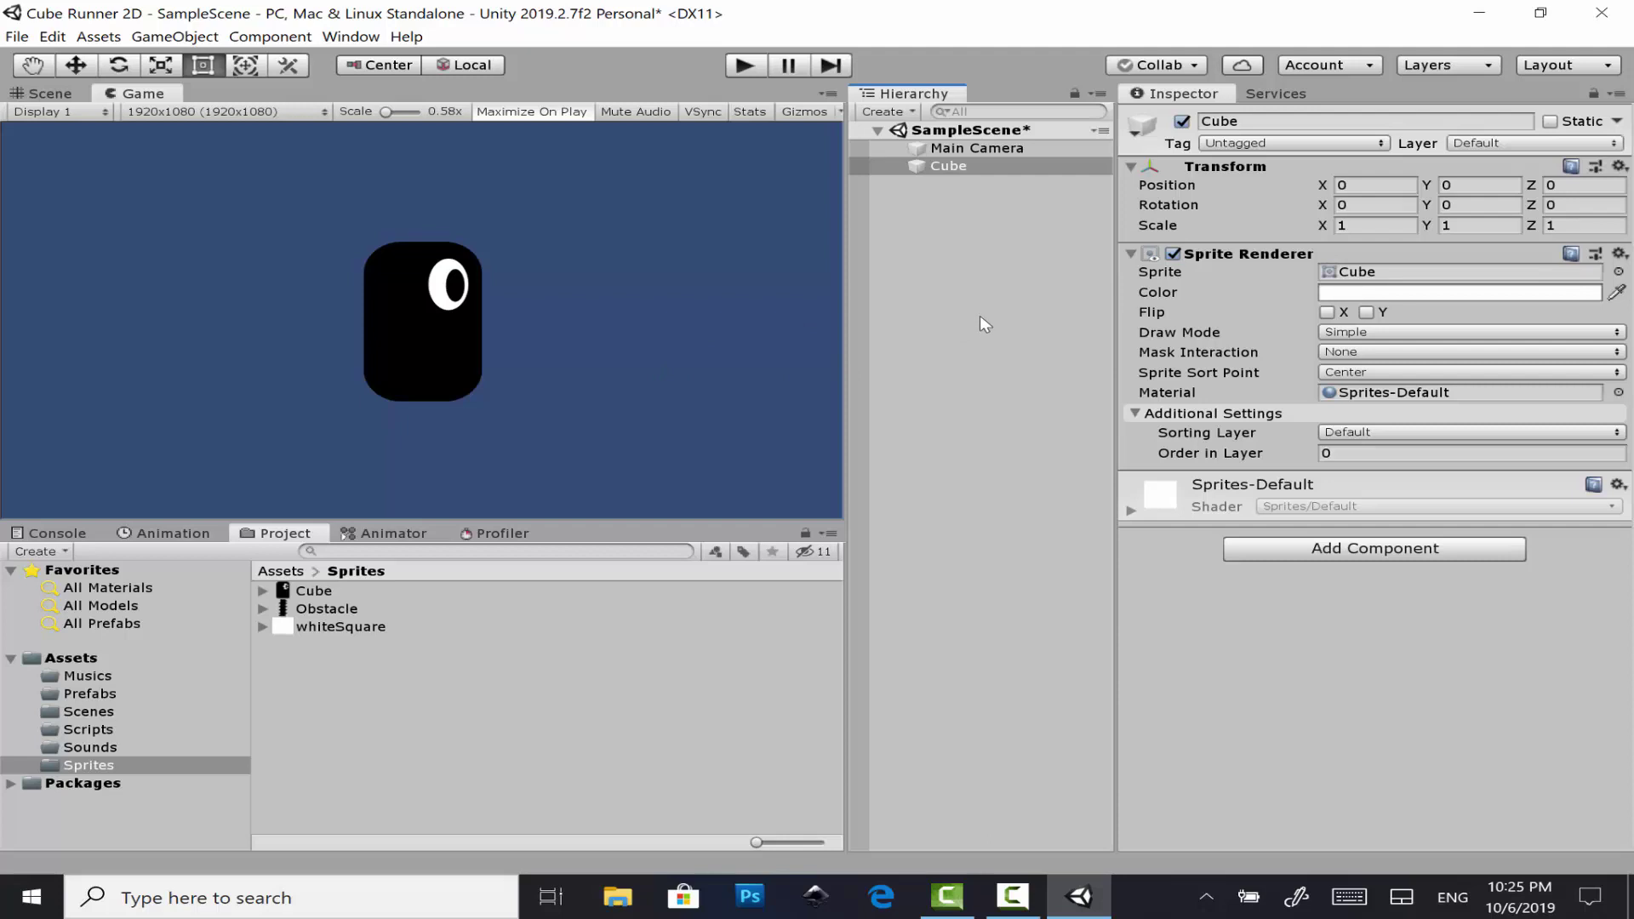
- Set the Cube's Transform scale to 0.4 on X, Y and Z, then save the scene
{"action": "left_click", "coordinate": [1357, 226]}
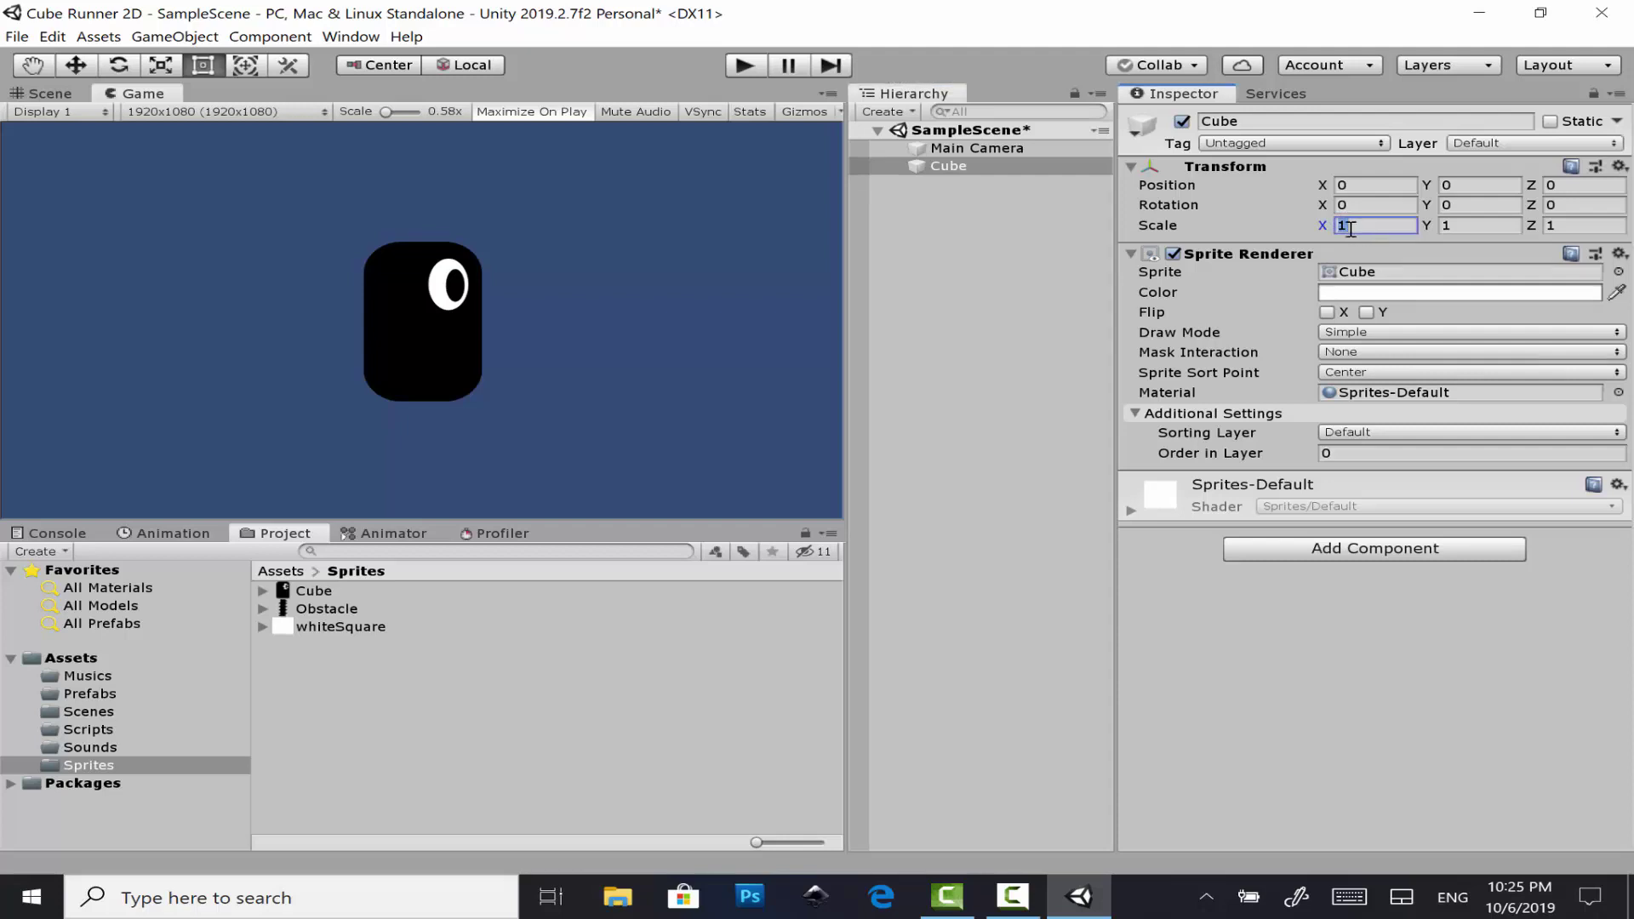
{"action": "type", "text": "0."}
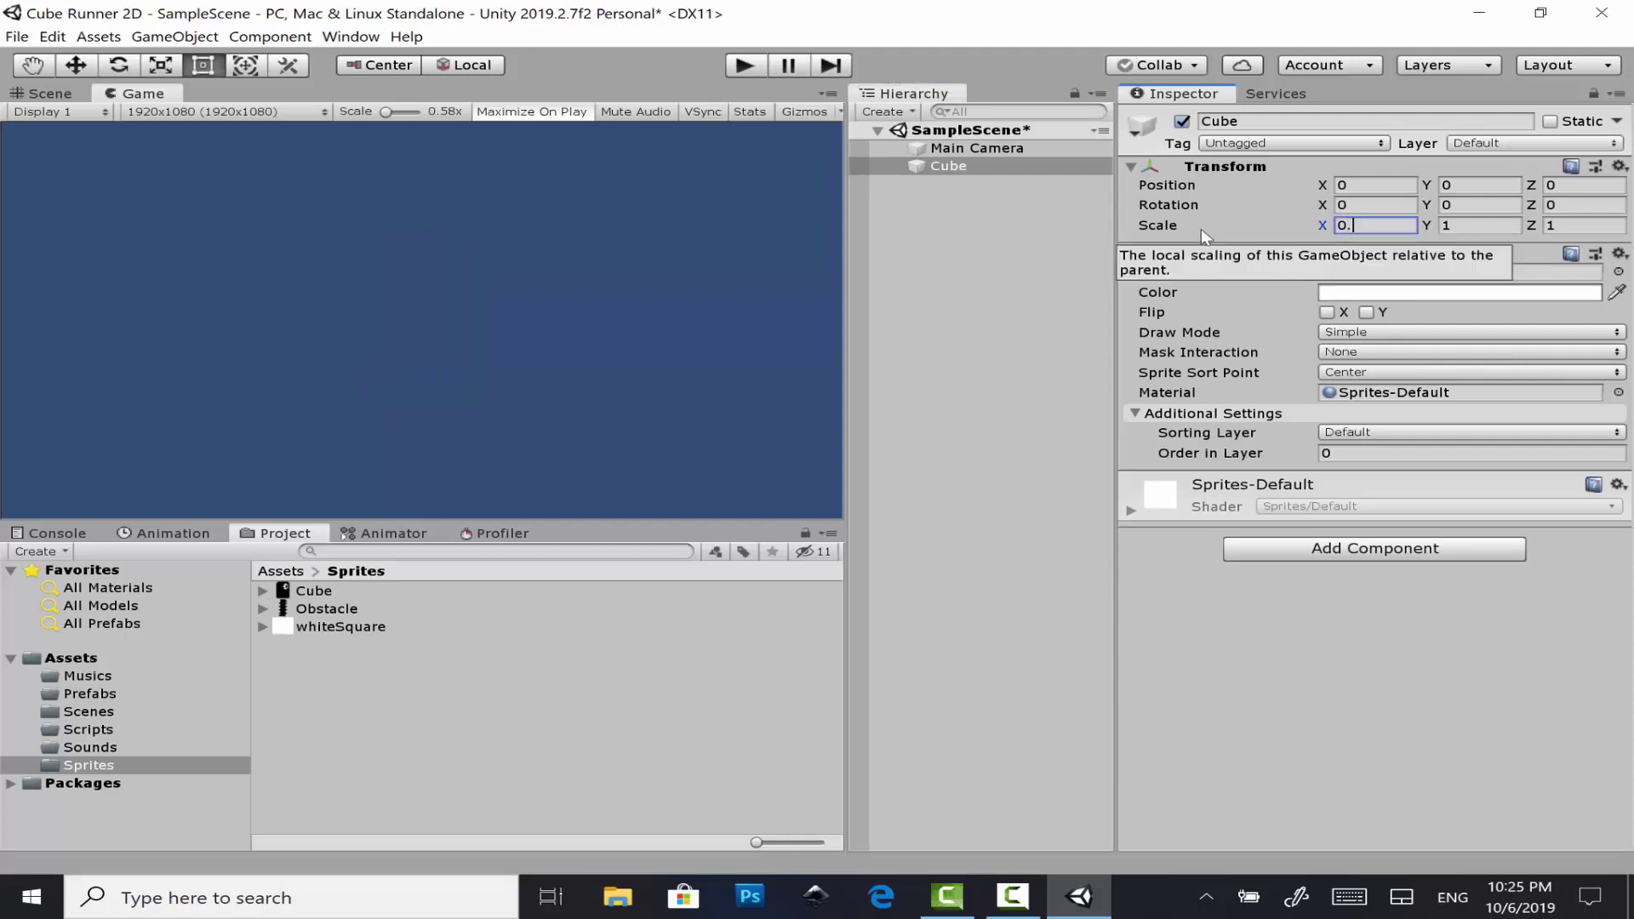
{"action": "type", "text": "5"}
{"action": "left_click", "coordinate": [1466, 227]}
{"action": "type", "text": "0"}
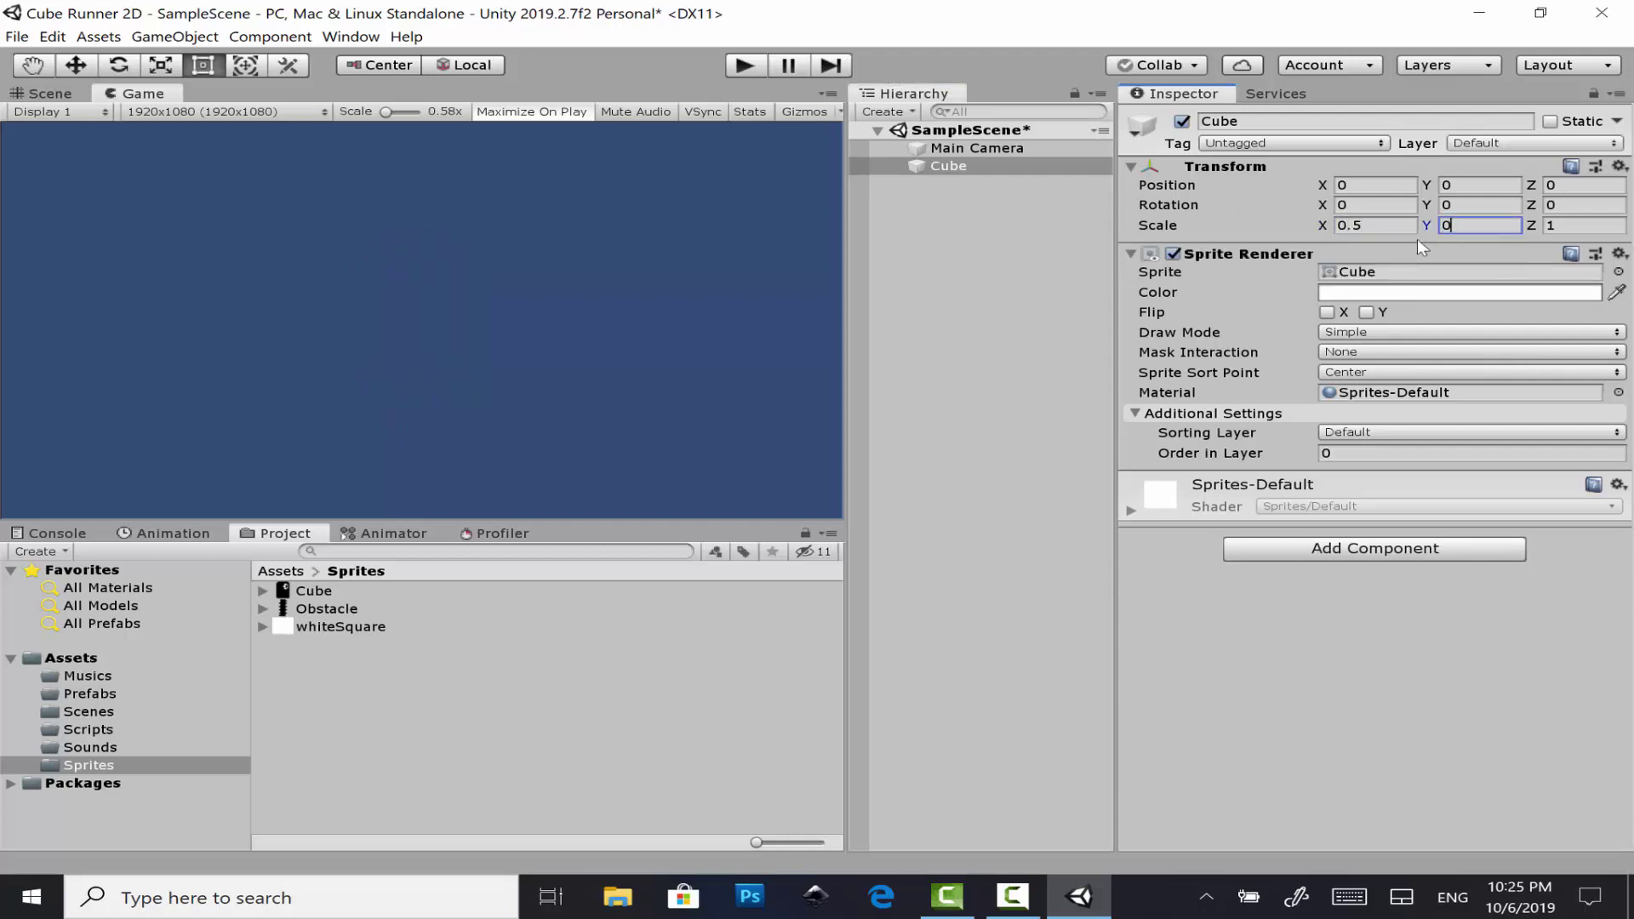
{"action": "type", "text": ".5"}
{"action": "left_click", "coordinate": [1590, 223]}
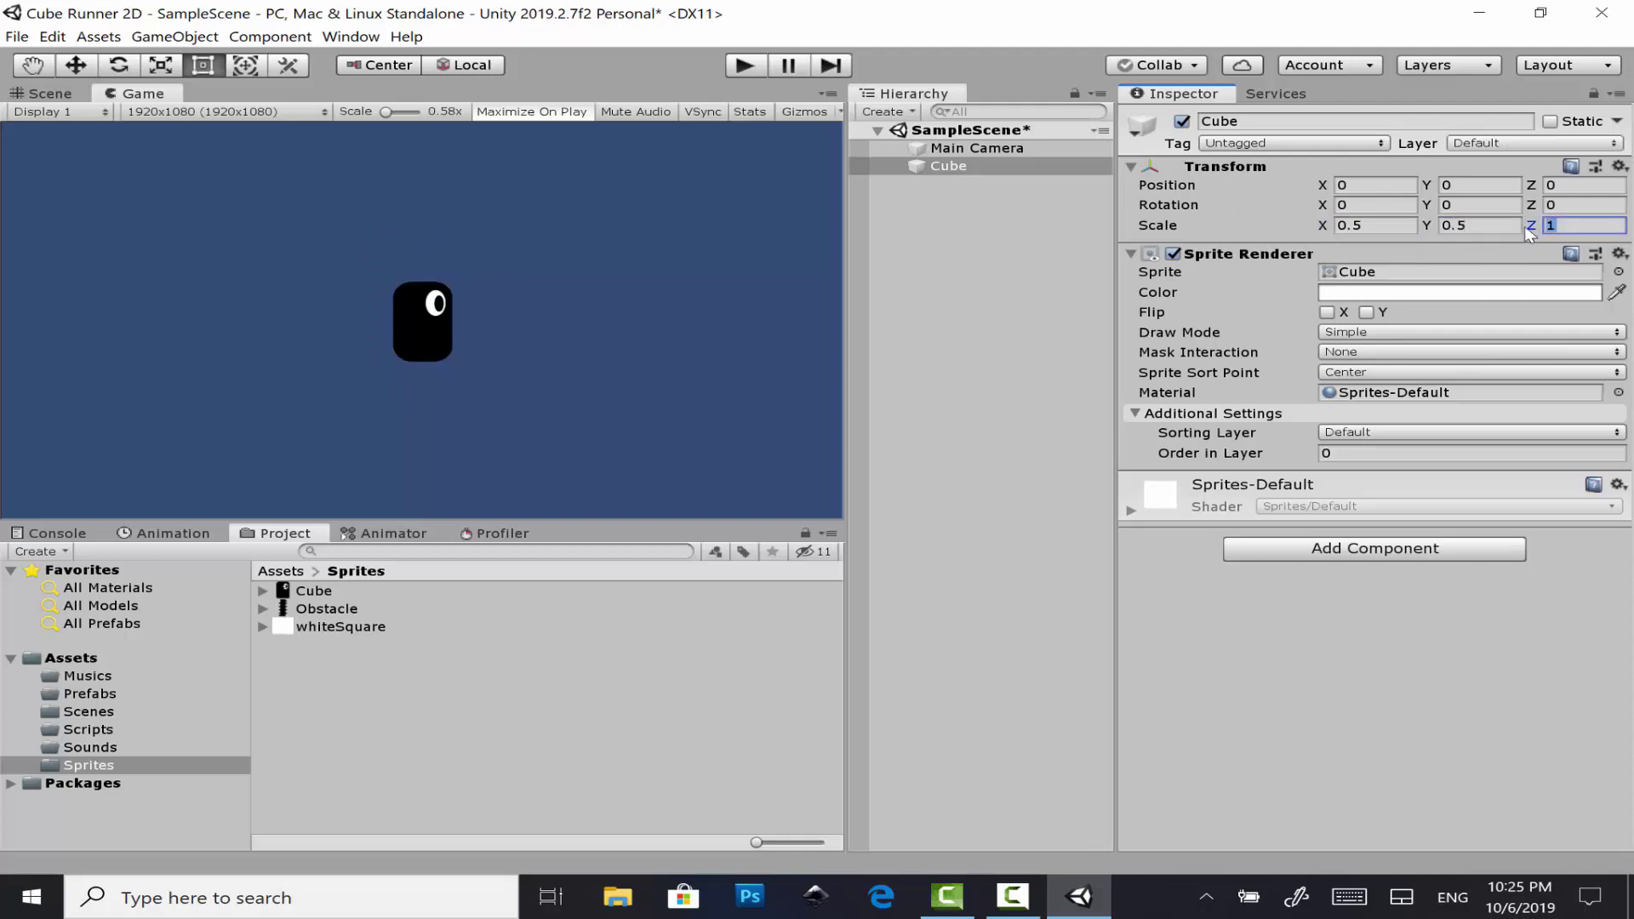
{"action": "type", "text": "0.5"}
{"action": "left_click", "coordinate": [1354, 227]}
{"action": "type", "text": "0.4"}
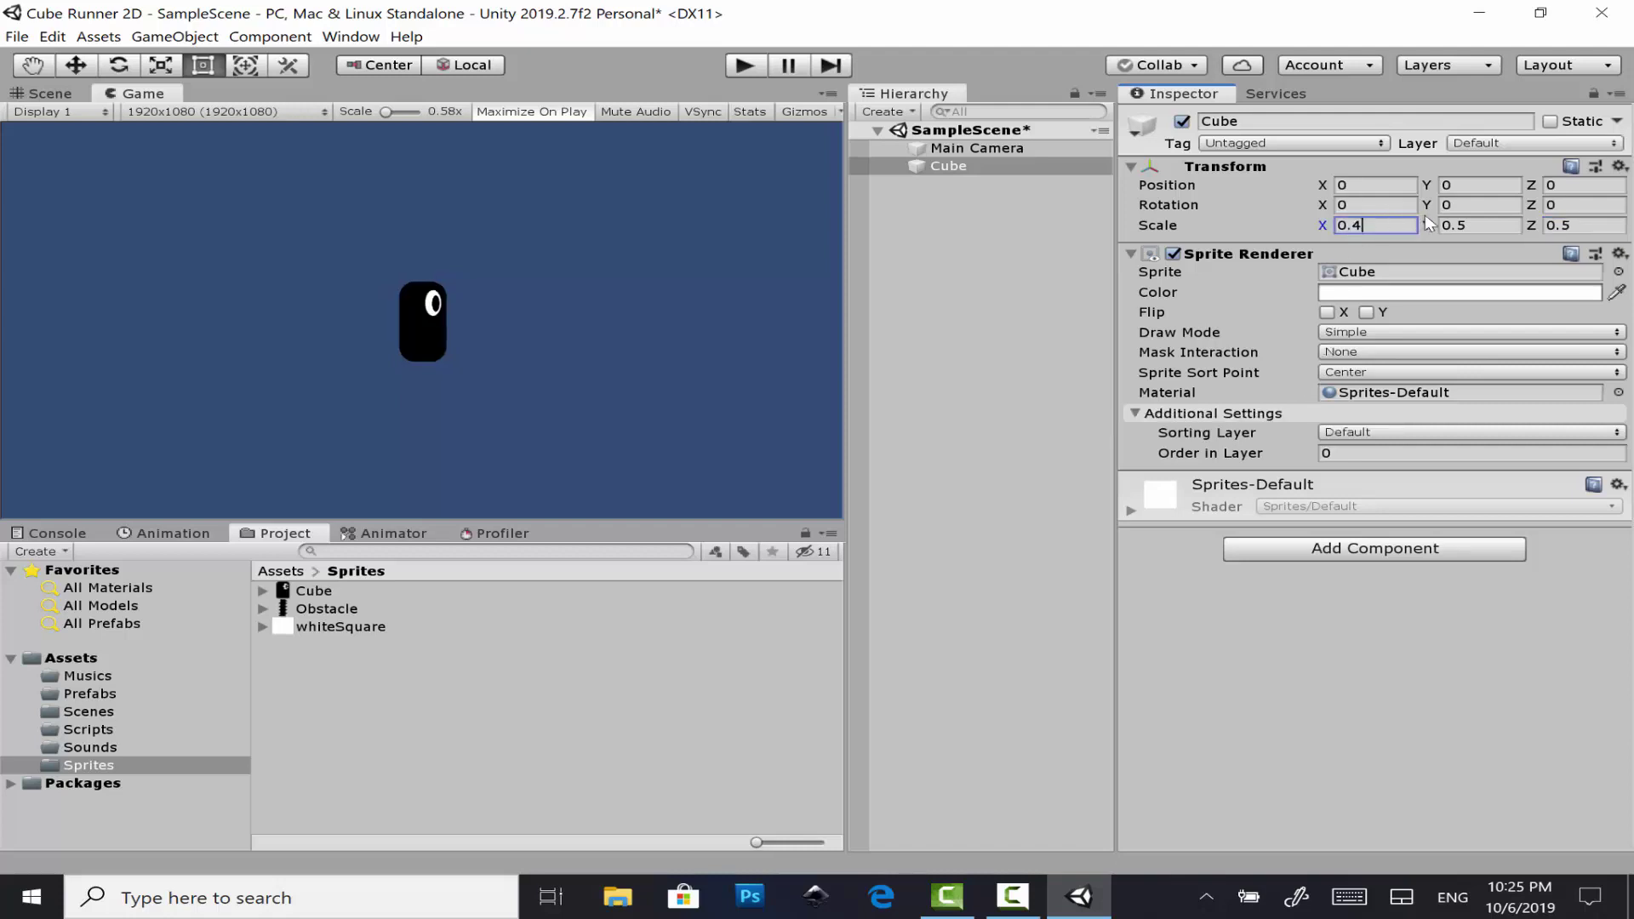
{"action": "left_click", "coordinate": [1457, 228]}
{"action": "type", "text": "0.4"}
{"action": "left_click", "coordinate": [1582, 224]}
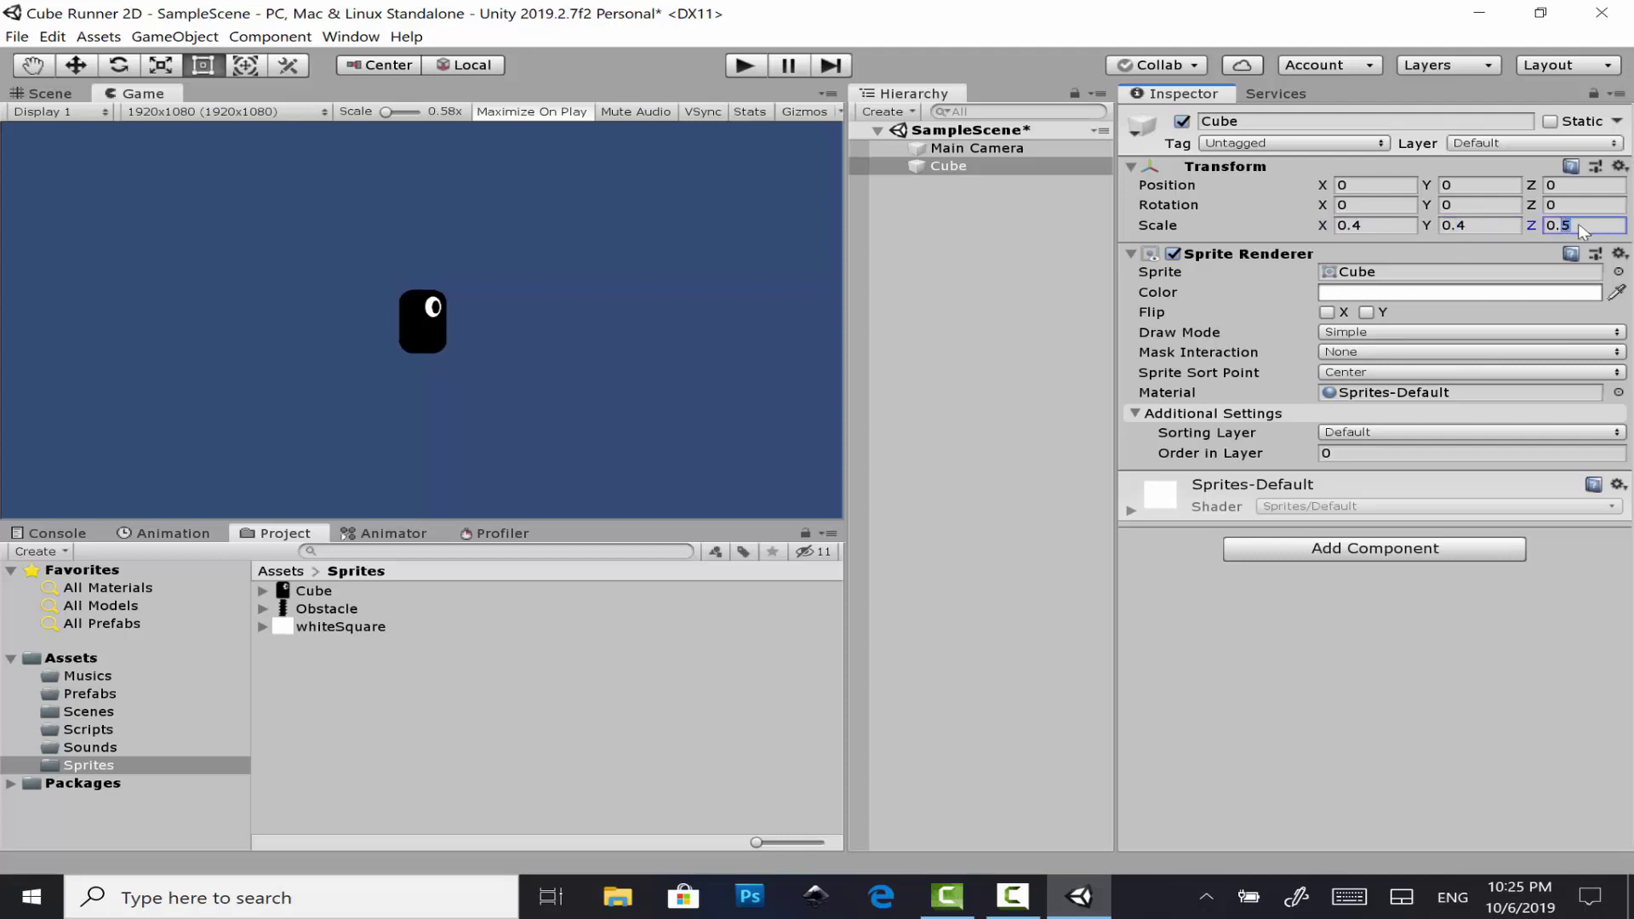
{"action": "type", "text": "0.4"}
{"action": "key", "text": "ctrl+s"}
- Add a Rigidbody 2D component to the Cube via an 'ri' search
{"action": "left_click", "coordinate": [1365, 549]}
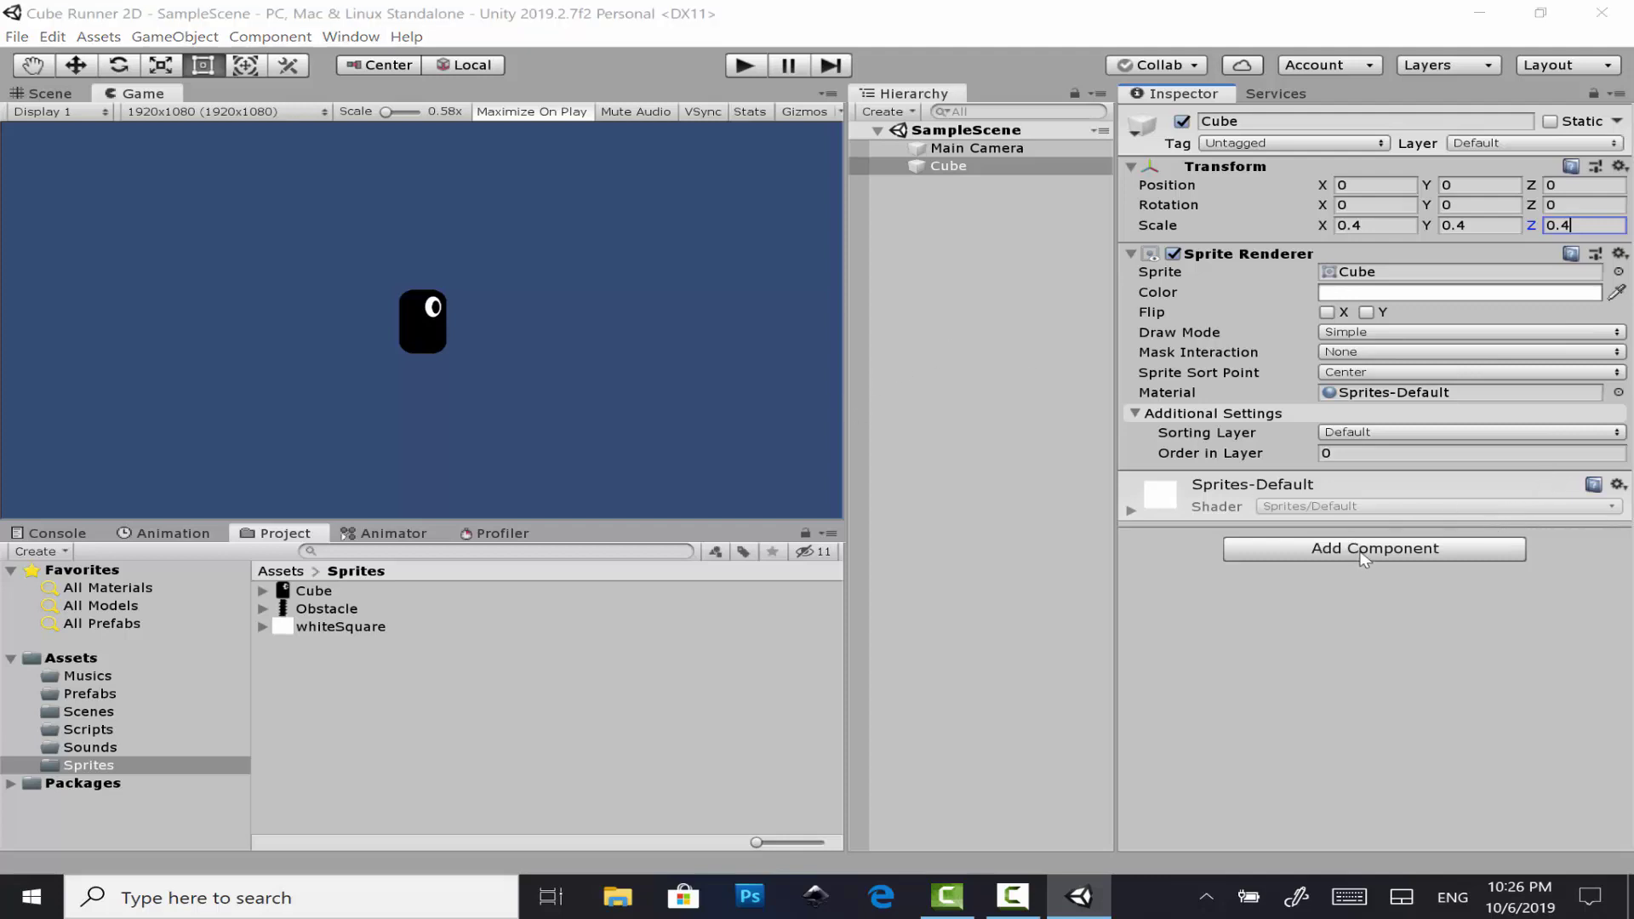
{"action": "type", "text": "ri"}
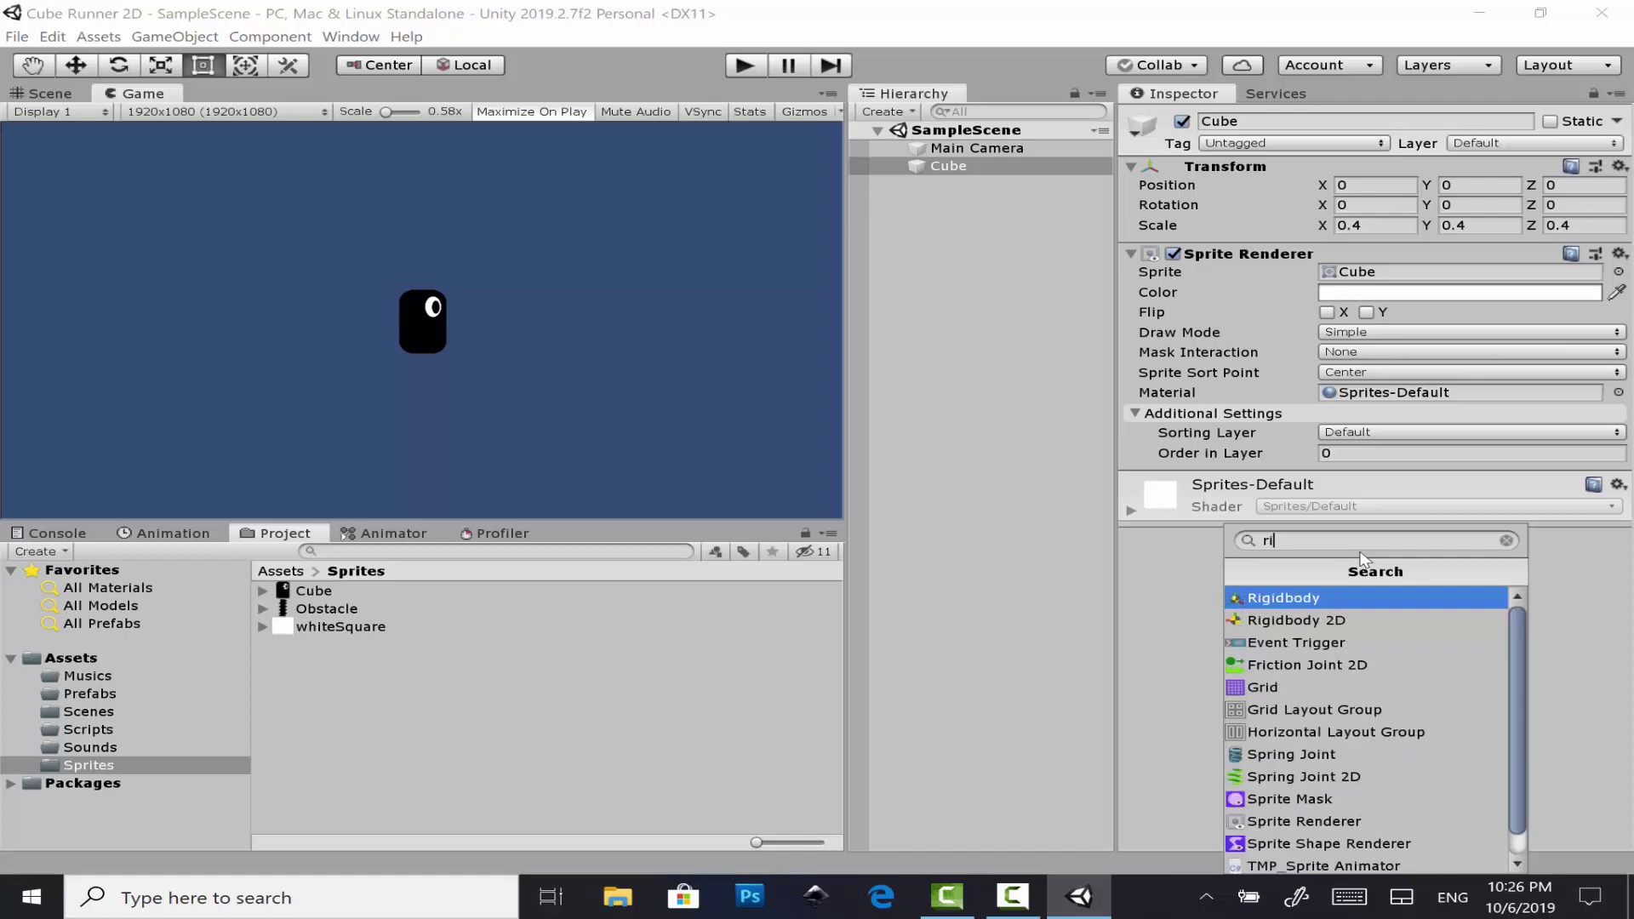
{"action": "key", "text": "Down"}
{"action": "key", "text": "Return"}
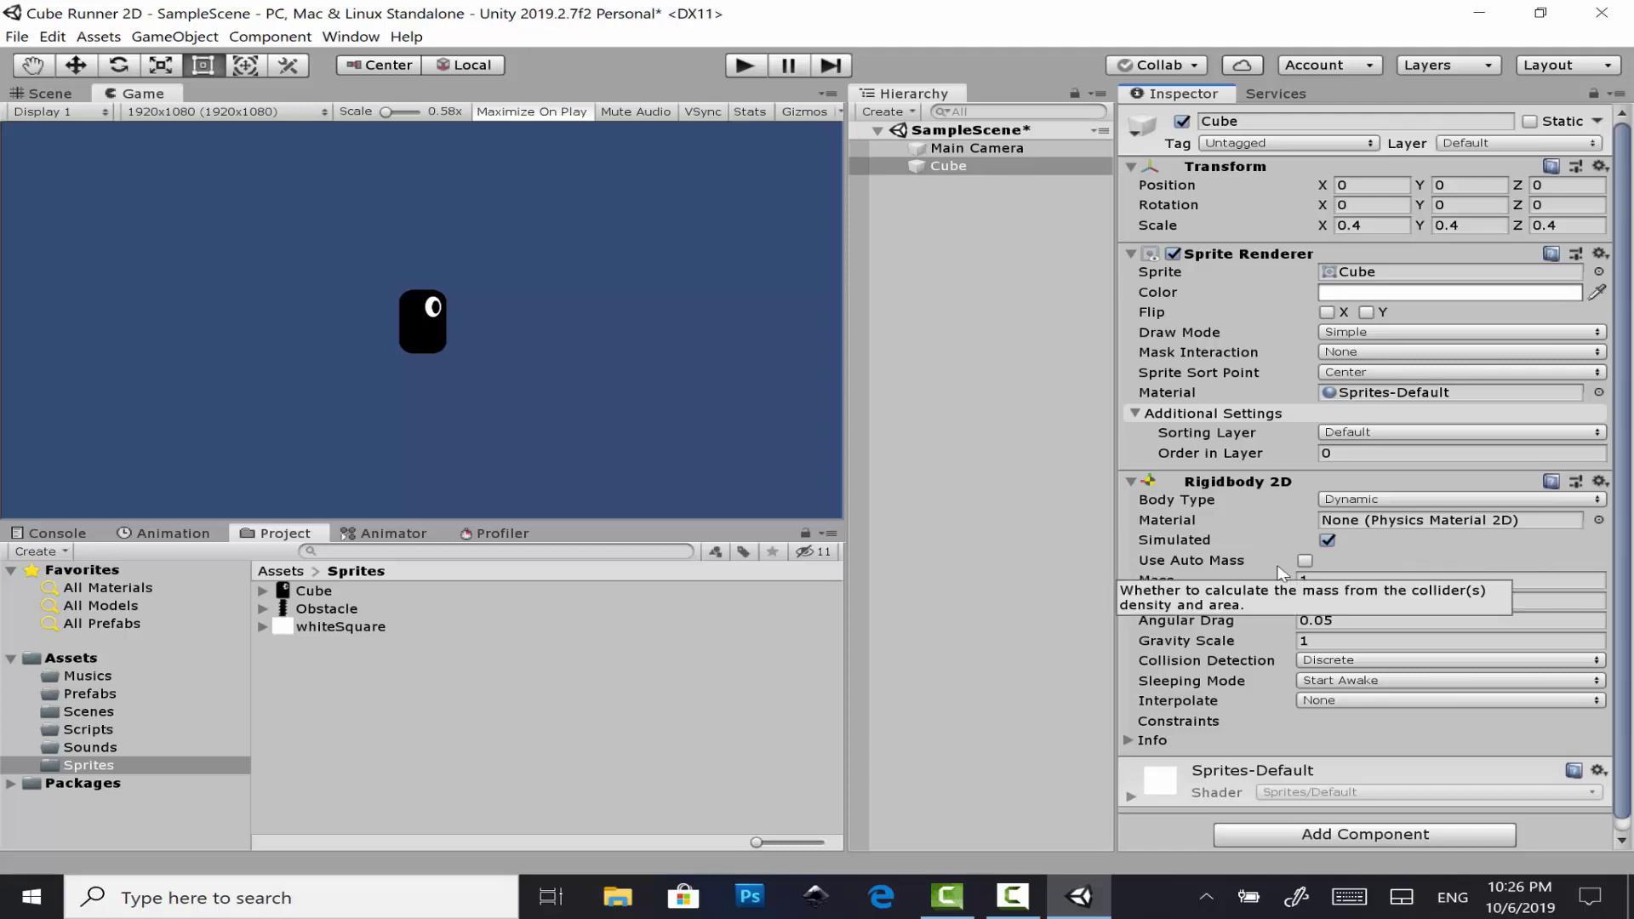
- Search the Add Component list for 'collider' components
{"action": "scroll", "coordinate": [1281, 572], "scroll_direction": "down", "scroll_amount": 1}
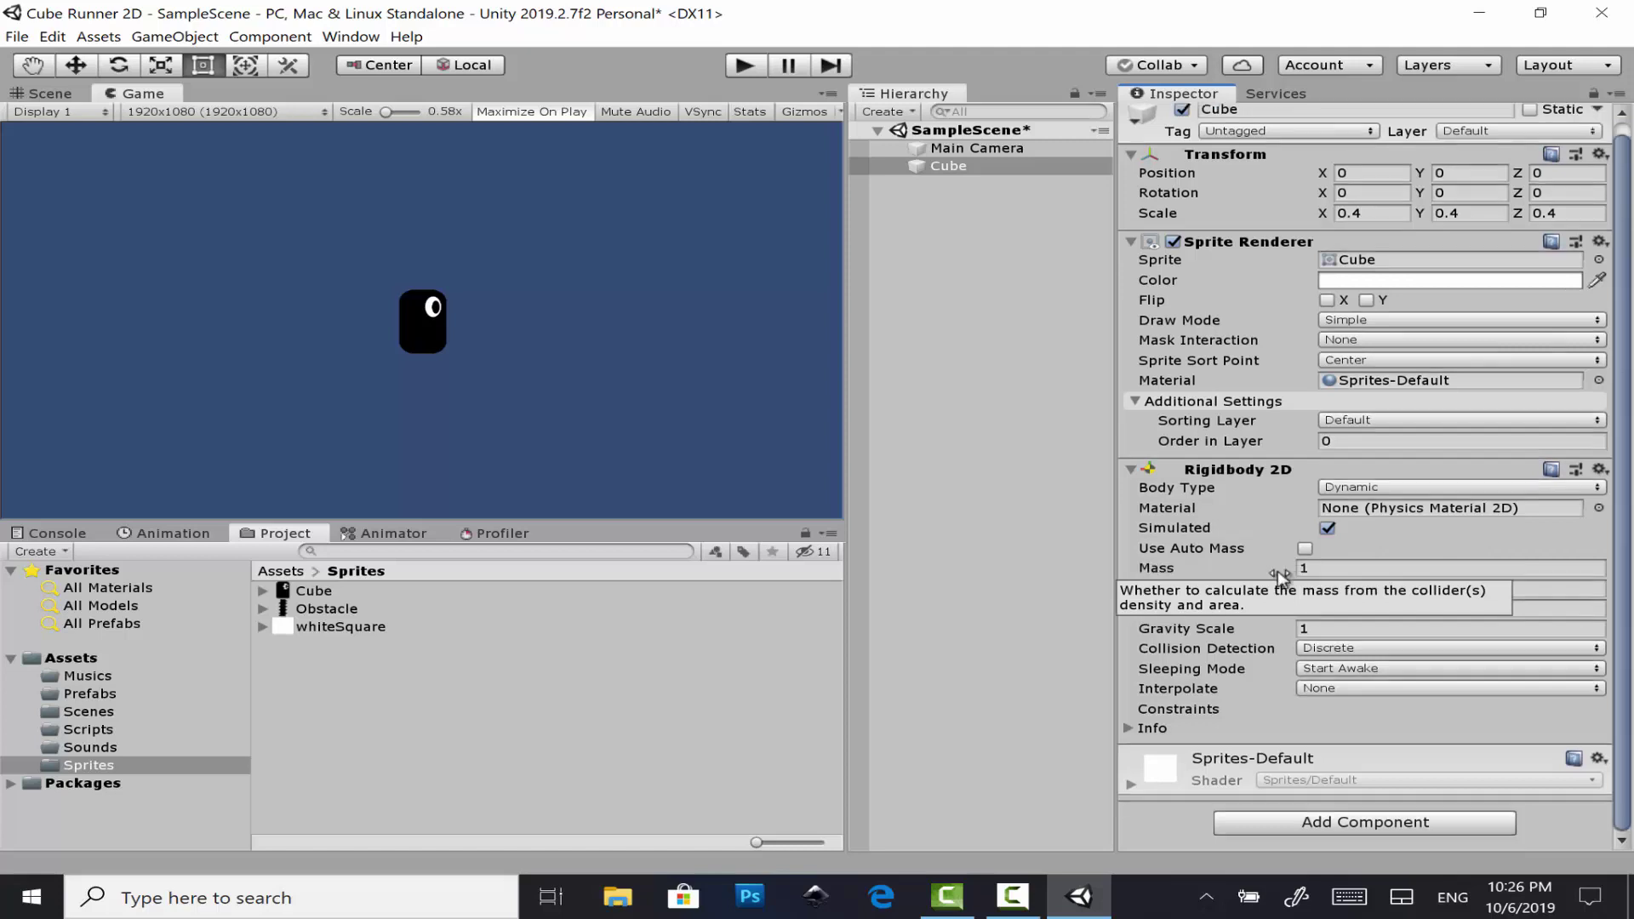
{"action": "left_click", "coordinate": [1337, 824]}
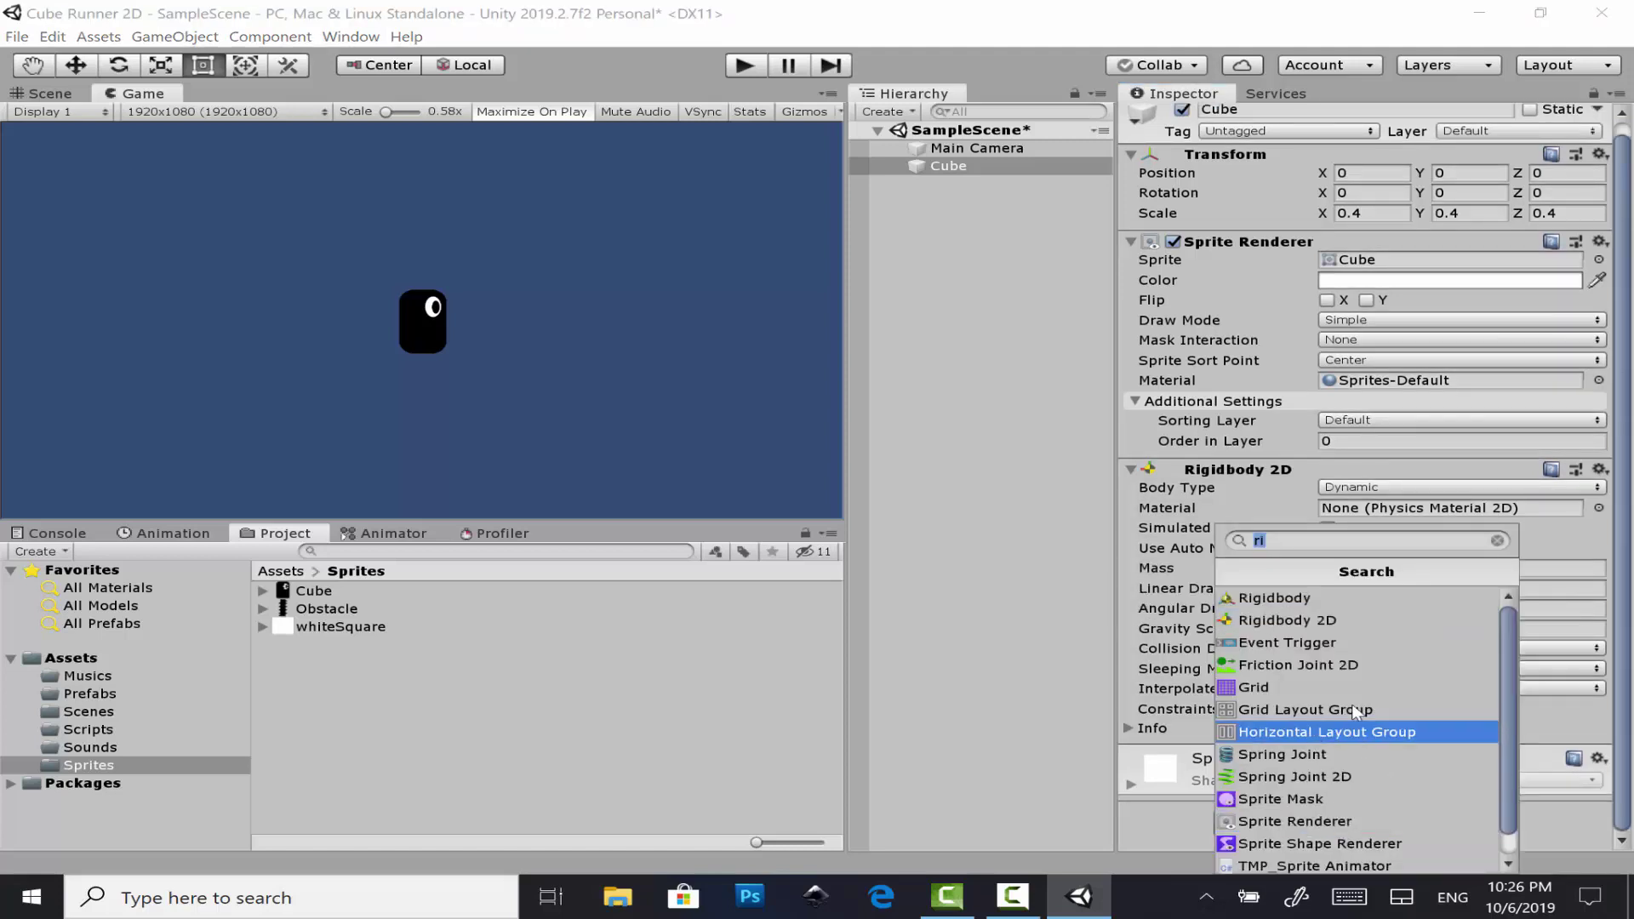
{"action": "type", "text": "coll"}
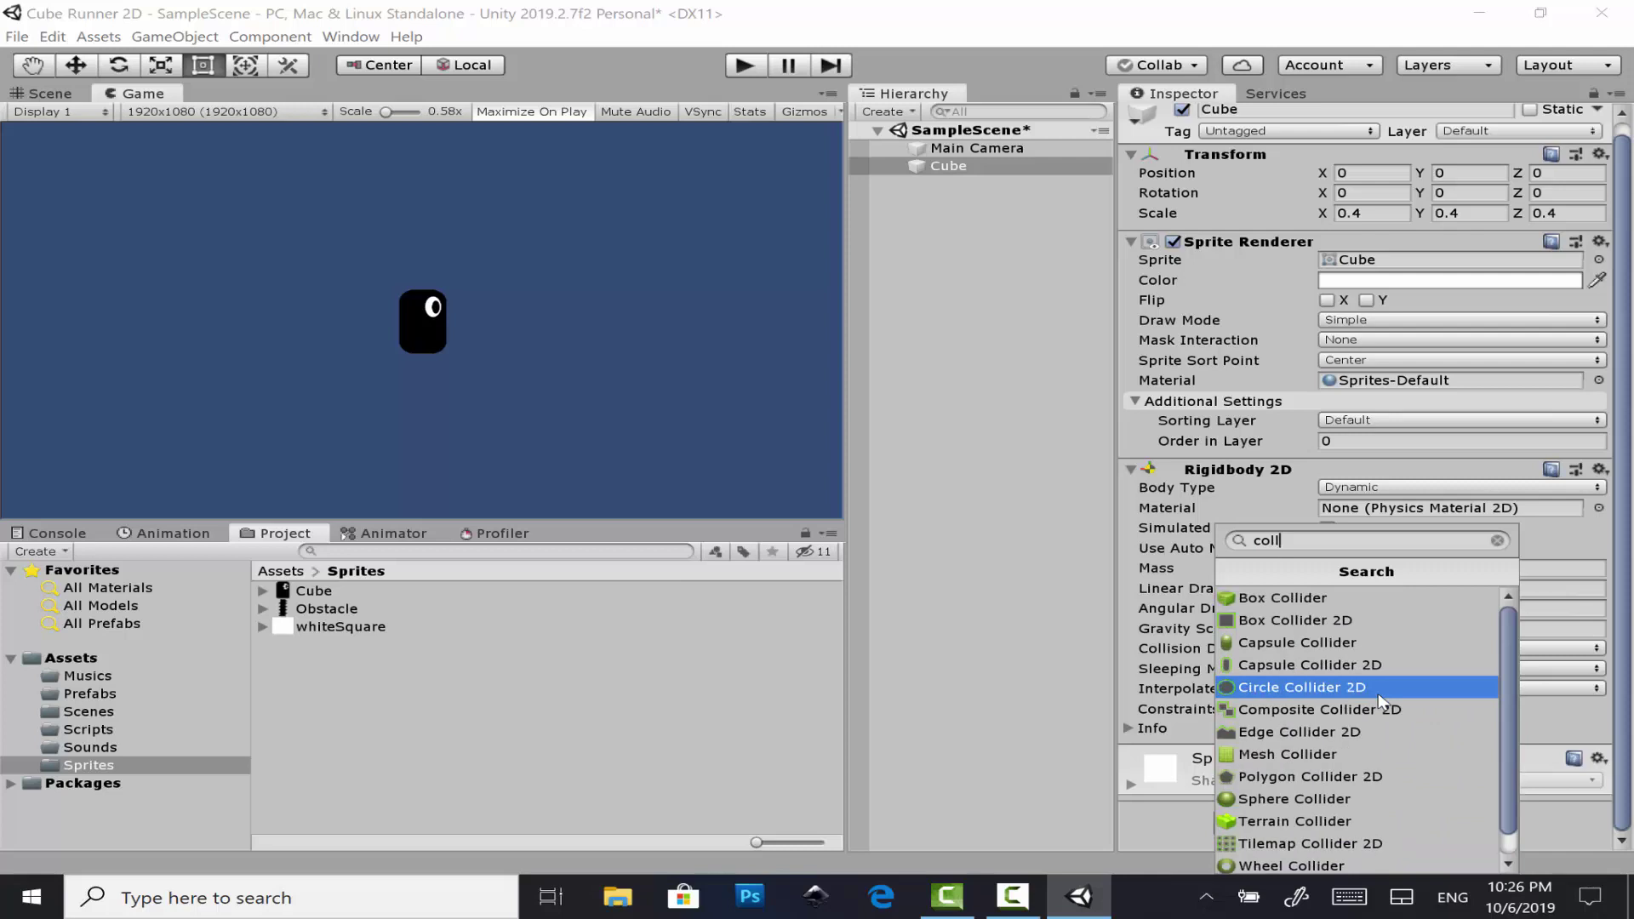
{"action": "type", "text": "i"}
{"action": "type", "text": "der"}
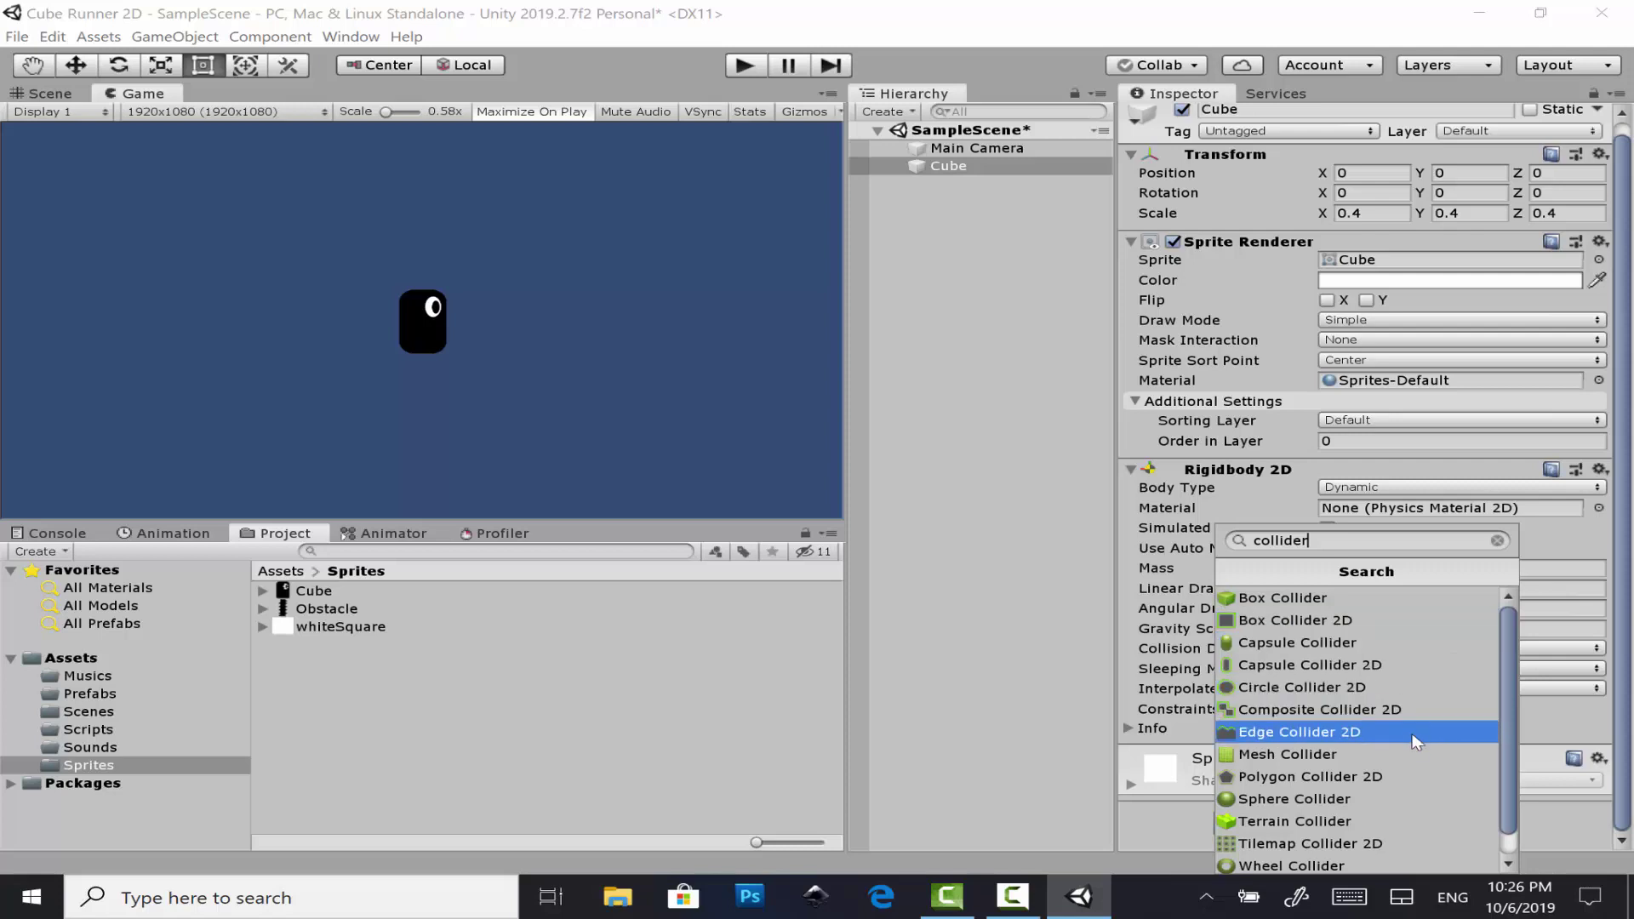
- Add a Polygon Collider 2D to the Cube and zoom the Scene view onto its outline
{"action": "left_click", "coordinate": [1389, 779]}
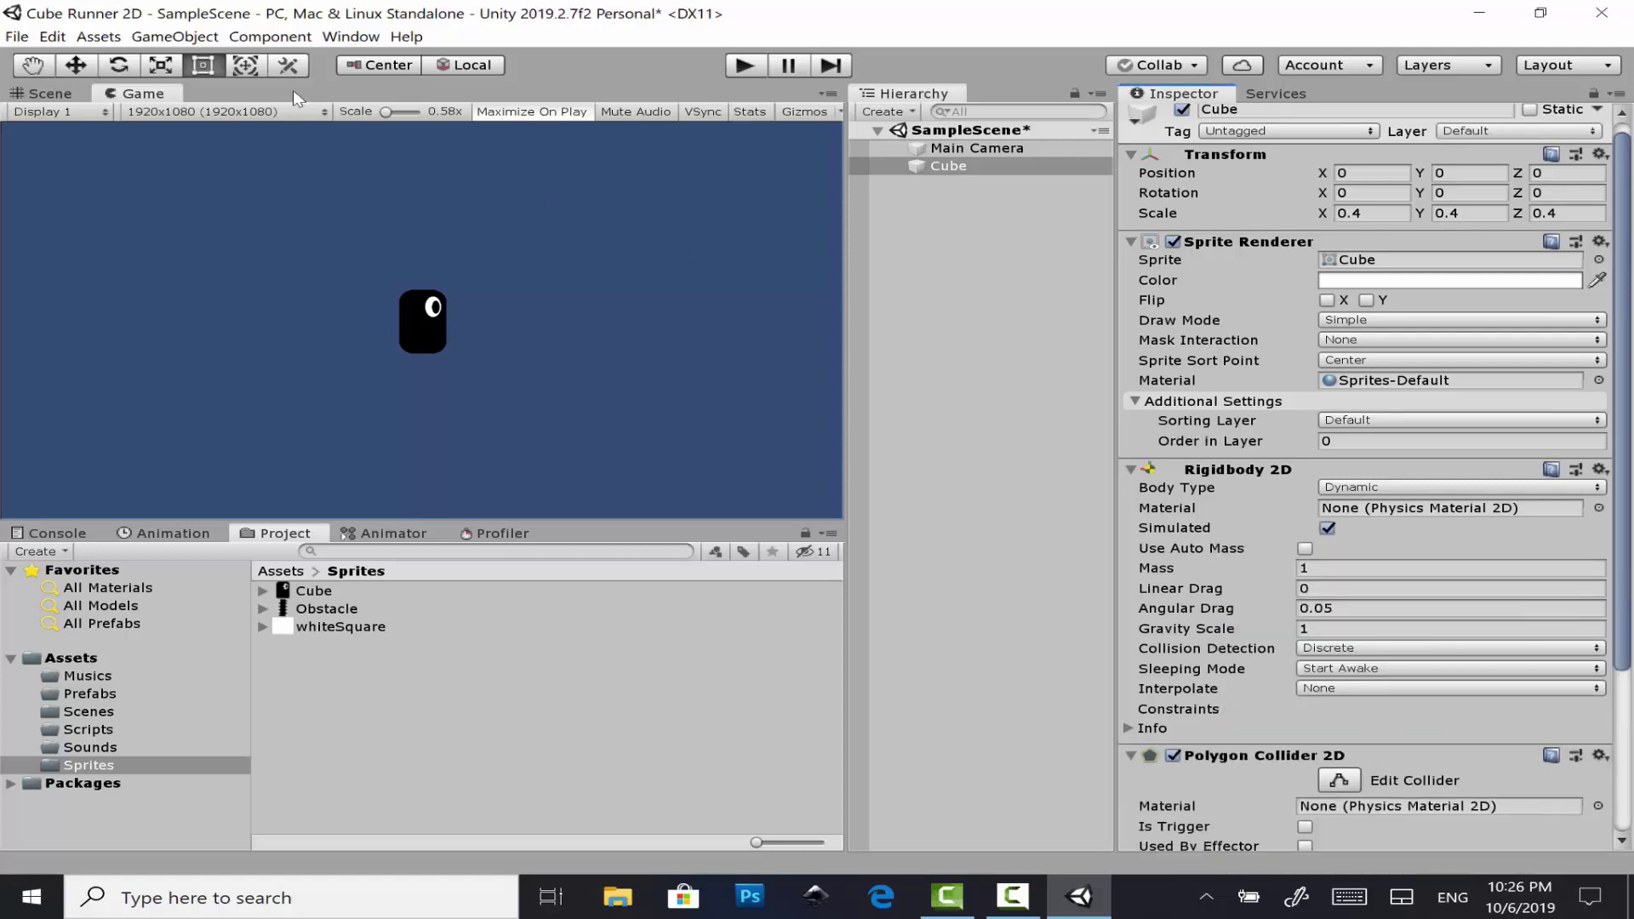
{"action": "left_click", "coordinate": [58, 96]}
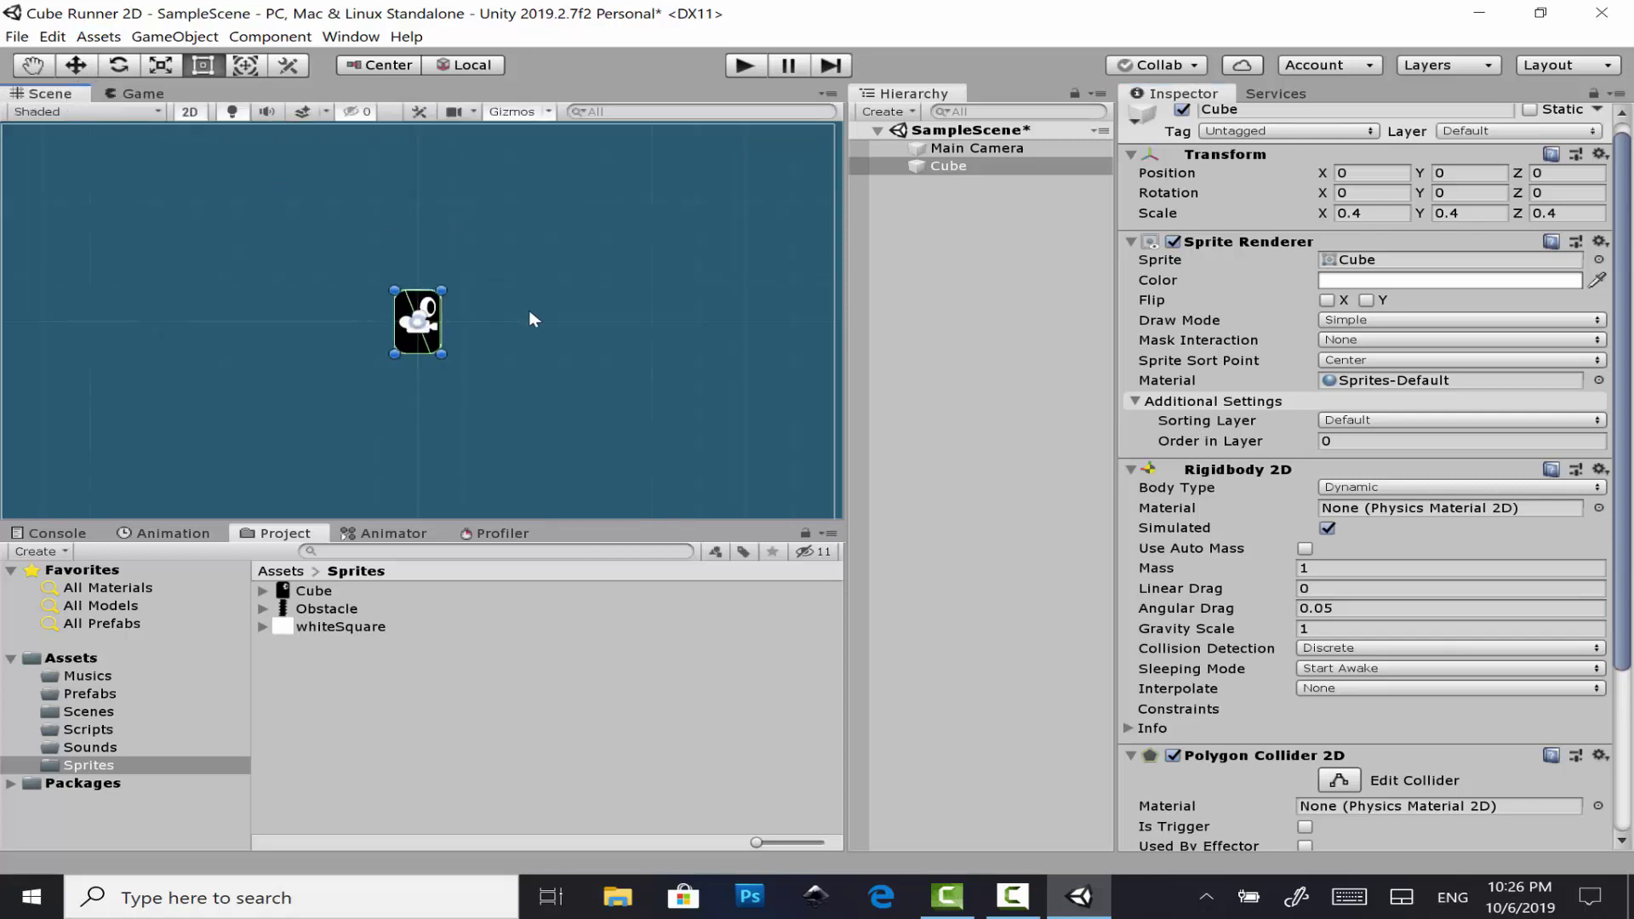
{"action": "scroll", "coordinate": [532, 320], "scroll_direction": "up", "scroll_amount": 1}
{"action": "scroll", "coordinate": [532, 319], "scroll_direction": "up", "scroll_amount": 1}
{"action": "scroll", "coordinate": [532, 319], "scroll_direction": "up", "scroll_amount": 1}
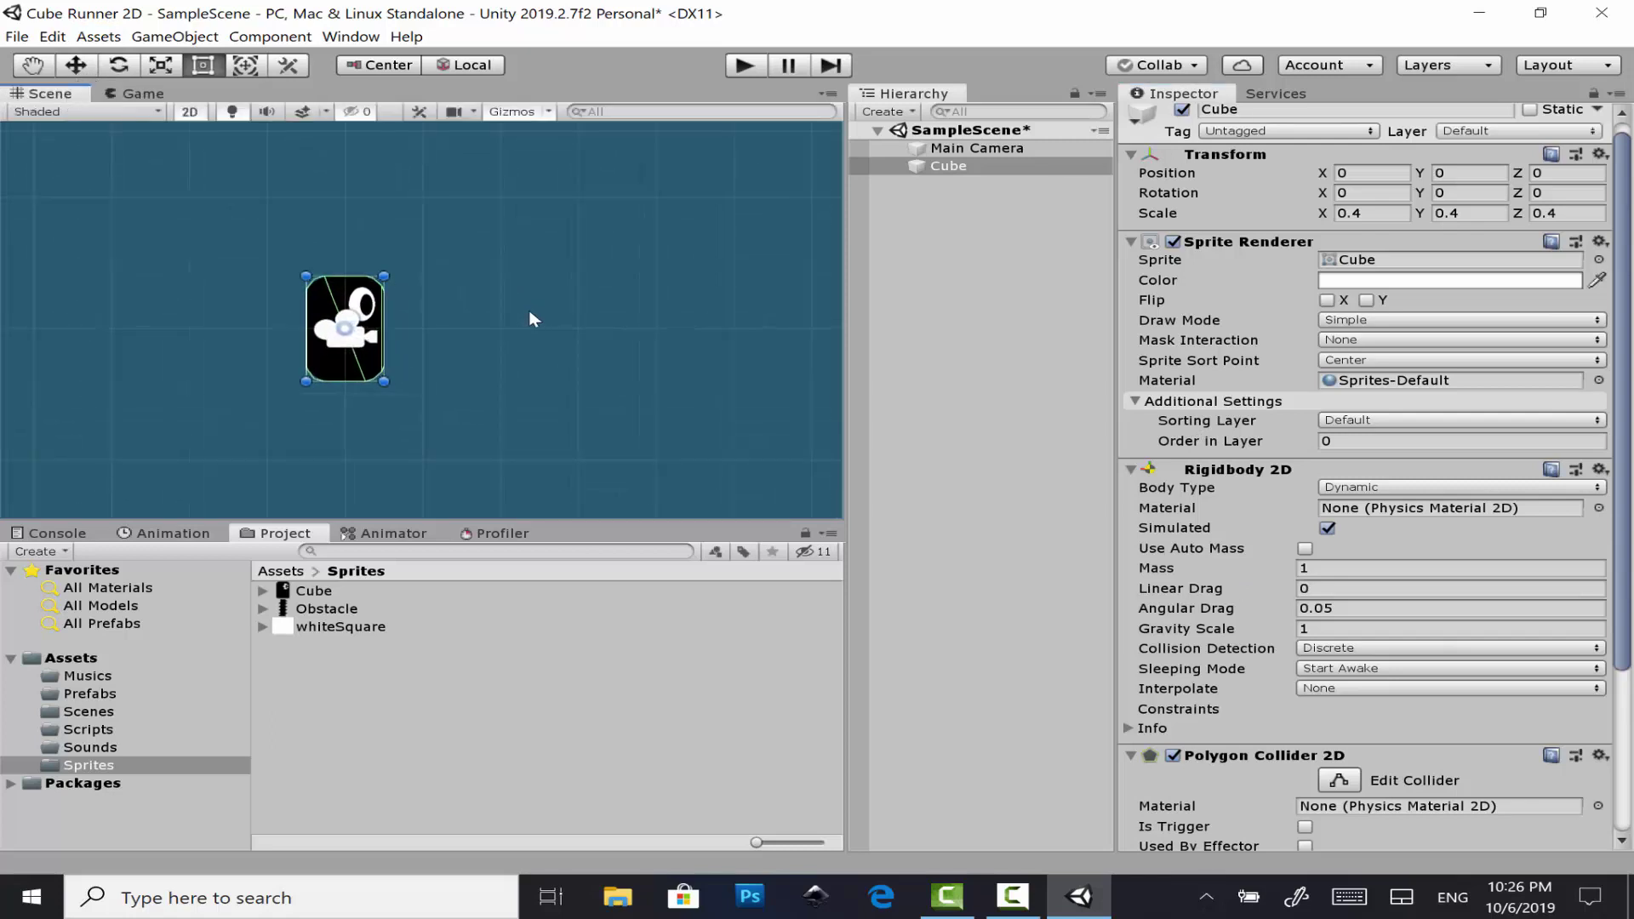
{"action": "scroll", "coordinate": [532, 319], "scroll_direction": "up", "scroll_amount": 1}
{"action": "scroll", "coordinate": [532, 319], "scroll_direction": "up", "scroll_amount": 1}
{"action": "scroll", "coordinate": [521, 314], "scroll_direction": "up", "scroll_amount": 1}
{"action": "scroll", "coordinate": [511, 312], "scroll_direction": "up", "scroll_amount": 1}
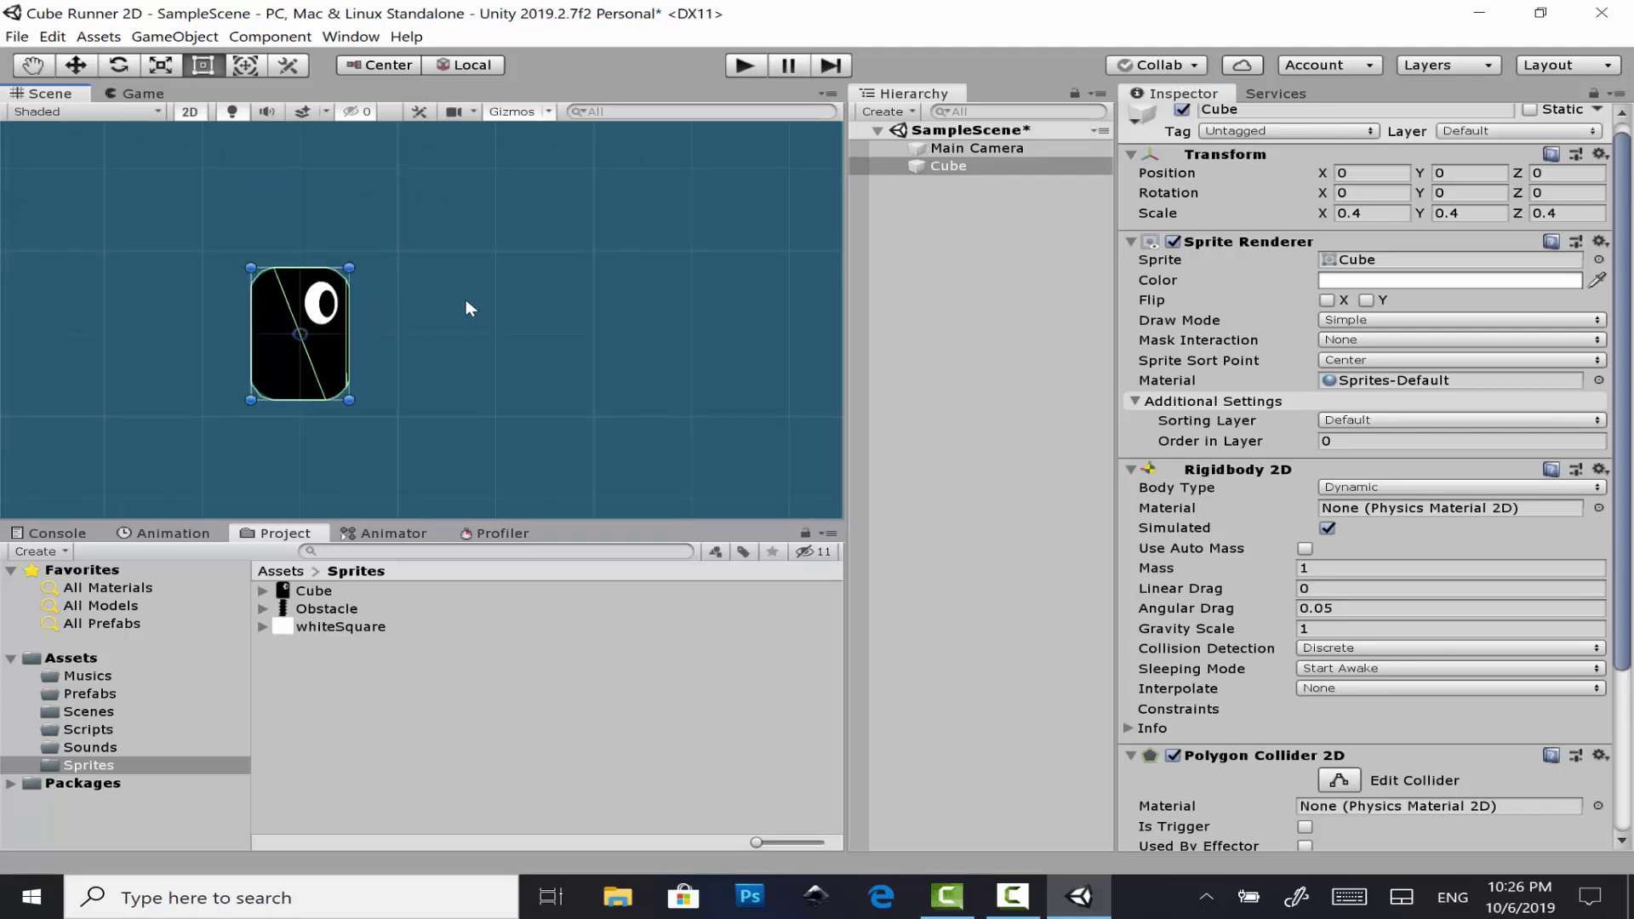
{"action": "scroll", "coordinate": [456, 375], "scroll_direction": "up", "scroll_amount": 1}
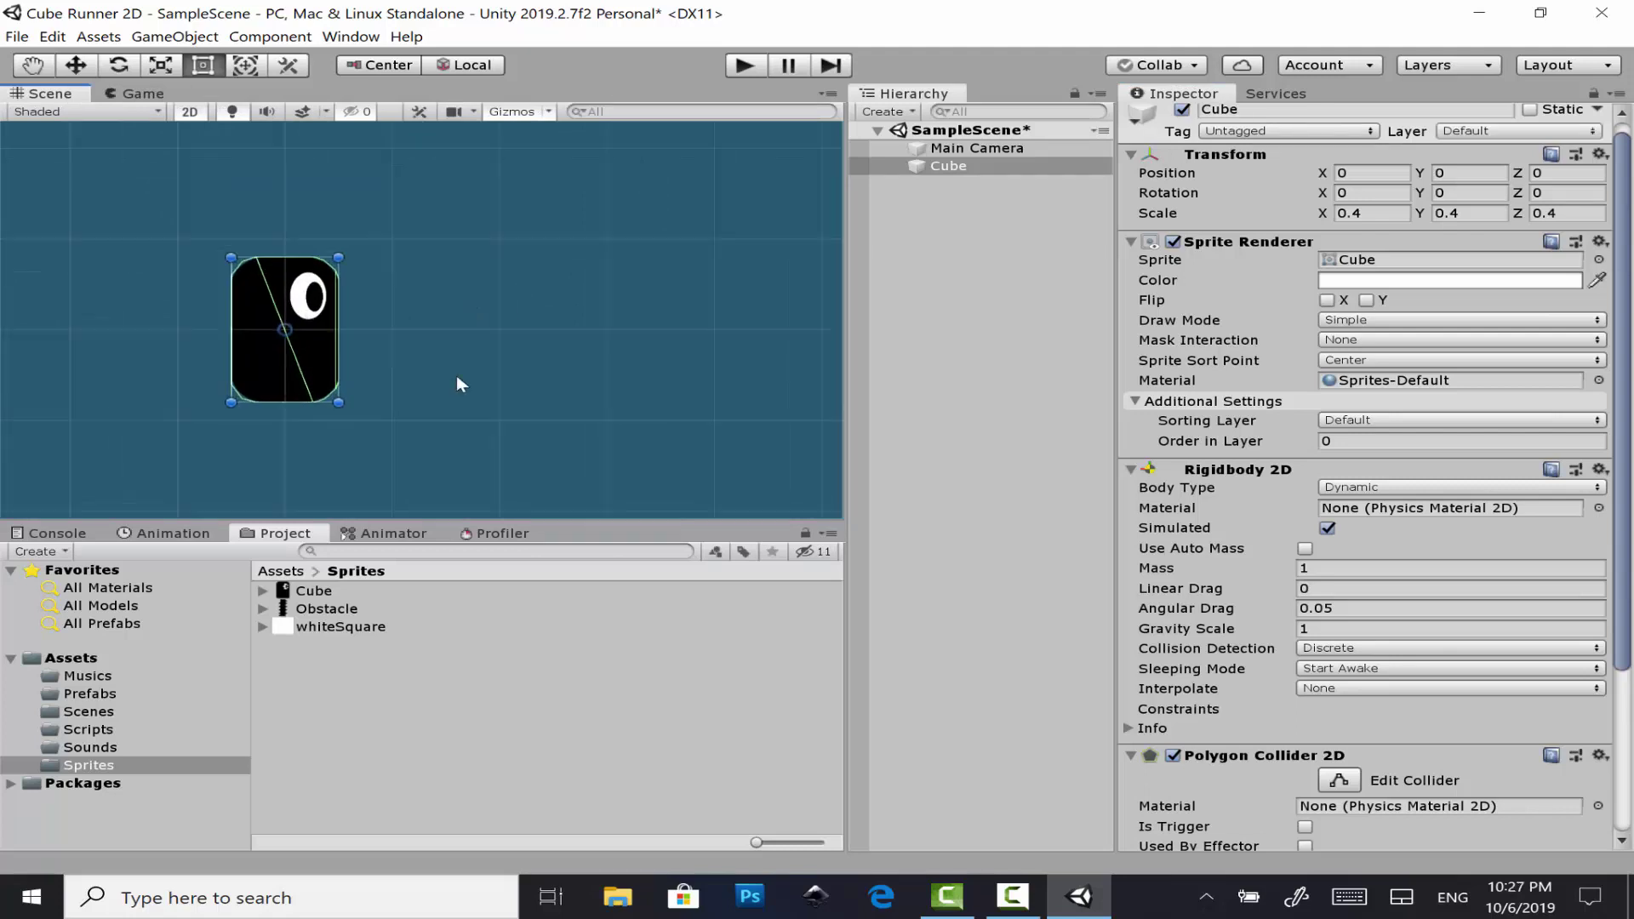
{"action": "scroll", "coordinate": [457, 375], "scroll_direction": "up", "scroll_amount": 1}
{"action": "scroll", "coordinate": [456, 374], "scroll_direction": "up", "scroll_amount": 1}
{"action": "scroll", "coordinate": [456, 369], "scroll_direction": "up", "scroll_amount": 2}
{"action": "scroll", "coordinate": [455, 366], "scroll_direction": "up", "scroll_amount": 1}
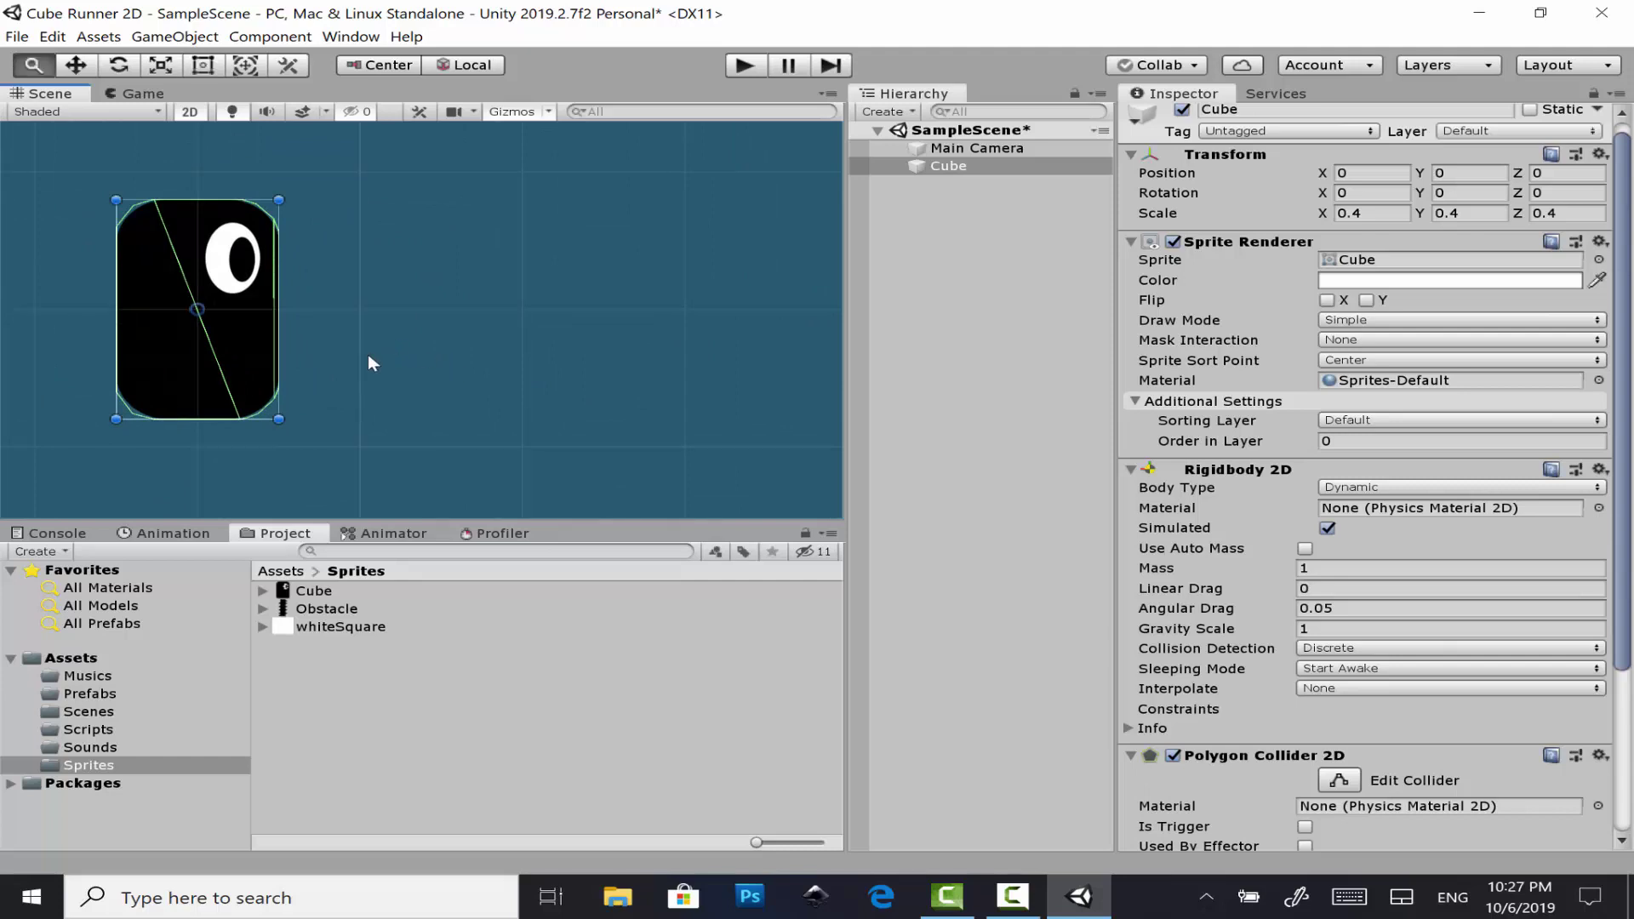
{"action": "middle_click_drag", "start_coordinate": [367, 354], "coordinate": [550, 305]}
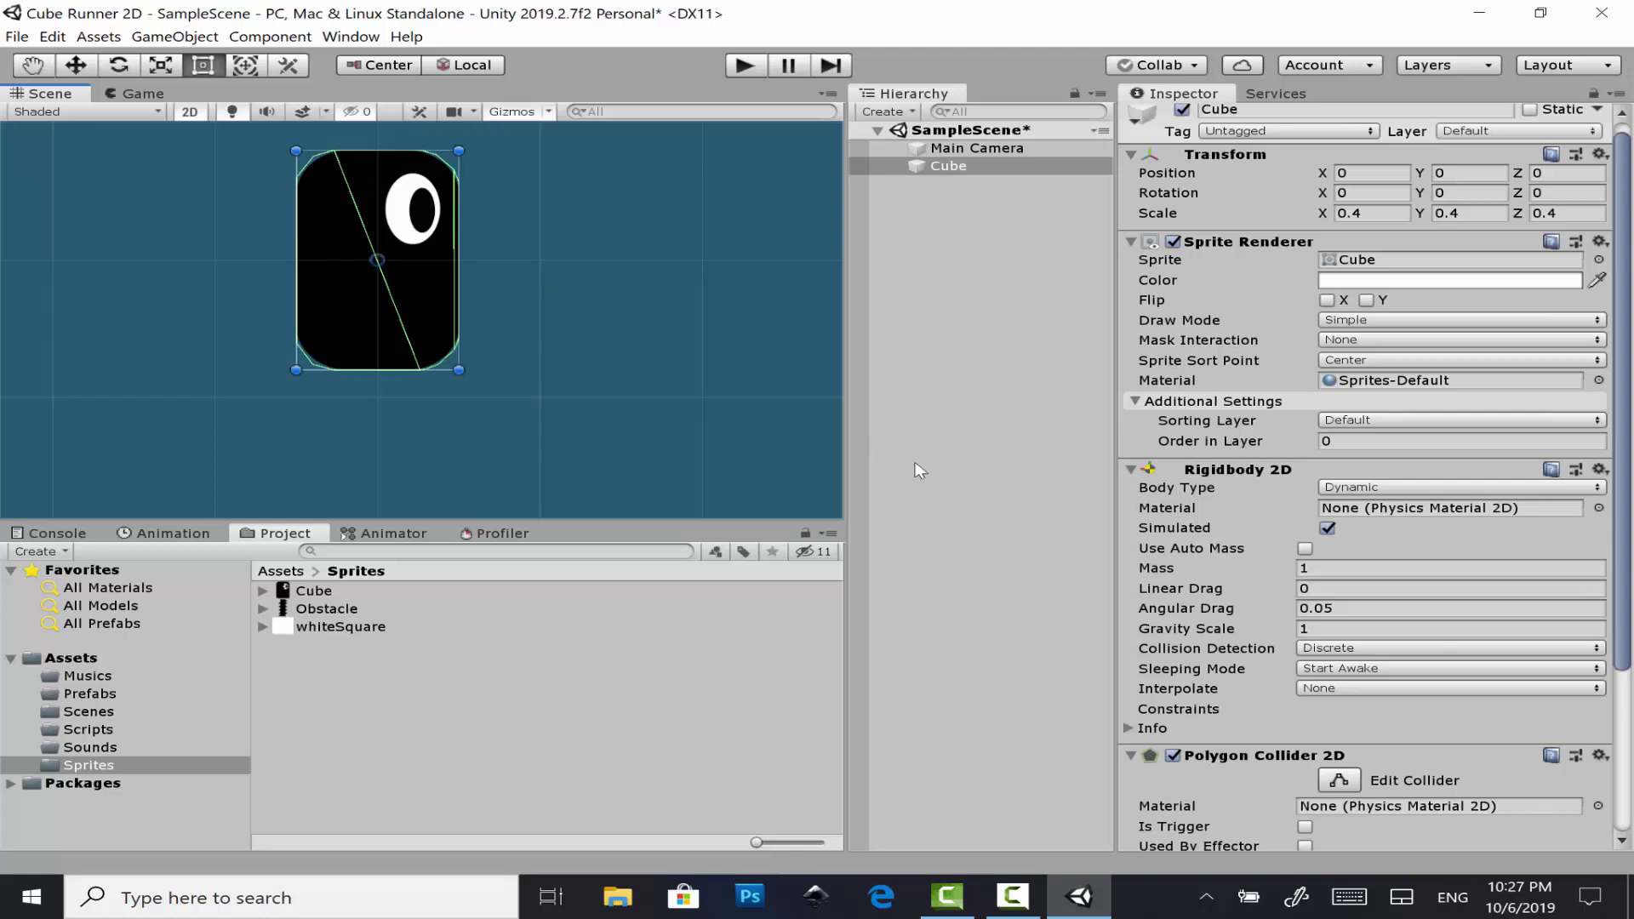
- Enter Edit Collider mode on the Cube's Polygon Collider 2D to start reshaping it
{"action": "left_click", "coordinate": [1321, 787]}
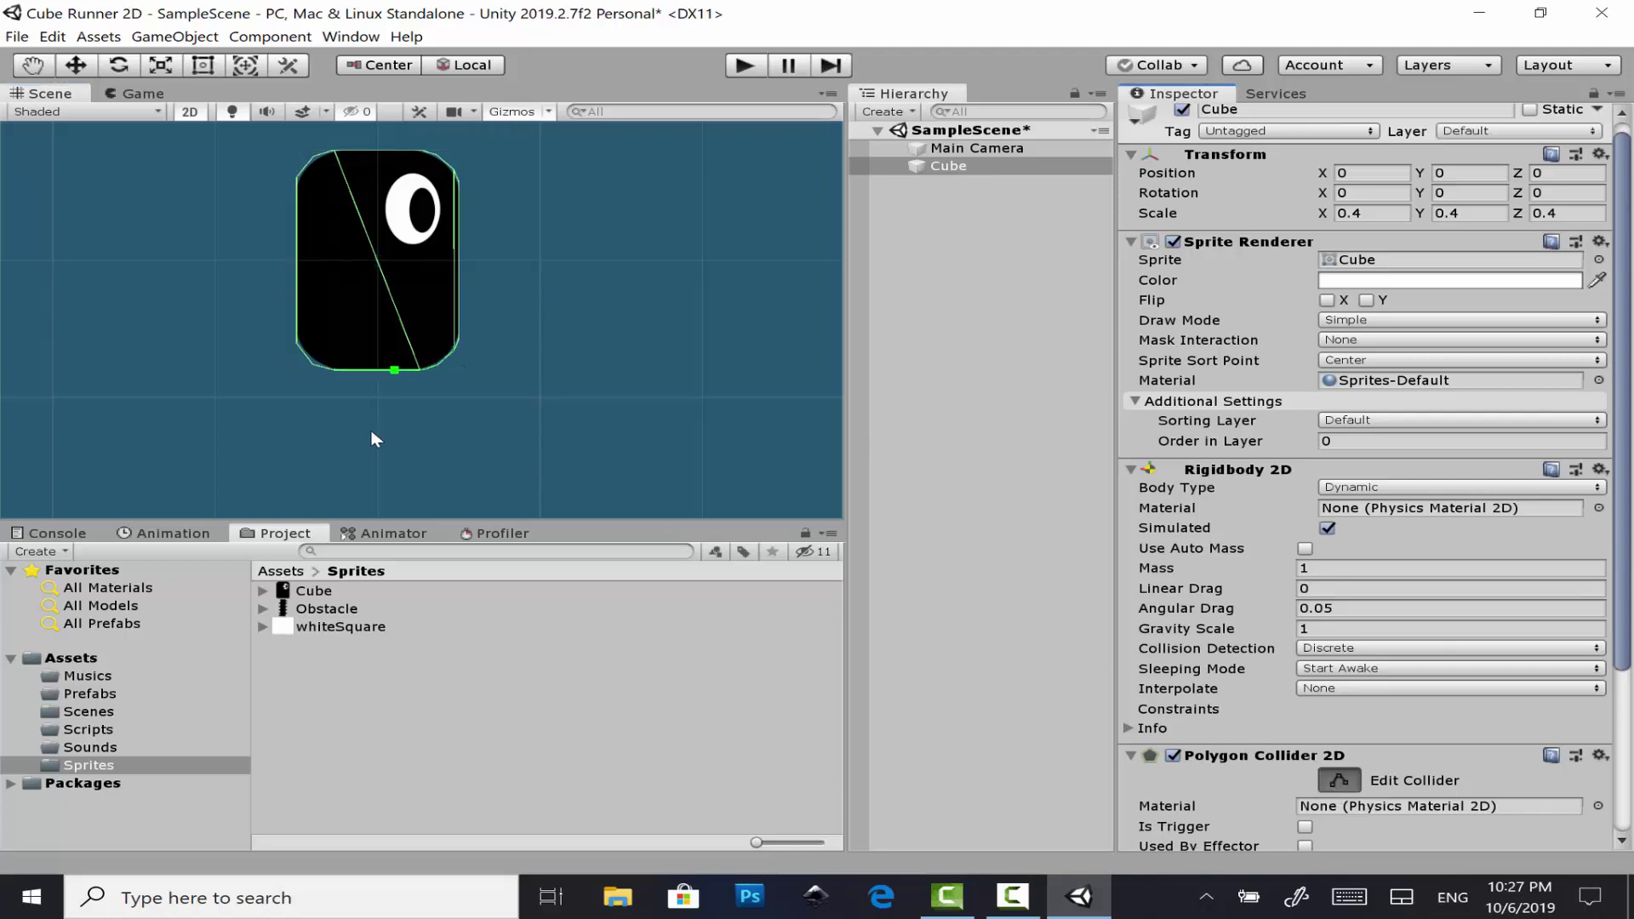
{"action": "left_click", "coordinate": [332, 404]}
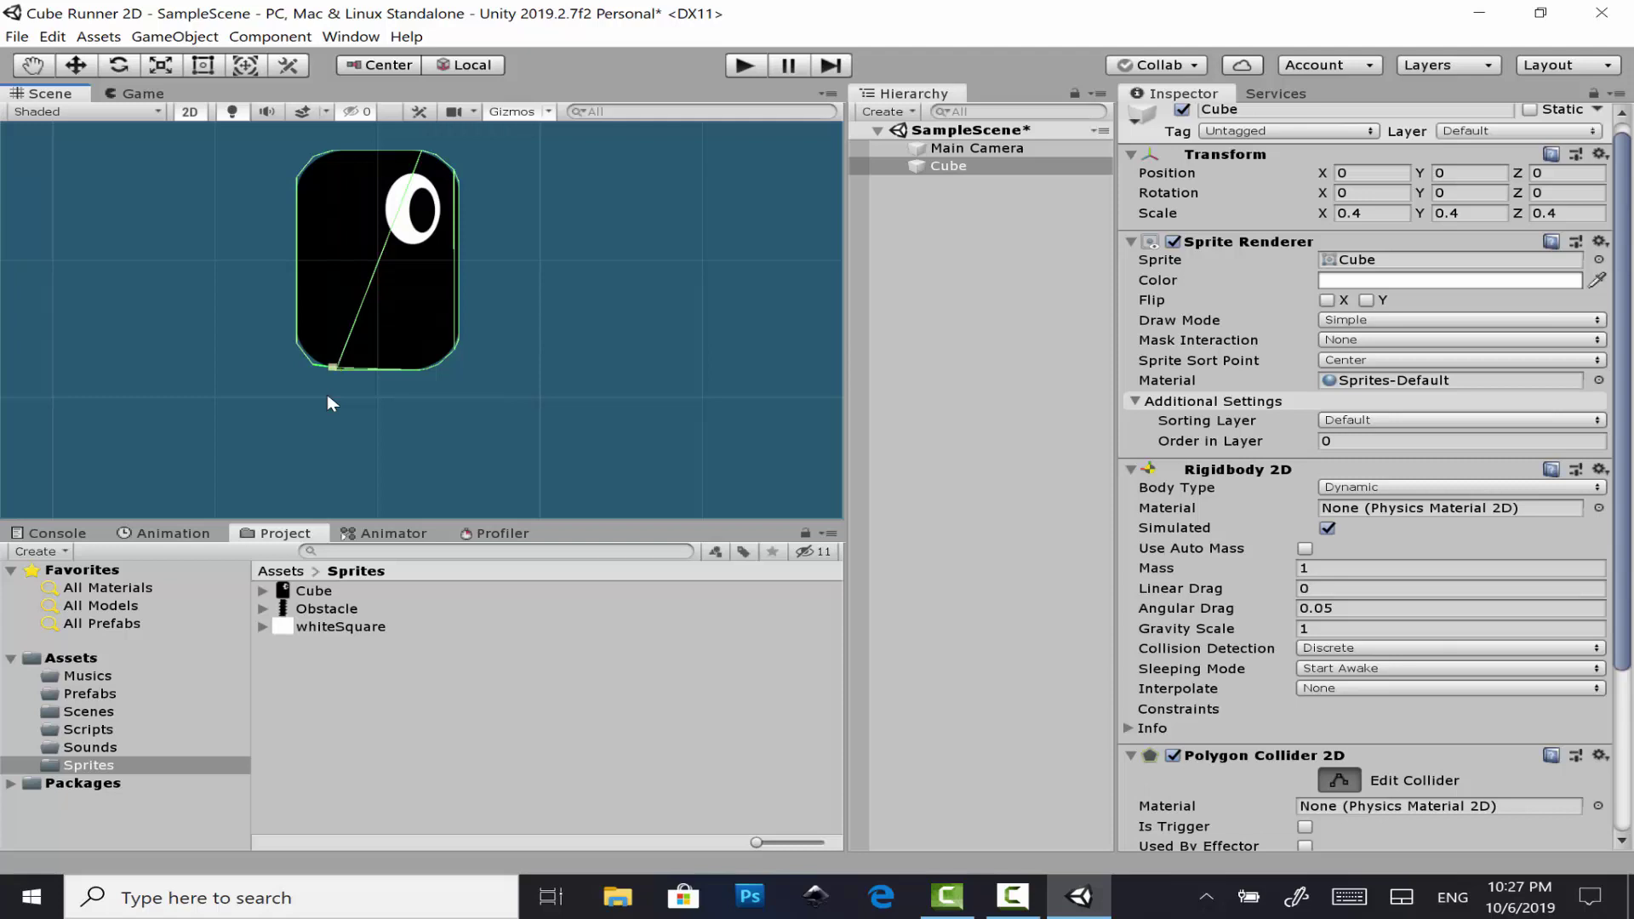
{"action": "key", "text": "t"}
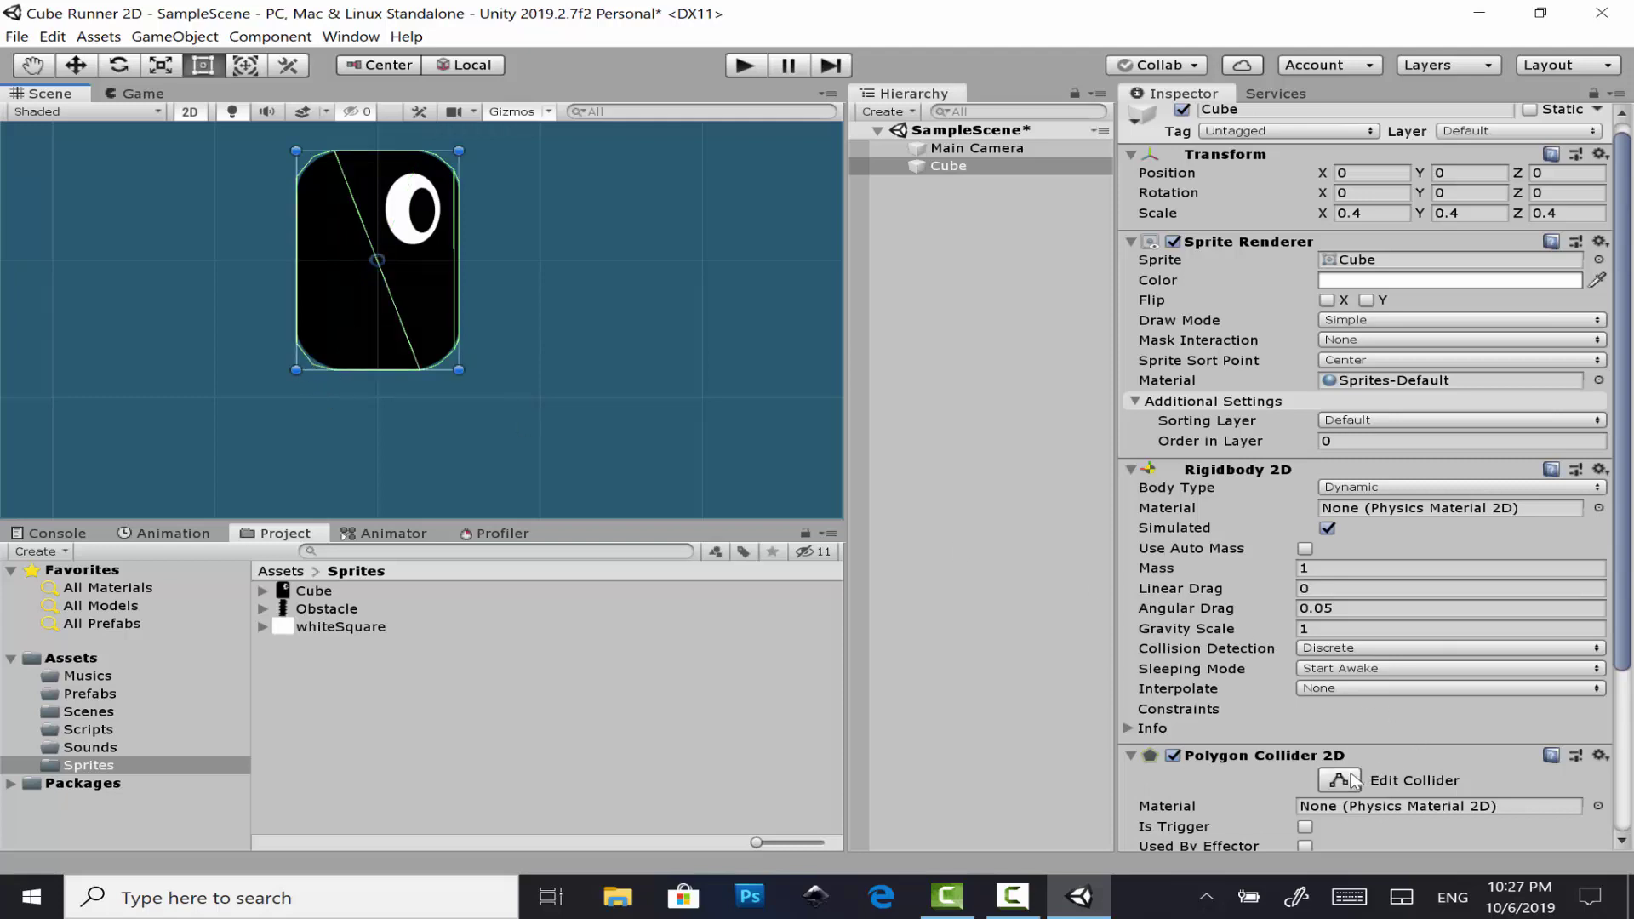
{"action": "scroll", "coordinate": [1354, 781], "scroll_direction": "down", "scroll_amount": 5}
{"action": "left_click", "coordinate": [1340, 563]}
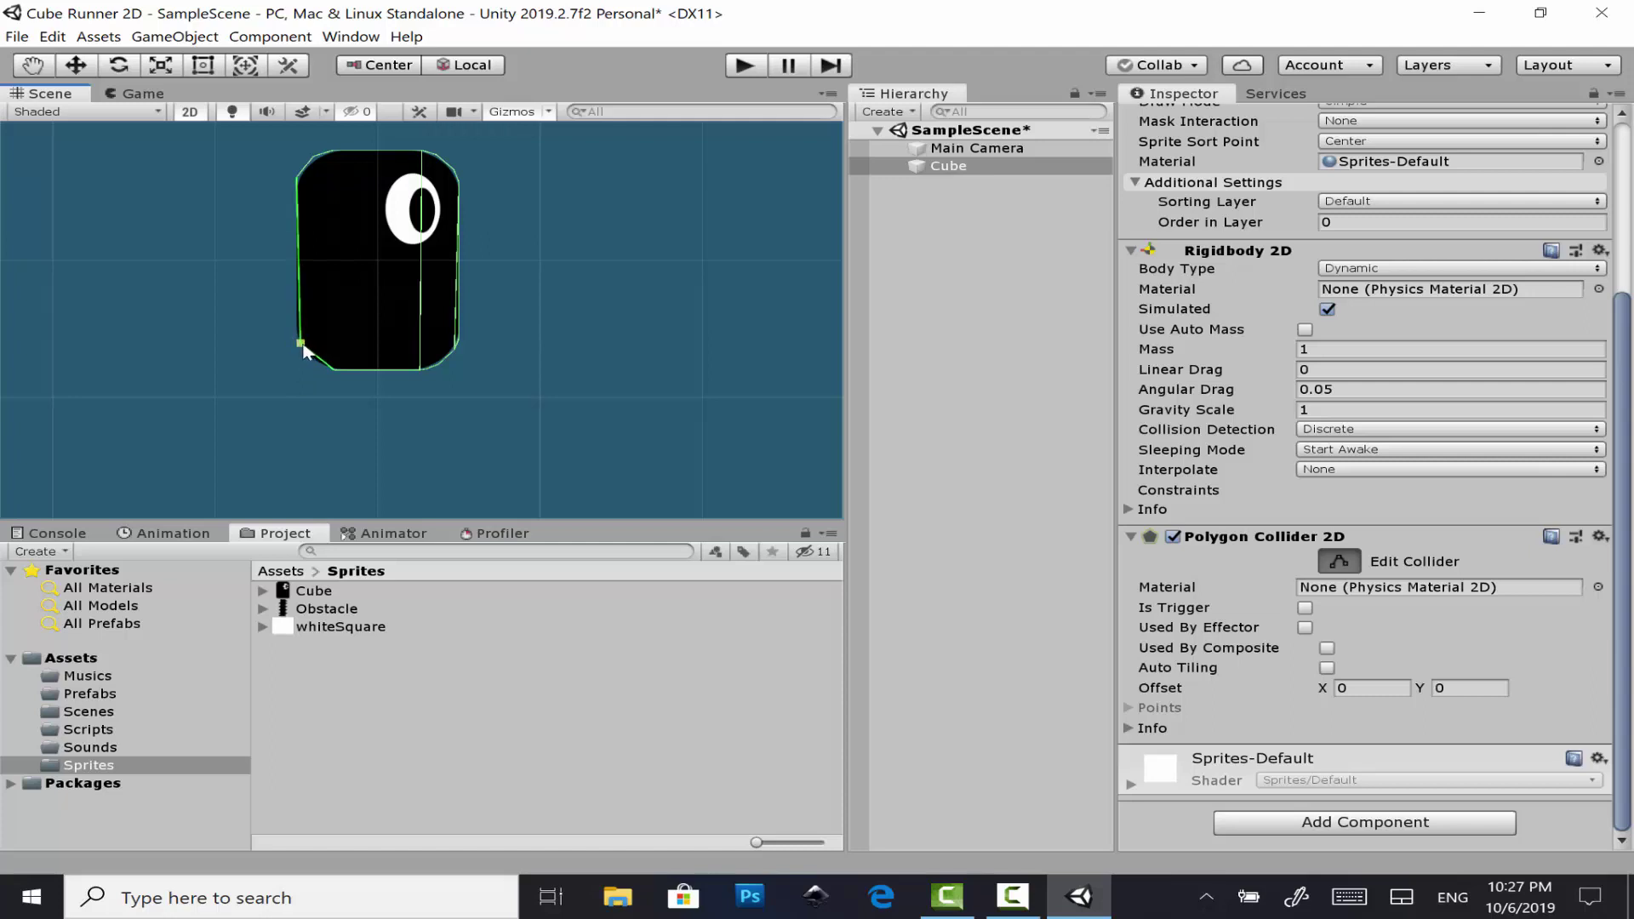
{"action": "key", "text": "t"}
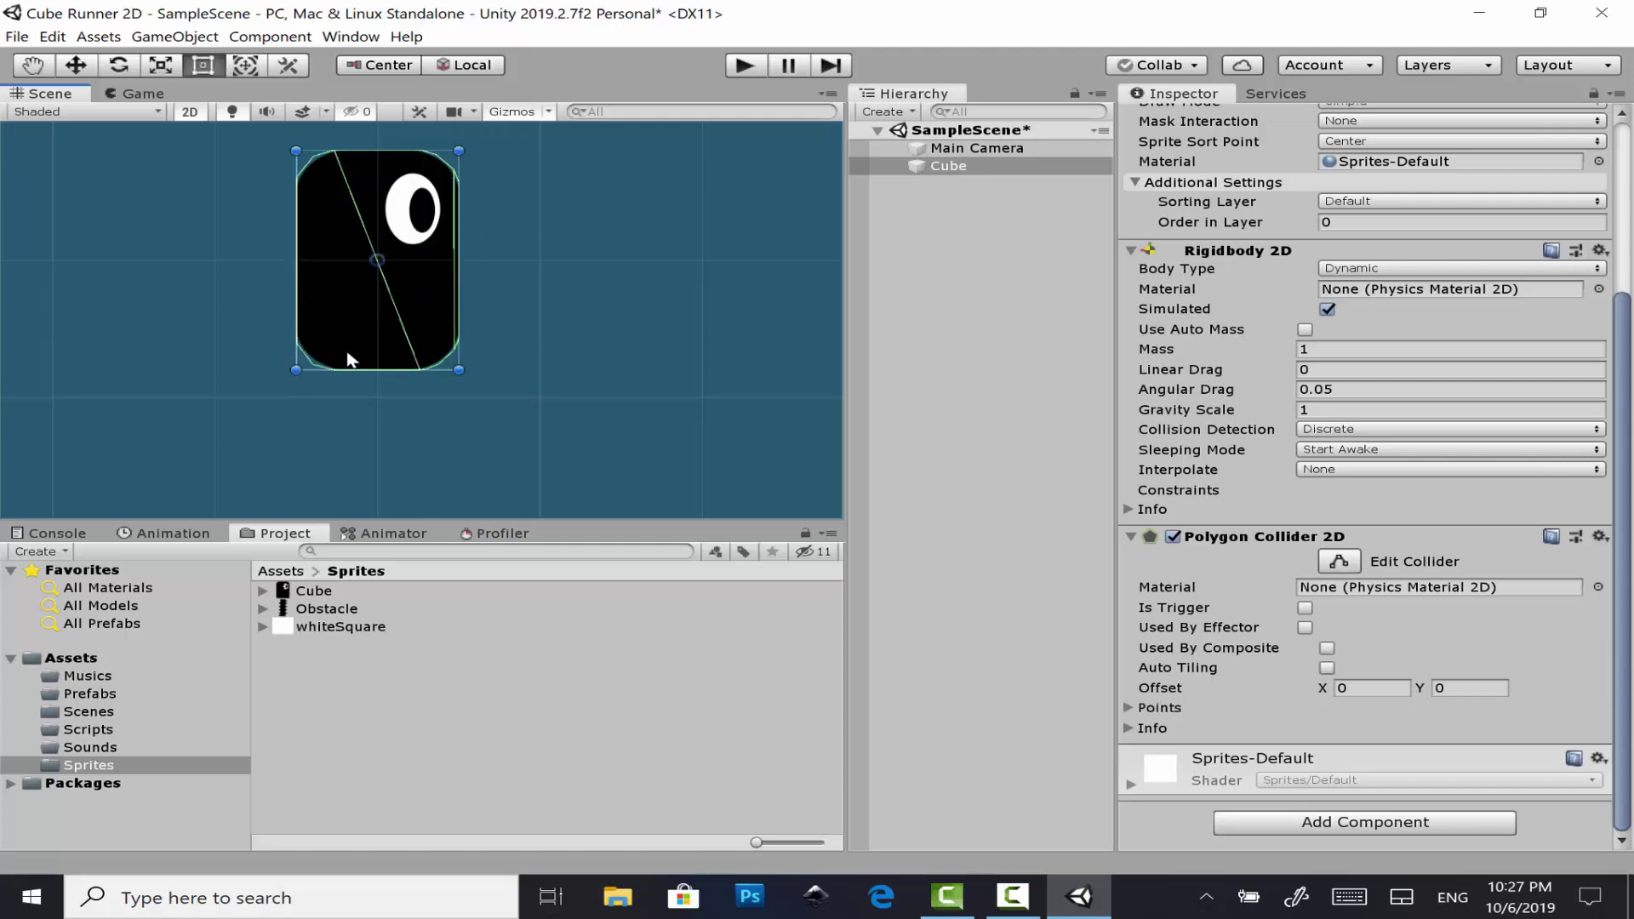
{"action": "left_click", "coordinate": [1353, 560]}
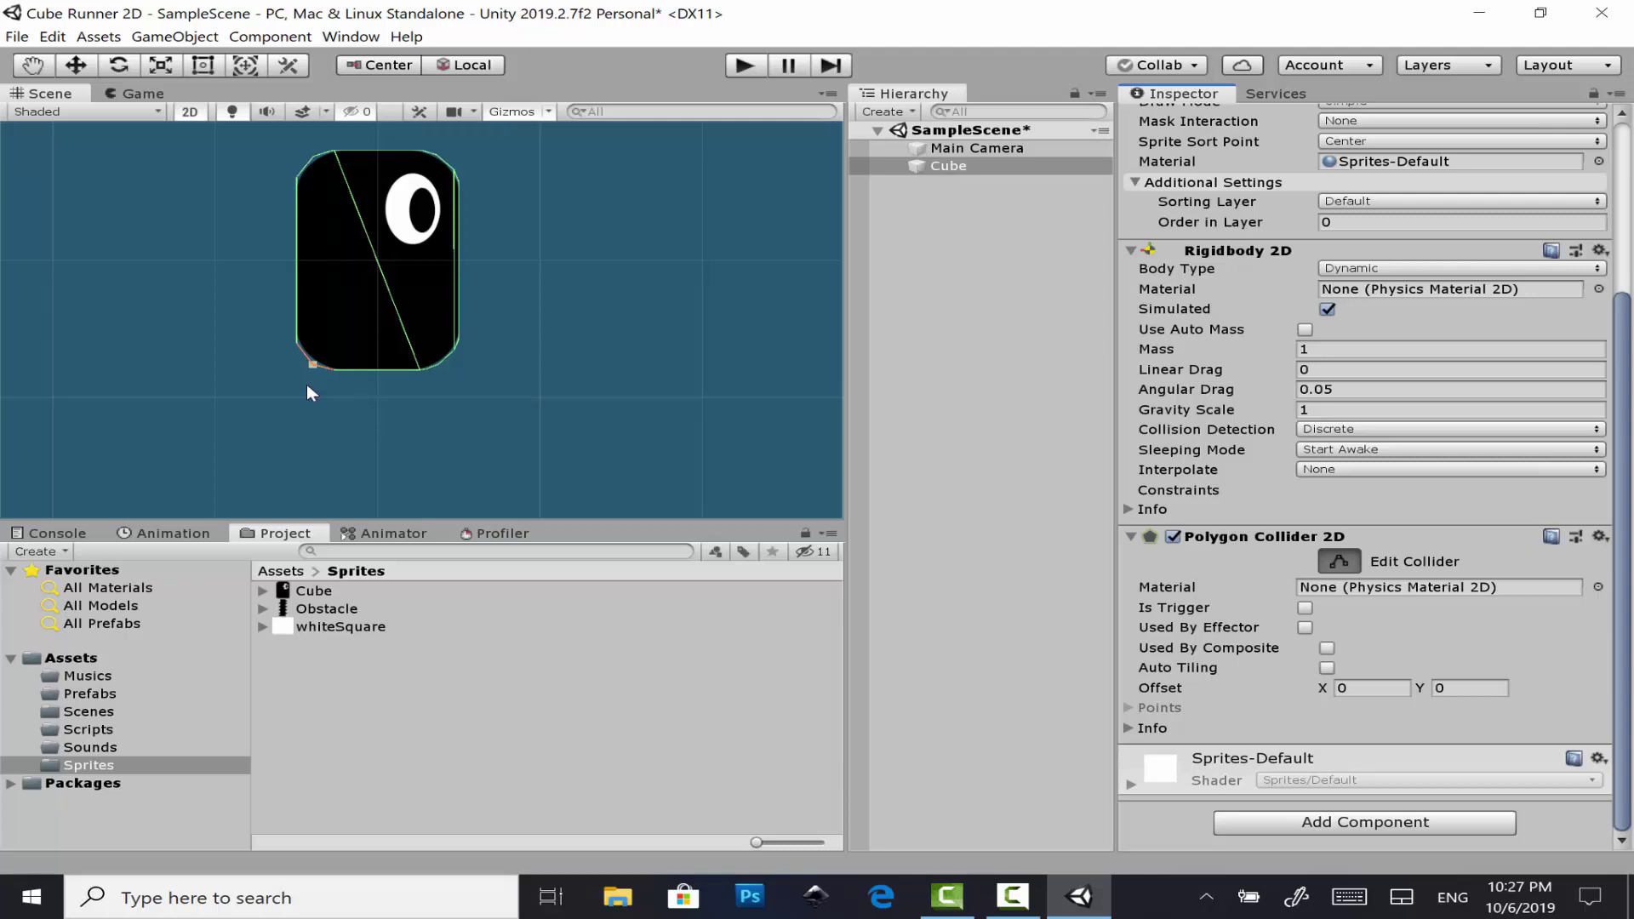
{"action": "key", "text": "ctrl+z"}
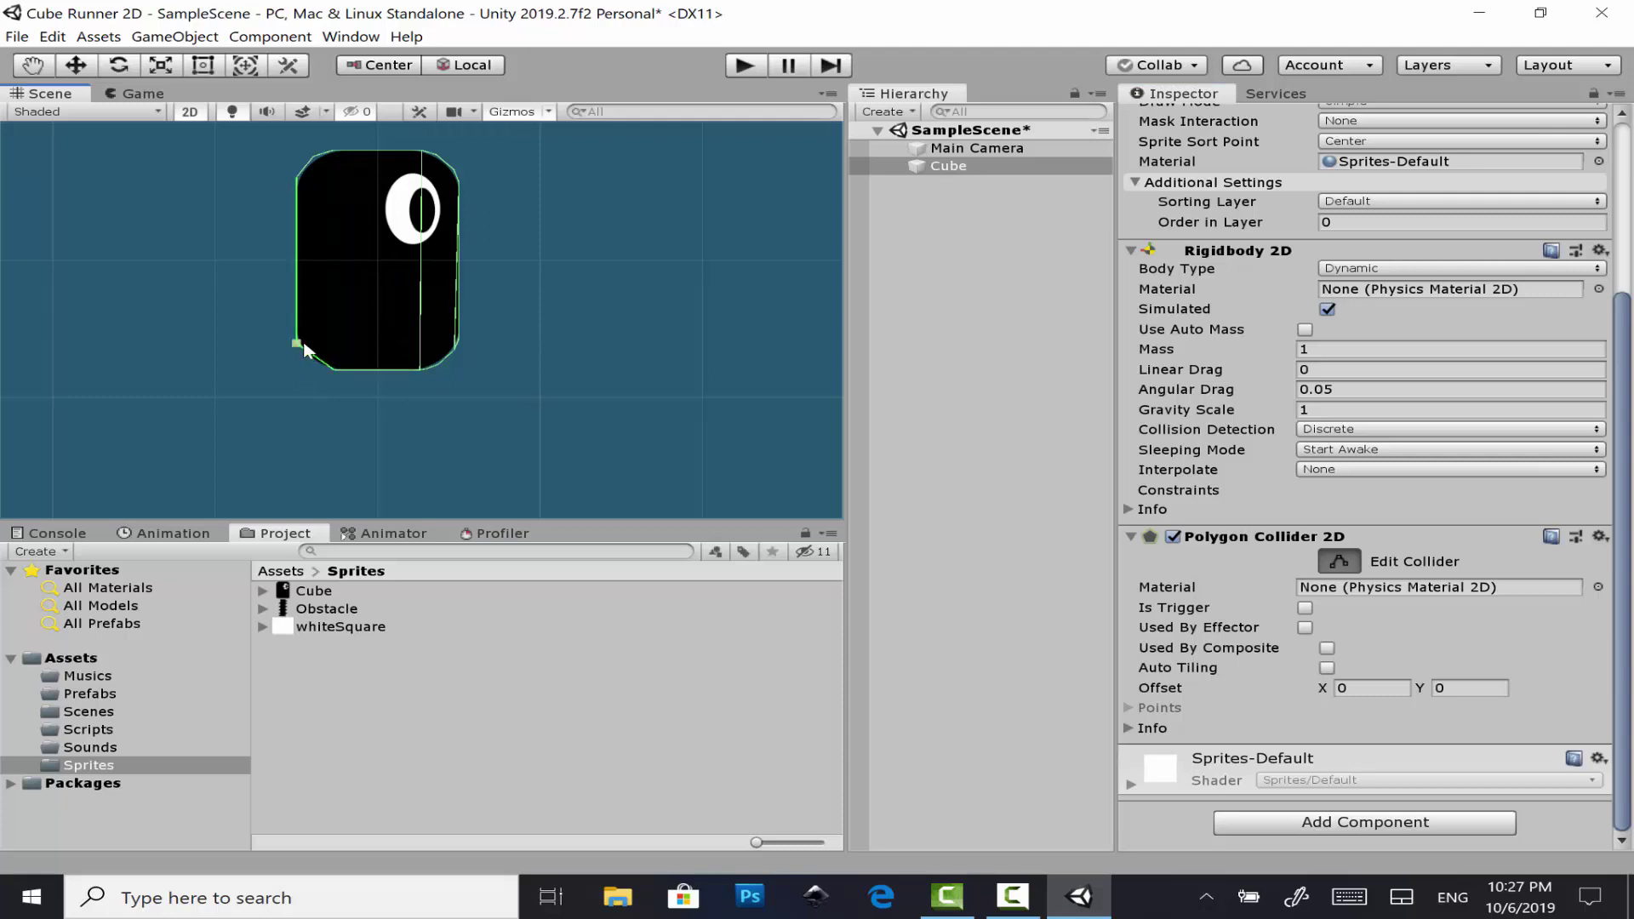
- Move the bottom-left, top-left and bottom collider vertices to hug the rounded body
{"action": "left_click_drag", "start_coordinate": [303, 346], "coordinate": [331, 367]}
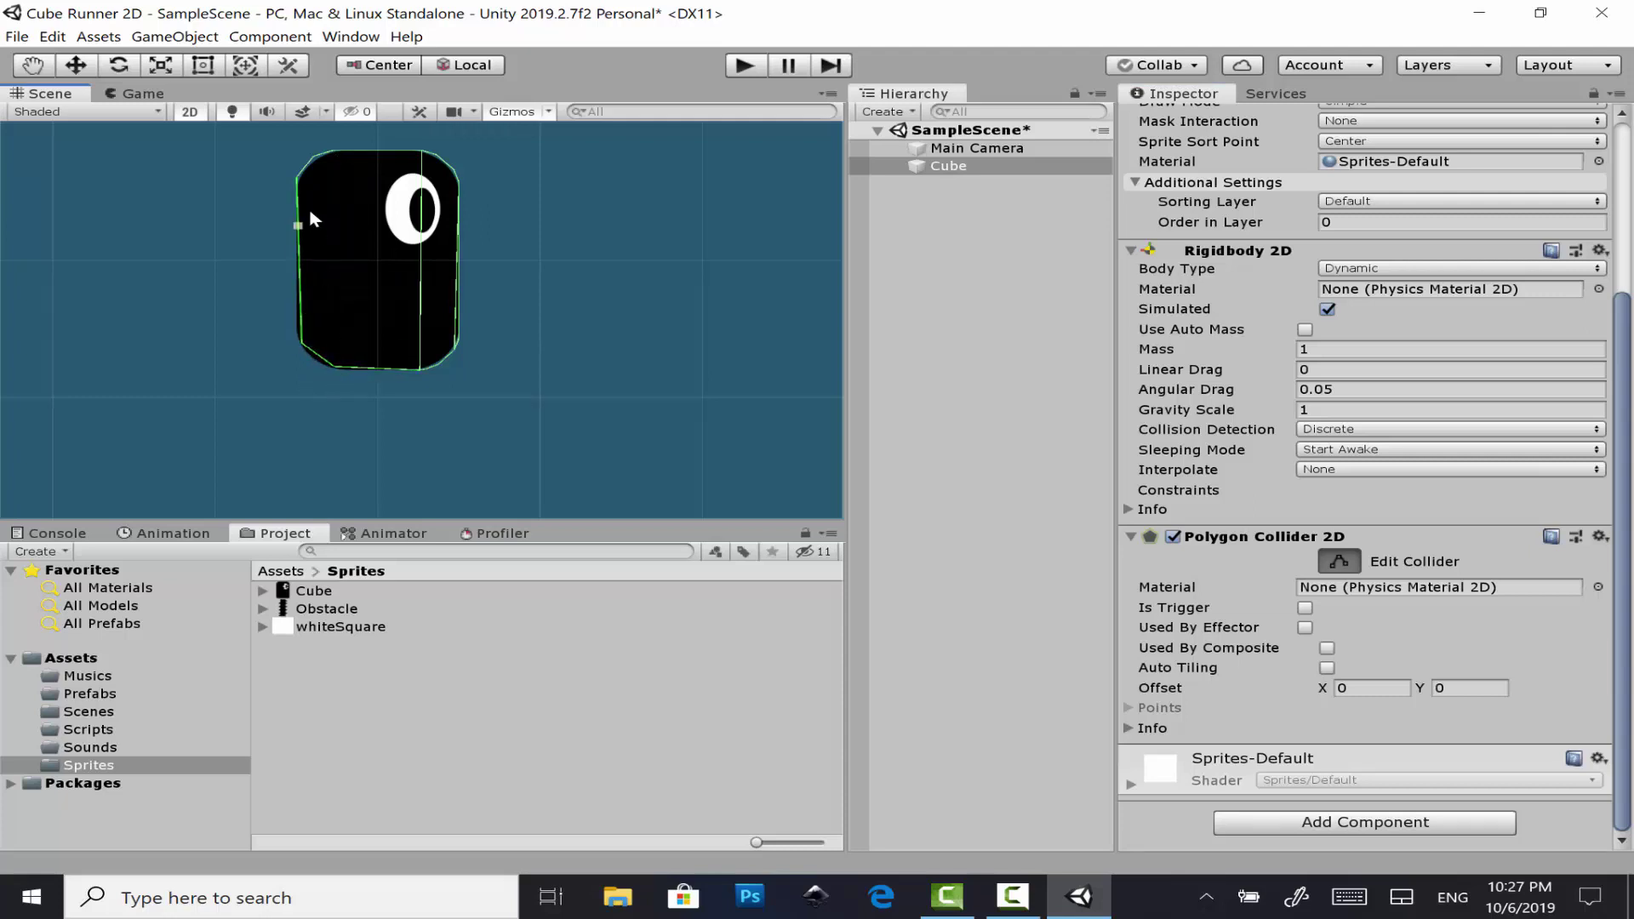
{"action": "key", "text": "ctrl"}
{"action": "left_click_drag", "start_coordinate": [320, 162], "coordinate": [327, 157]}
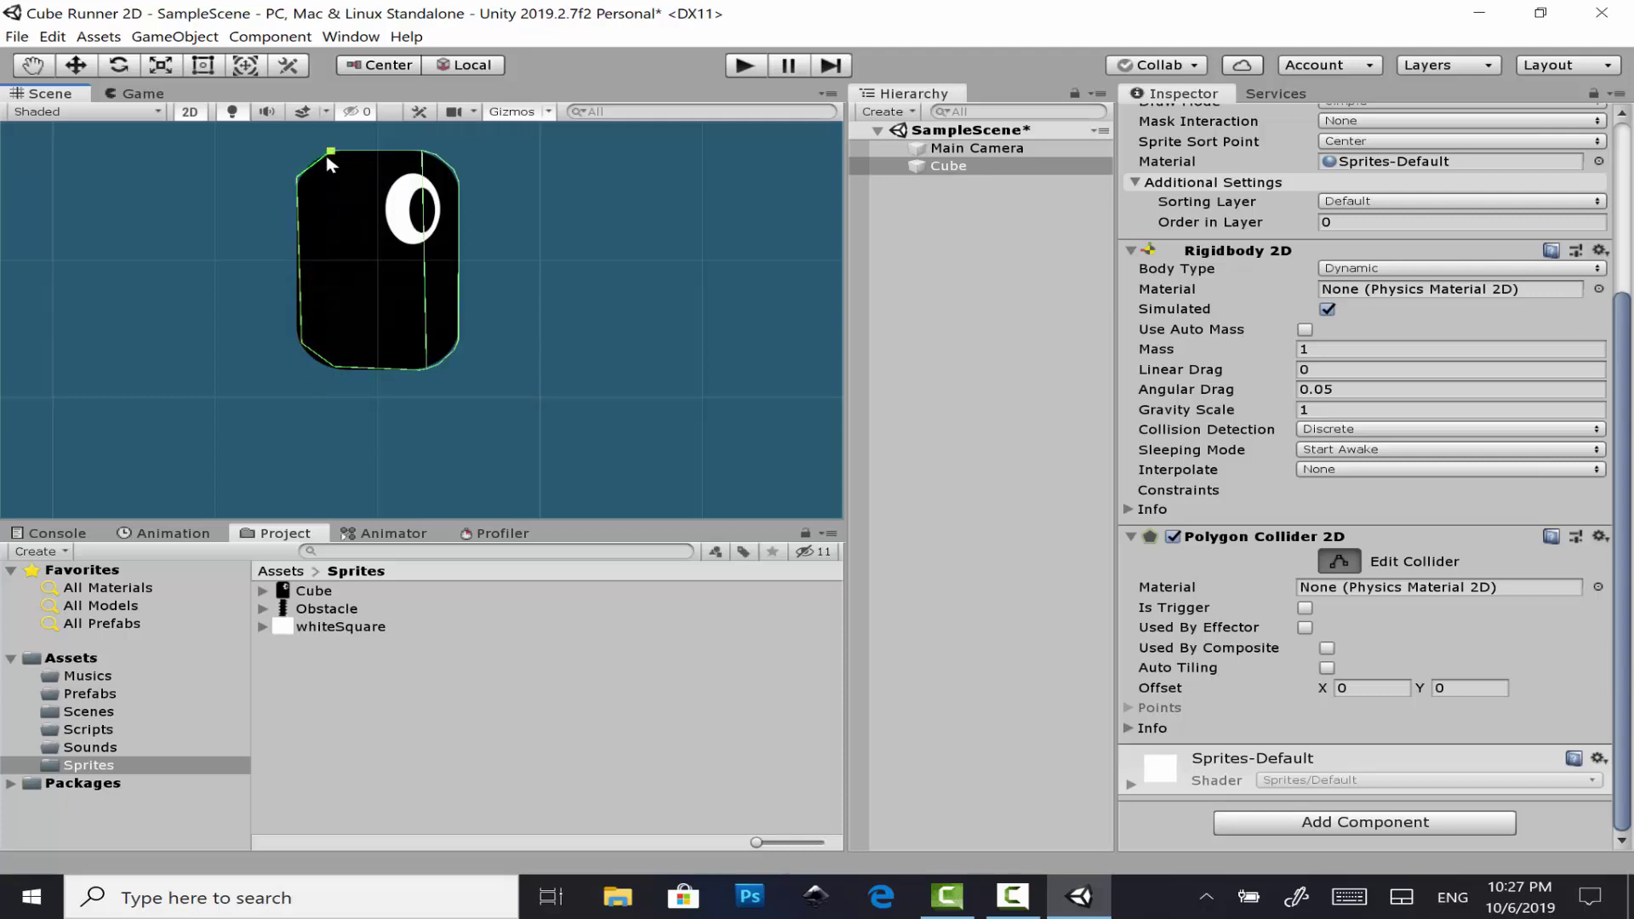
{"action": "key", "text": "t"}
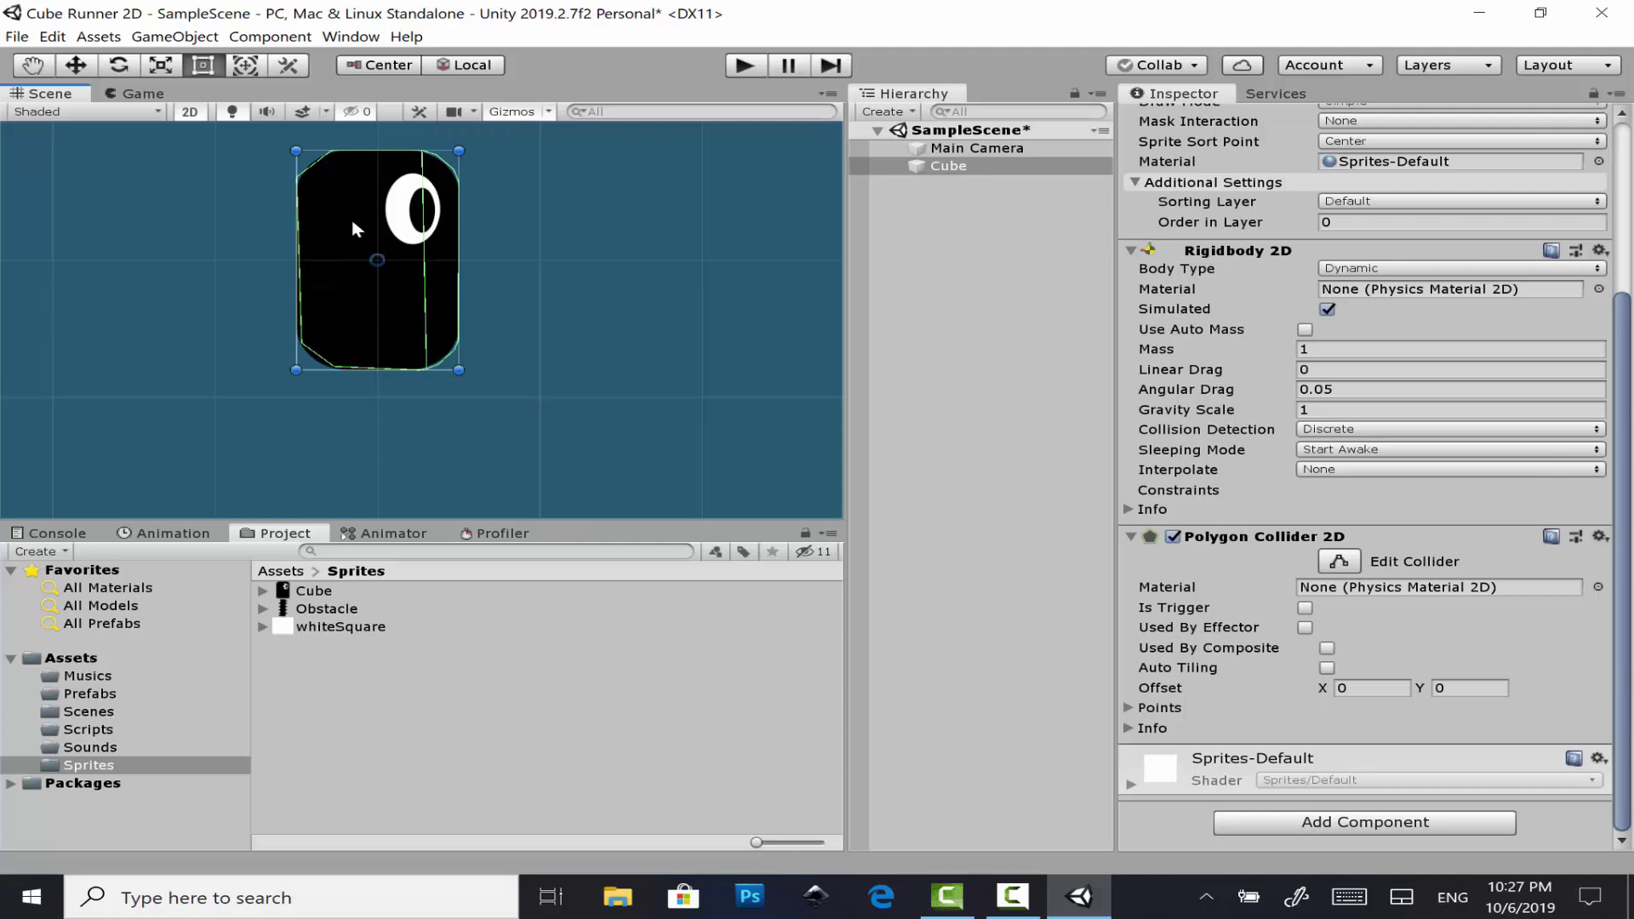
{"action": "left_click", "coordinate": [1338, 561]}
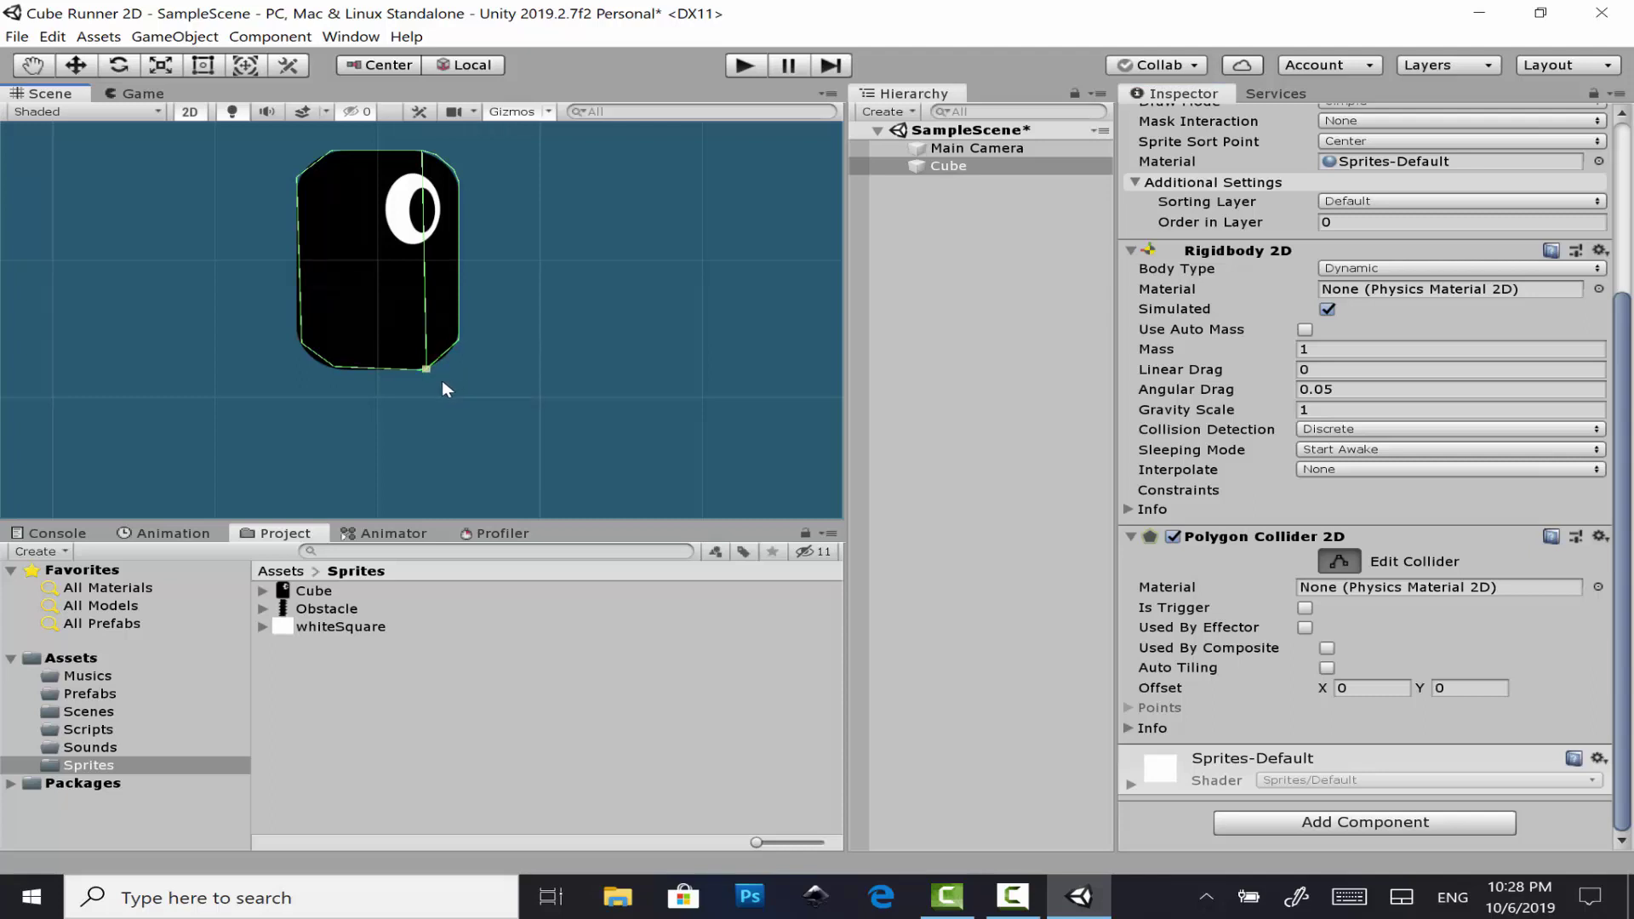
{"action": "key", "text": "t"}
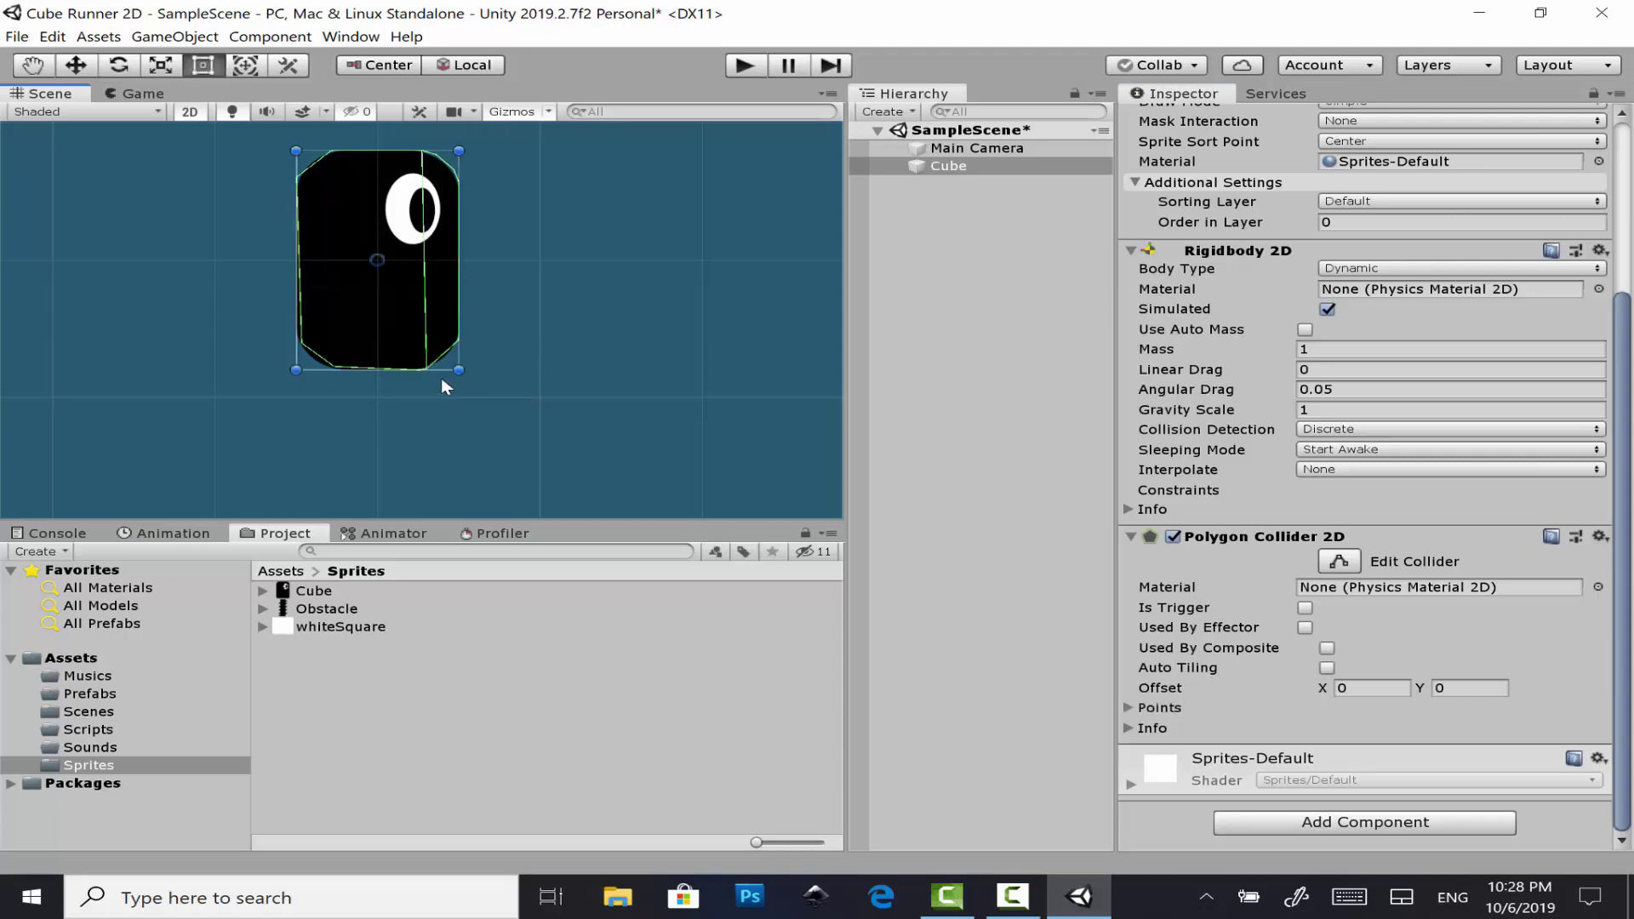
{"action": "left_click", "coordinate": [1338, 561]}
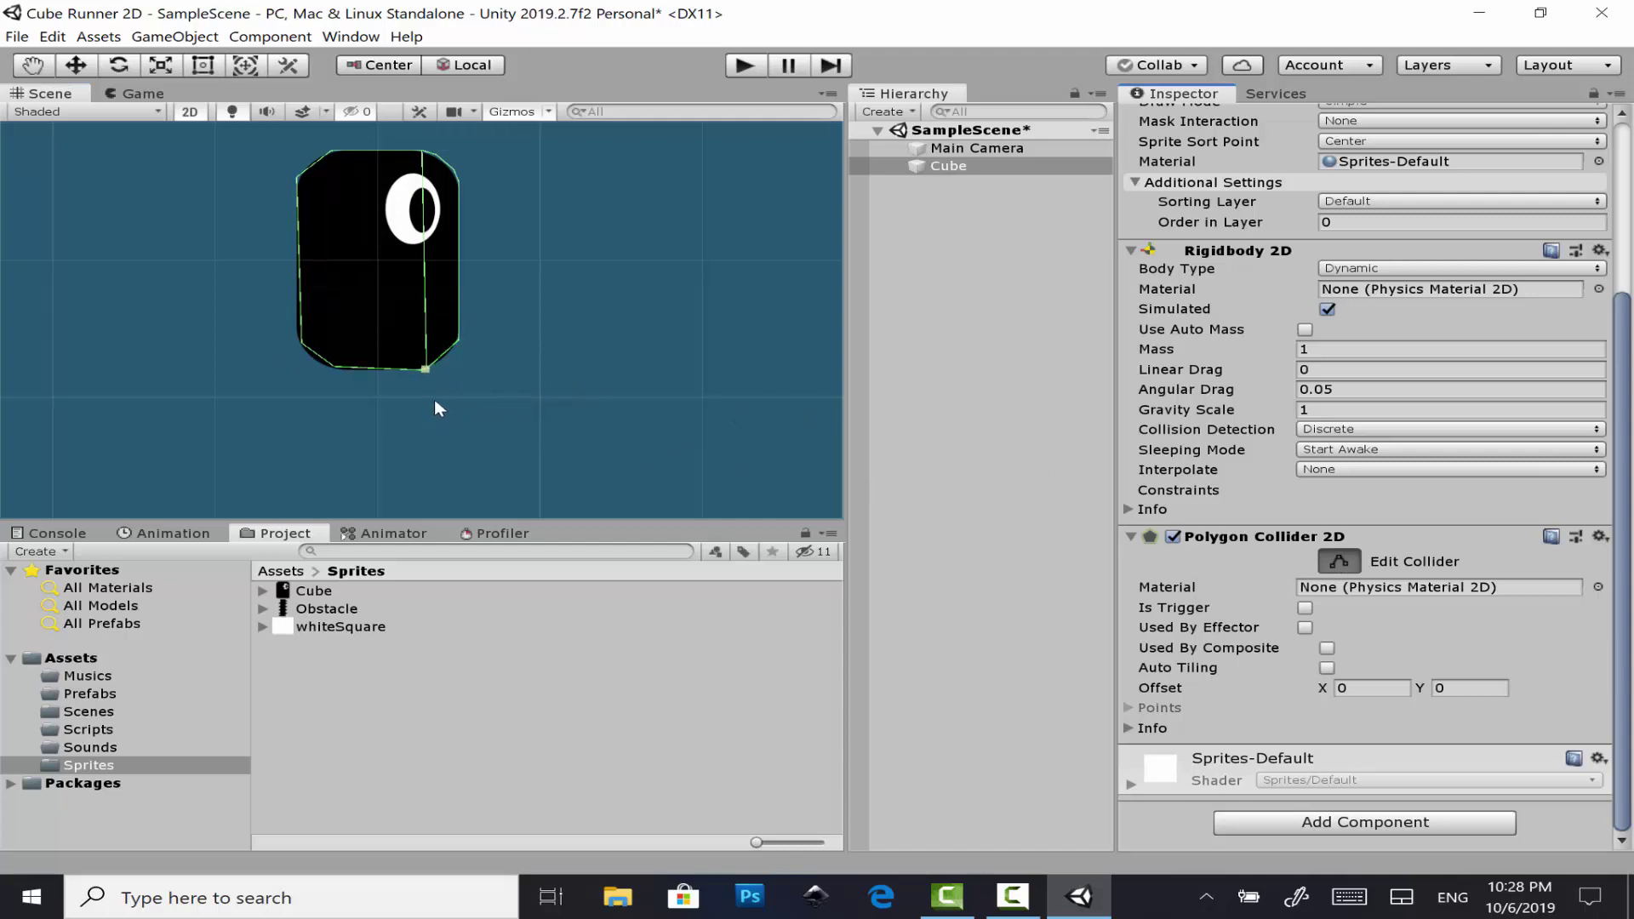
{"action": "left_click_drag", "start_coordinate": [427, 388], "coordinate": [426, 383]}
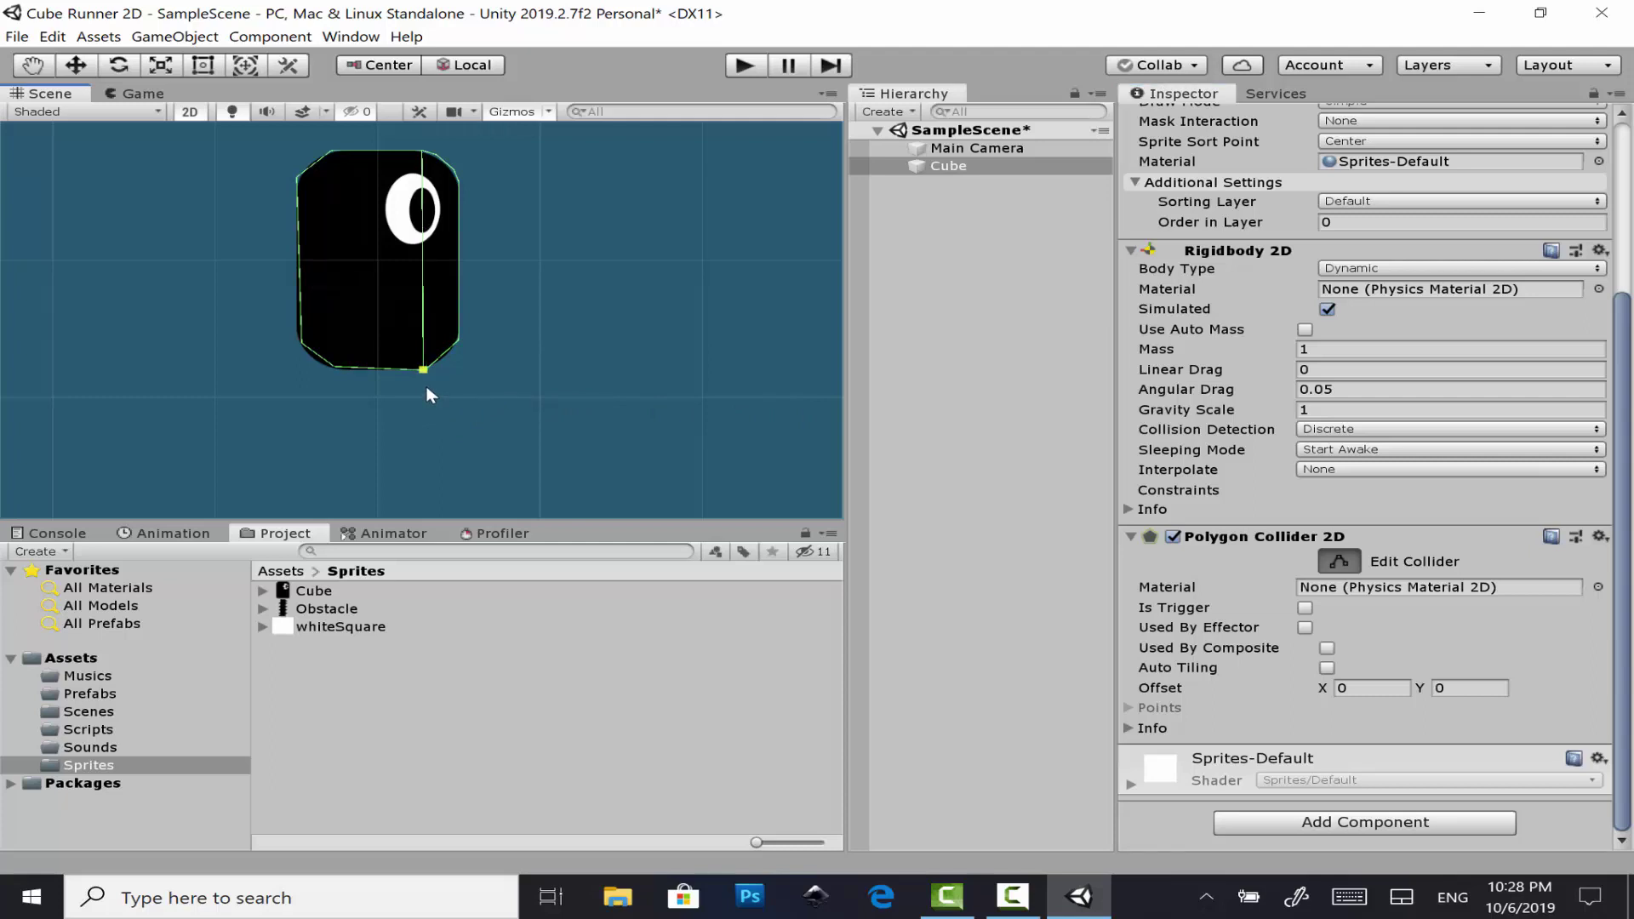
{"action": "key", "text": "t"}
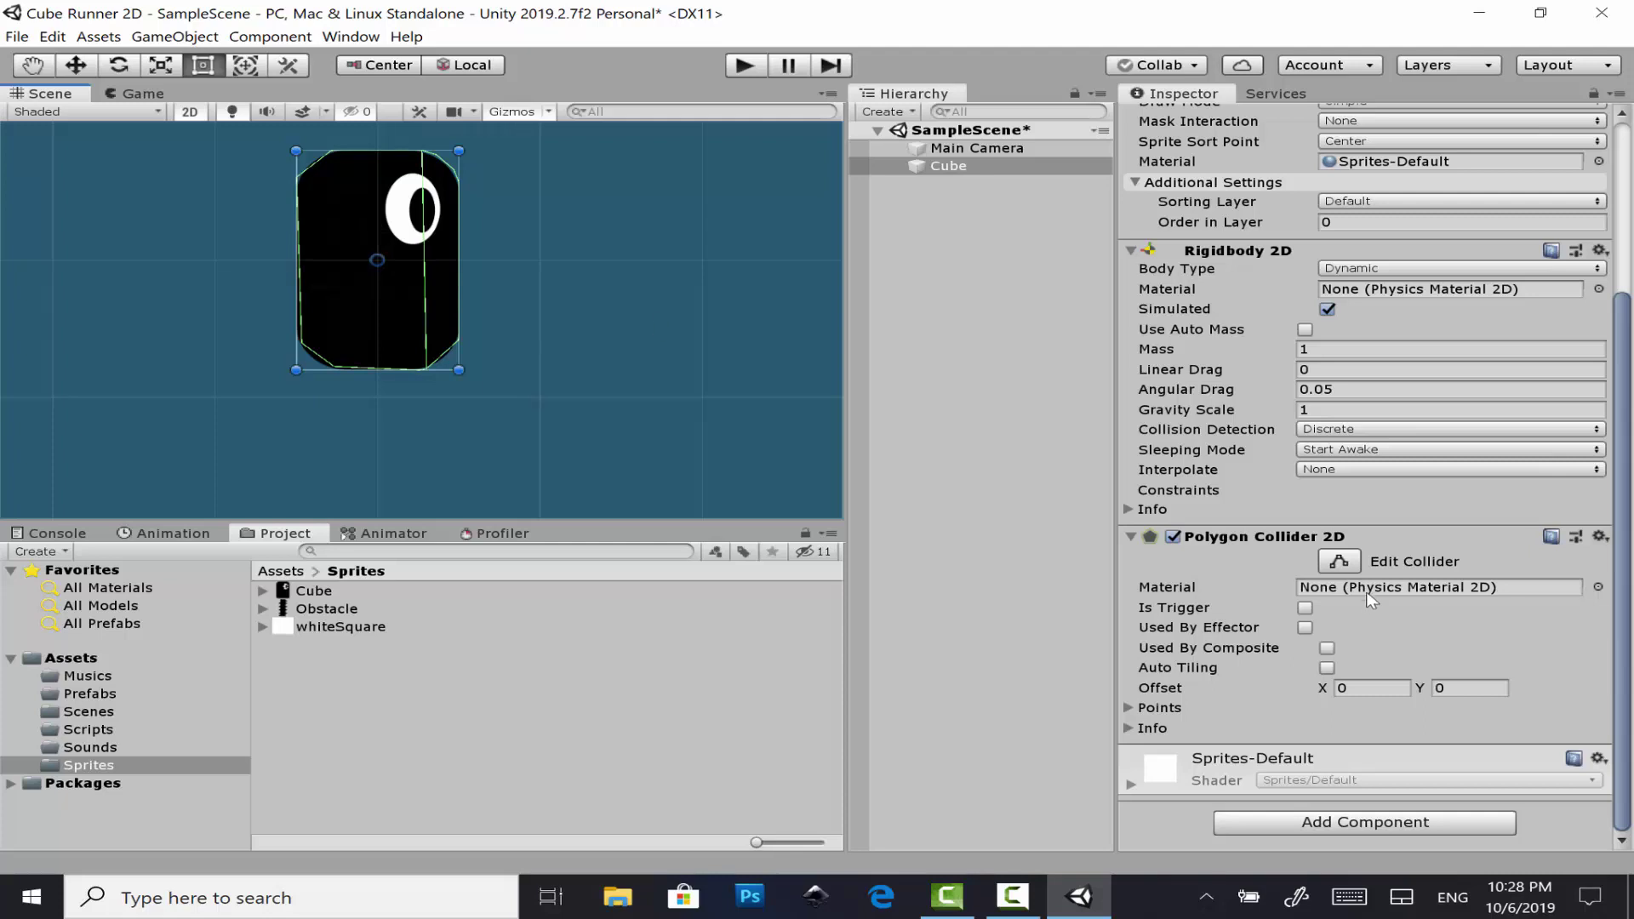
- Refine the top vertices, cutting the collider's top-right corner into a diagonal edge
{"action": "left_click", "coordinate": [1341, 563]}
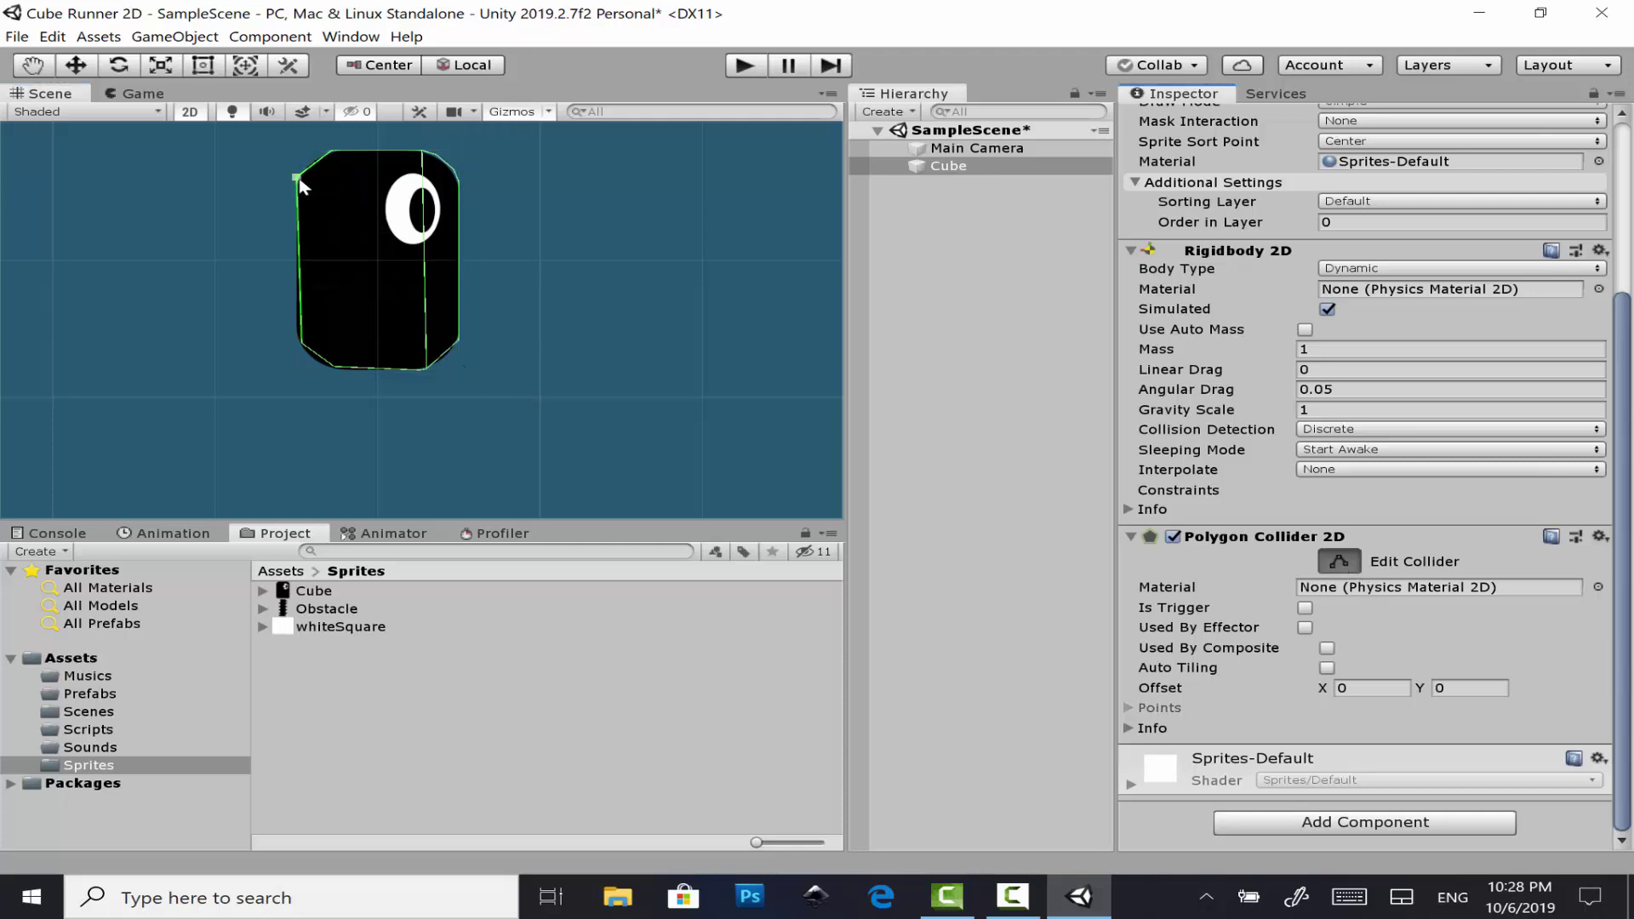
{"action": "left_click_drag", "start_coordinate": [299, 180], "coordinate": [297, 187]}
{"action": "left_click_drag", "start_coordinate": [449, 176], "coordinate": [443, 168]}
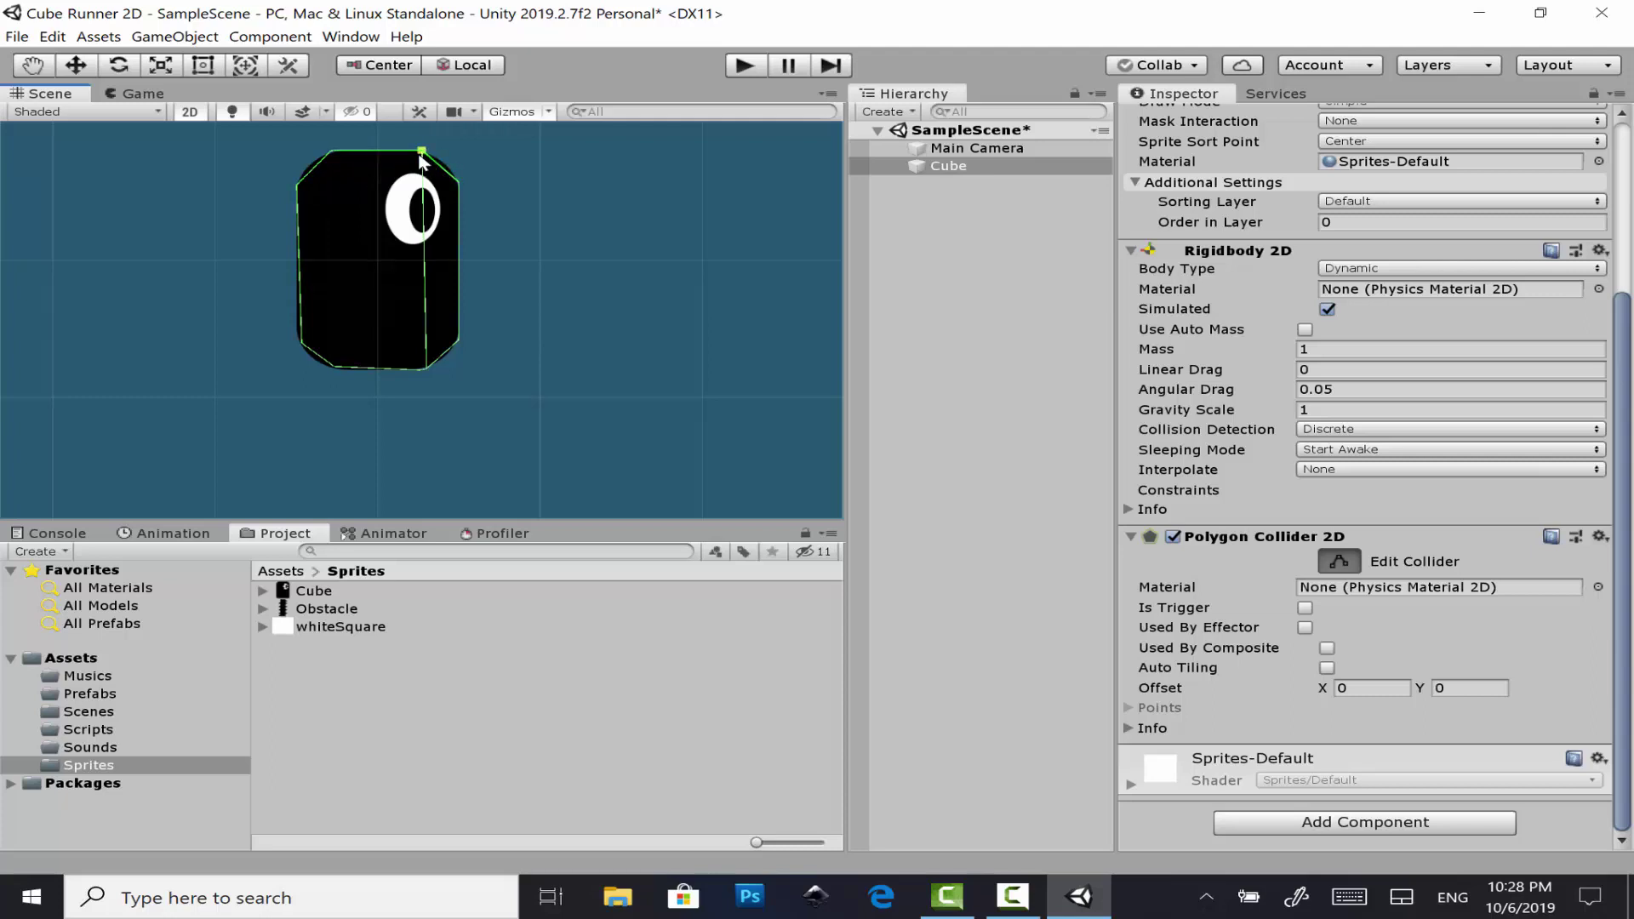
{"action": "left_click_drag", "start_coordinate": [421, 160], "coordinate": [420, 165]}
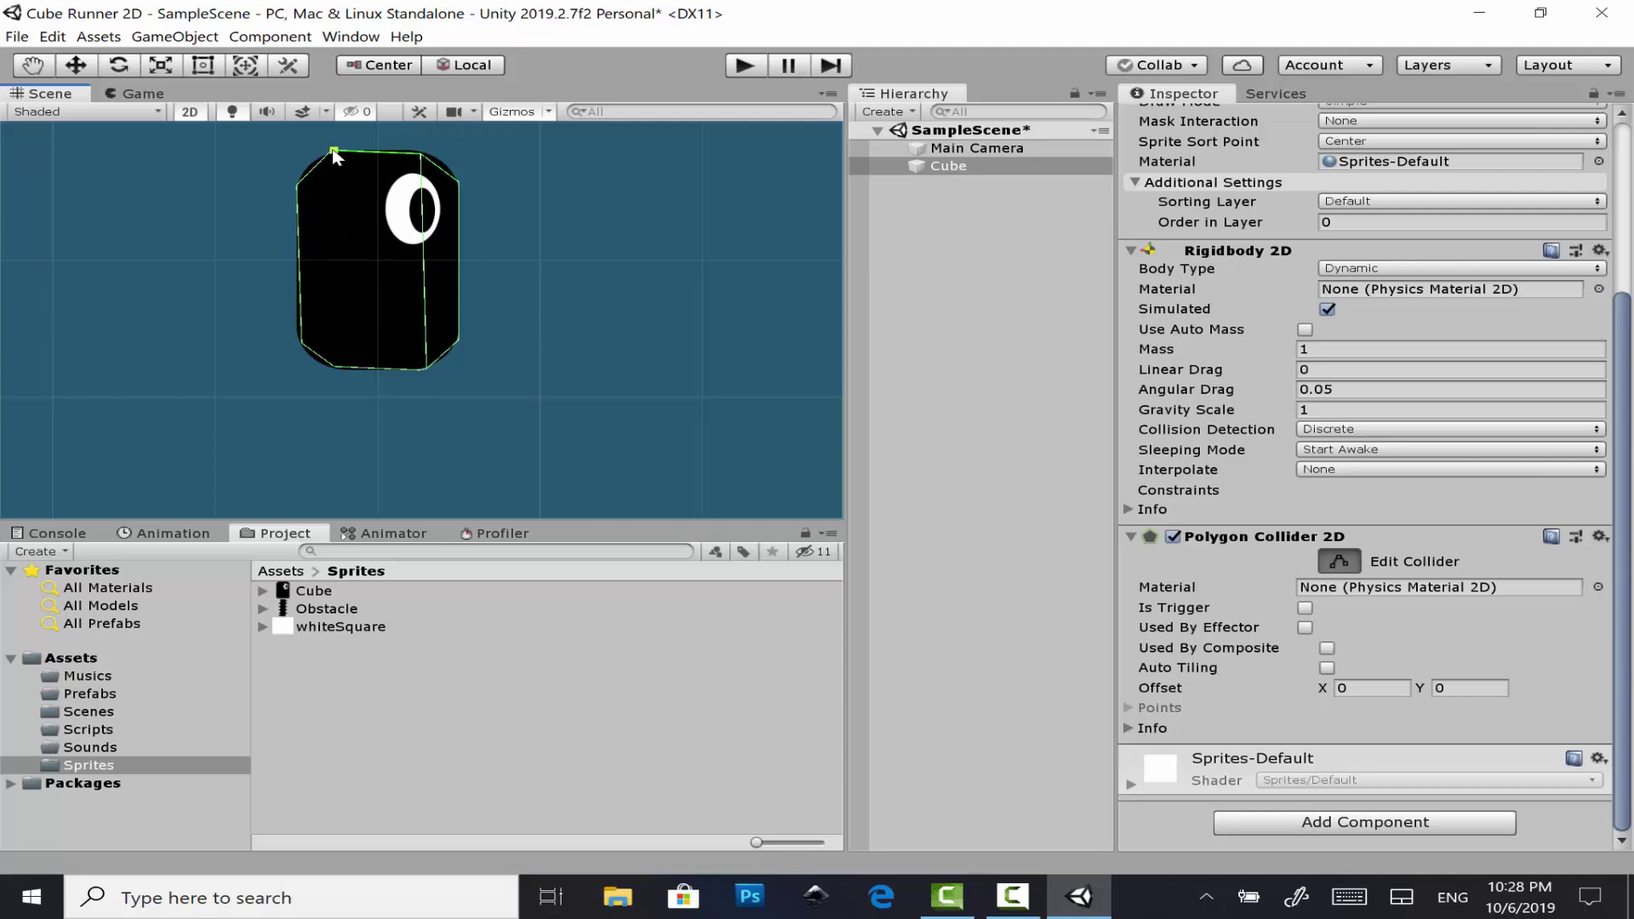
{"action": "key", "text": "t"}
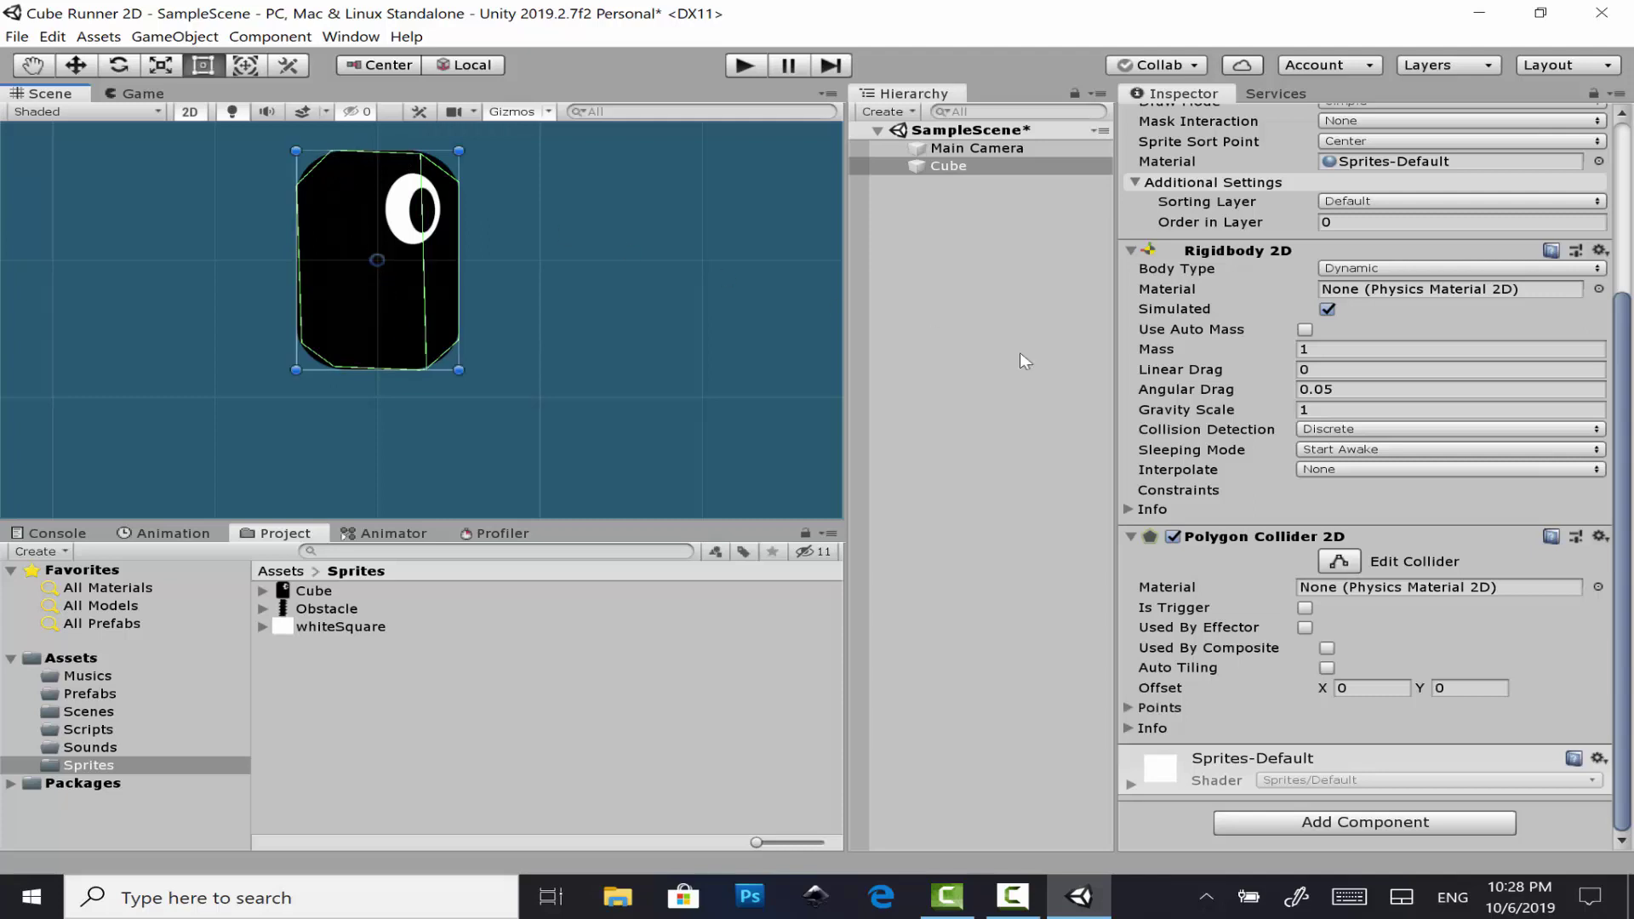
{"action": "left_click", "coordinate": [1343, 561]}
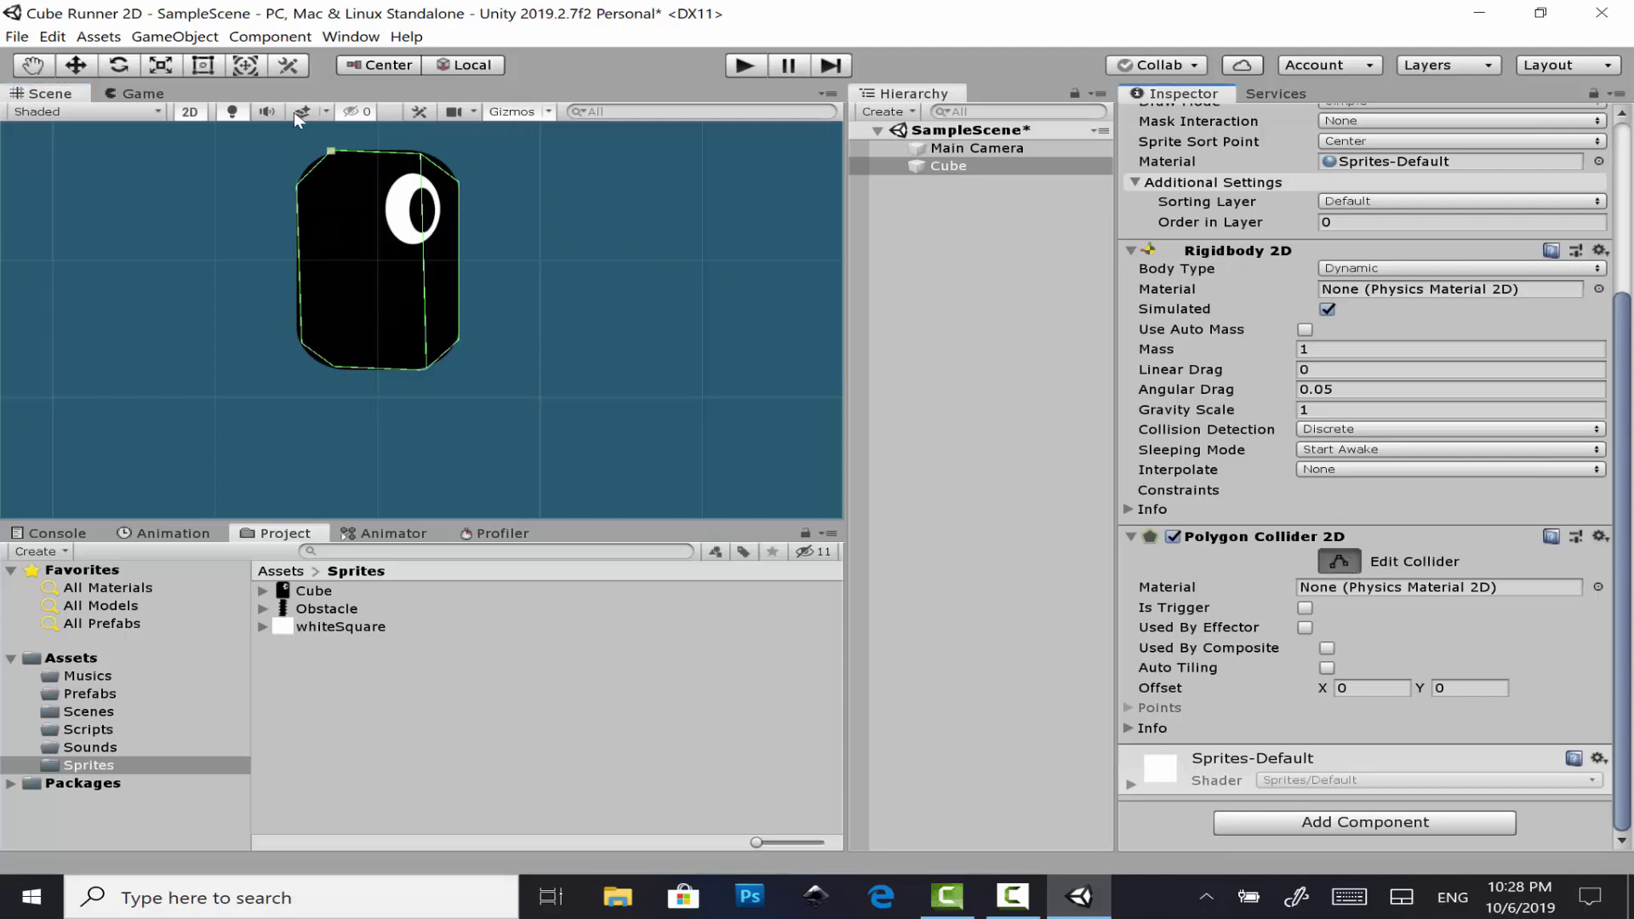
{"action": "left_click_drag", "start_coordinate": [331, 153], "coordinate": [331, 159]}
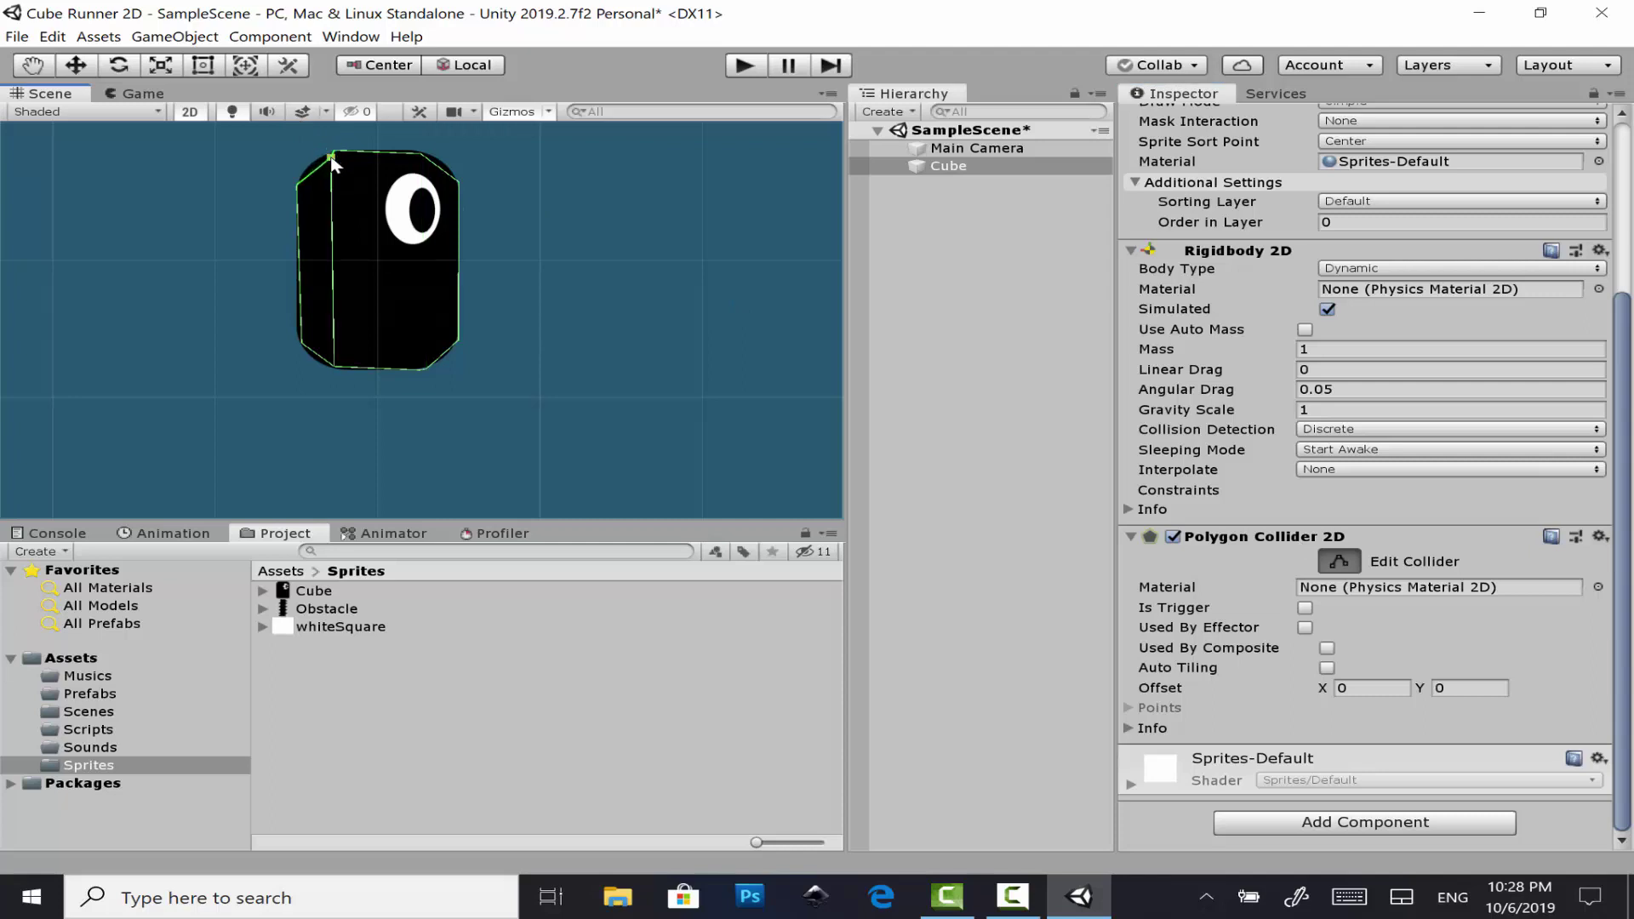
{"action": "key", "text": "ctrl+z"}
{"action": "key", "text": "ctrl+z"}
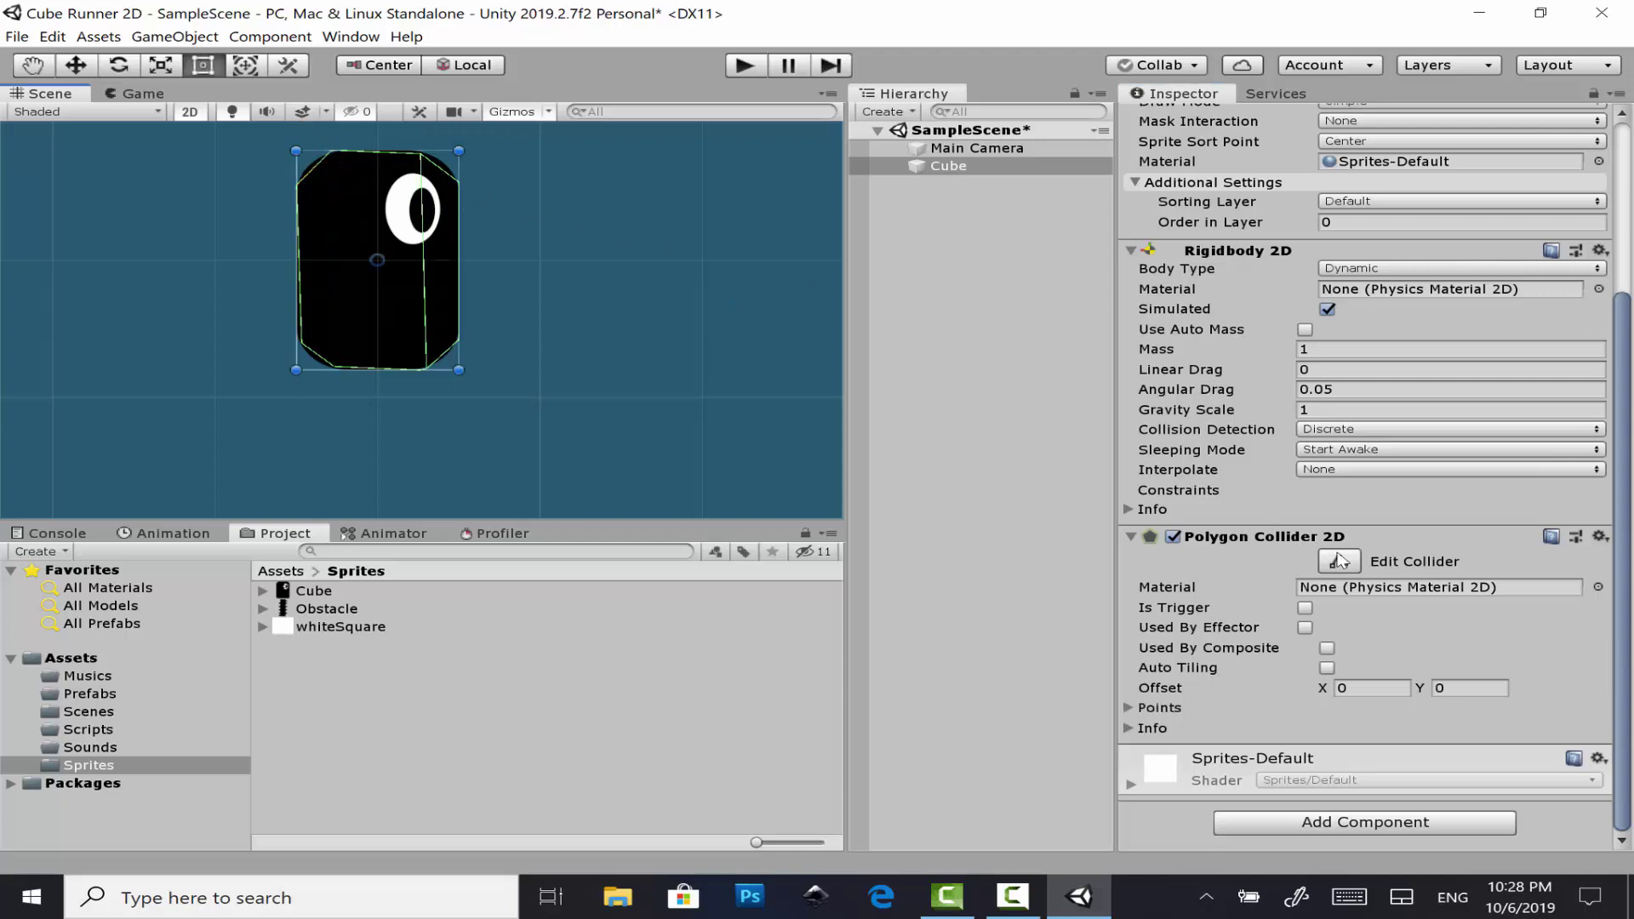
- Adjust the top-left vertex, add a vertex on the right edge, and save the scene
{"action": "left_click", "coordinate": [1339, 560]}
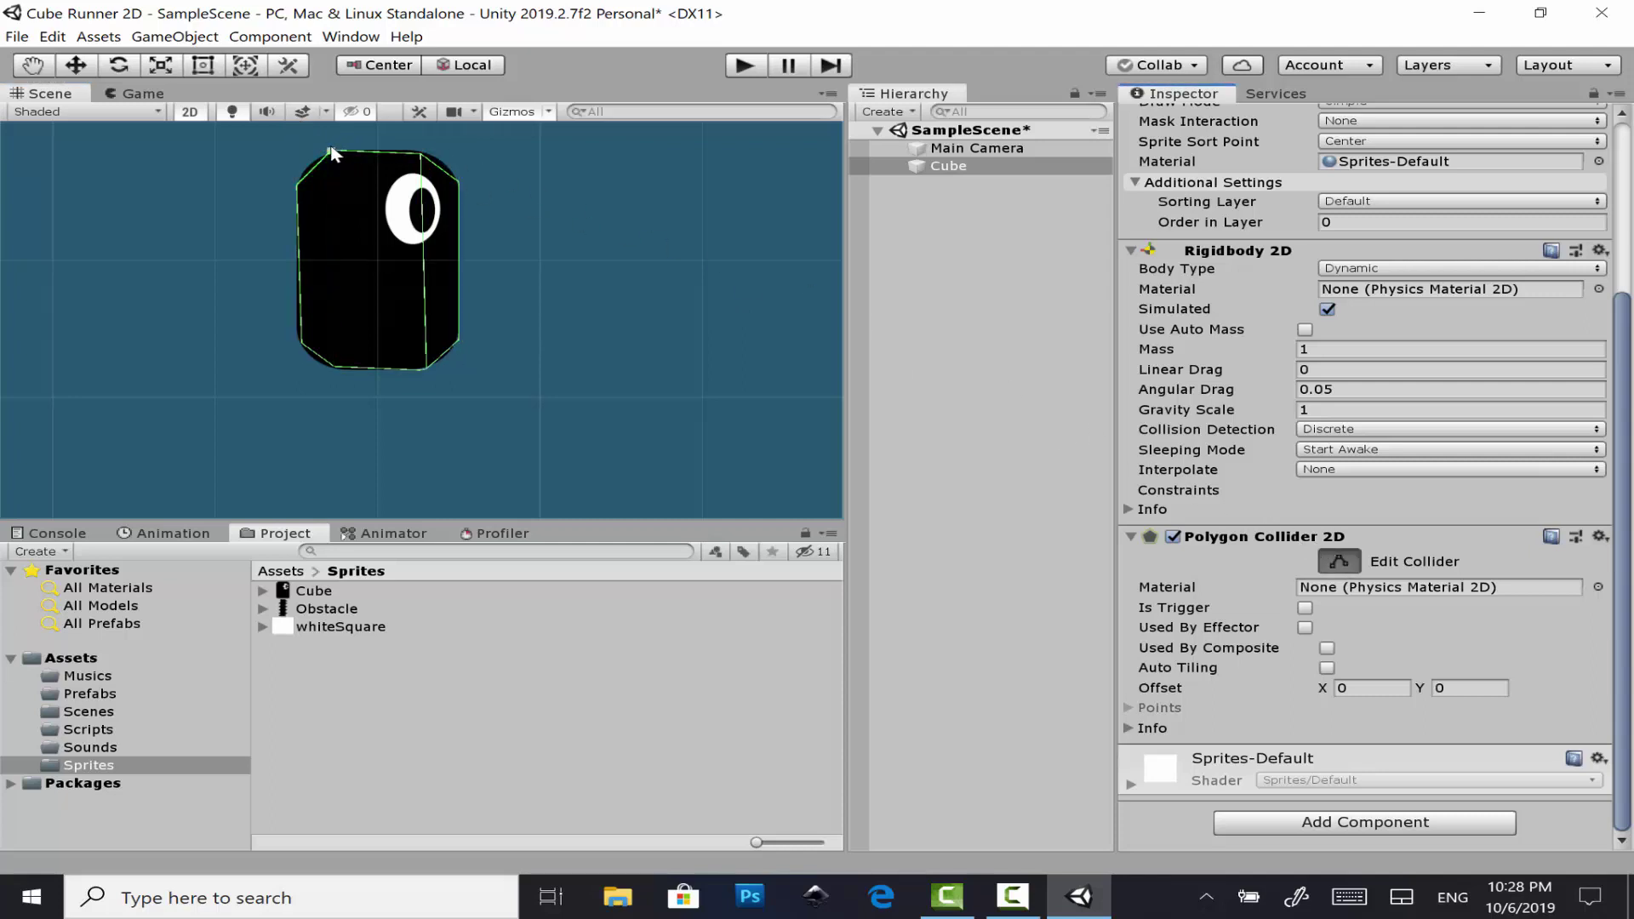
{"action": "left_click_drag", "start_coordinate": [331, 152], "coordinate": [344, 162]}
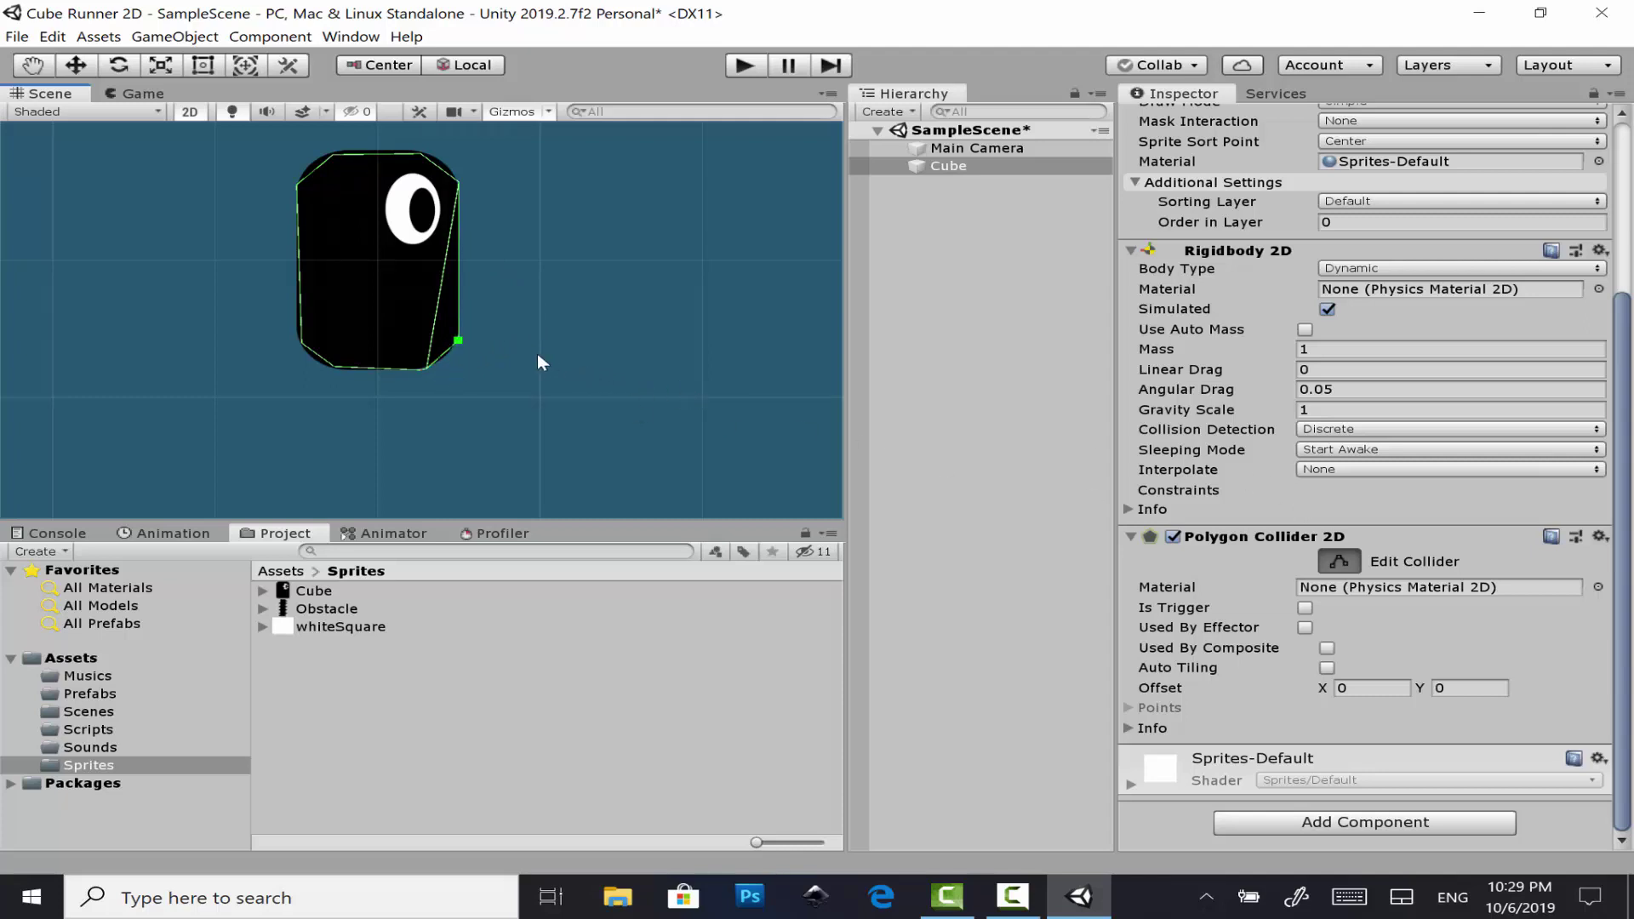
{"action": "left_click", "coordinate": [483, 340]}
{"action": "key", "text": "ctrl"}
{"action": "key", "text": "ctrl+s"}
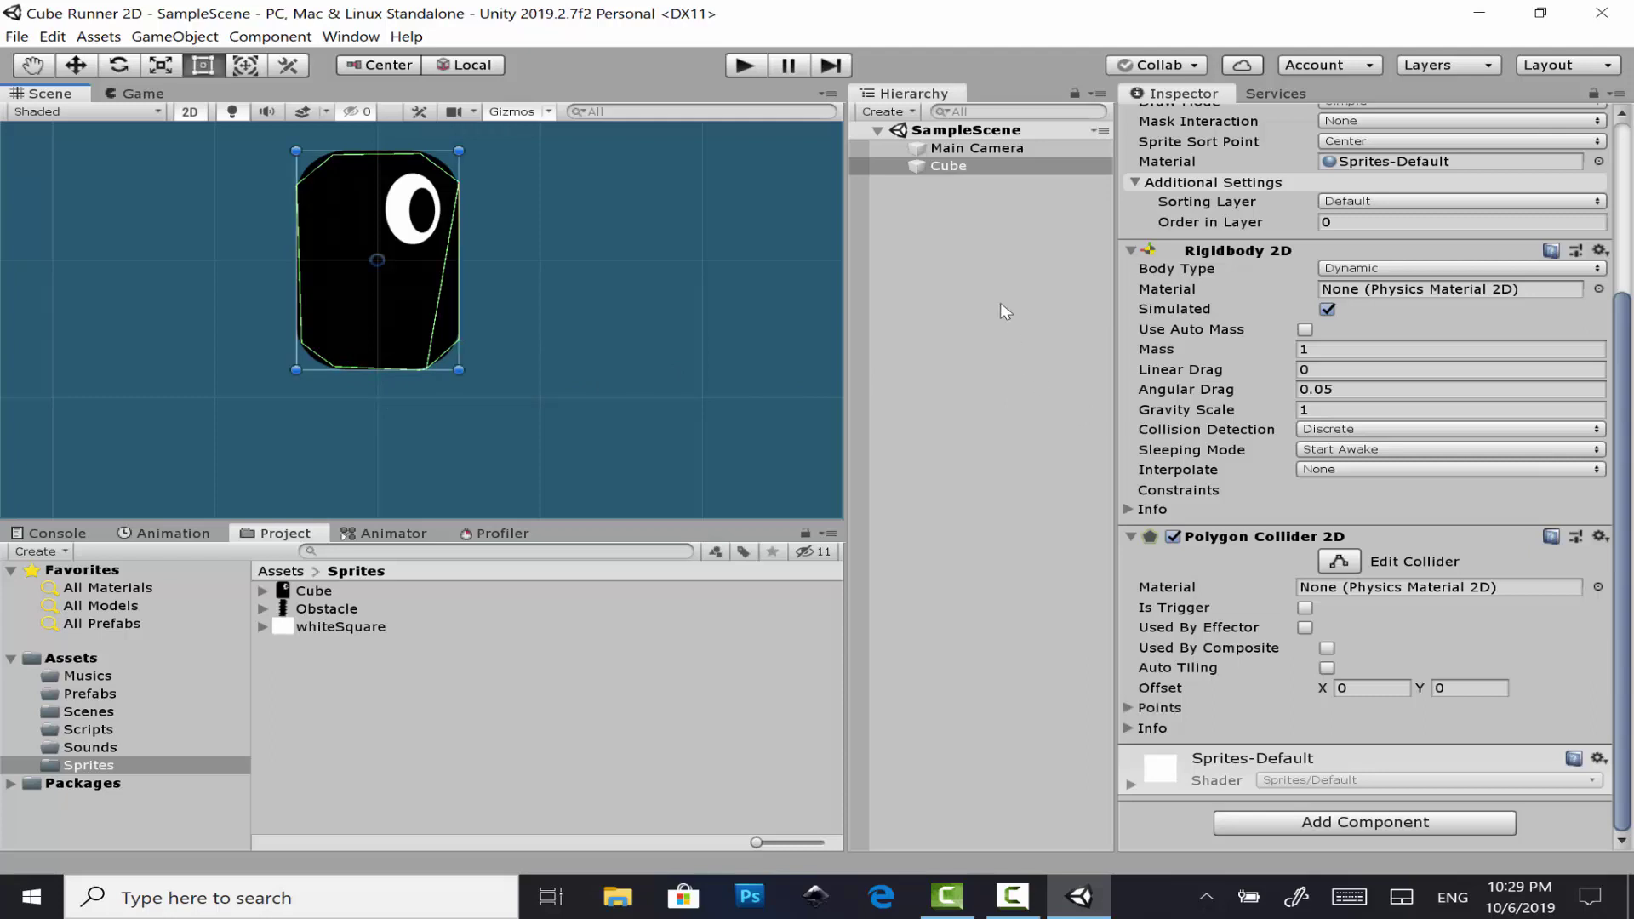
- Rename the Cube object to Player in the Hierarchy
{"action": "left_click", "coordinate": [1003, 297]}
{"action": "left_click", "coordinate": [998, 167]}
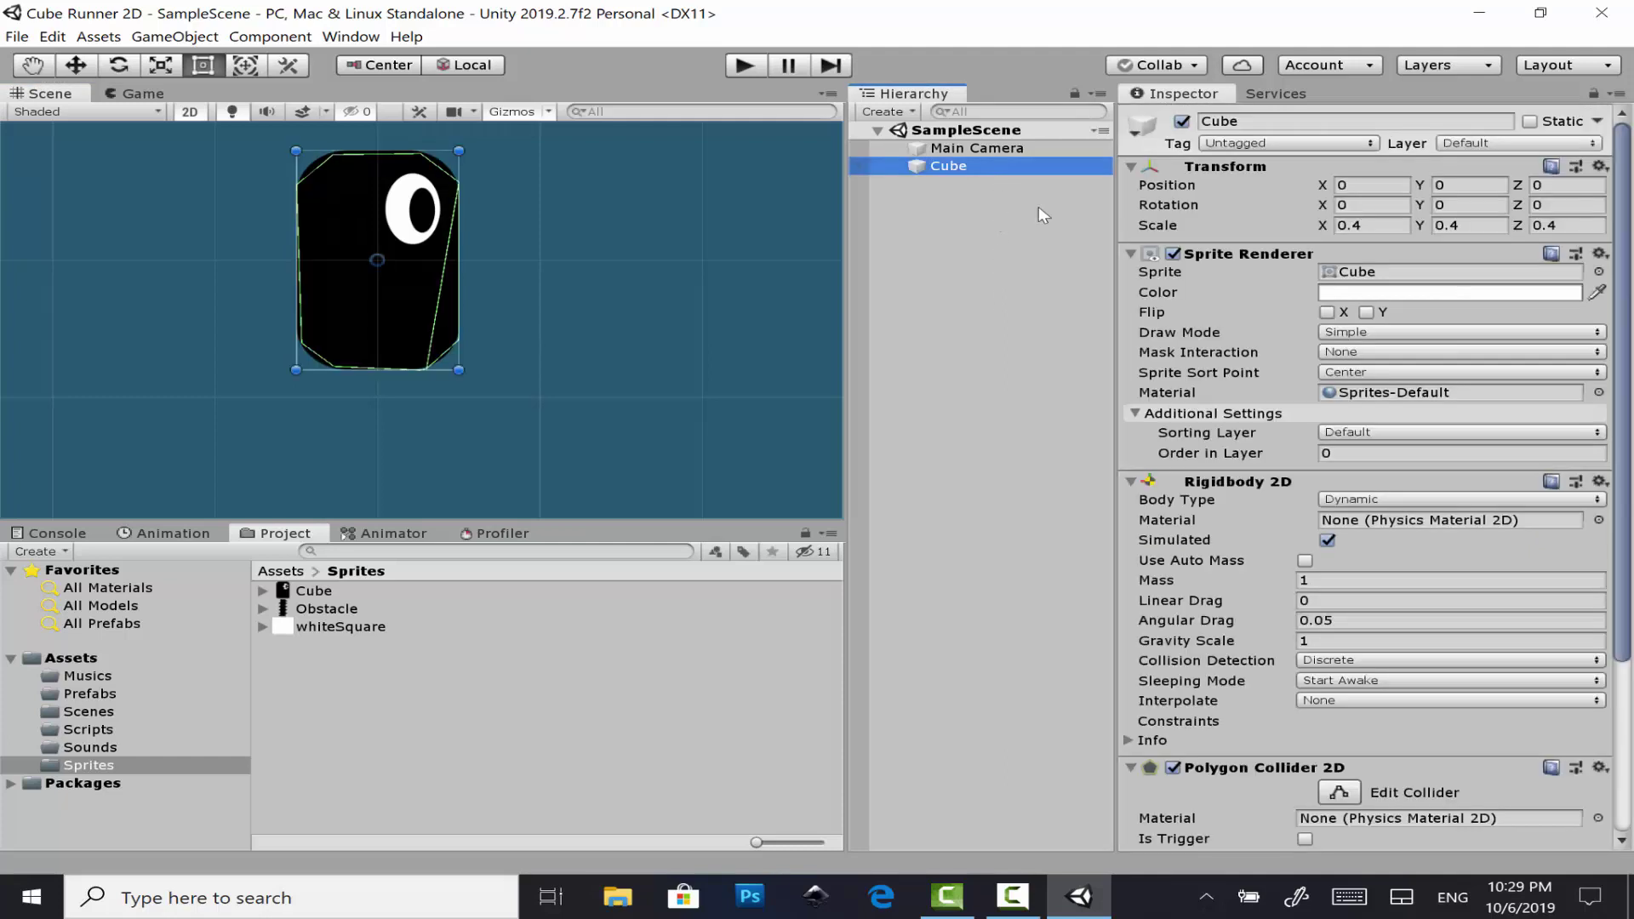
{"action": "key", "text": "F2"}
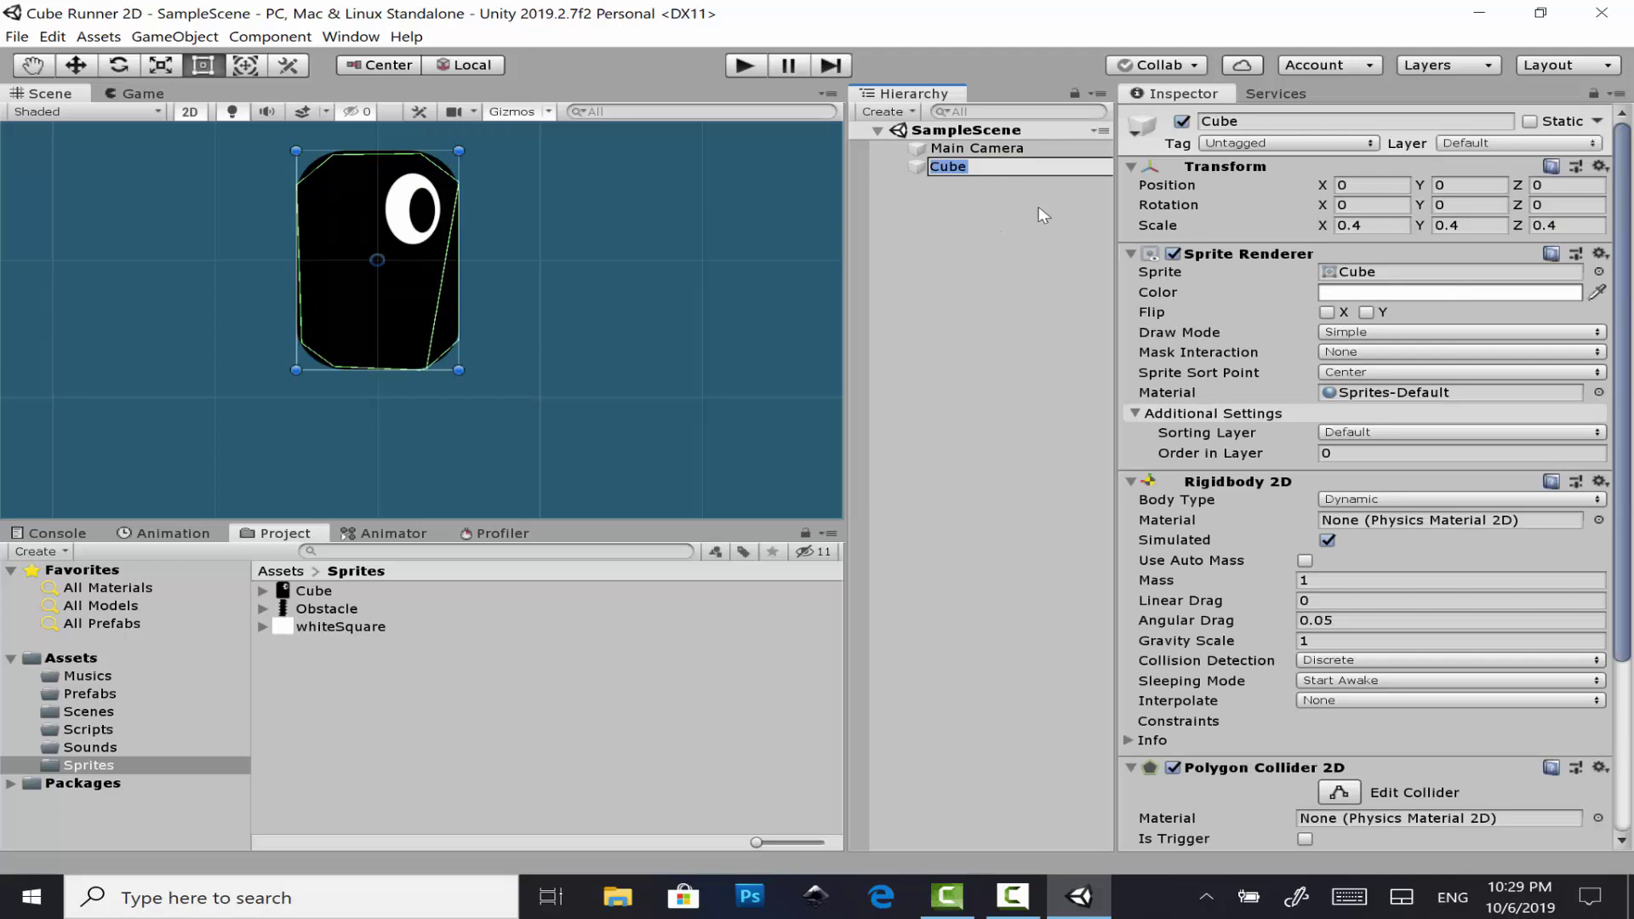
{"action": "type", "text": "Player"}
{"action": "key", "text": "Return"}
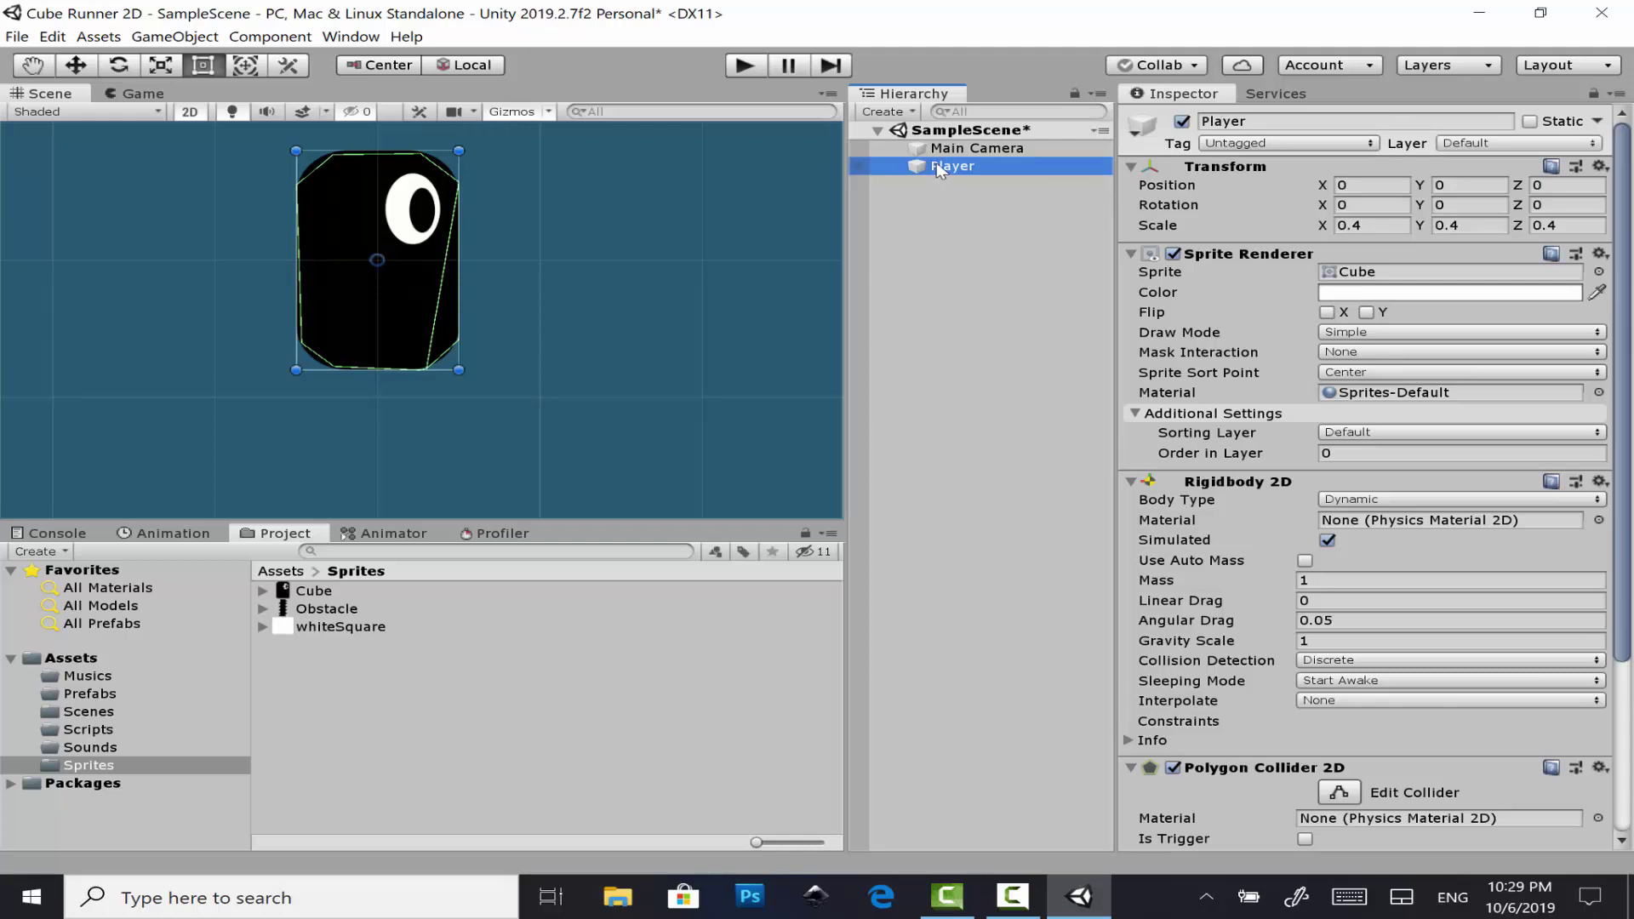
- Make Player a prefab in Assets/Prefabs and preview it in the Game view
{"action": "mouse_move", "coordinate": [936, 171]}
{"action": "left_mouse_down"}
{"action": "mouse_move", "coordinate": [450, 551]}
{"action": "mouse_move", "coordinate": [165, 696]}
{"action": "left_mouse_up"}
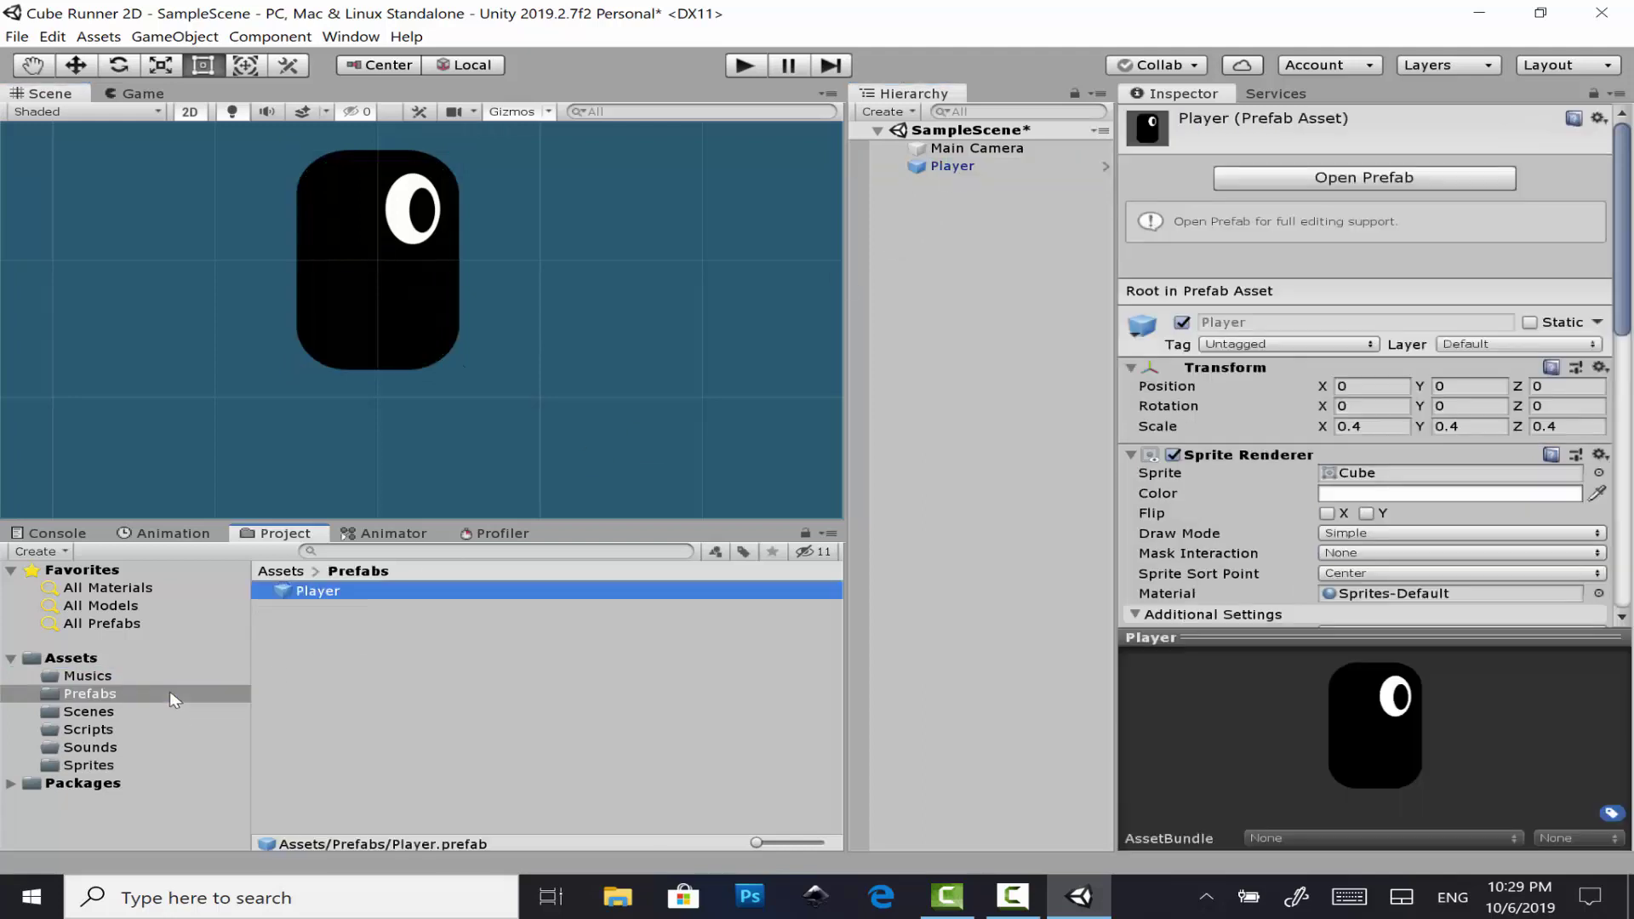
{"action": "left_click", "coordinate": [136, 95]}
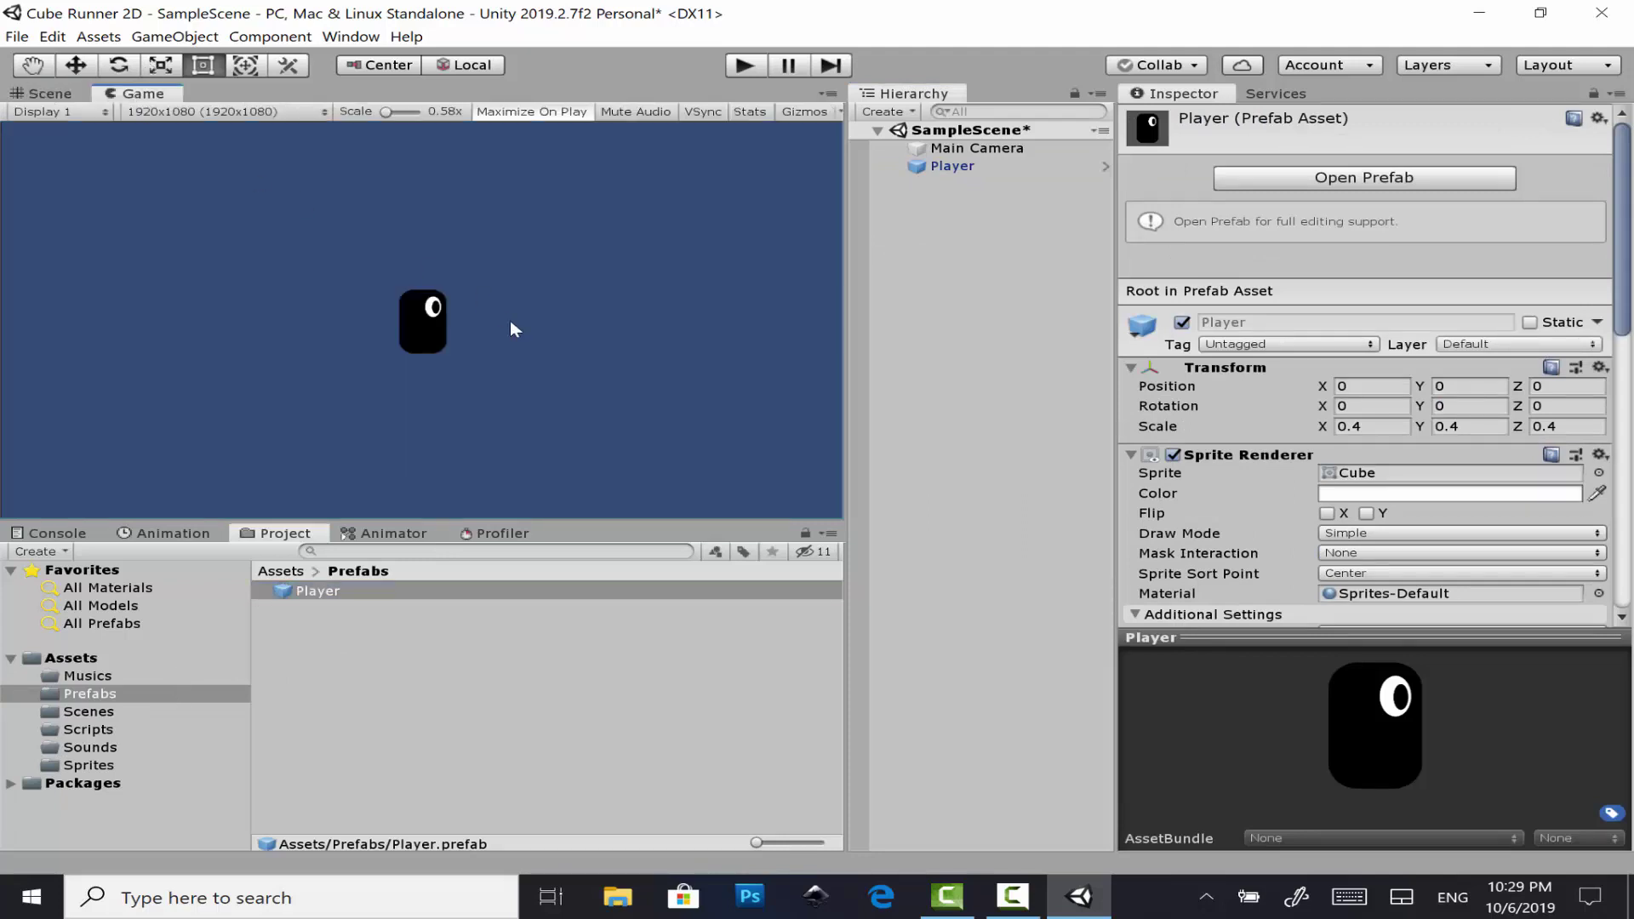
{"action": "left_click", "coordinate": [88, 726]}
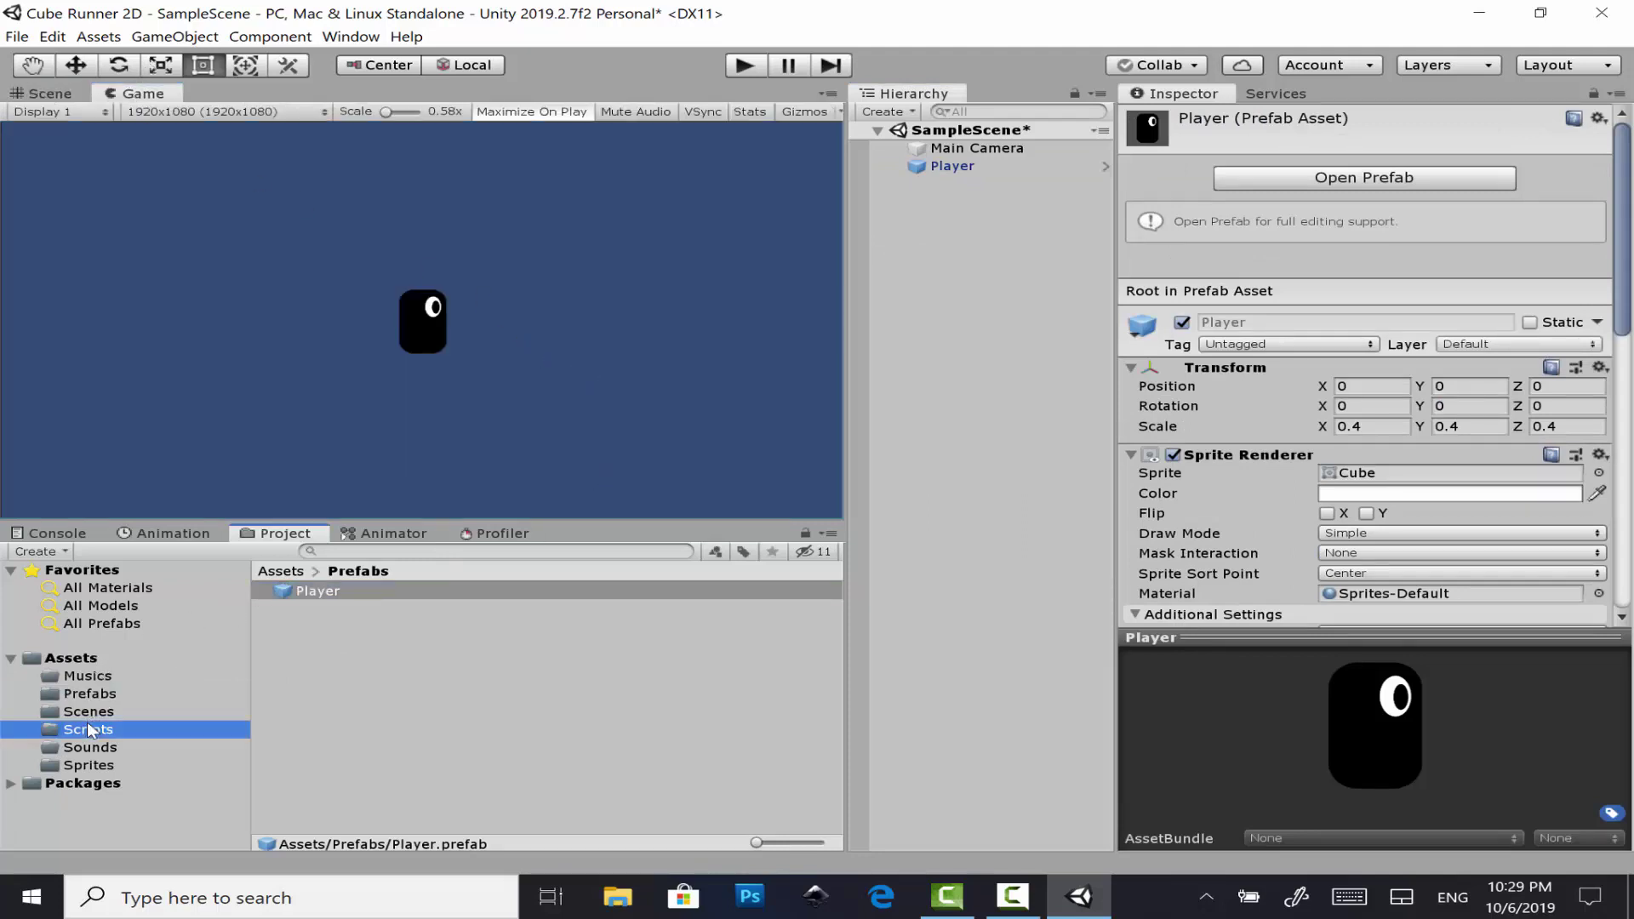
- Add the Obstacle sprite to the scene and move it right of the Player to X 3.66
{"action": "left_click", "coordinate": [107, 765]}
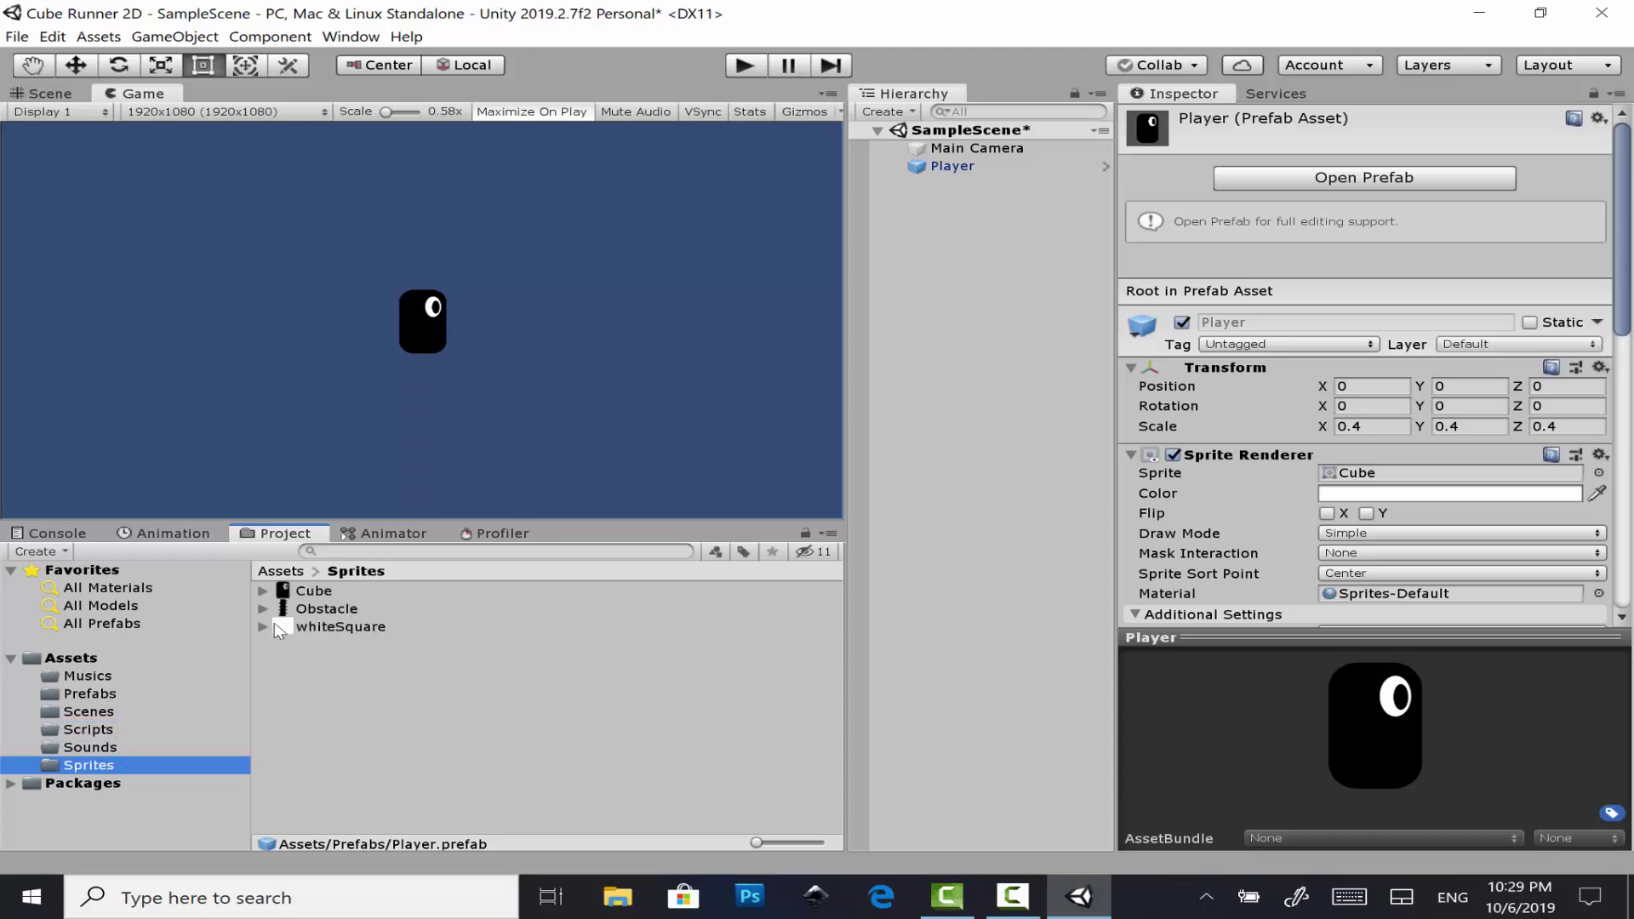
{"action": "left_click_drag", "start_coordinate": [330, 610], "coordinate": [945, 468]}
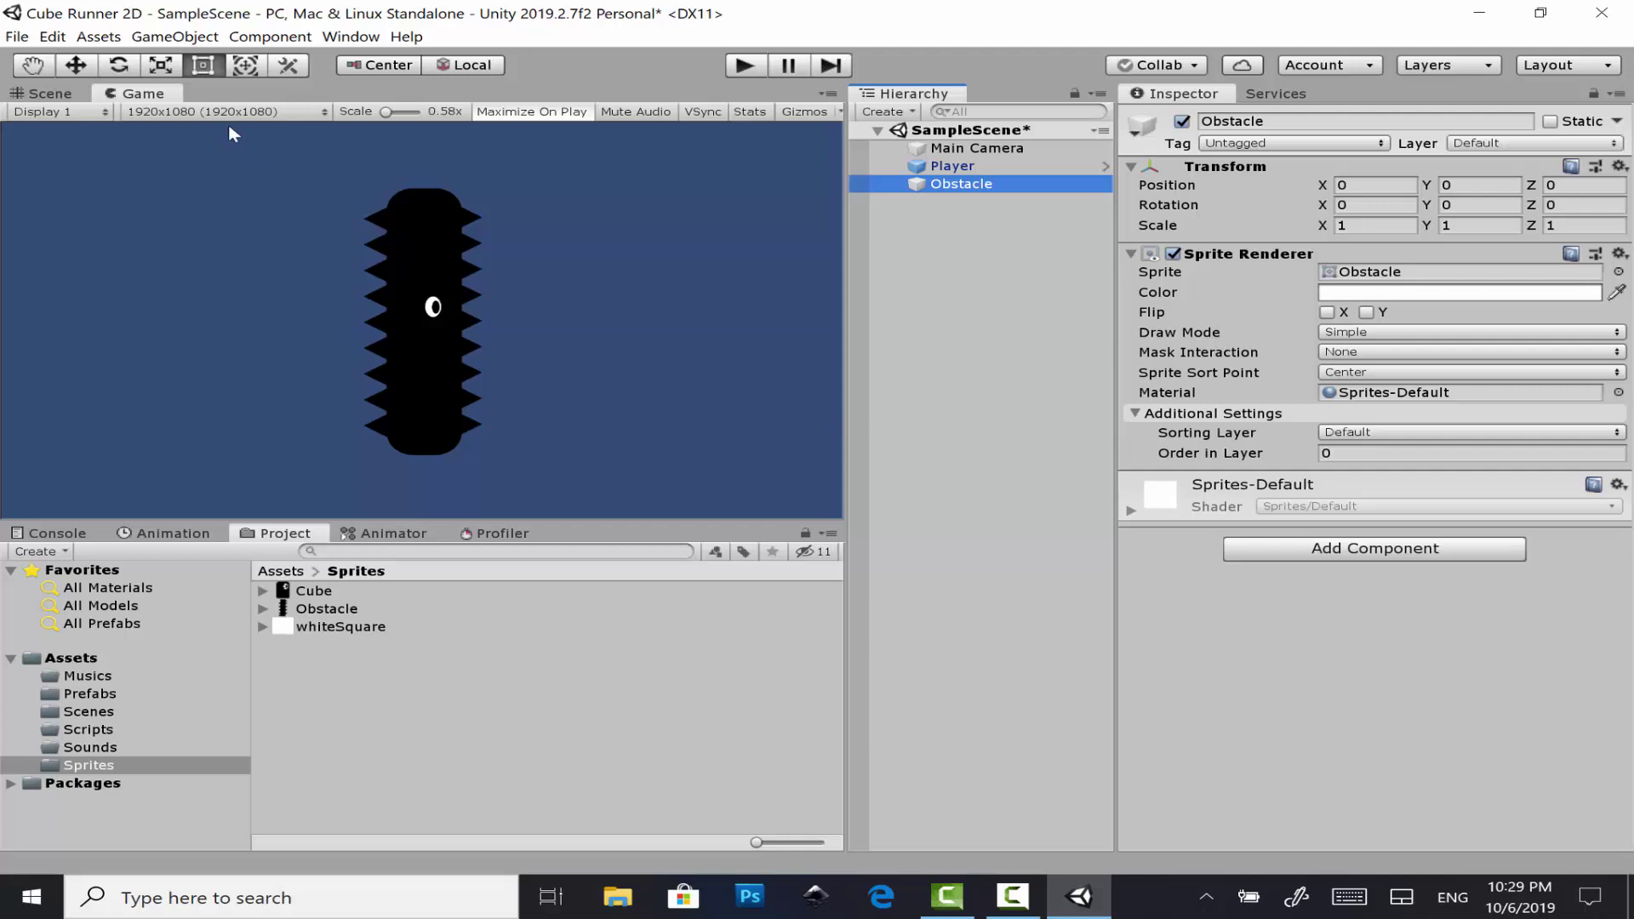
{"action": "left_click", "coordinate": [85, 67]}
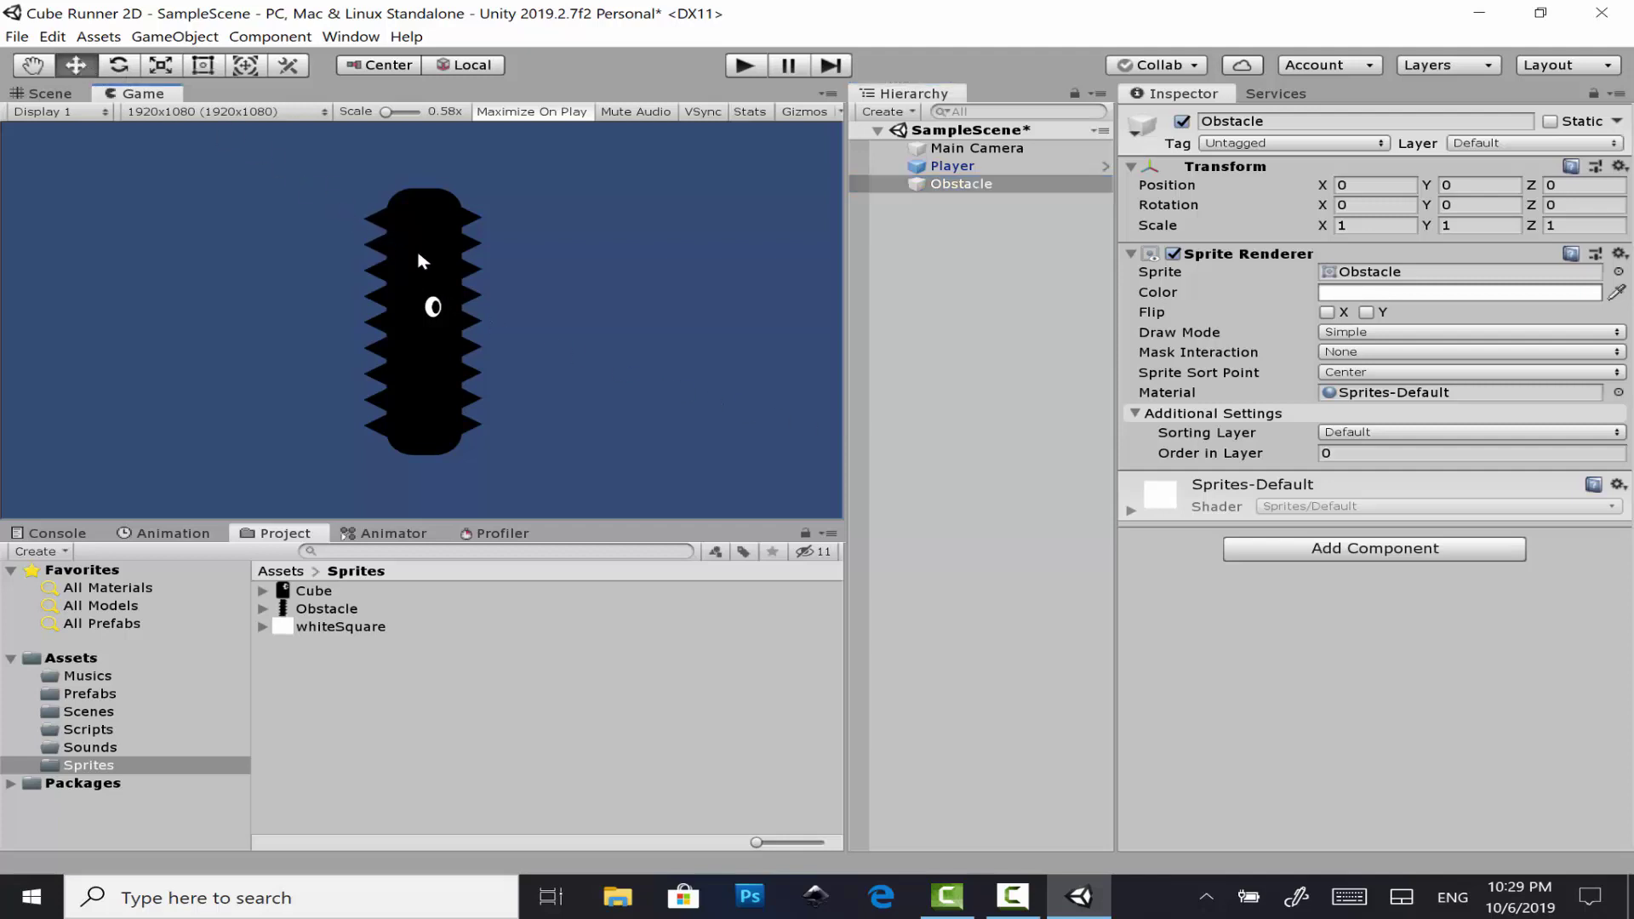
{"action": "left_click", "coordinate": [72, 94]}
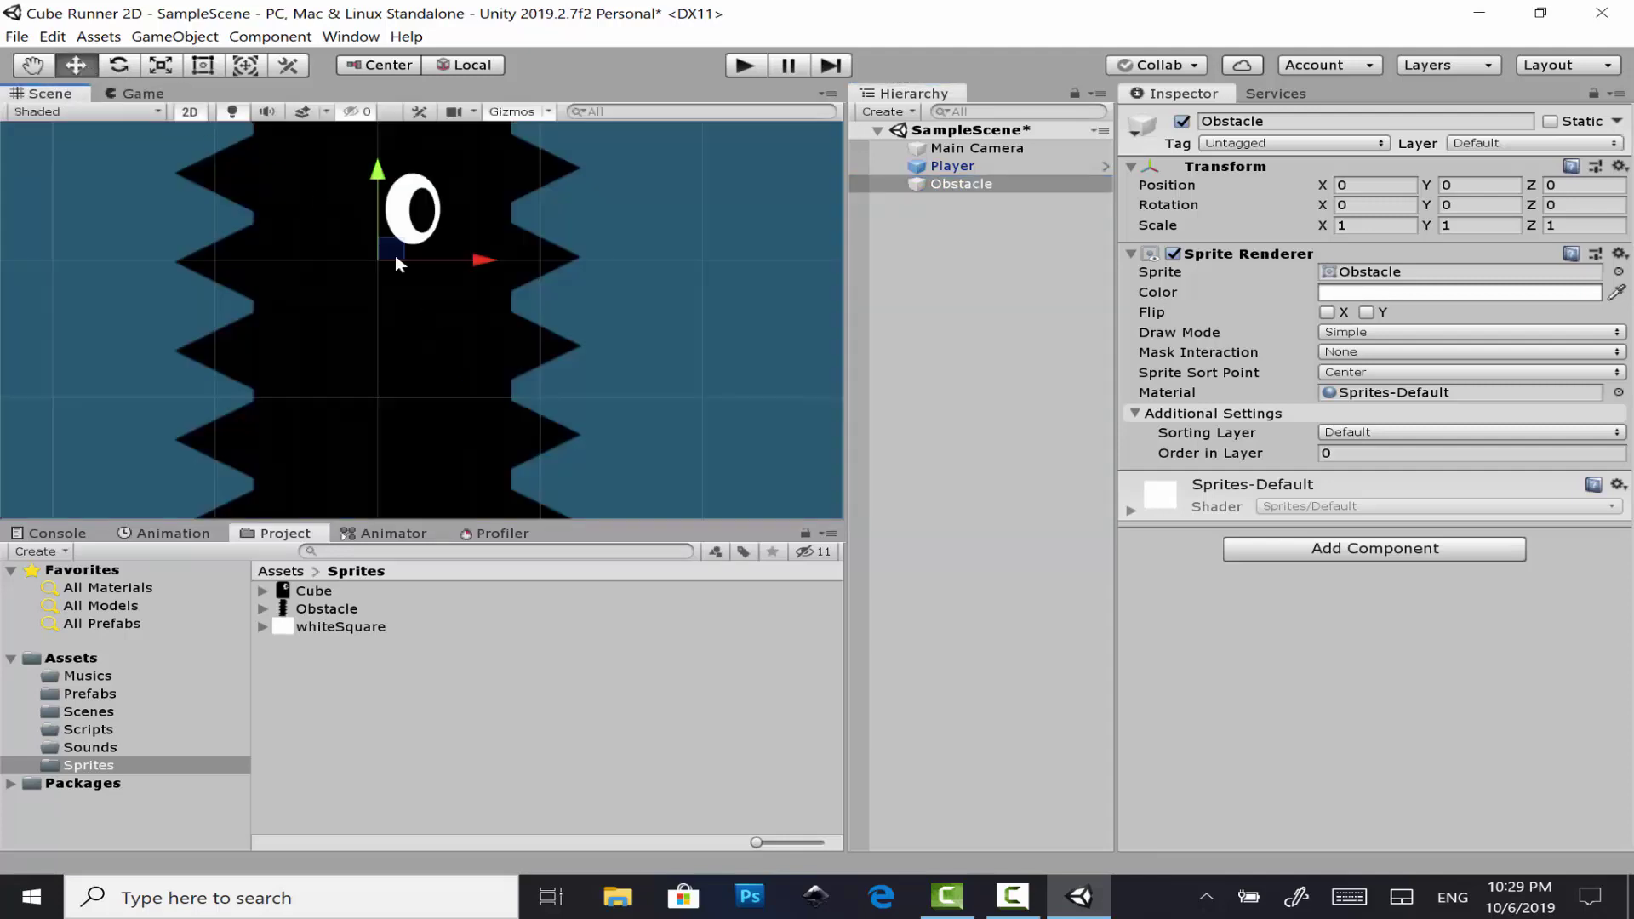
{"action": "scroll", "coordinate": [491, 296], "scroll_direction": "down", "scroll_amount": 1}
{"action": "scroll", "coordinate": [486, 293], "scroll_direction": "down", "scroll_amount": 2}
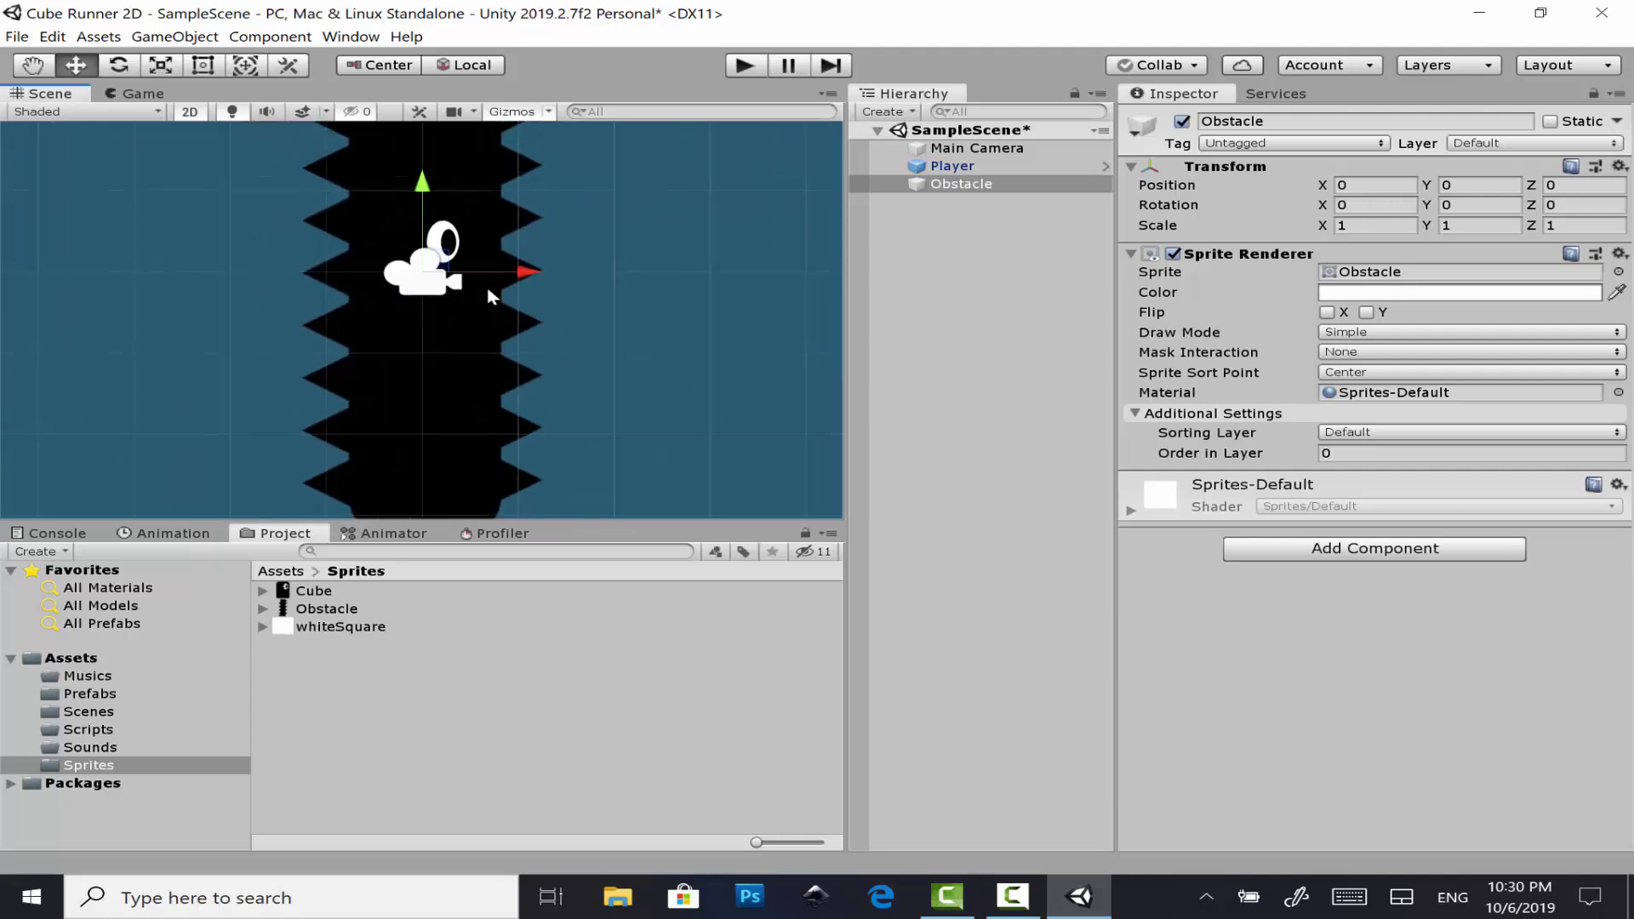
{"action": "scroll", "coordinate": [477, 289], "scroll_direction": "down", "scroll_amount": 2}
{"action": "scroll", "coordinate": [469, 285], "scroll_direction": "down", "scroll_amount": 2}
{"action": "scroll", "coordinate": [466, 281], "scroll_direction": "down", "scroll_amount": 1}
{"action": "left_click_drag", "start_coordinate": [467, 281], "coordinate": [655, 274]}
{"action": "left_click", "coordinate": [160, 96]}
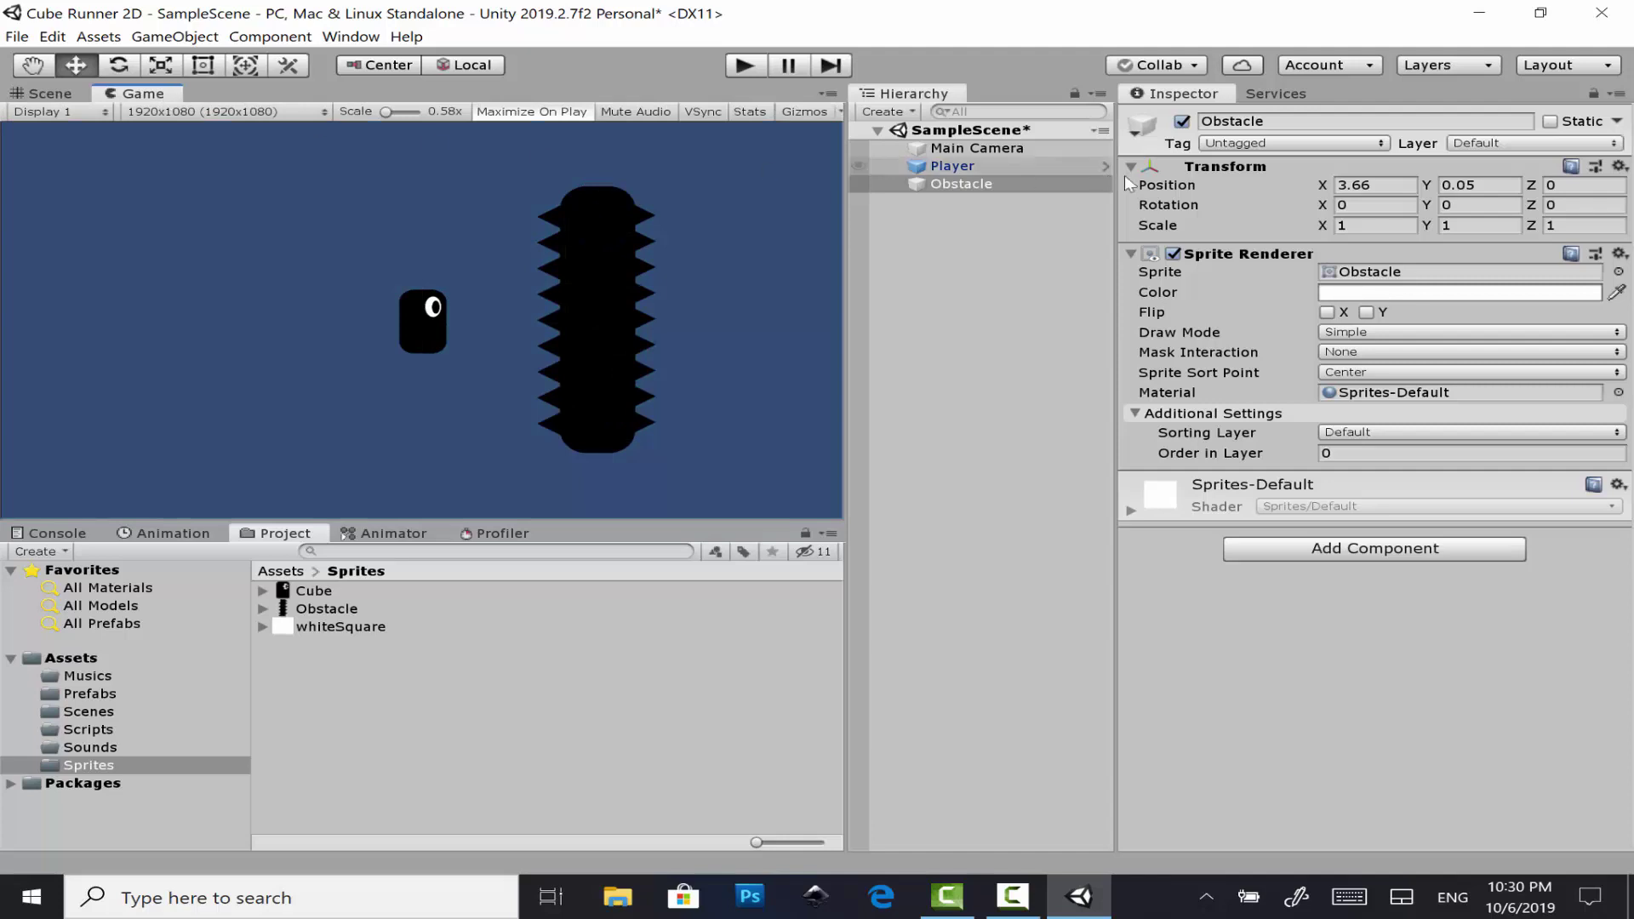
- Set the Obstacle's Scale X, Y and Z to 0.6 and save the scene
{"action": "left_click", "coordinate": [1356, 227]}
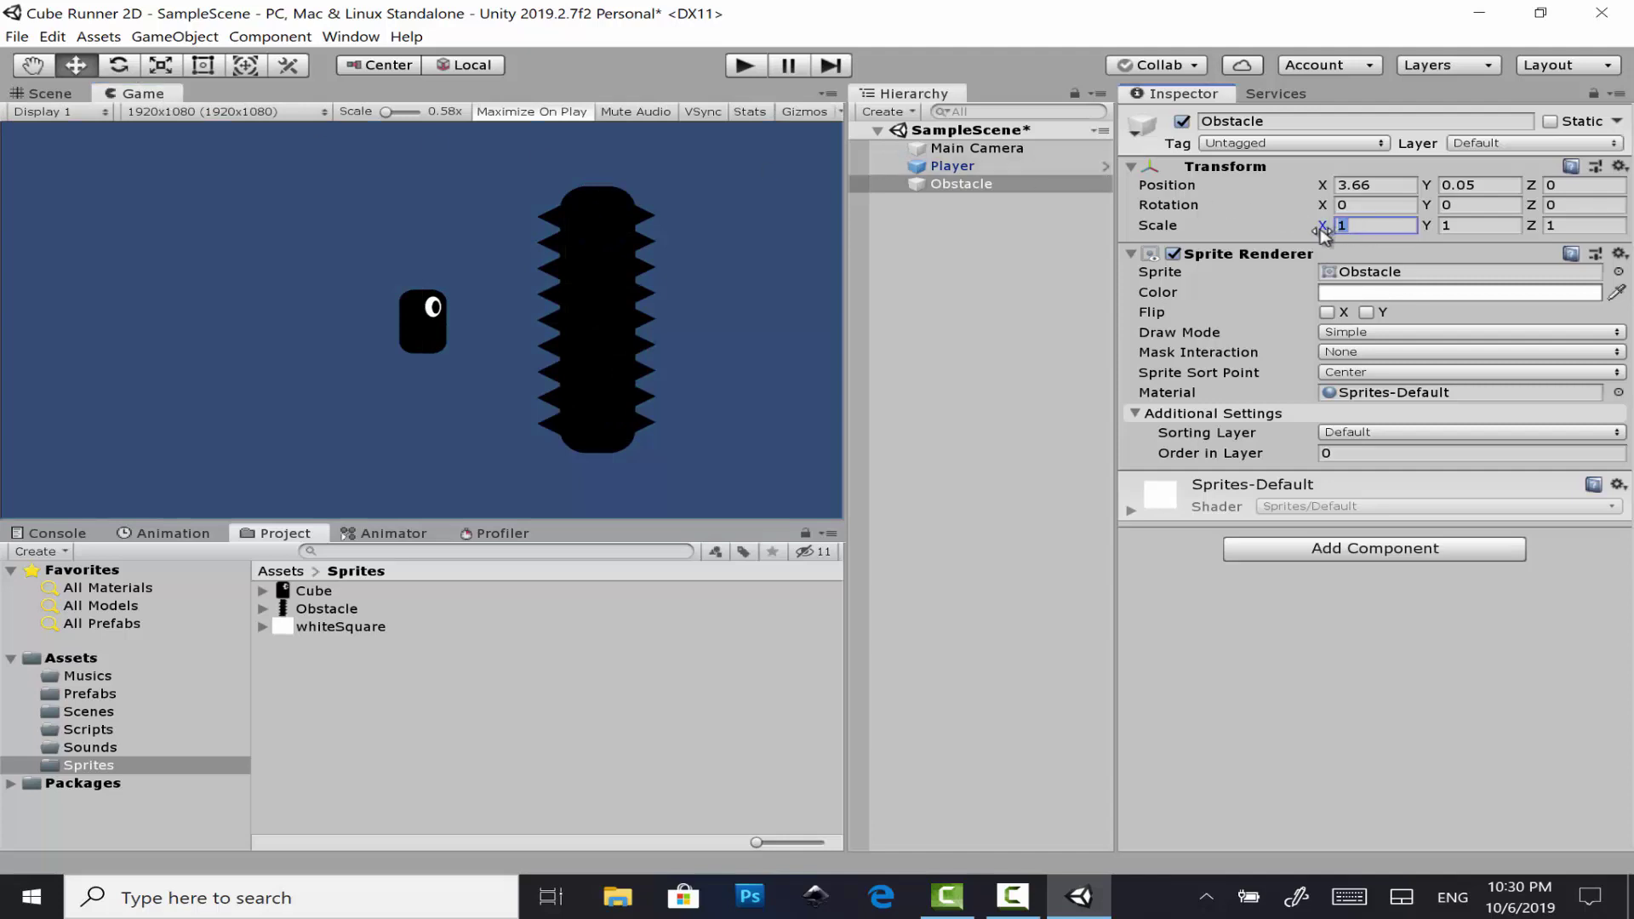
{"action": "type", "text": "0."}
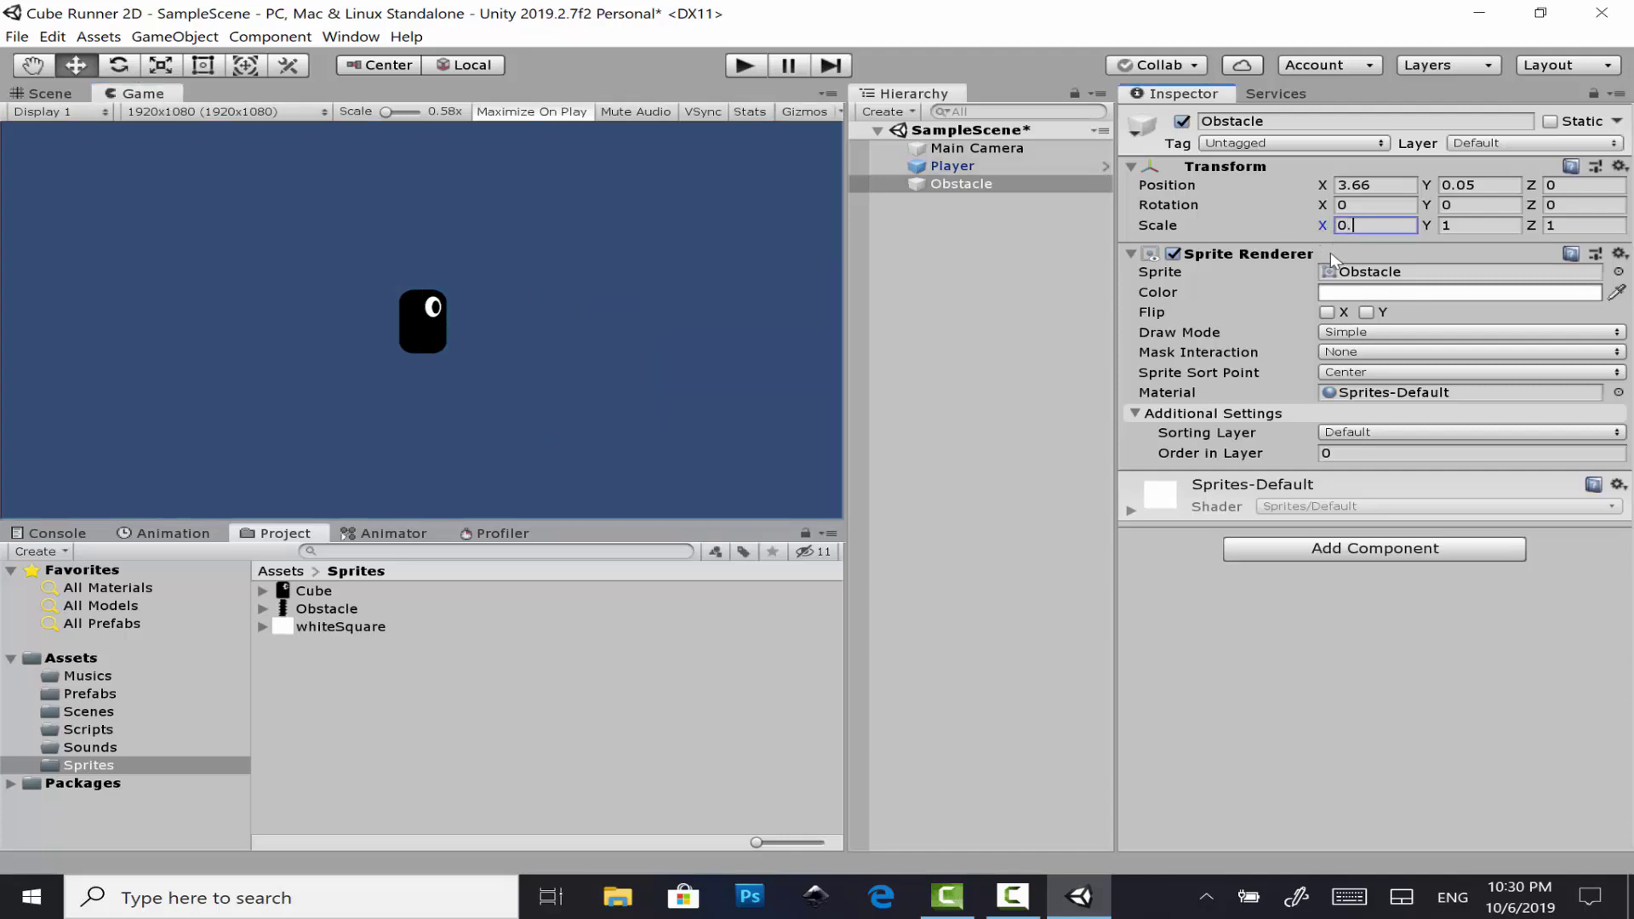
{"action": "type", "text": "7"}
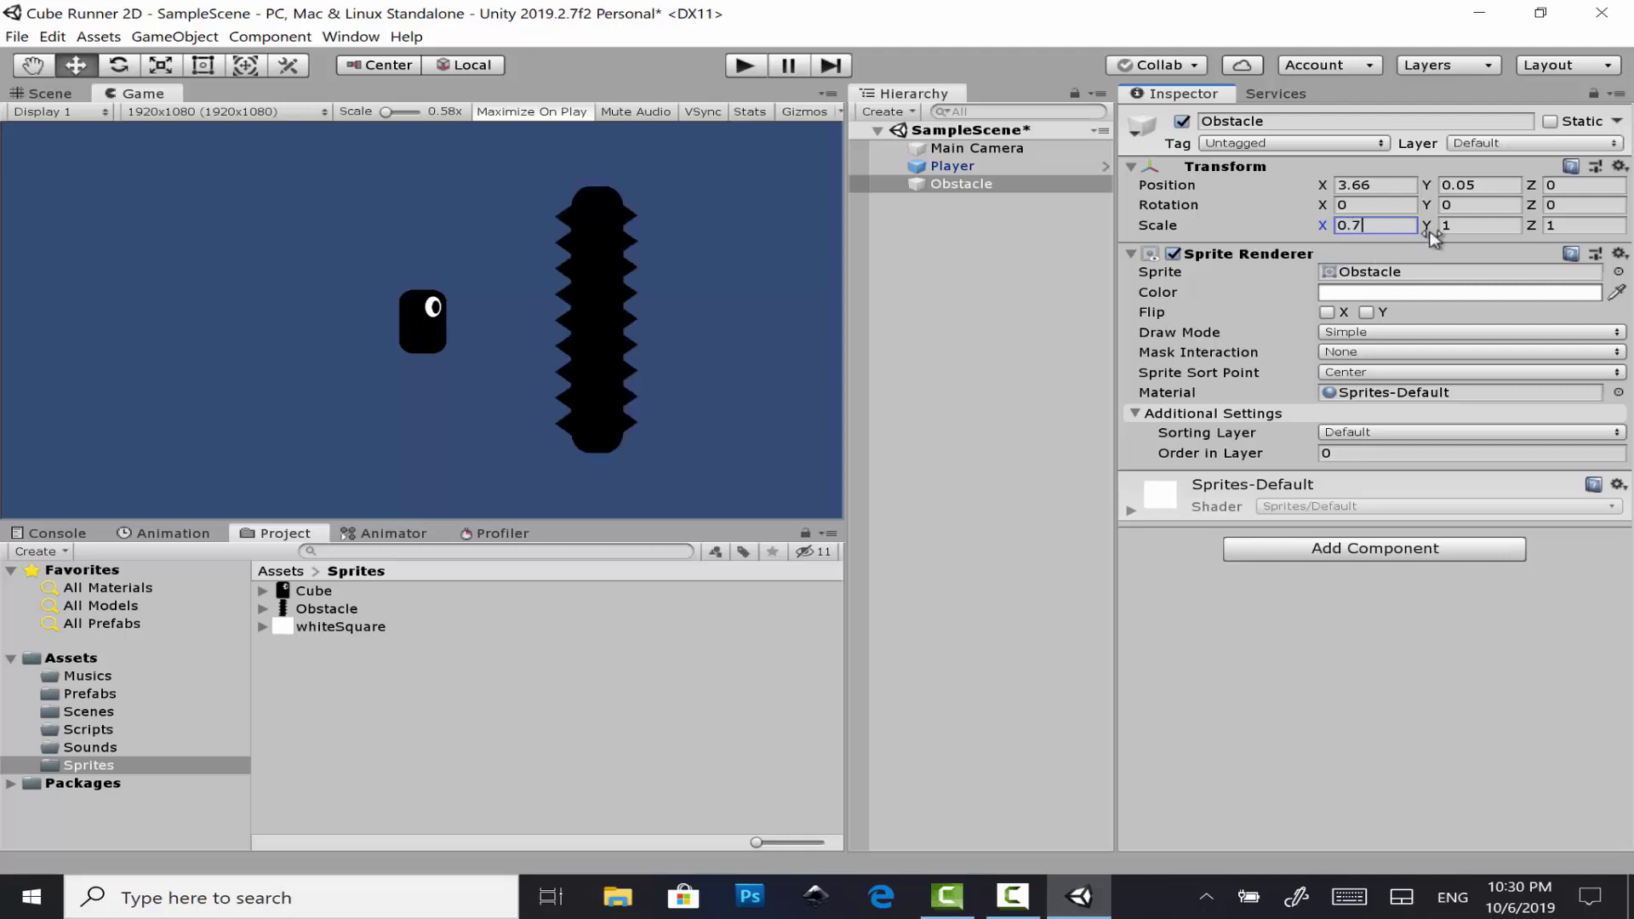
{"action": "key", "text": "Tab"}
{"action": "type", "text": "0.7"}
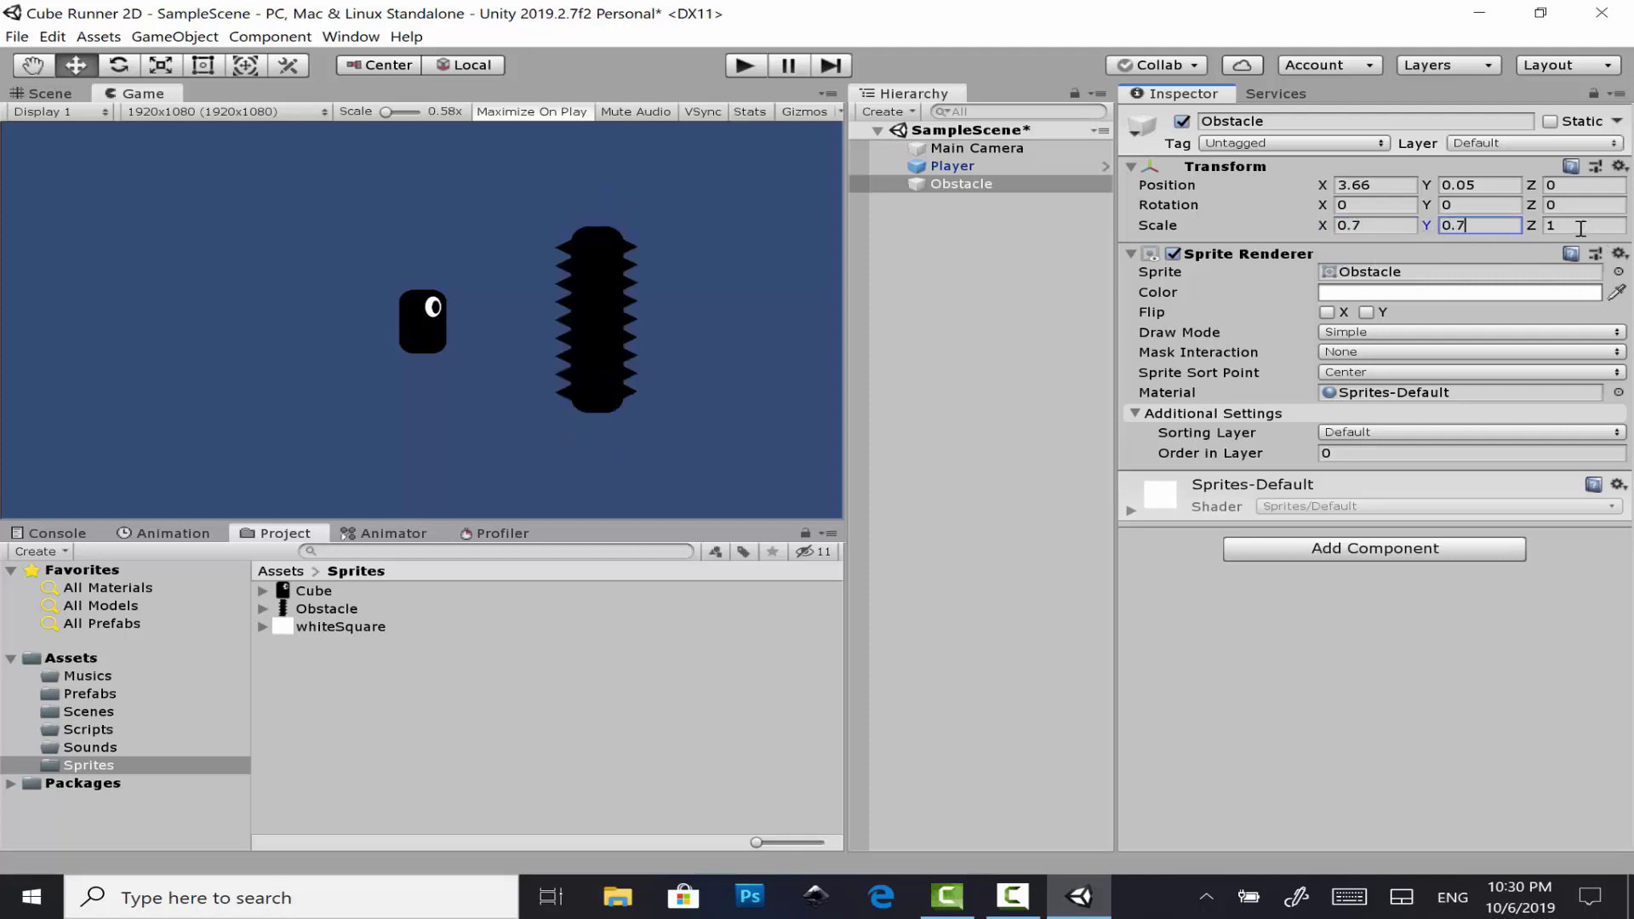
{"action": "key", "text": "Tab"}
{"action": "type", "text": "0."}
{"action": "left_click", "coordinate": [1354, 228]}
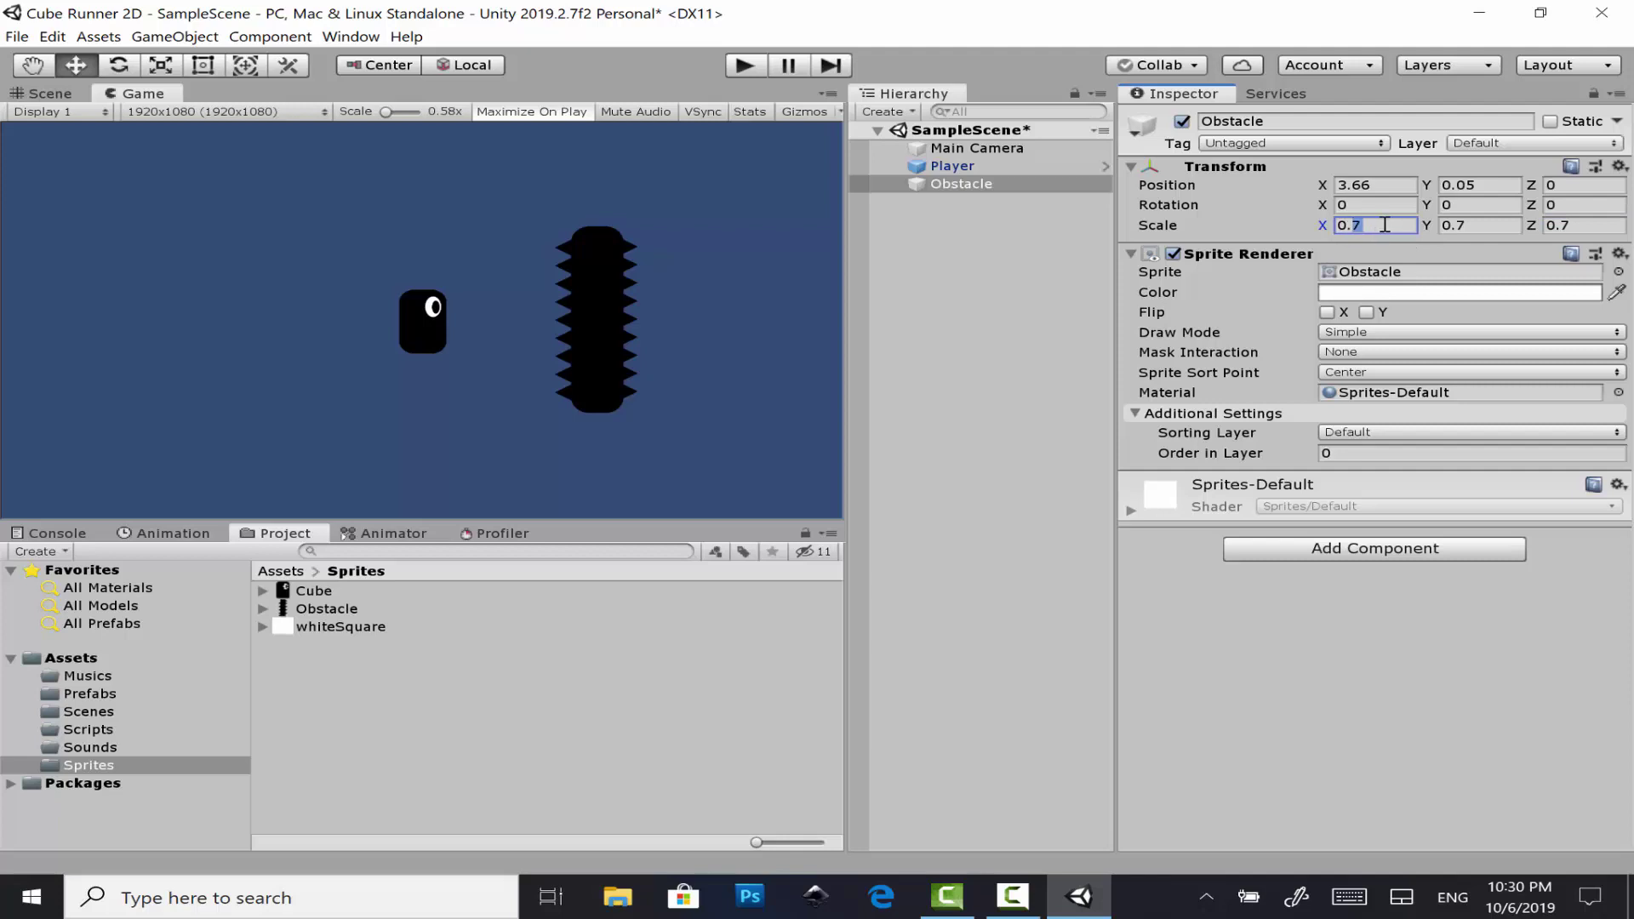
{"action": "key", "text": "BackSpace"}
{"action": "type", "text": "6"}
{"action": "left_click", "coordinate": [1458, 224]}
{"action": "key", "text": "BackSpace"}
{"action": "type", "text": "6"}
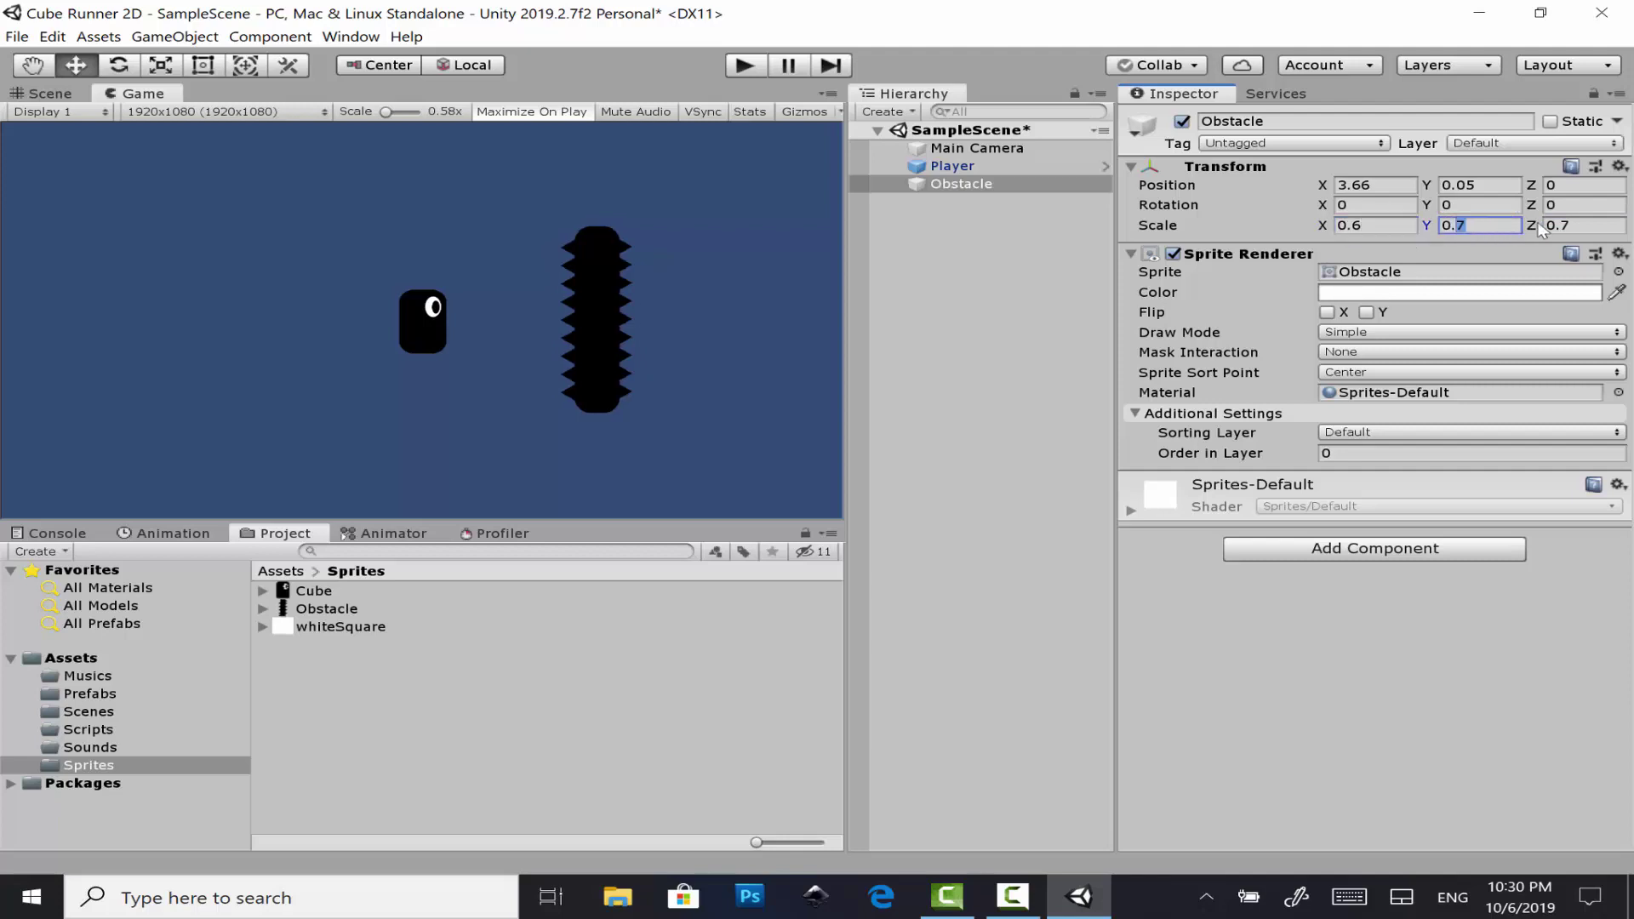
{"action": "left_click", "coordinate": [1580, 225]}
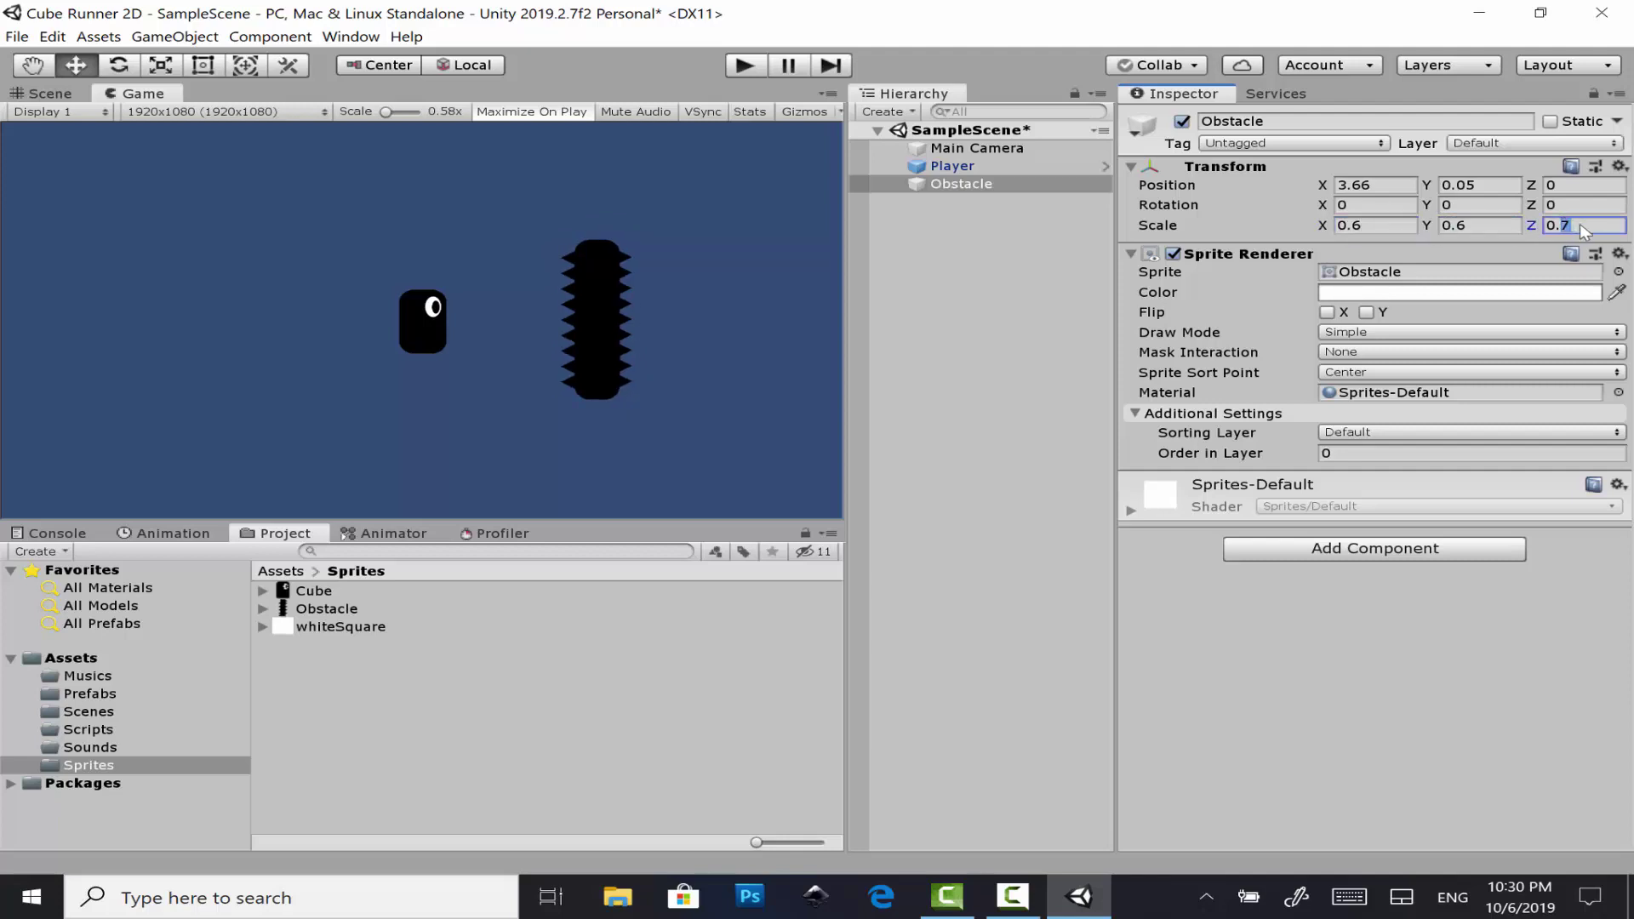
{"action": "type", "text": "0.6"}
{"action": "key", "text": "ctrl+s"}
- Add a Rigidbody 2D component to the Obstacle
{"action": "left_click", "coordinate": [1413, 552]}
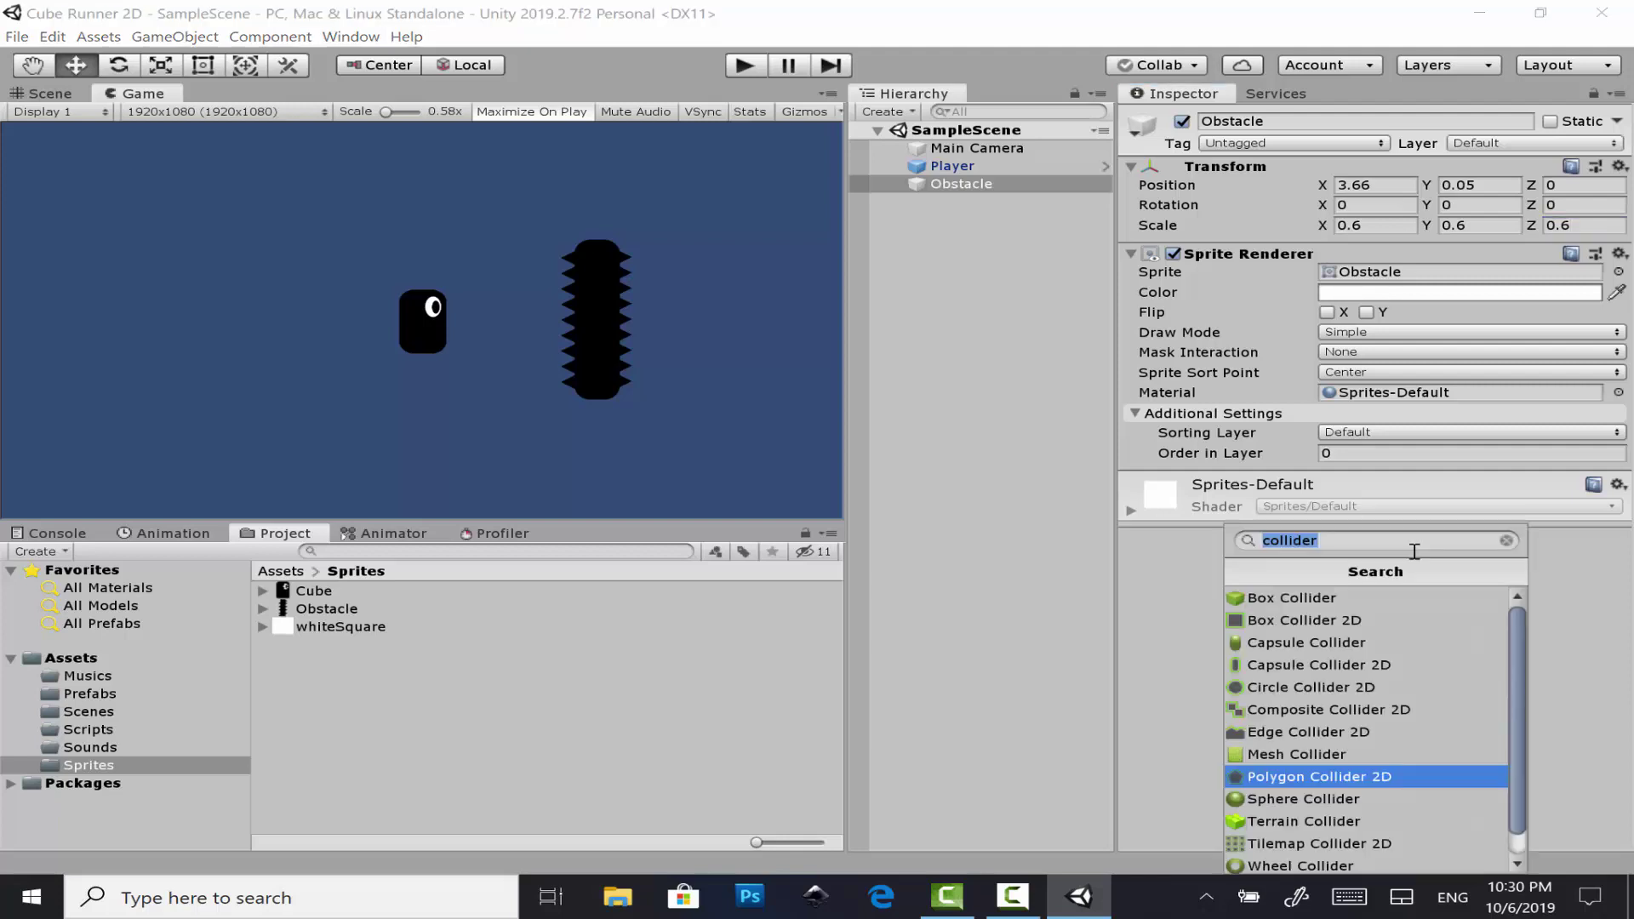
{"action": "type", "text": "ri"}
{"action": "key", "text": "Up"}
{"action": "key", "text": "Up"}
{"action": "key", "text": "Up"}
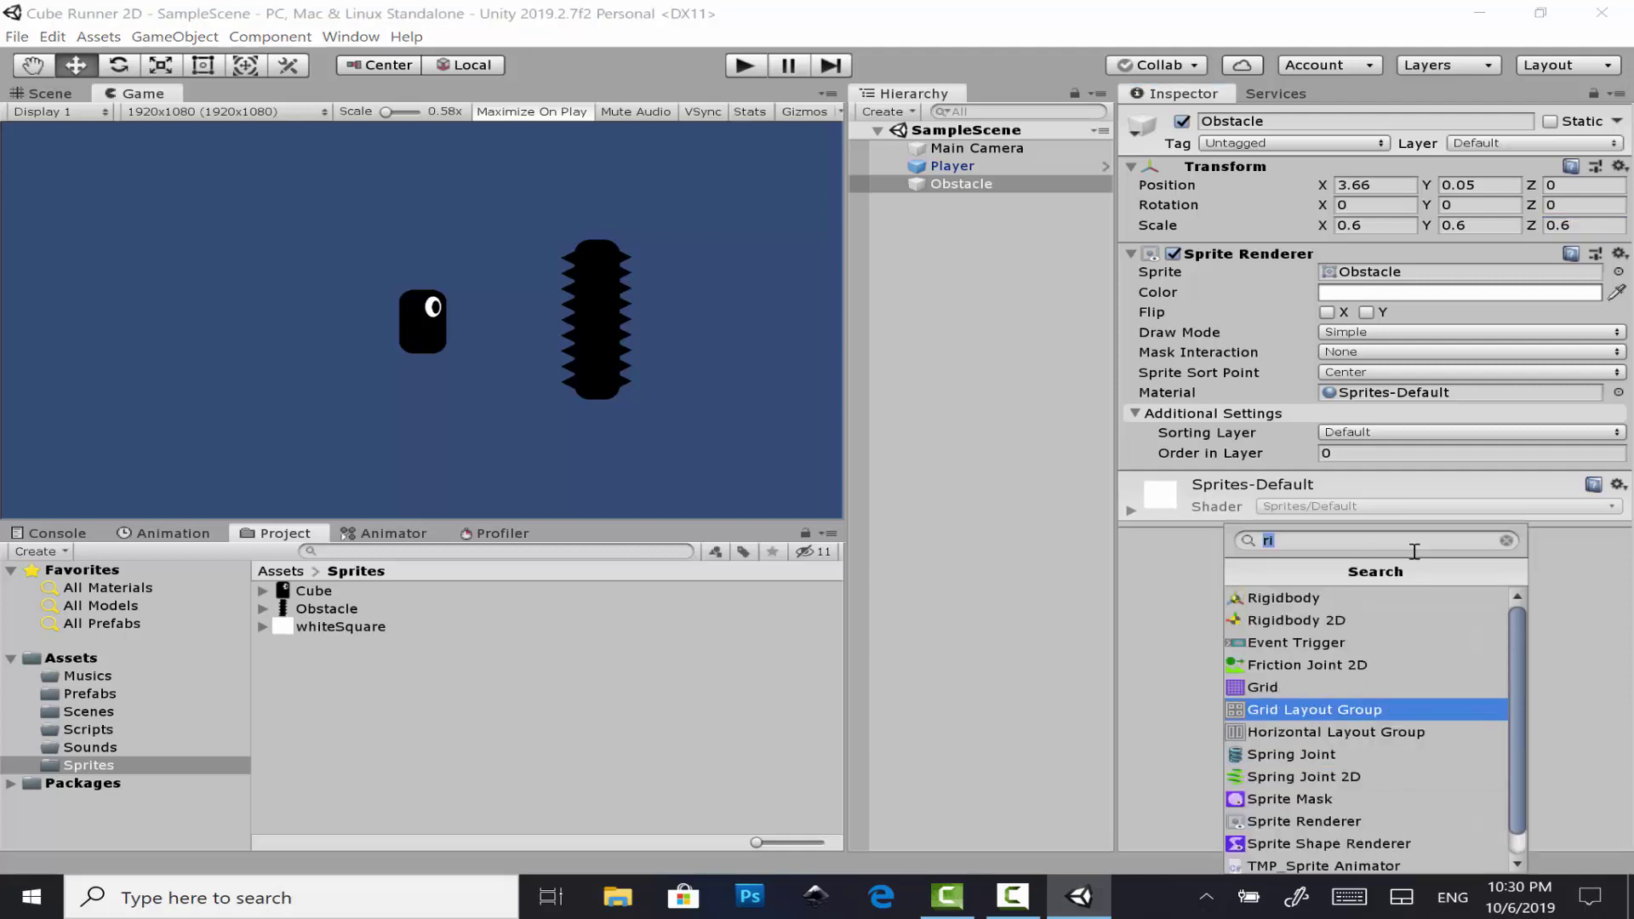
{"action": "key", "text": "Up"}
{"action": "key", "text": "Up"}
{"action": "key", "text": "Up"}
{"action": "key", "text": "Up"}
{"action": "key", "text": "Return"}
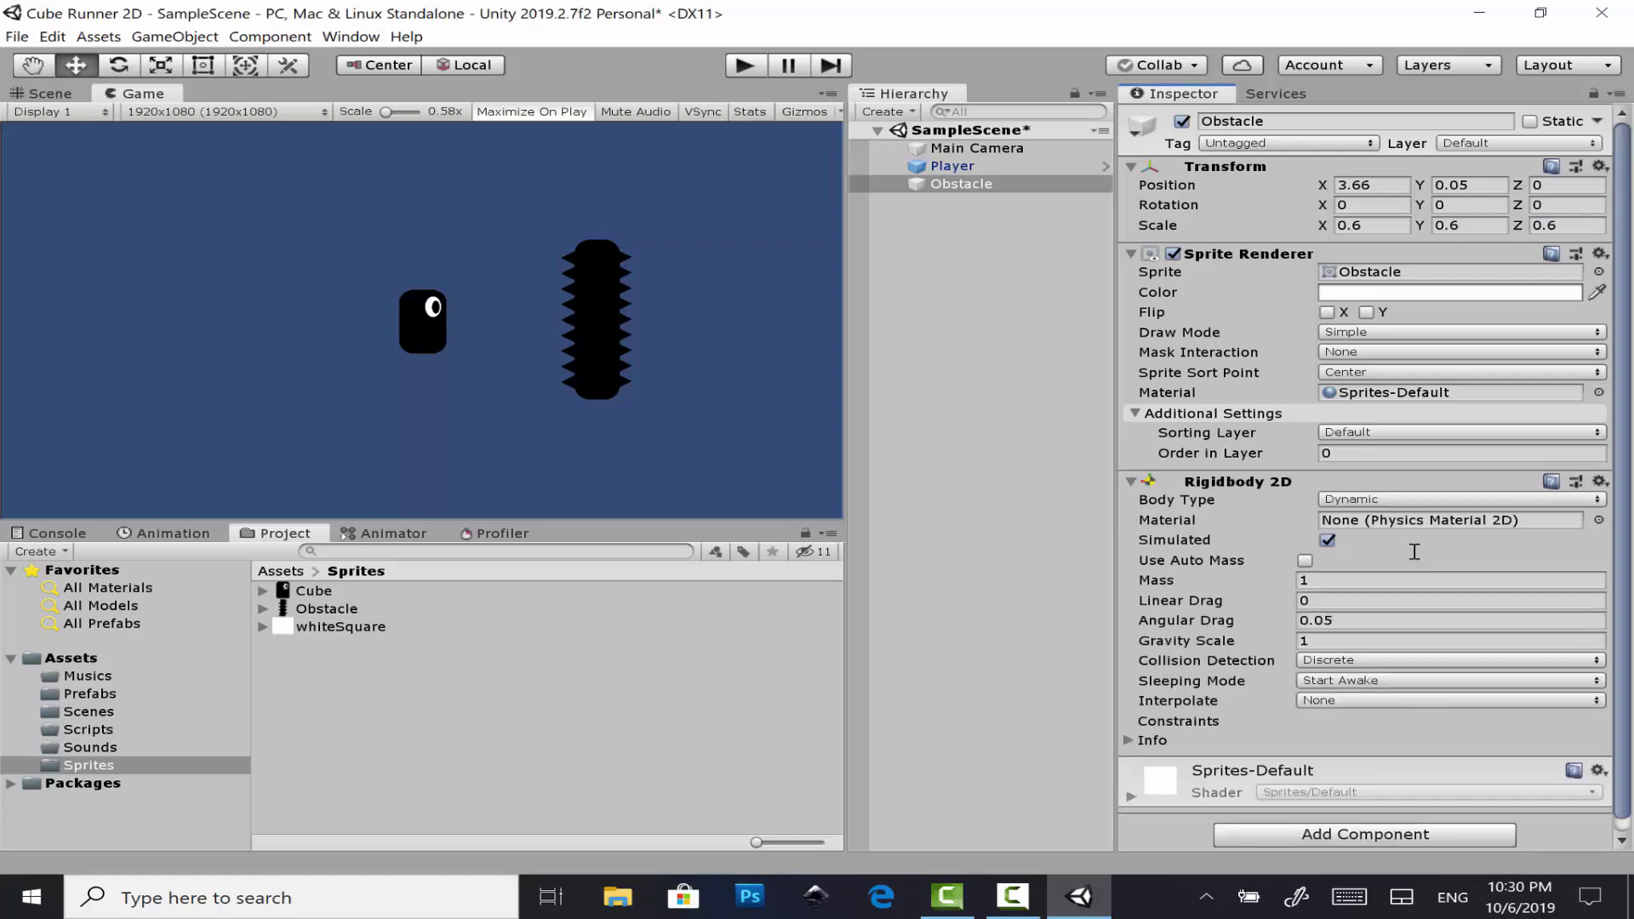
{"action": "scroll", "coordinate": [1414, 552], "scroll_direction": "down", "scroll_amount": 1}
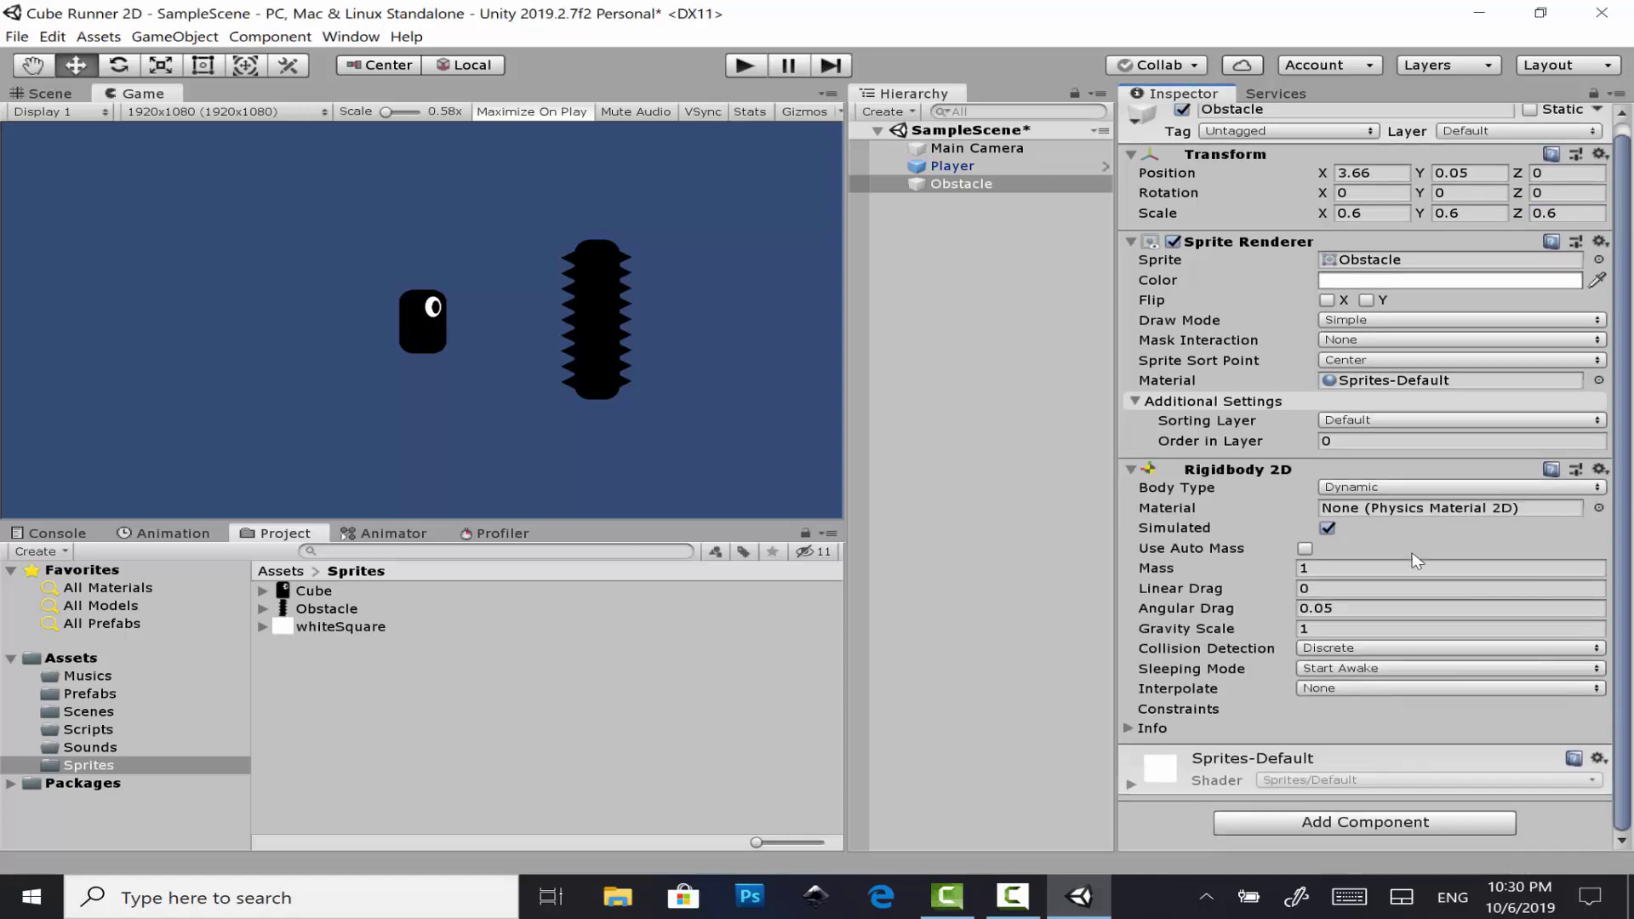
- Add a Polygon Collider 2D to the Obstacle and view its outline in the Scene view
{"action": "left_click", "coordinate": [1414, 822]}
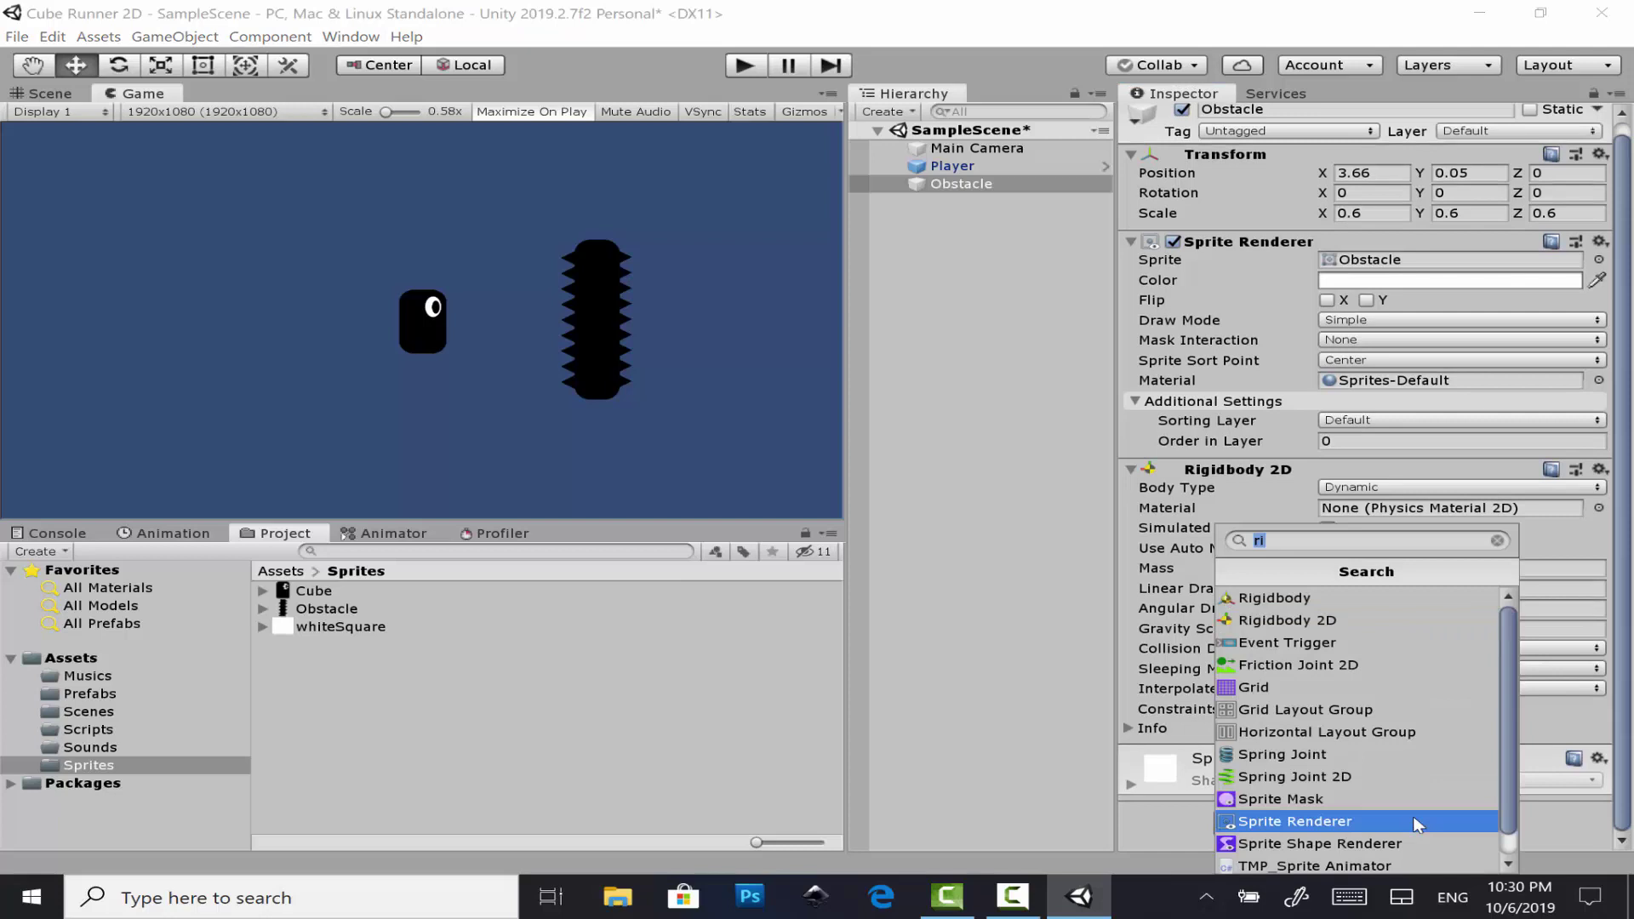
{"action": "type", "text": "po"}
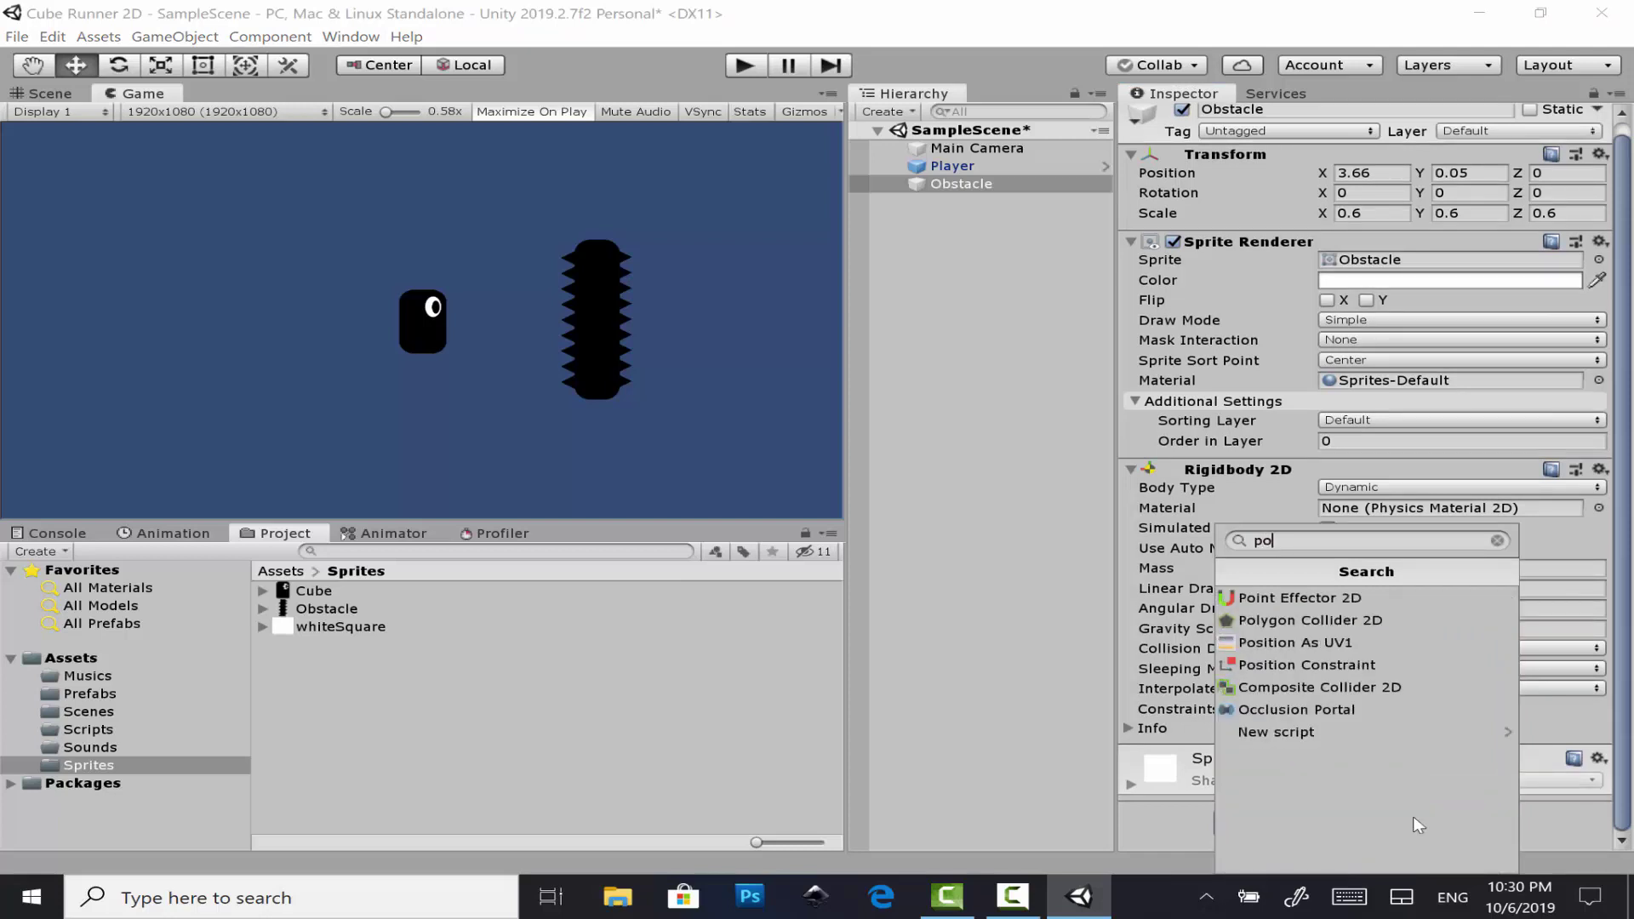
{"action": "left_click", "coordinate": [1343, 625]}
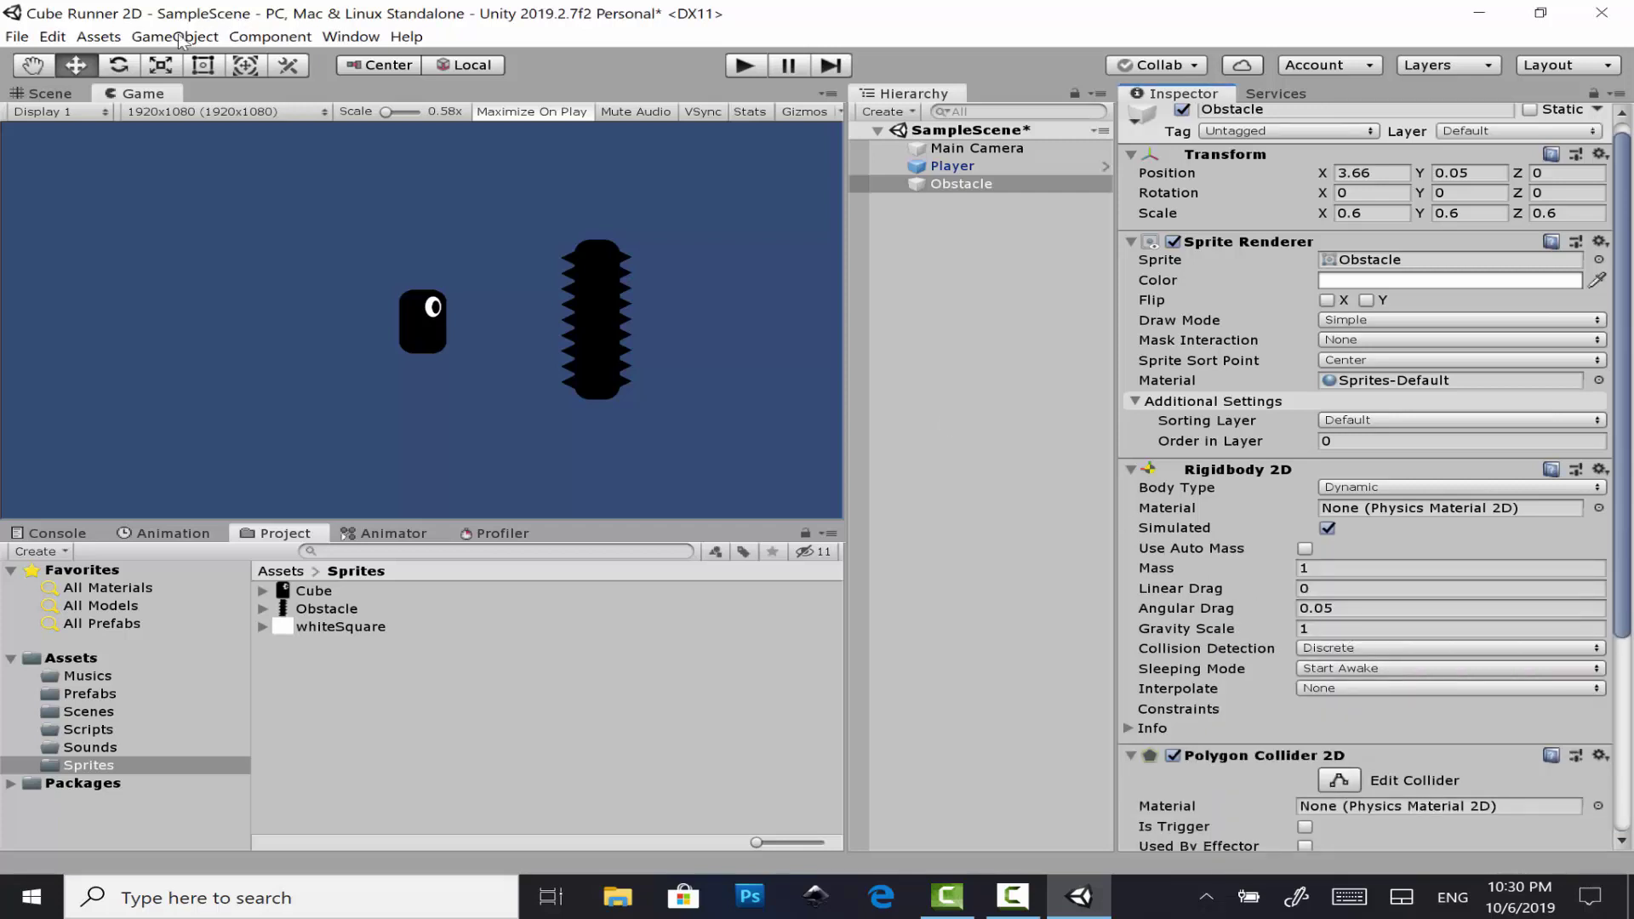
{"action": "left_click", "coordinate": [72, 94]}
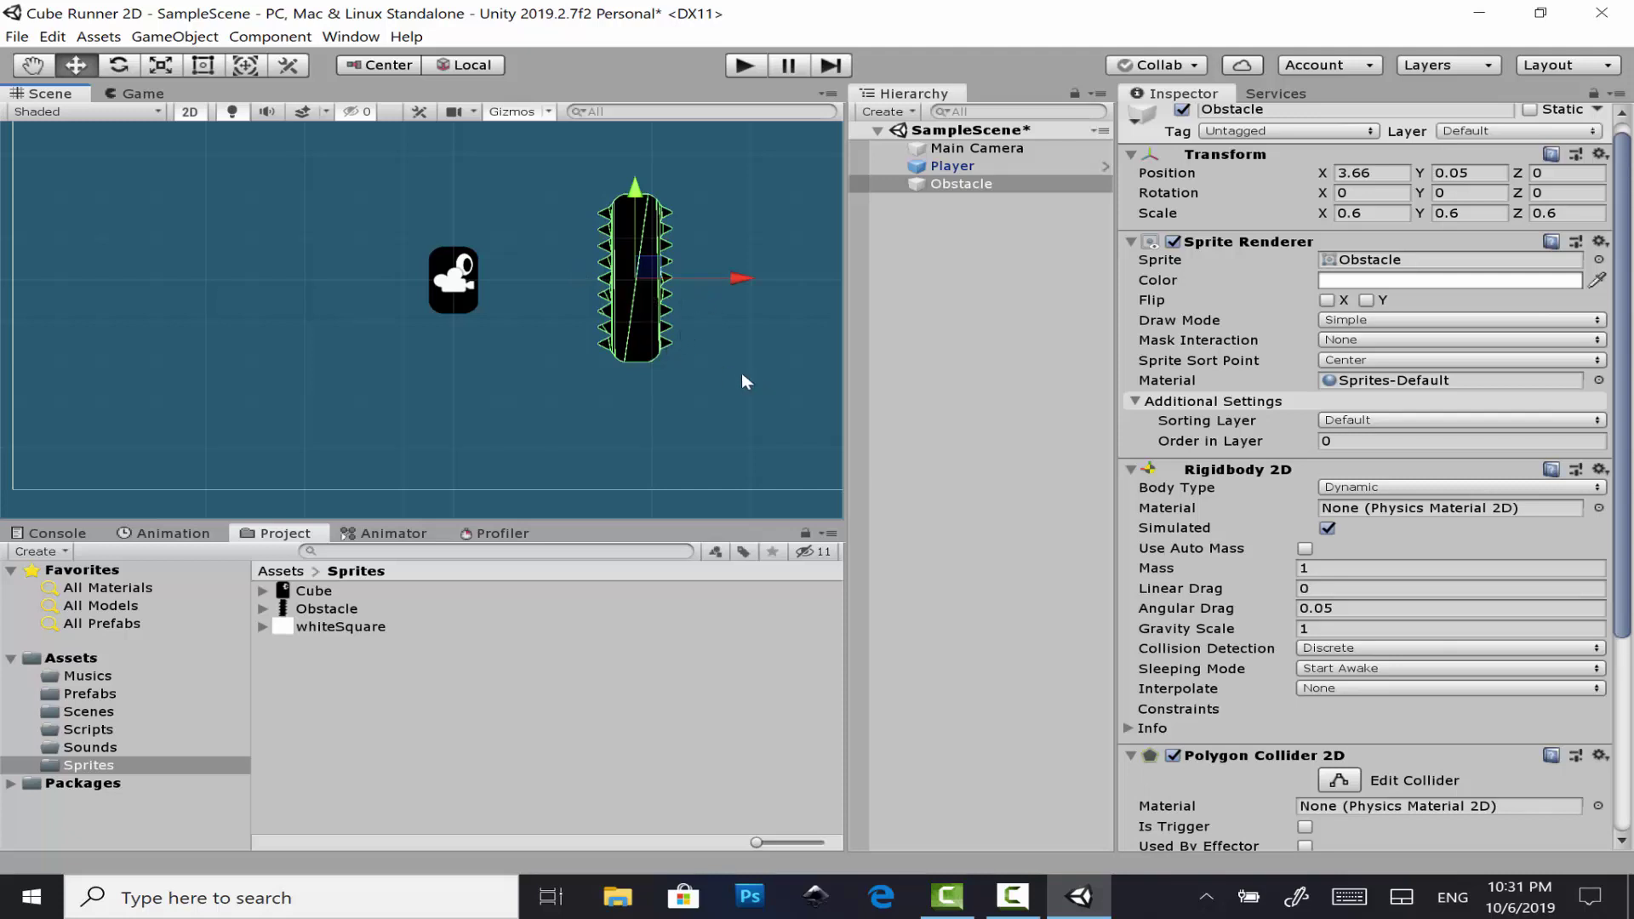
{"action": "scroll", "coordinate": [676, 383], "scroll_direction": "up", "scroll_amount": 1}
{"action": "scroll", "coordinate": [676, 383], "scroll_direction": "up", "scroll_amount": 1}
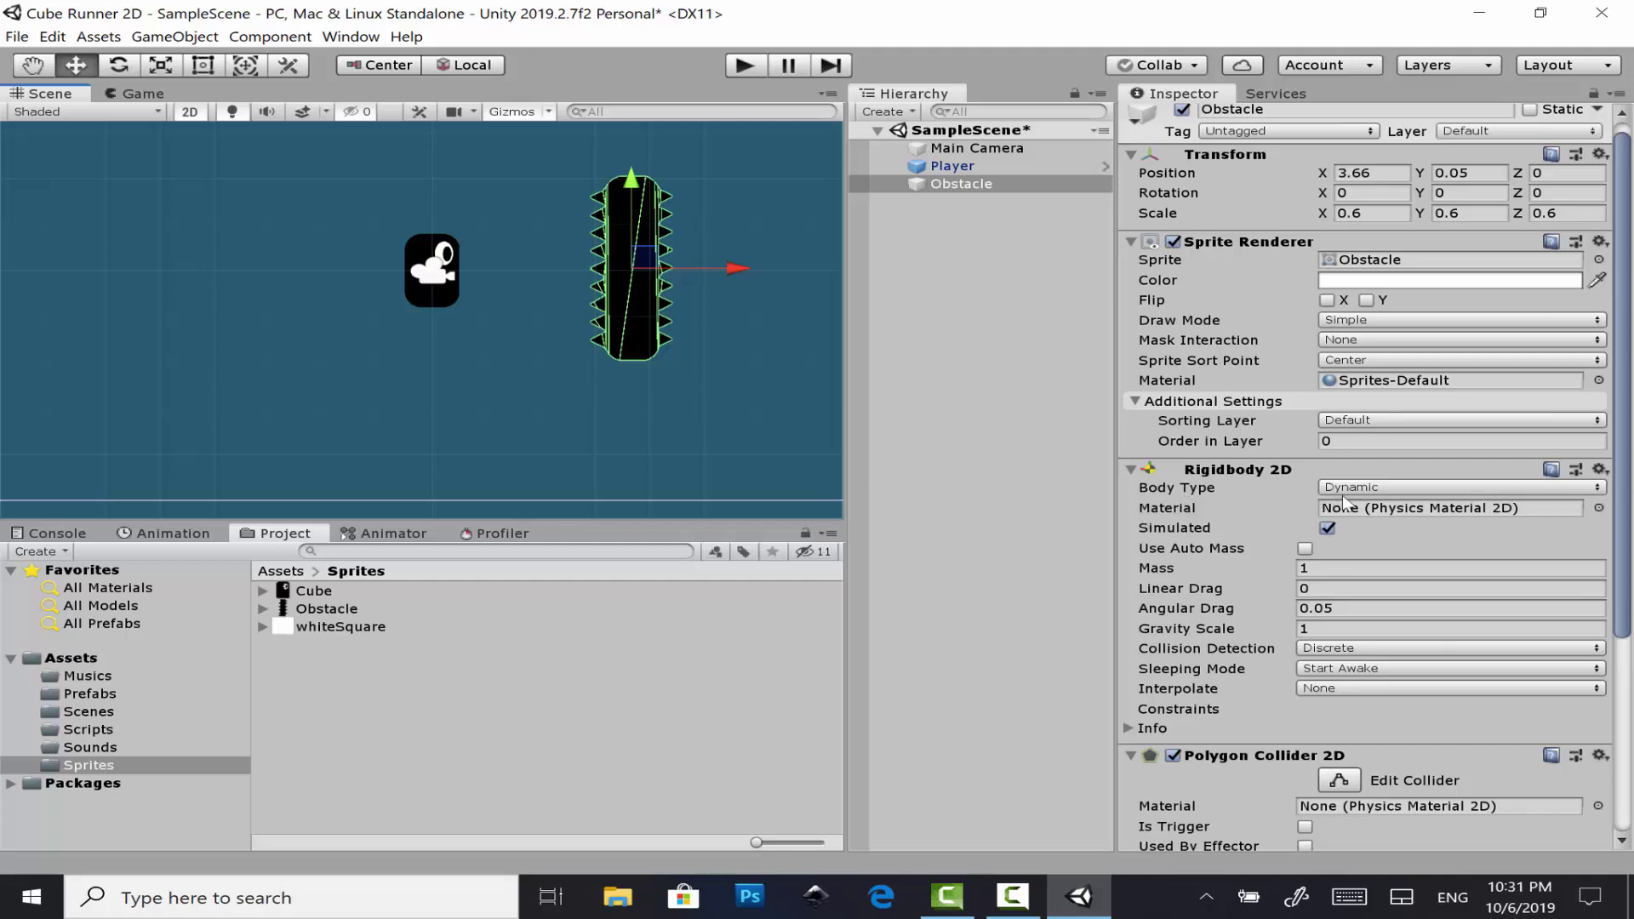
- Set the Obstacle's Rigidbody 2D Body Type to Kinematic and briefly test-run the game
{"action": "left_click", "coordinate": [1418, 489]}
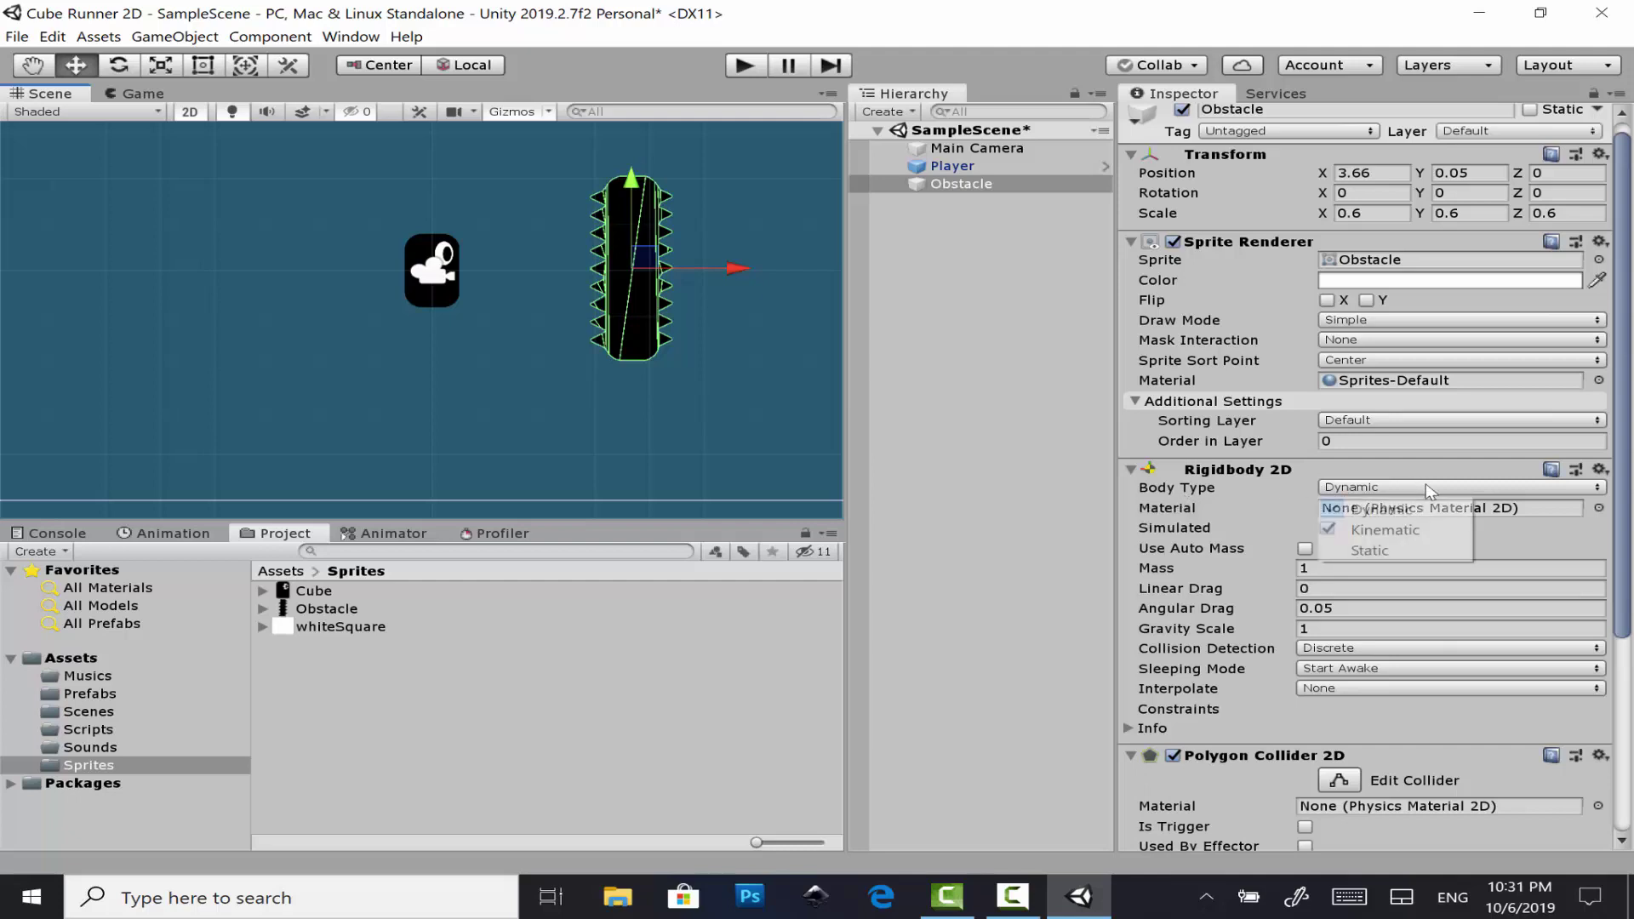
{"action": "left_click", "coordinate": [1438, 532]}
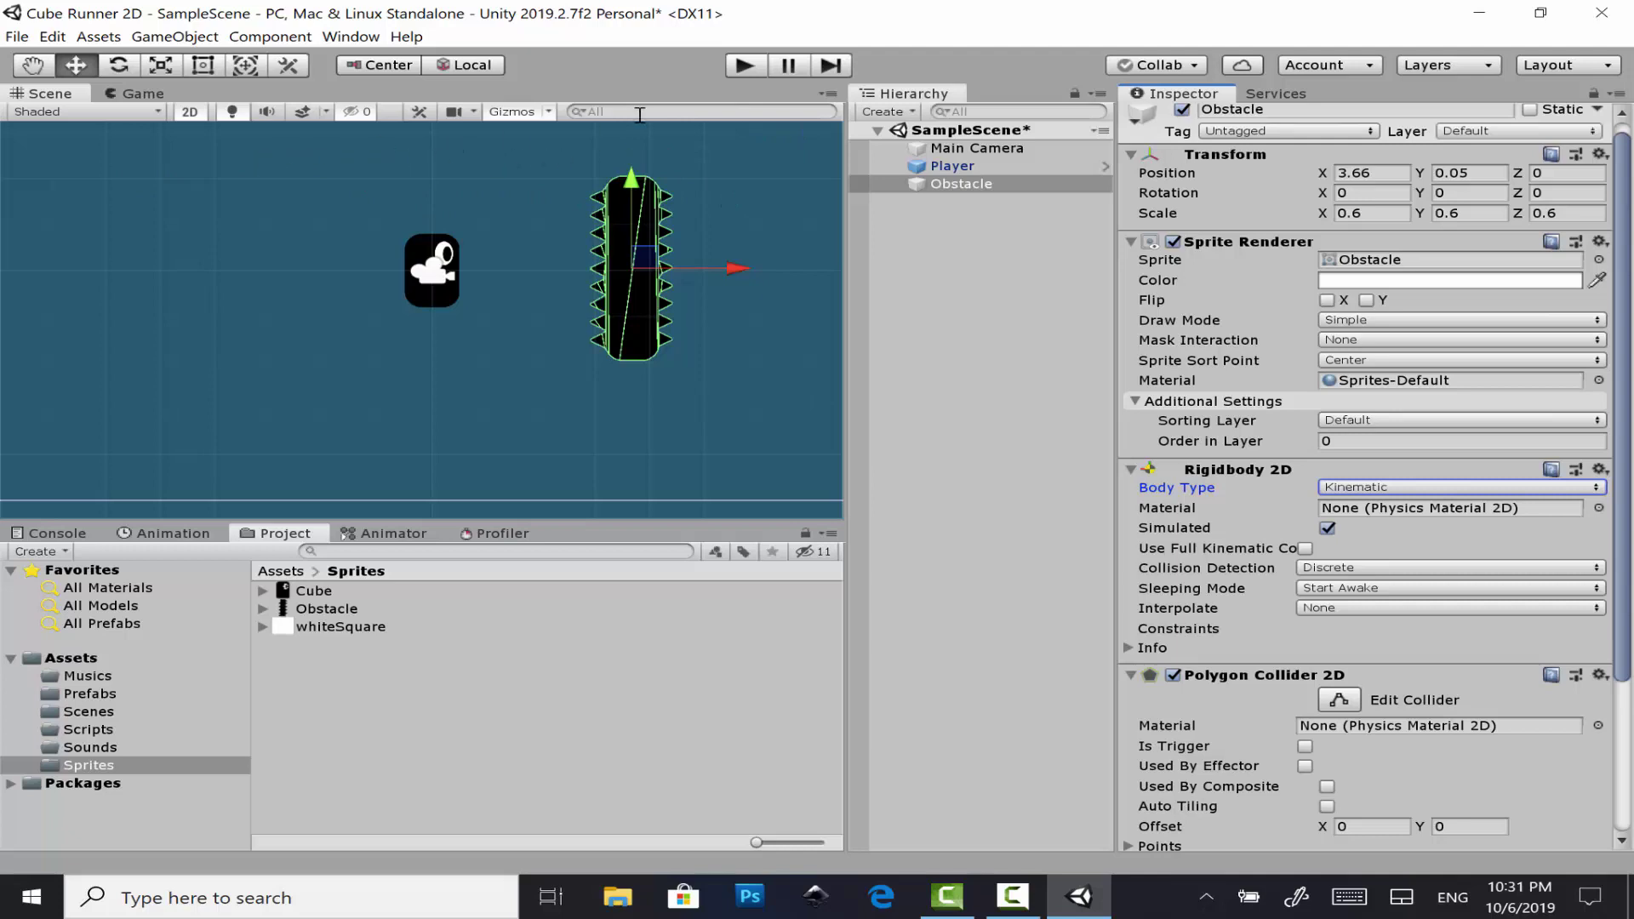
{"action": "left_click", "coordinate": [136, 94]}
{"action": "left_click", "coordinate": [745, 66]}
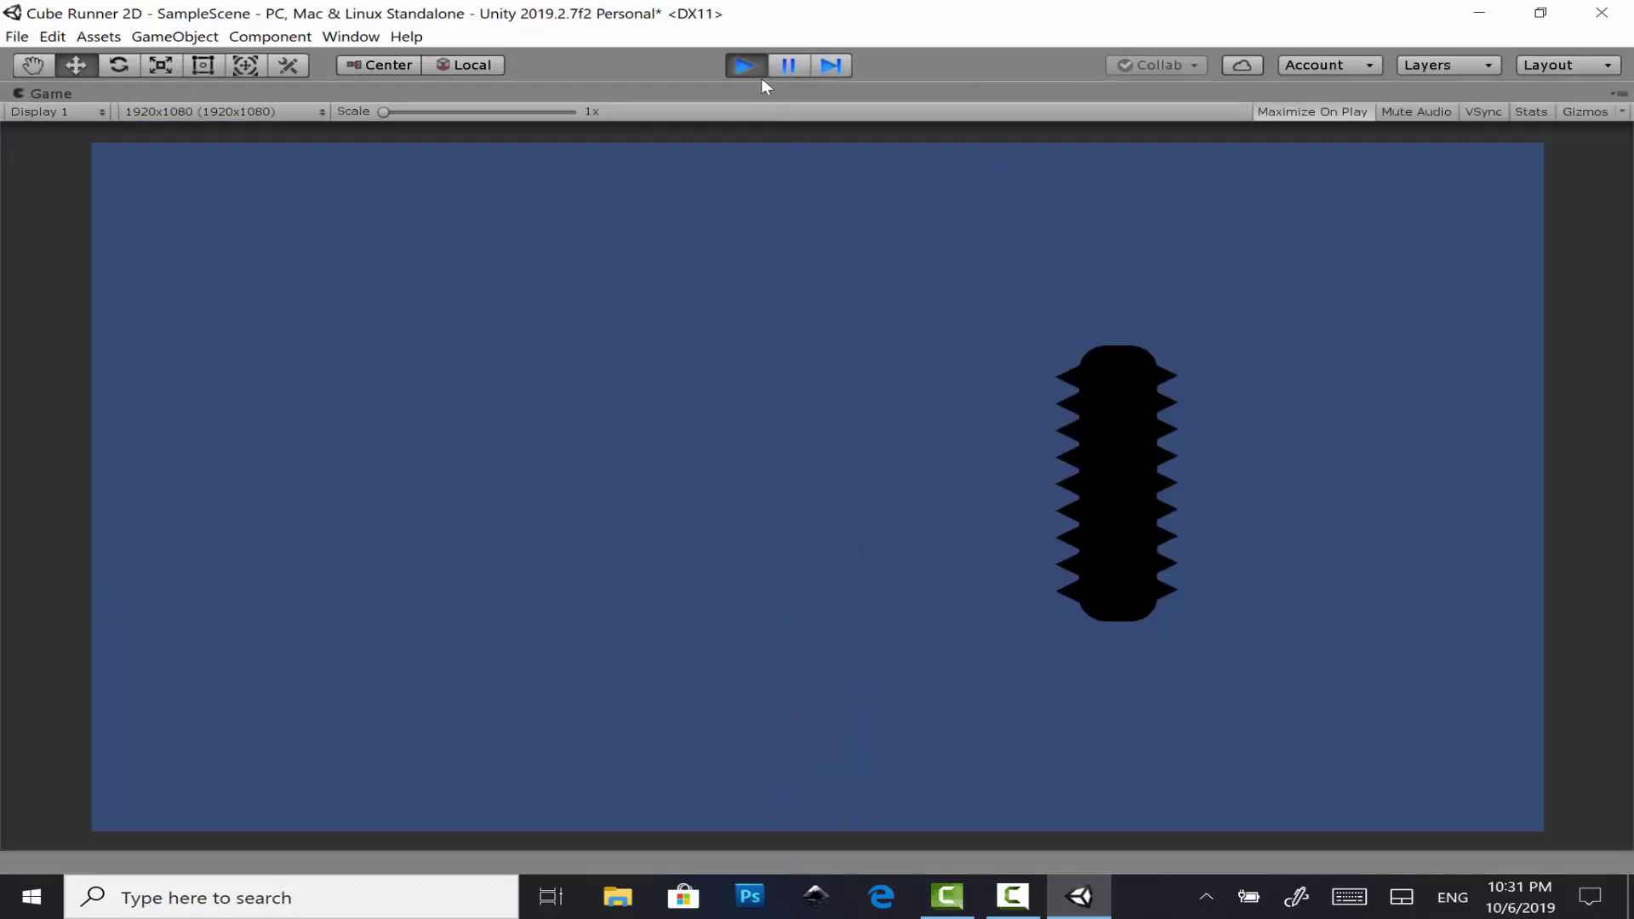
{"action": "left_click", "coordinate": [745, 68]}
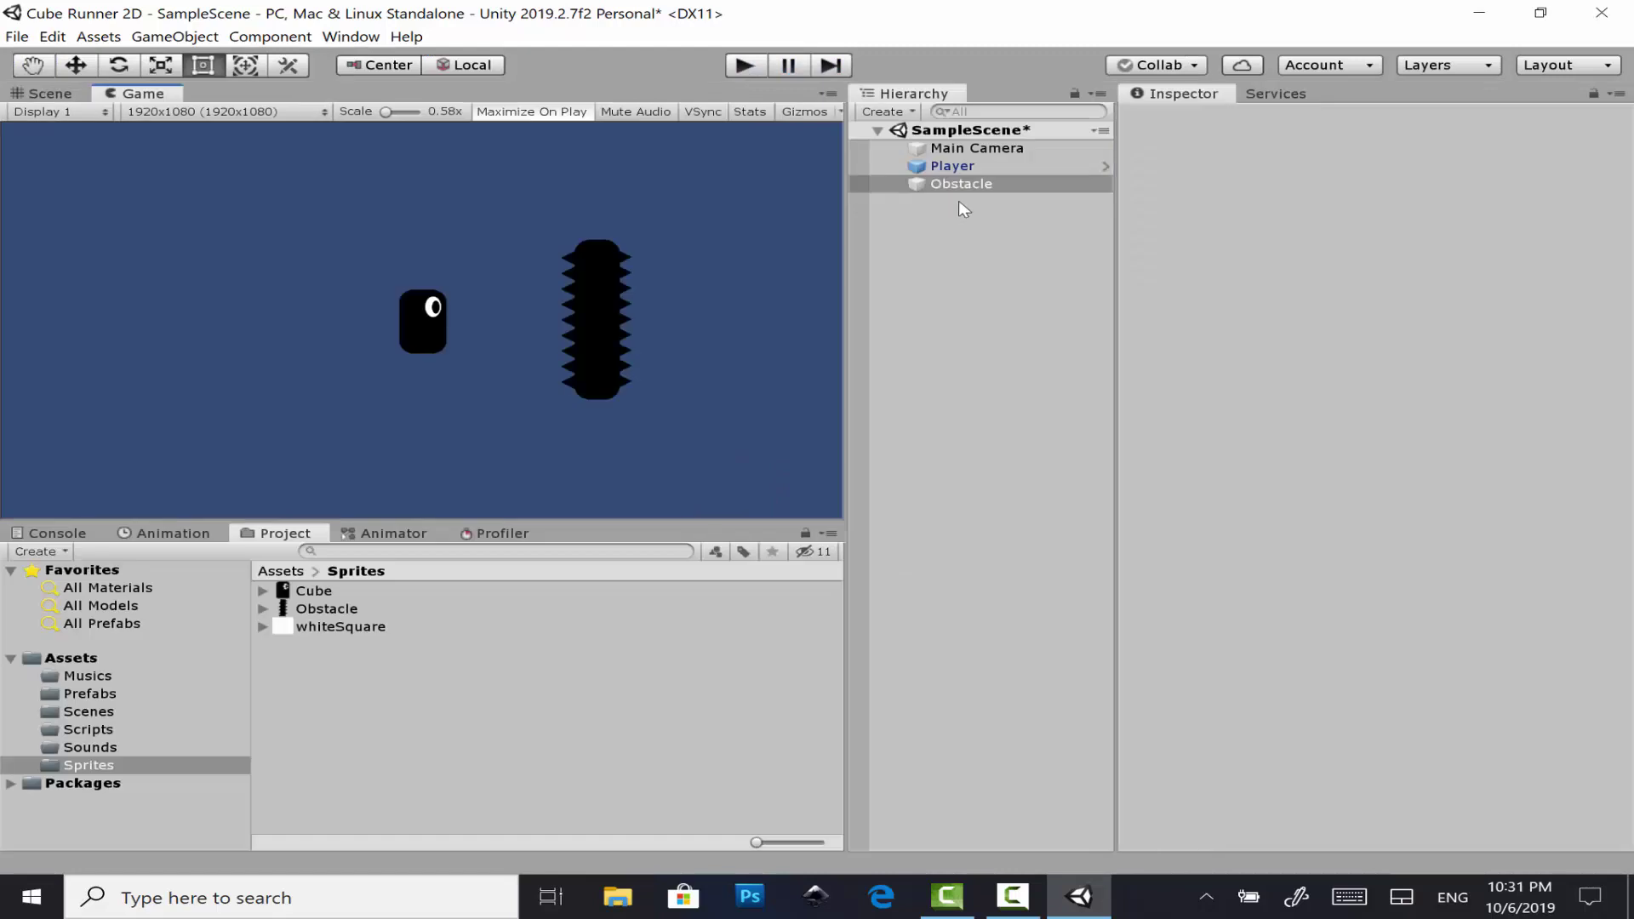
- Drag the Obstacle into the Prefabs folder to create Obstacle.prefab, then save the scene
{"action": "left_click", "coordinate": [985, 182]}
{"action": "left_click", "coordinate": [993, 168]}
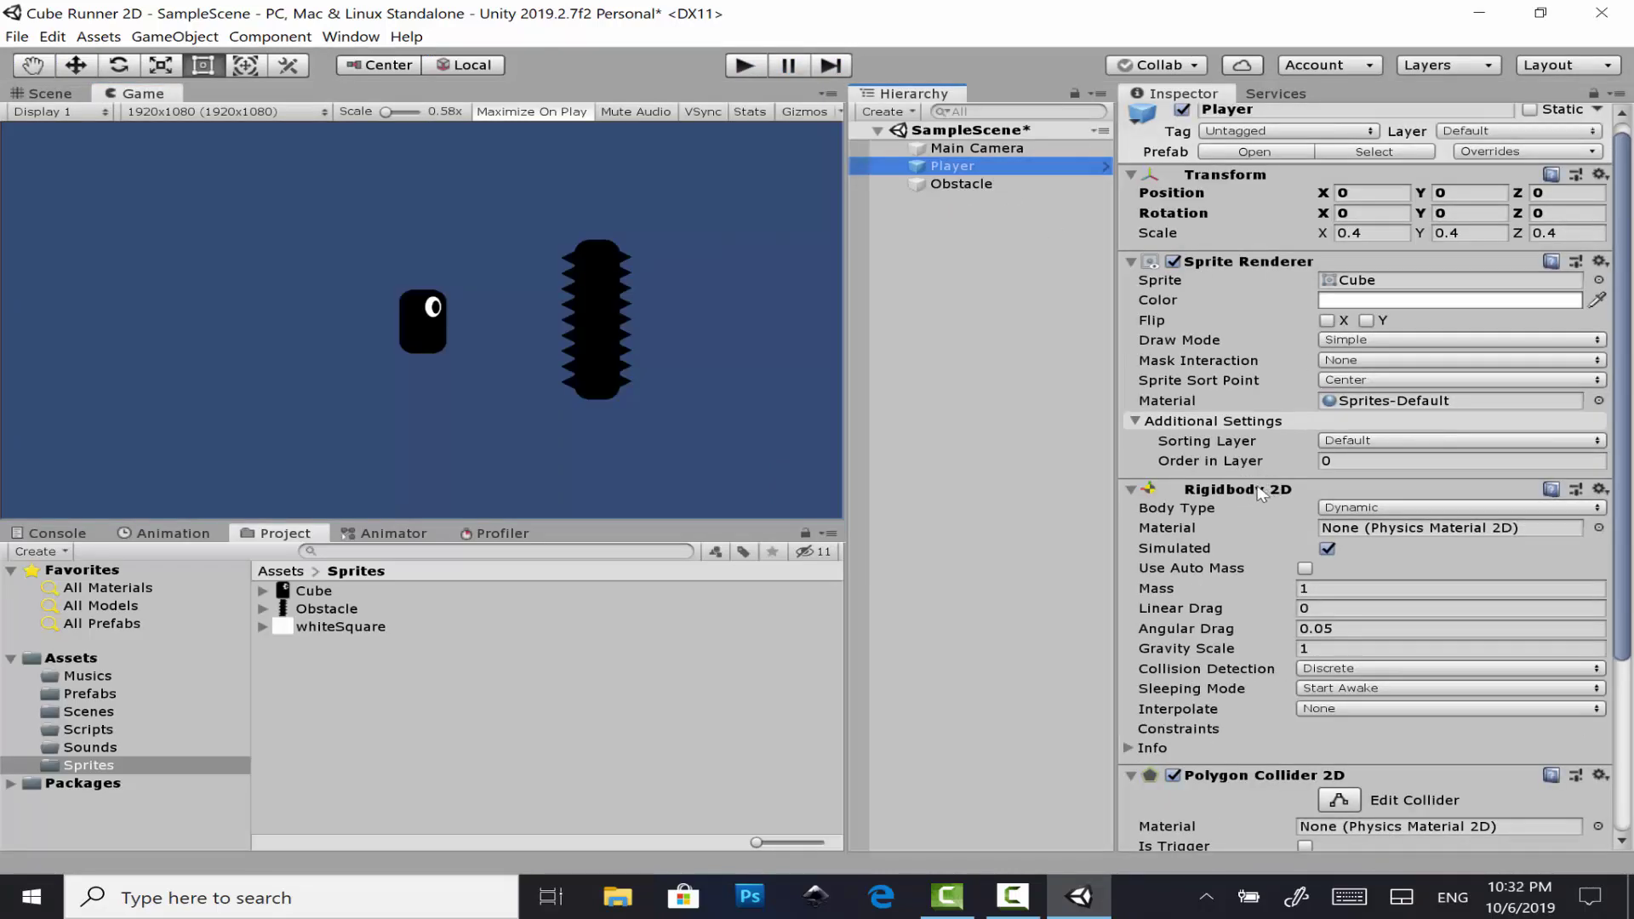
{"action": "left_click", "coordinate": [957, 192]}
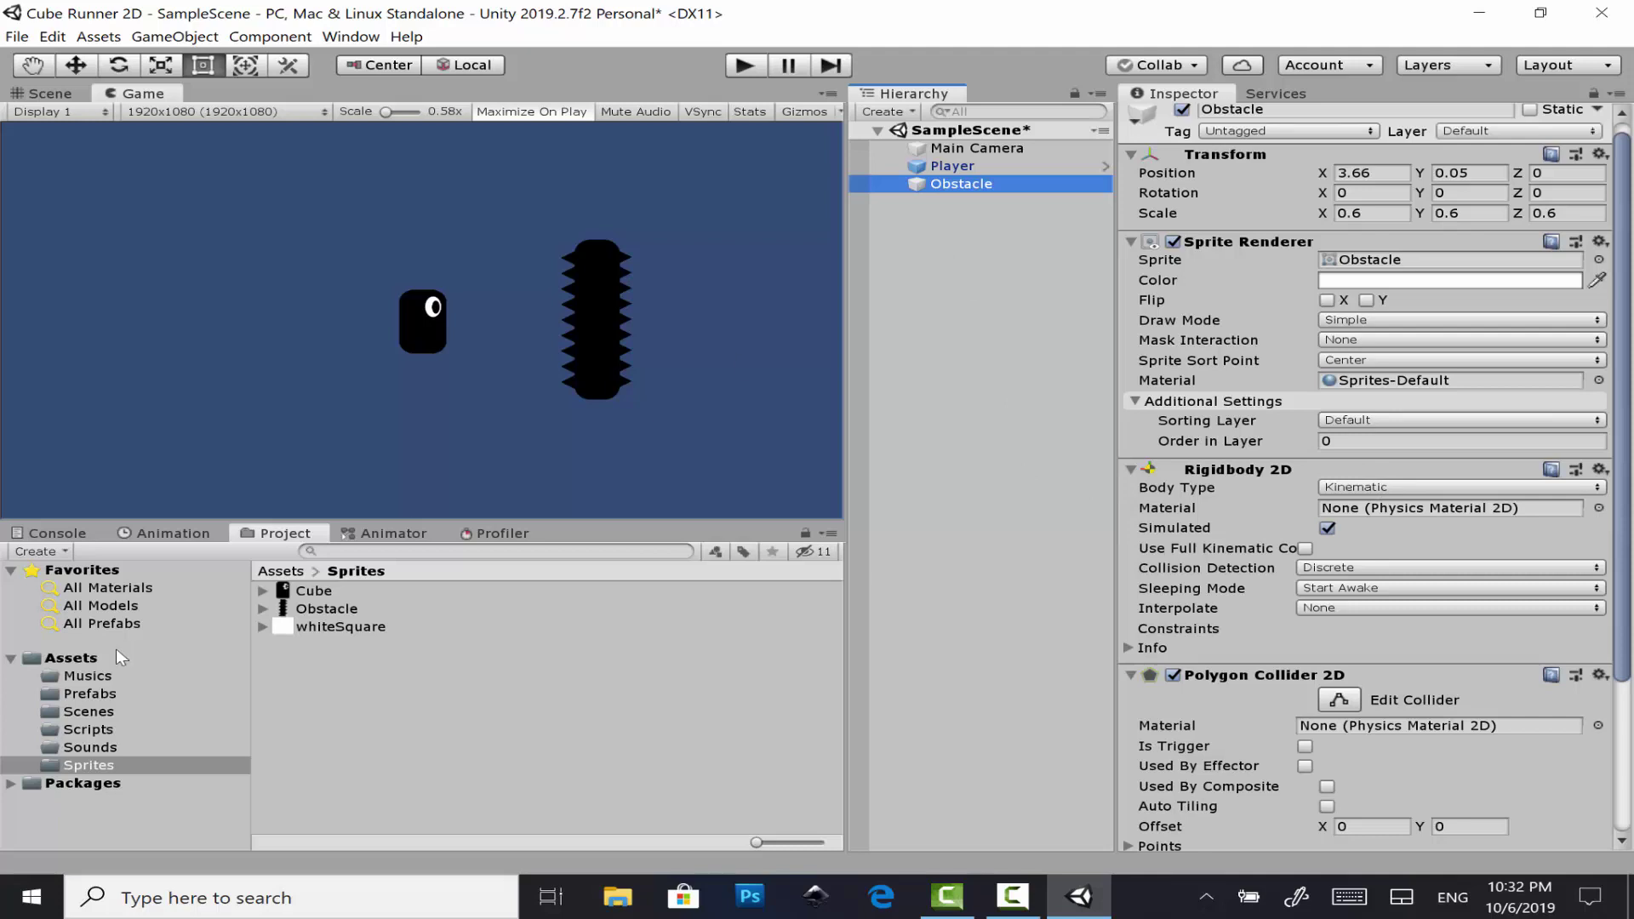
{"action": "left_click", "coordinate": [115, 691]}
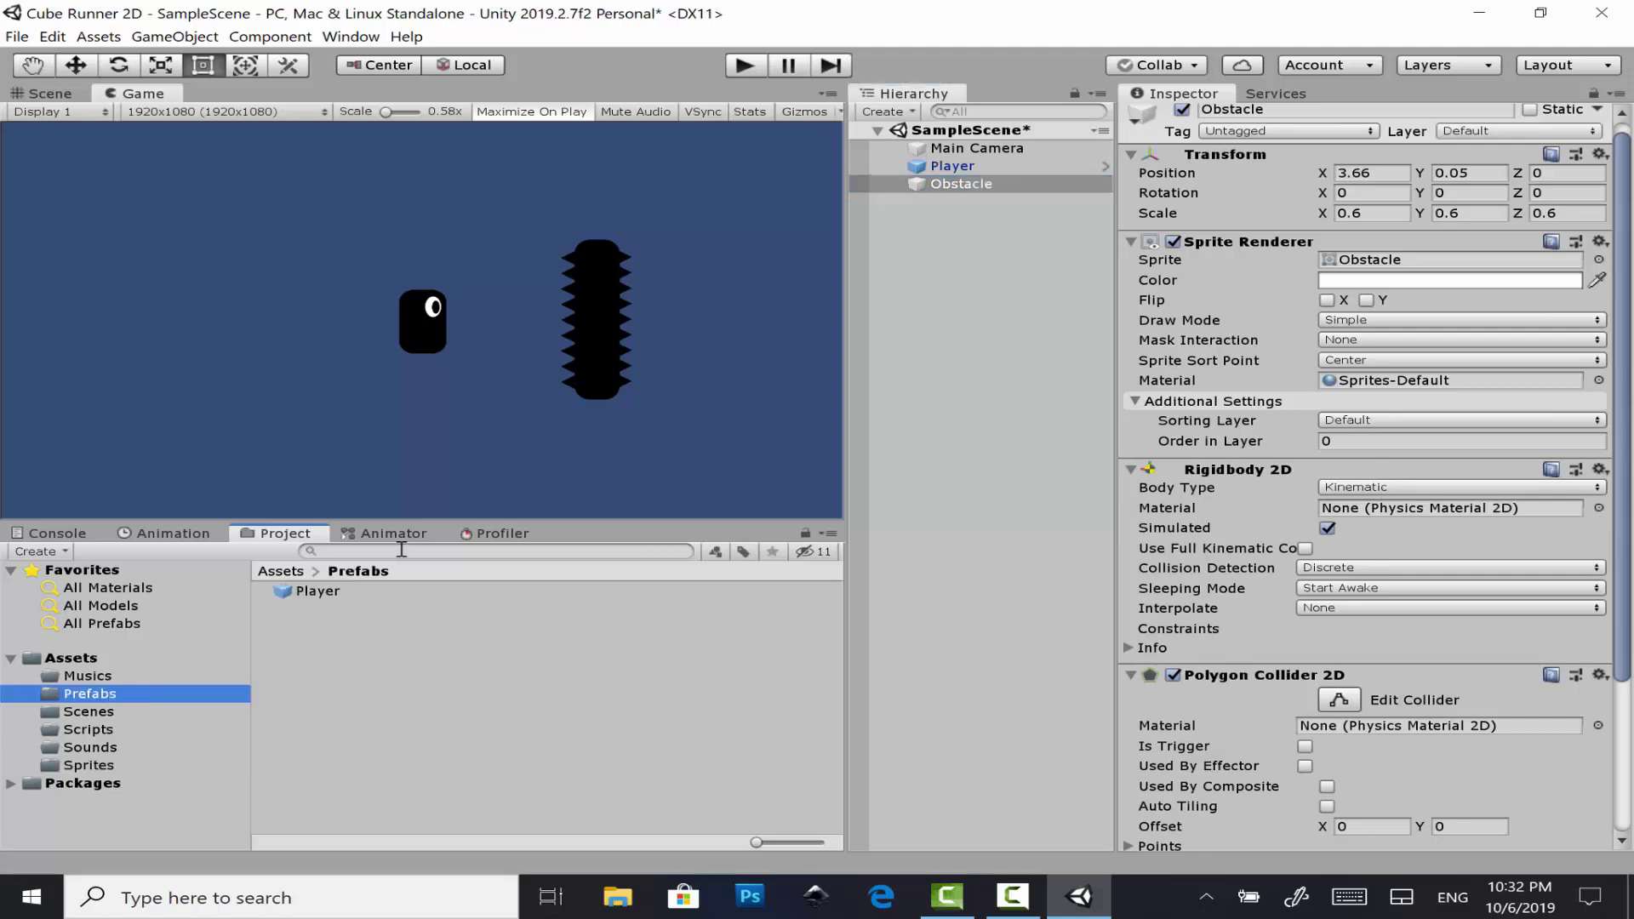
{"action": "left_click", "coordinate": [968, 185]}
{"action": "left_click_drag", "start_coordinate": [967, 182], "coordinate": [641, 732]}
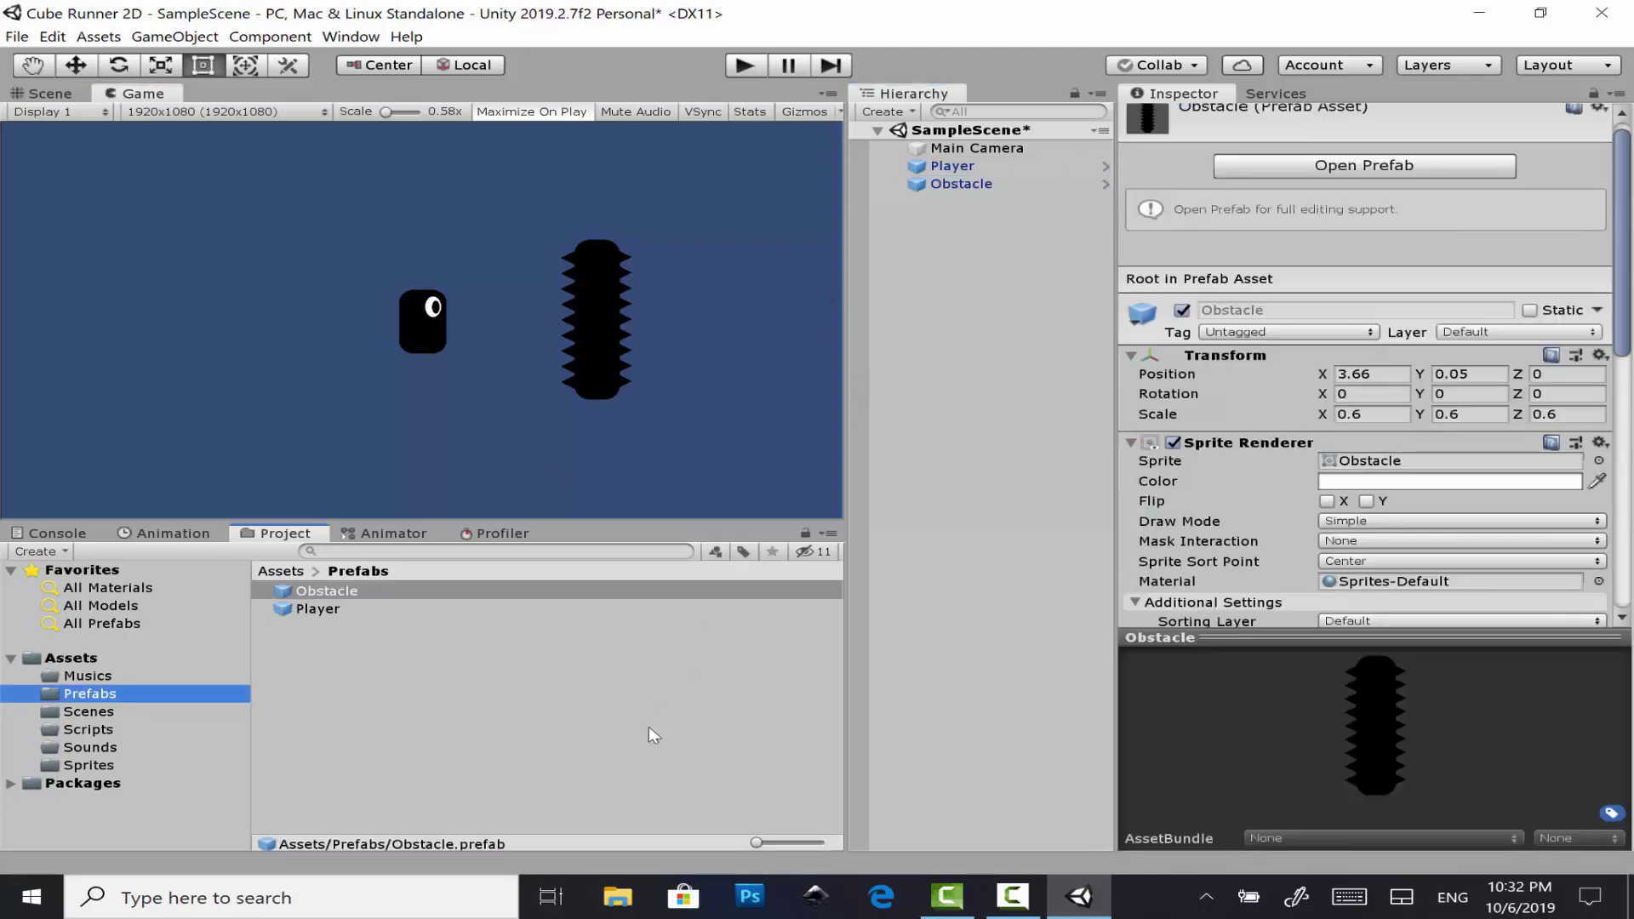
{"action": "key", "text": "ctrl+s"}
{"action": "left_click", "coordinate": [89, 730]}
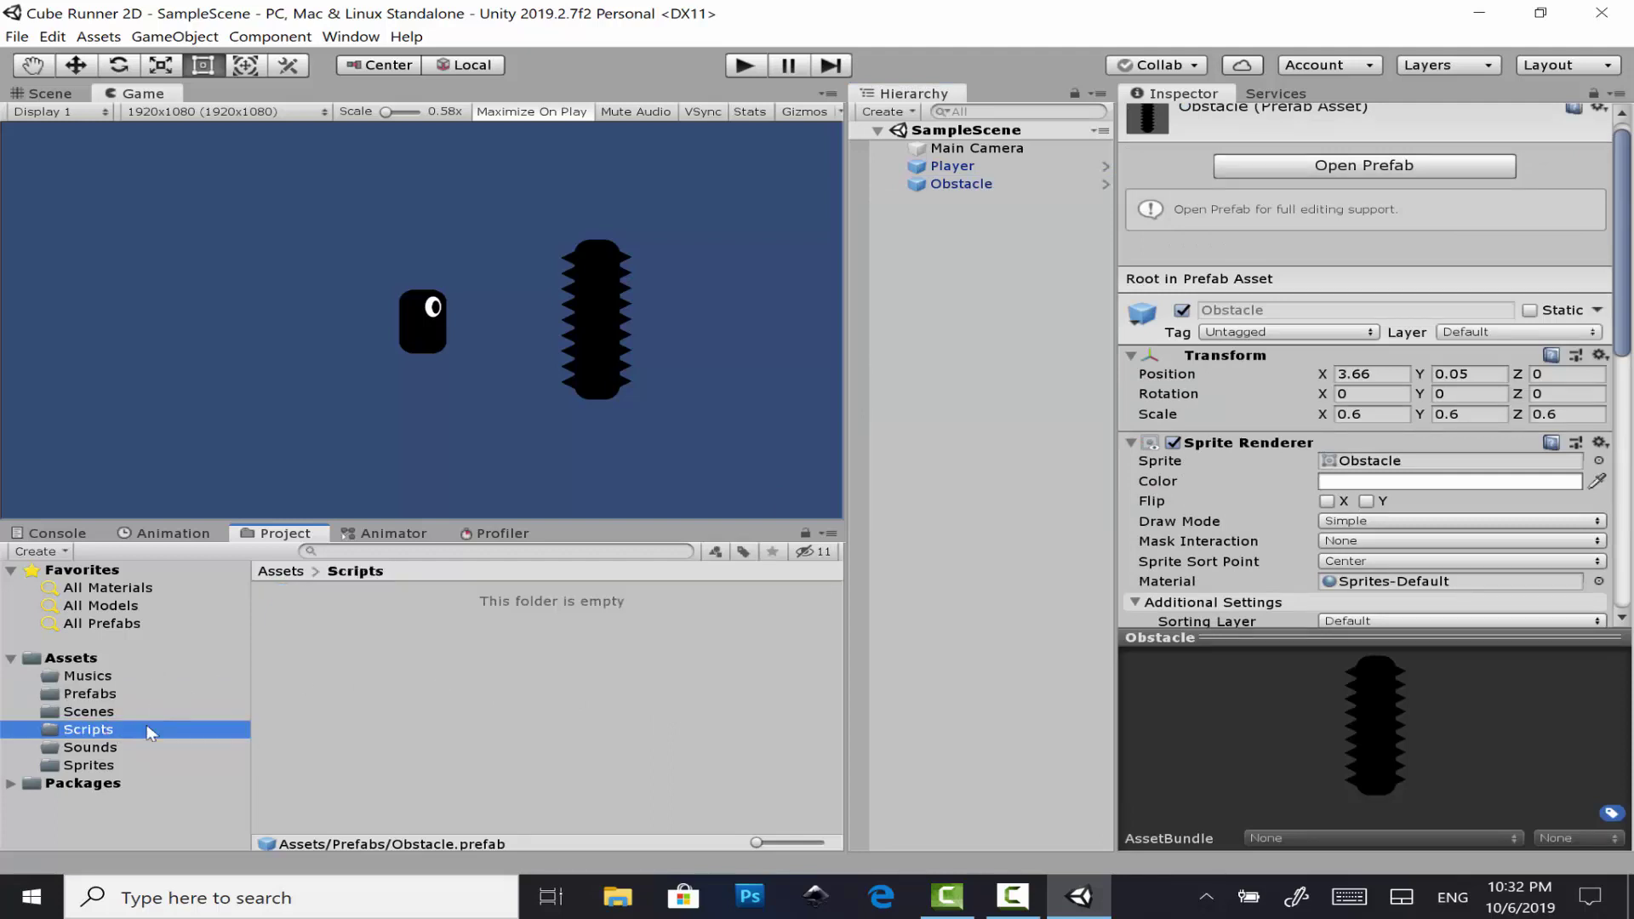
- Place the whiteSquare sprite in the scene and scale it to 14.56 by 1.6
{"action": "left_click", "coordinate": [89, 765]}
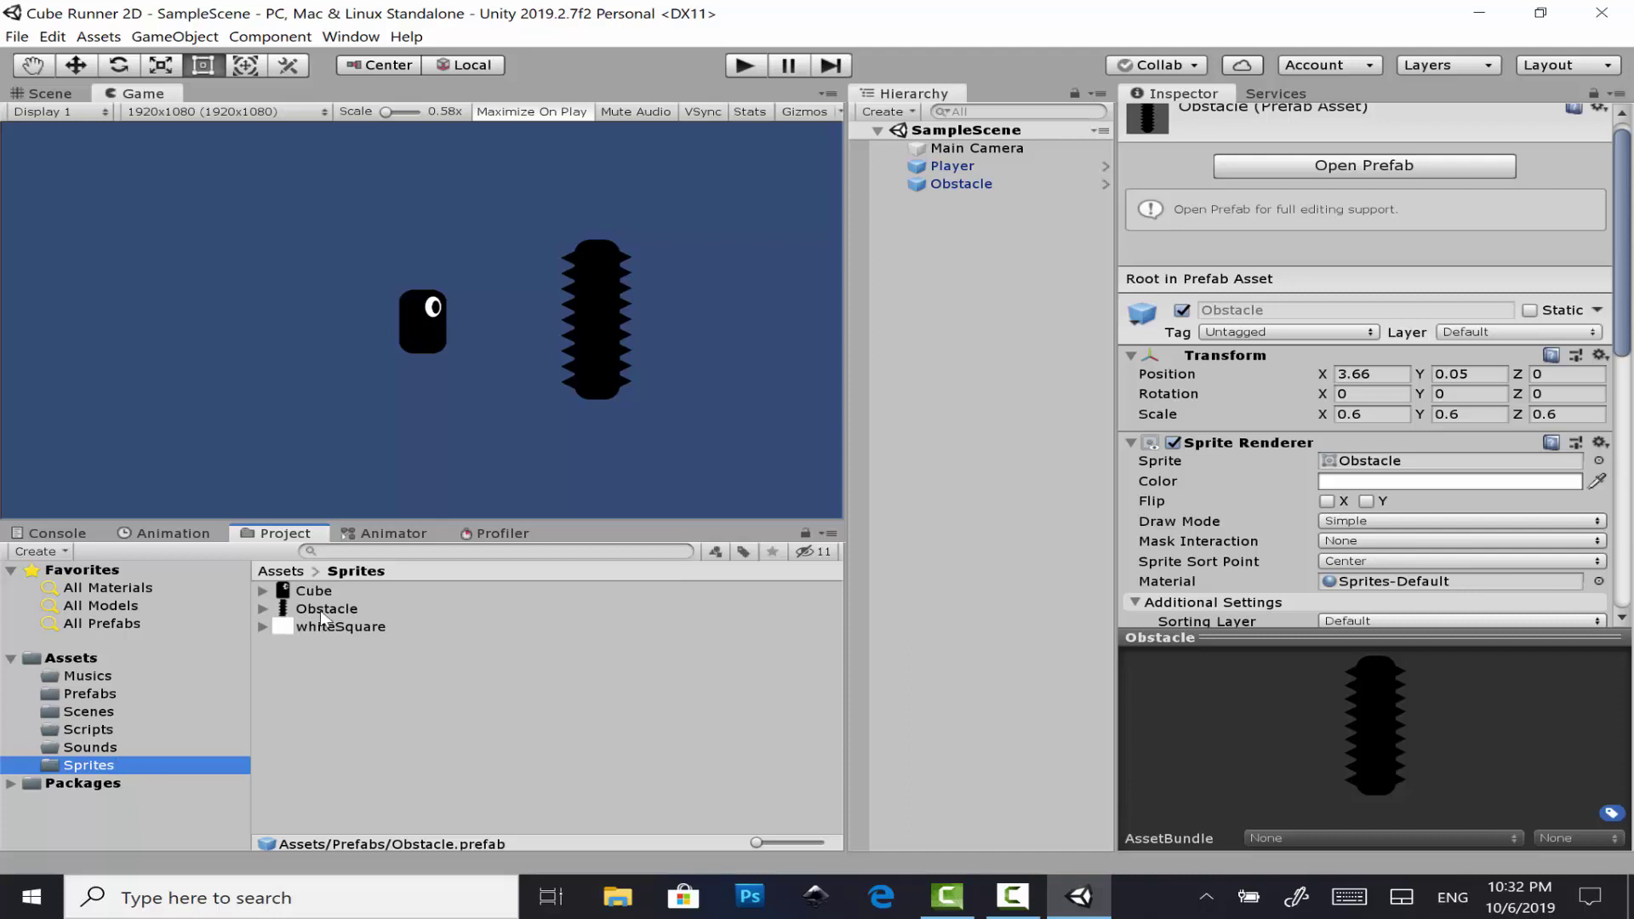
{"action": "left_click_drag", "start_coordinate": [324, 622], "coordinate": [994, 426]}
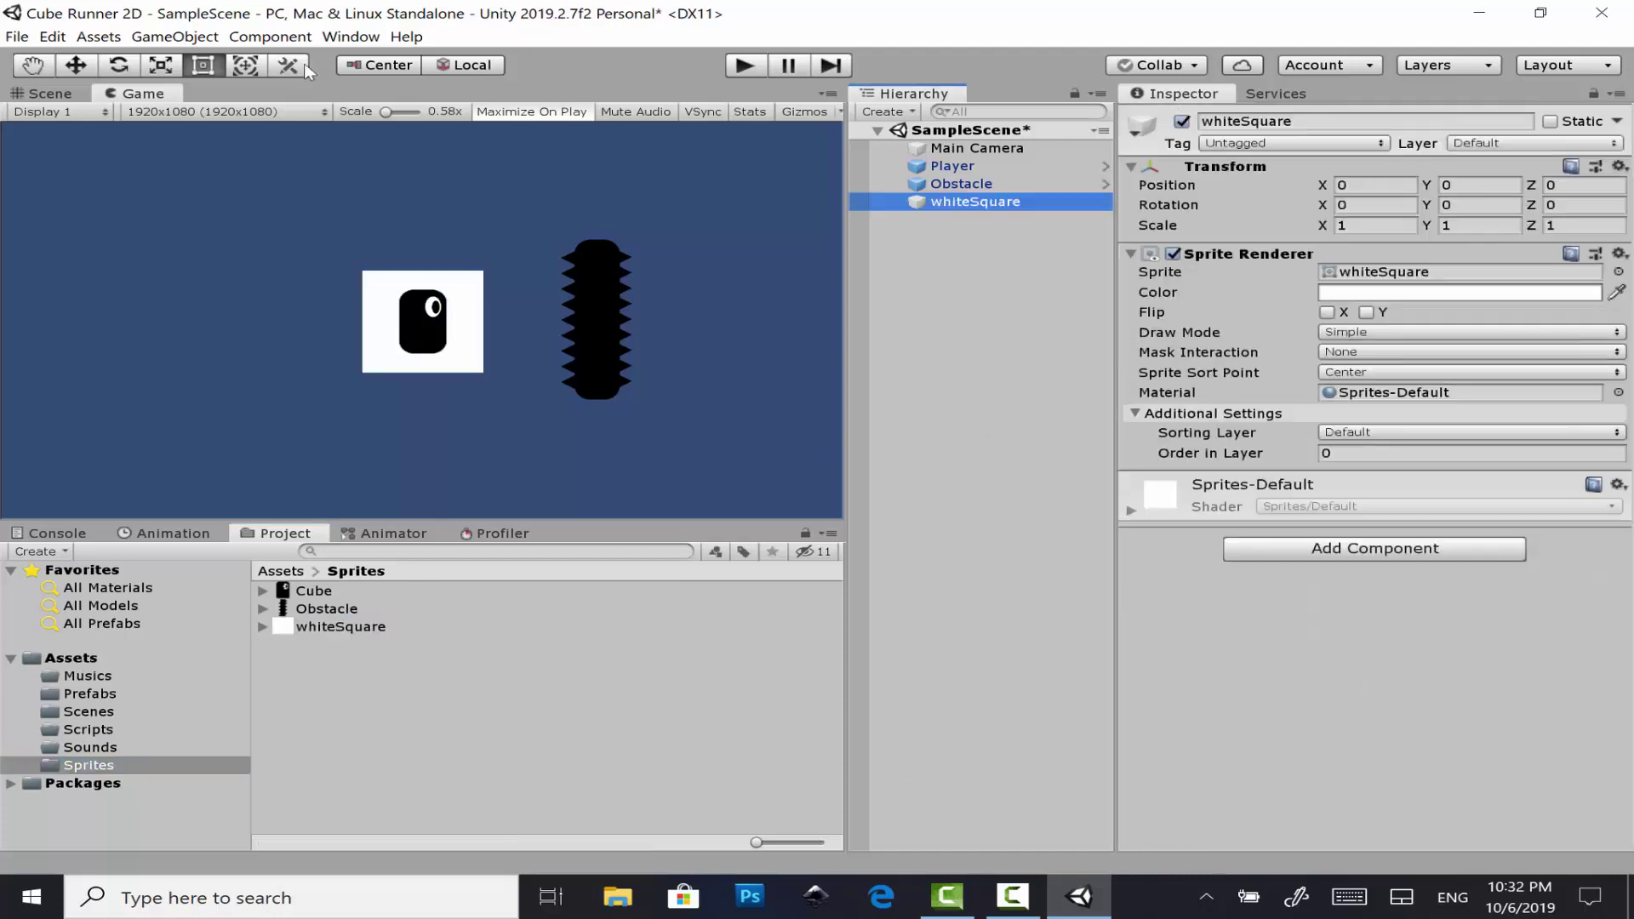
{"action": "left_click", "coordinate": [66, 97]}
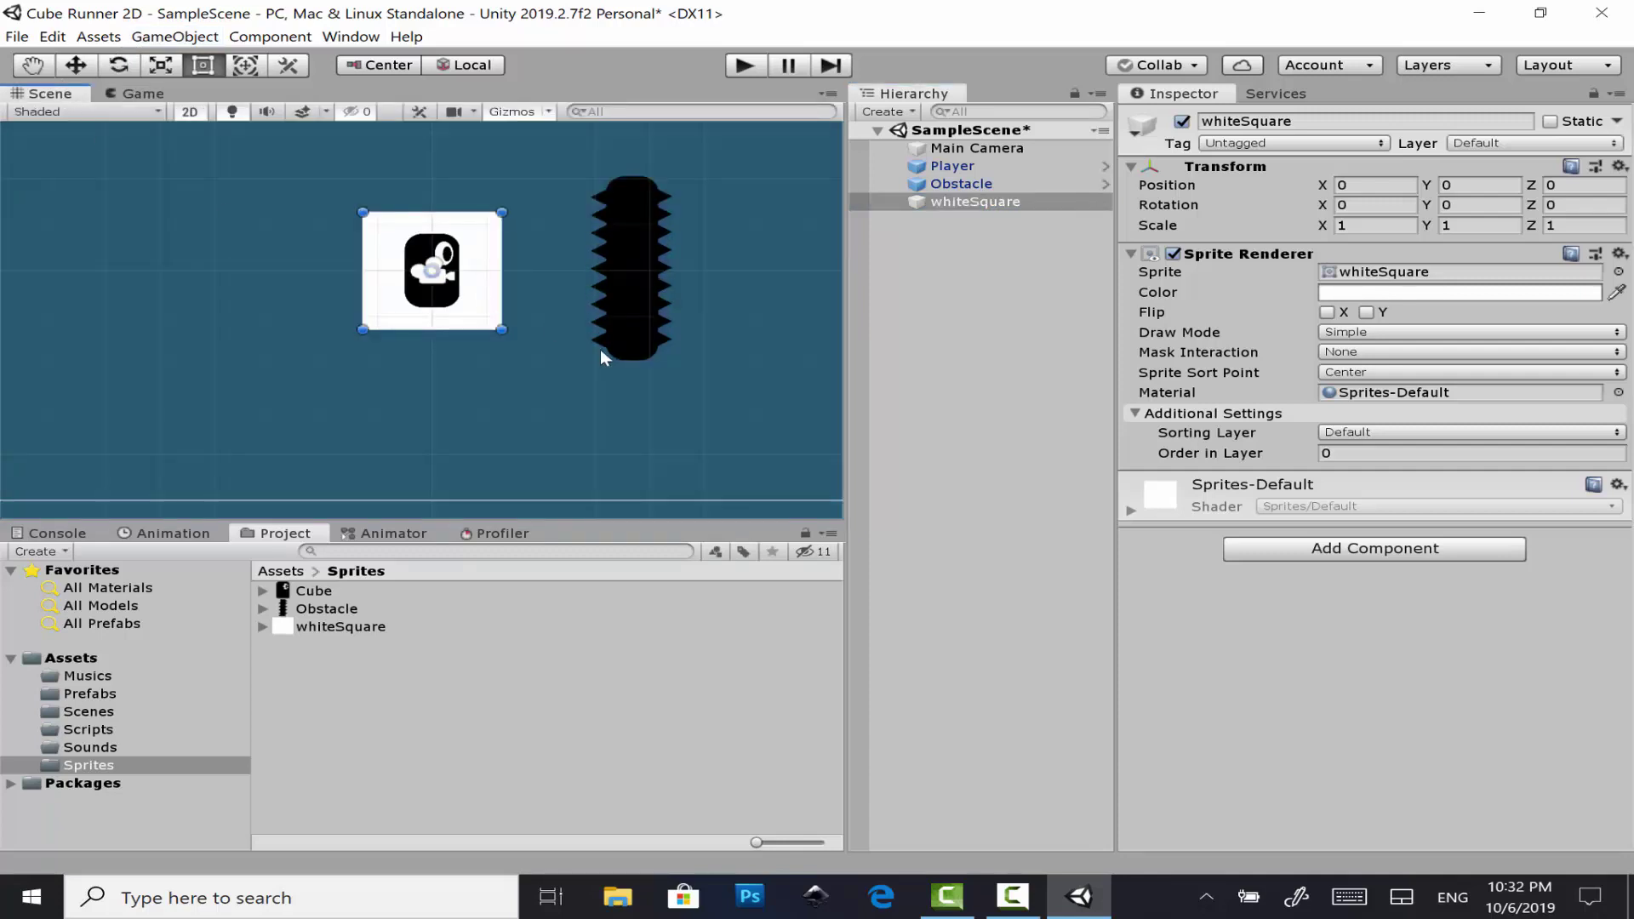
{"action": "scroll", "coordinate": [600, 349], "scroll_direction": "down", "scroll_amount": 3}
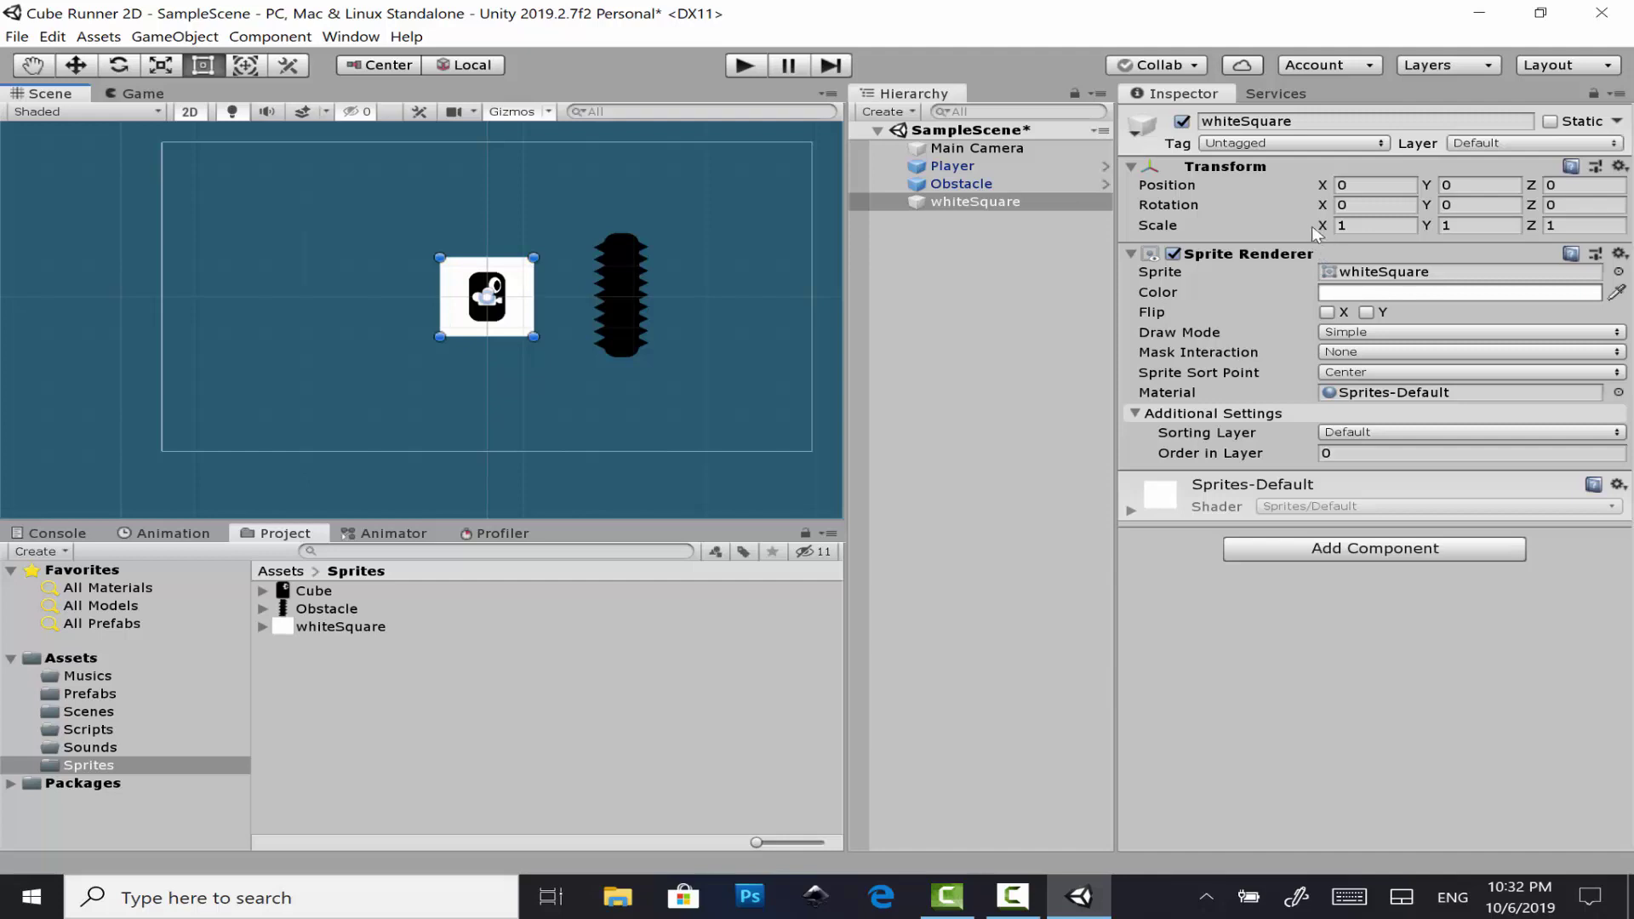
{"action": "mouse_move", "coordinate": [1321, 225]}
{"action": "left_mouse_down"}
{"action": "mouse_move", "coordinate": [60, 248]}
{"action": "mouse_move", "coordinate": [323, 298]}
{"action": "left_mouse_up"}
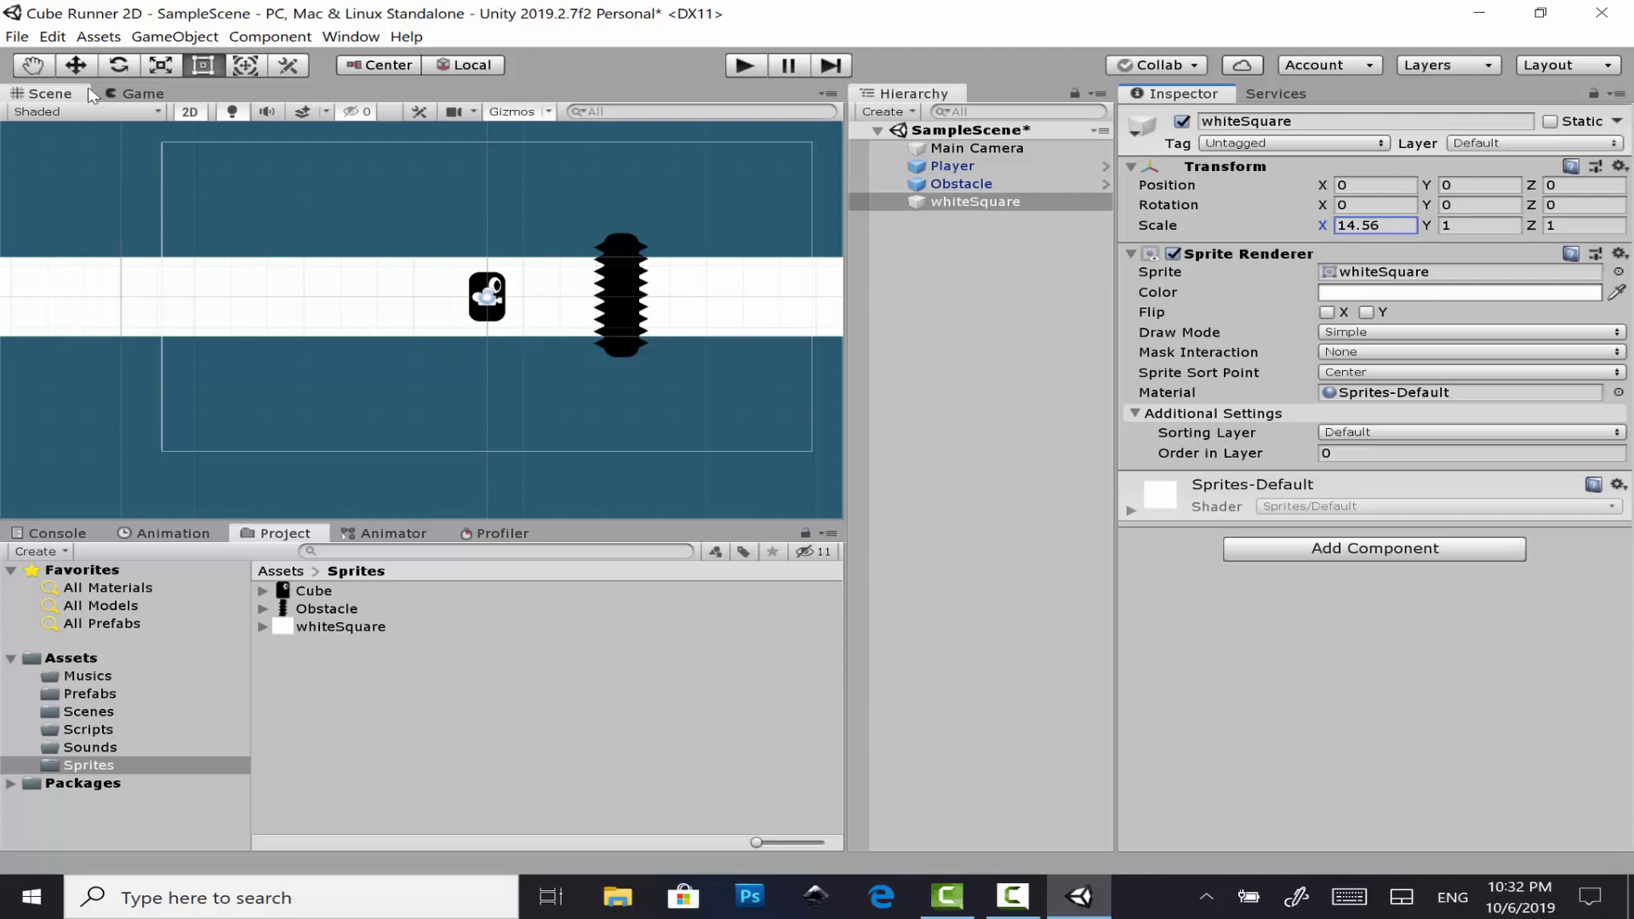
{"action": "left_click_drag", "start_coordinate": [1433, 229], "coordinate": [1515, 229]}
- Move the white strip down to Y -4.45 along the bottom of the game view
{"action": "left_click", "coordinate": [87, 65]}
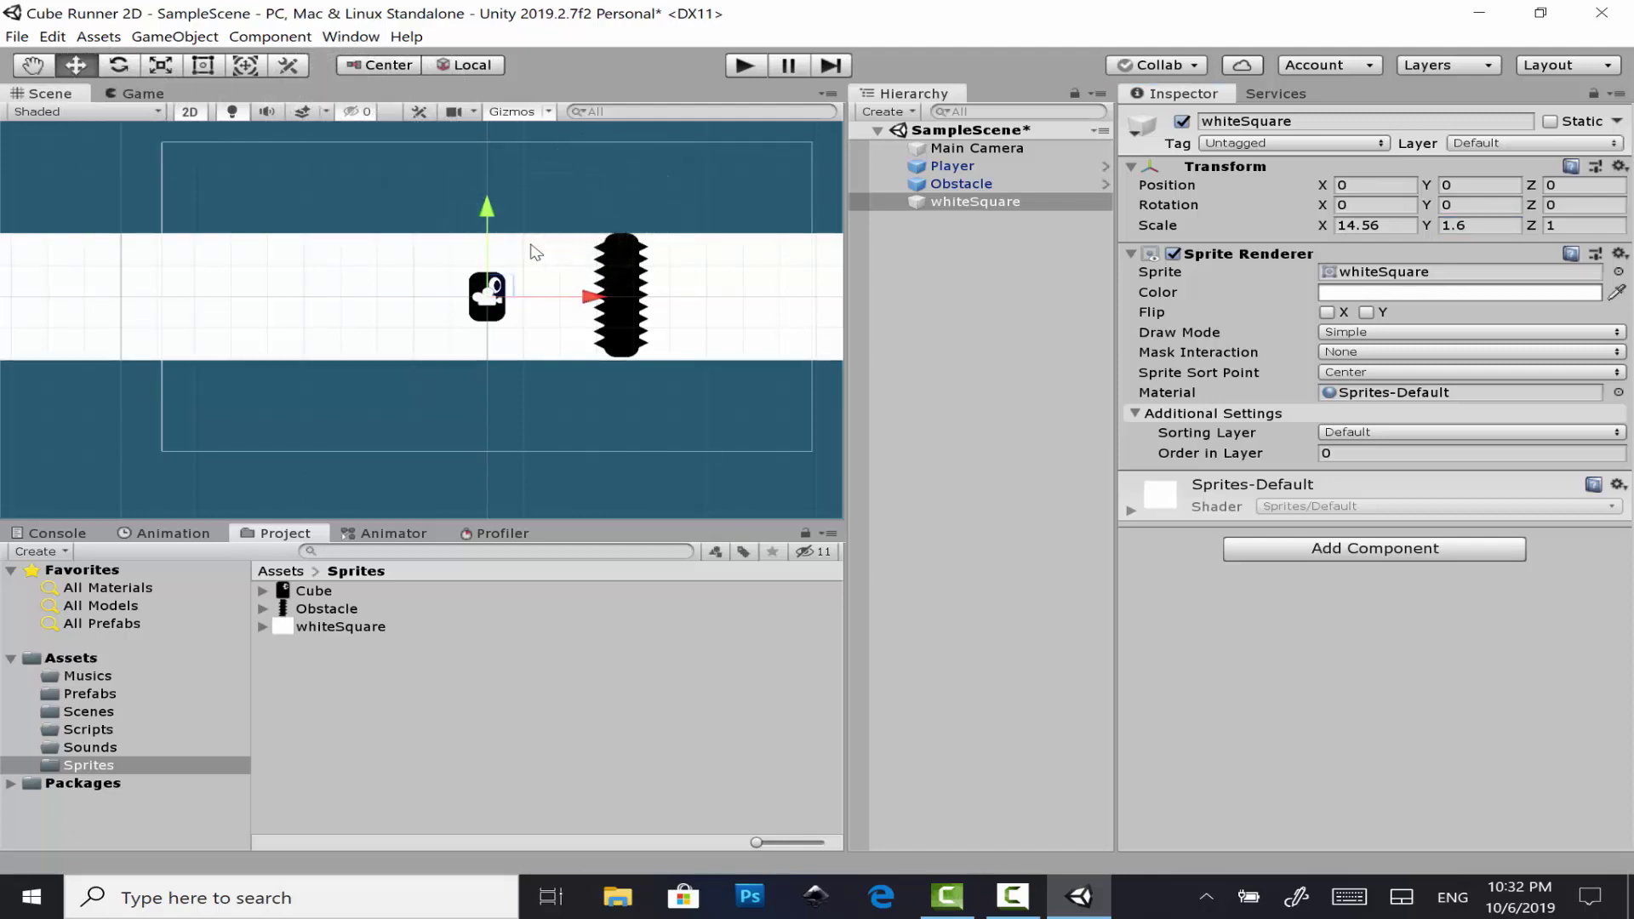
{"action": "left_click_drag", "start_coordinate": [482, 205], "coordinate": [478, 341]}
{"action": "left_click", "coordinate": [145, 92]}
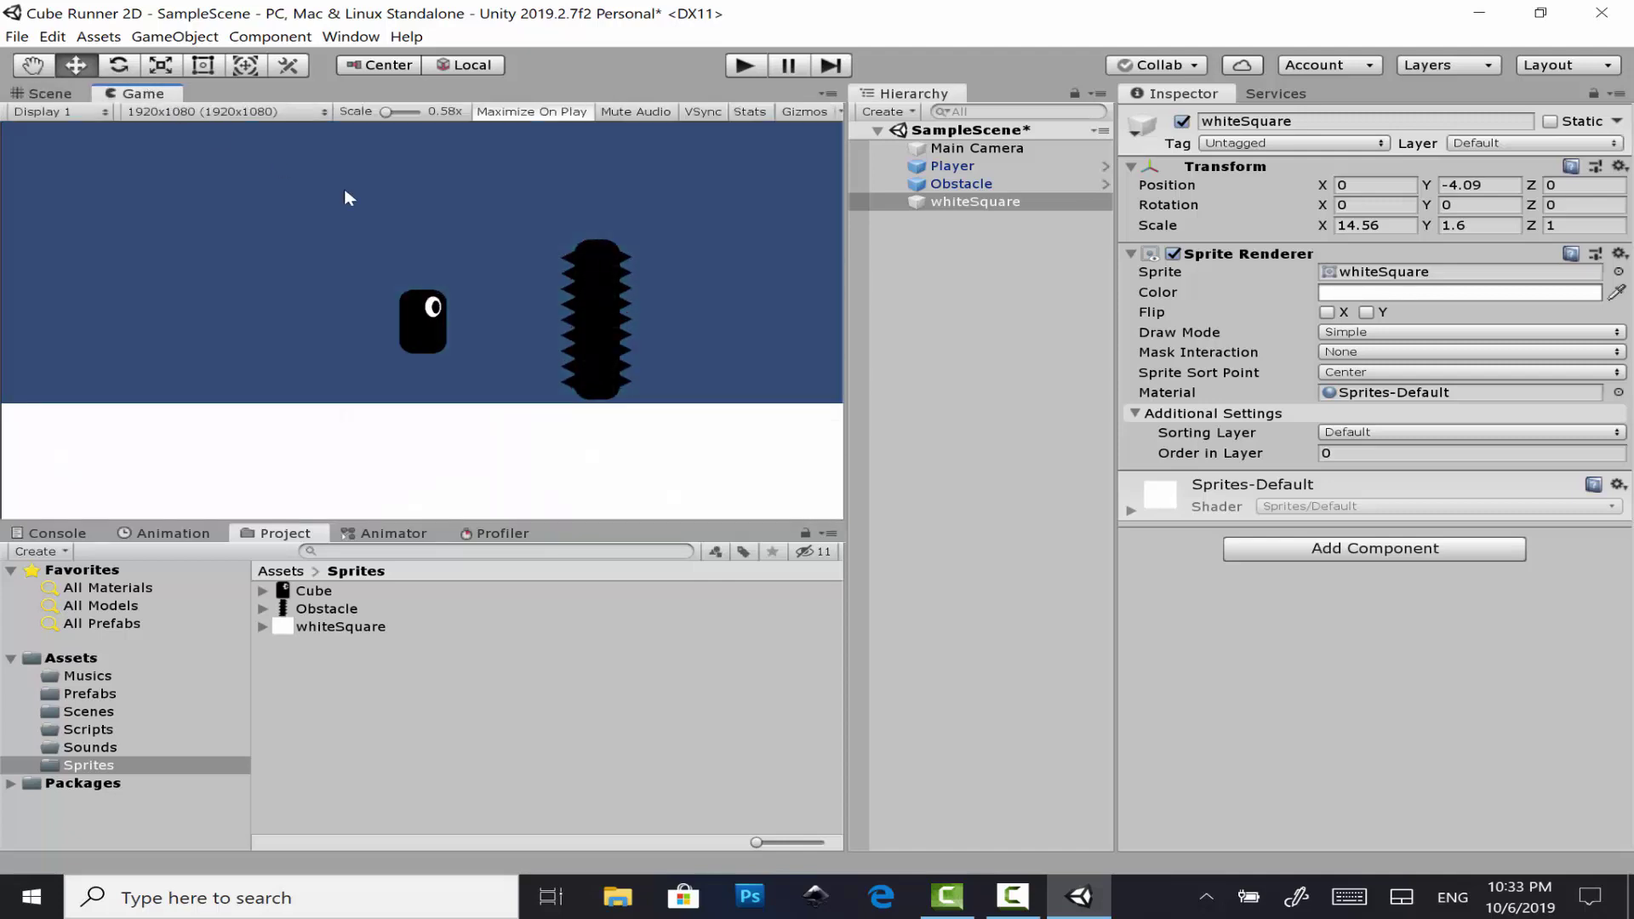
{"action": "left_click", "coordinate": [61, 93]}
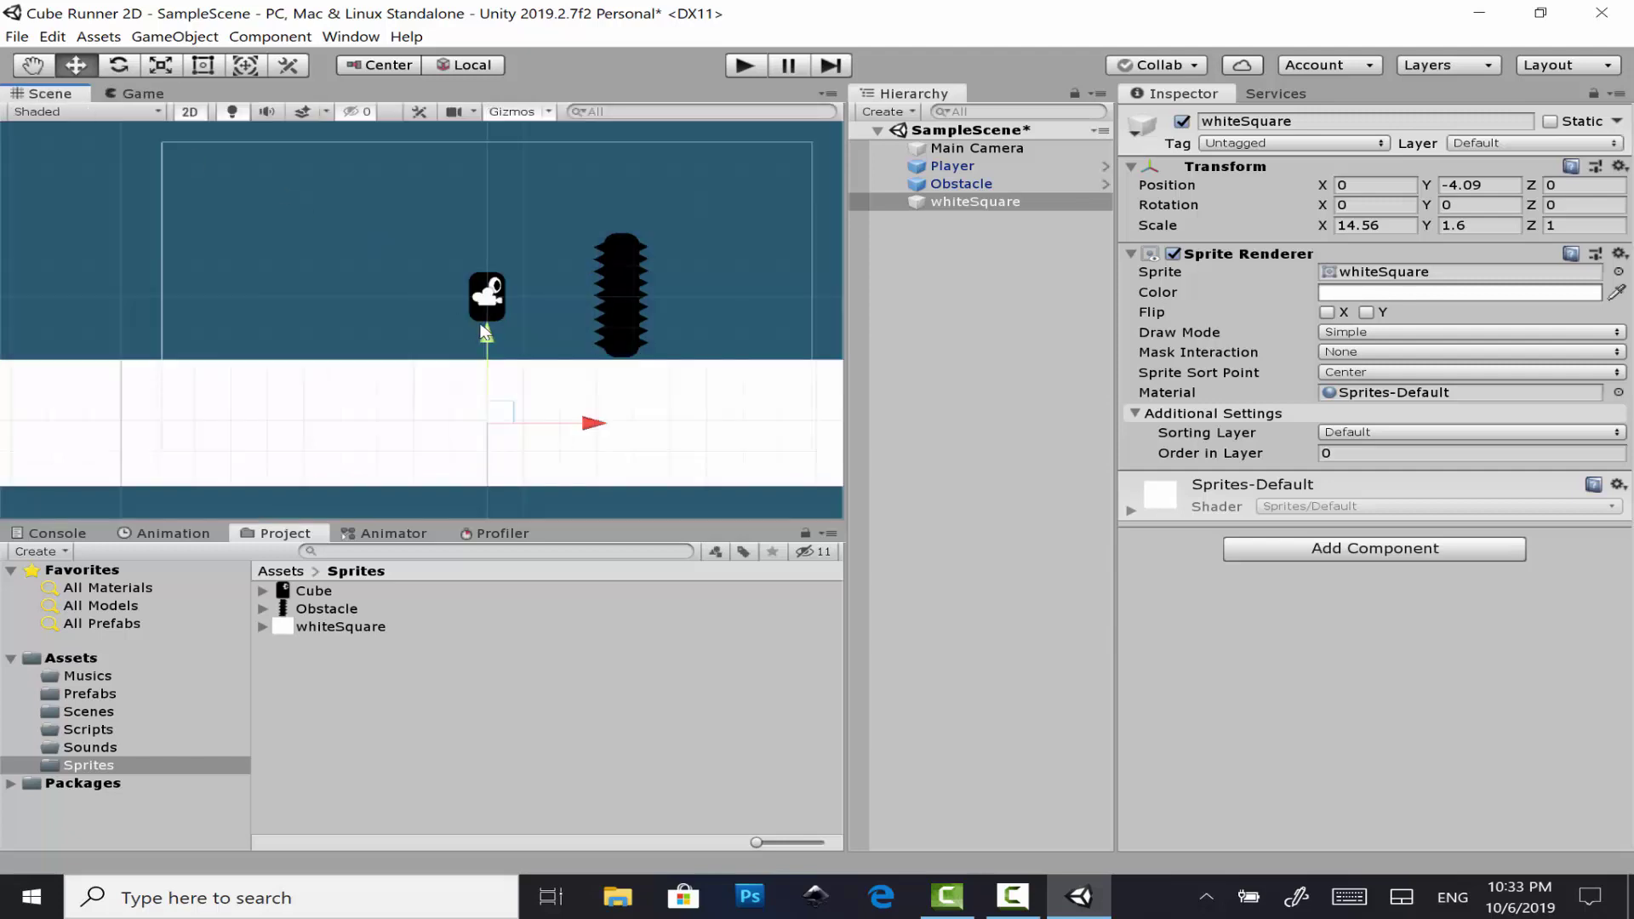
{"action": "left_click_drag", "start_coordinate": [486, 343], "coordinate": [485, 349]}
{"action": "left_click", "coordinate": [137, 93]}
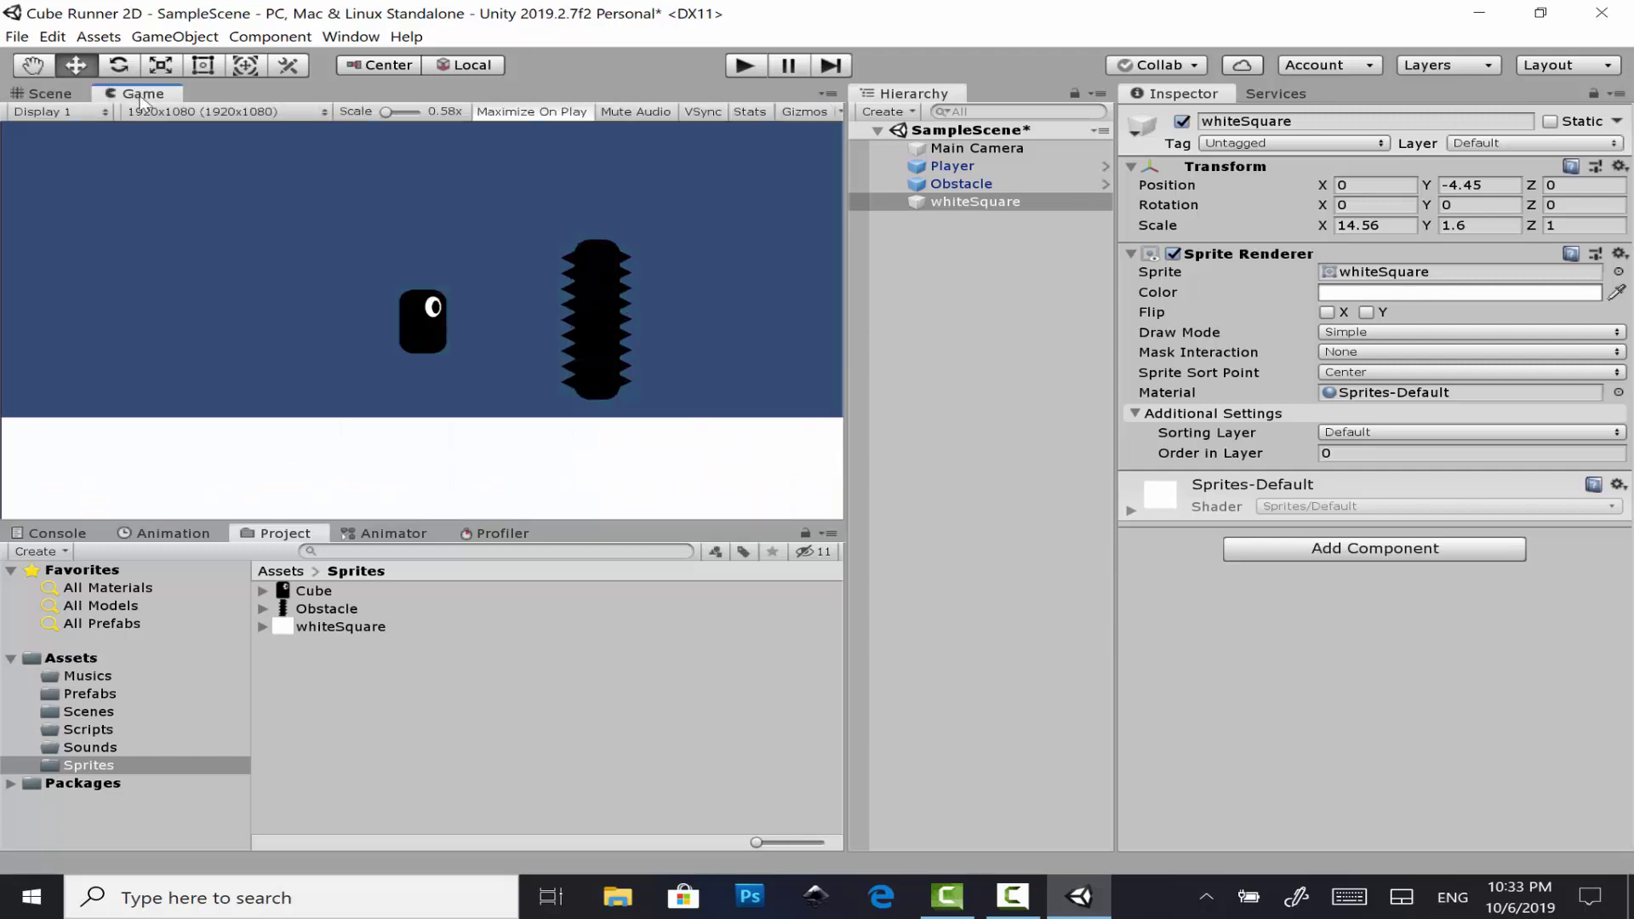
- Save the scene and add a Box Collider (2.56 × 2.56 × 0.2) to the whiteSquare strip
{"action": "key", "text": "ctrl+s"}
{"action": "left_click", "coordinate": [1327, 548]}
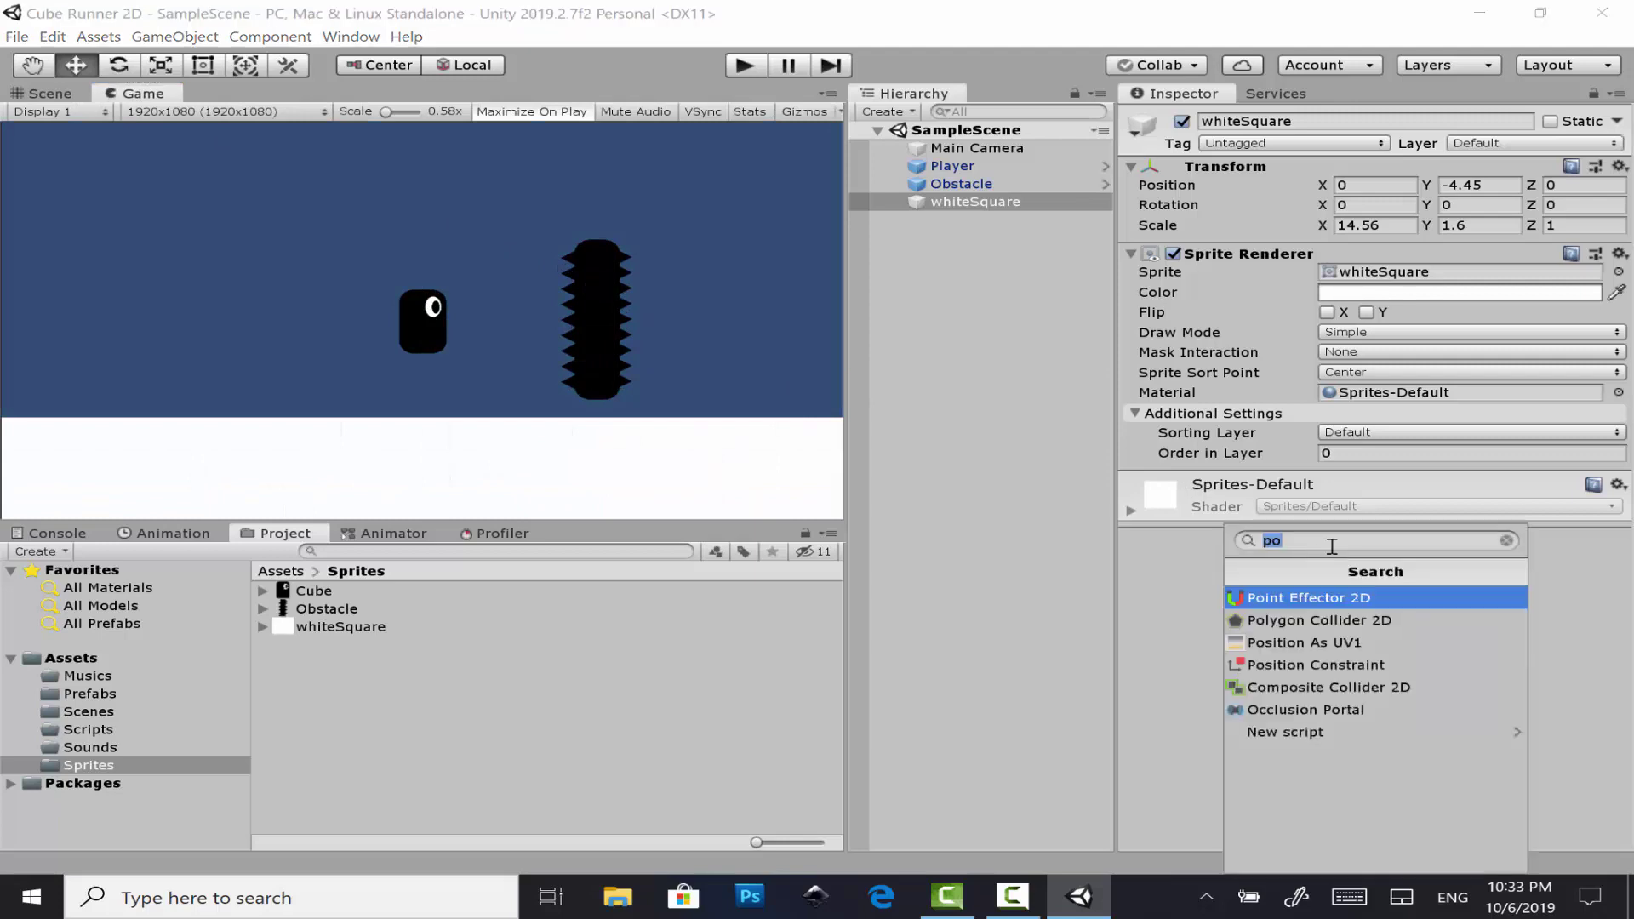
{"action": "type", "text": "b"}
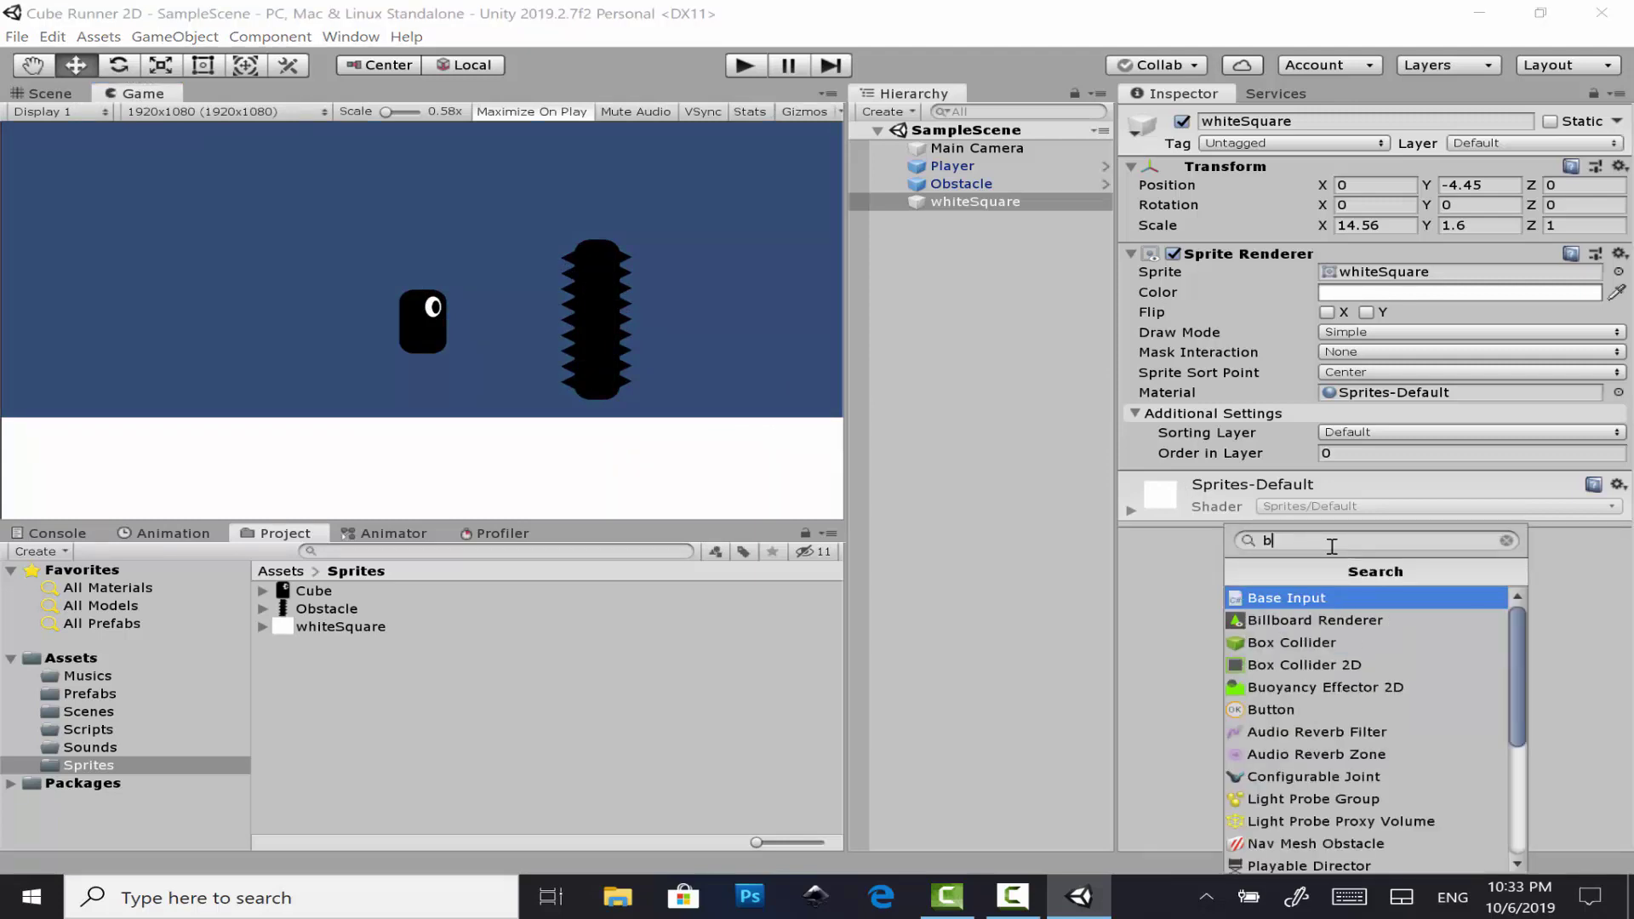
{"action": "type", "text": "o"}
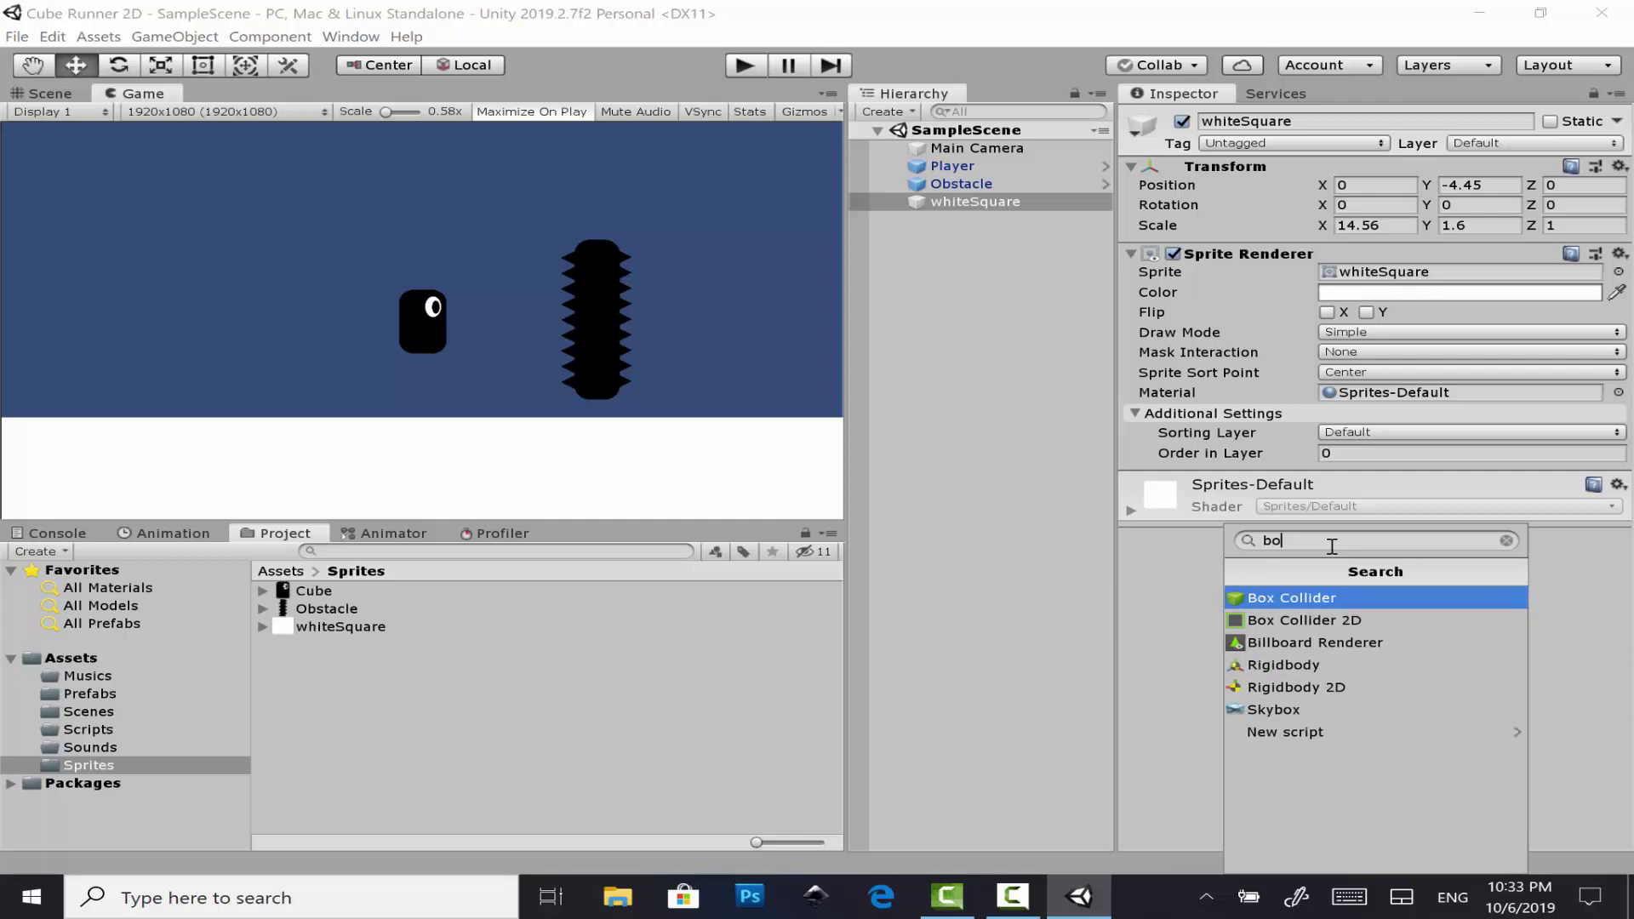
{"action": "key", "text": "Return"}
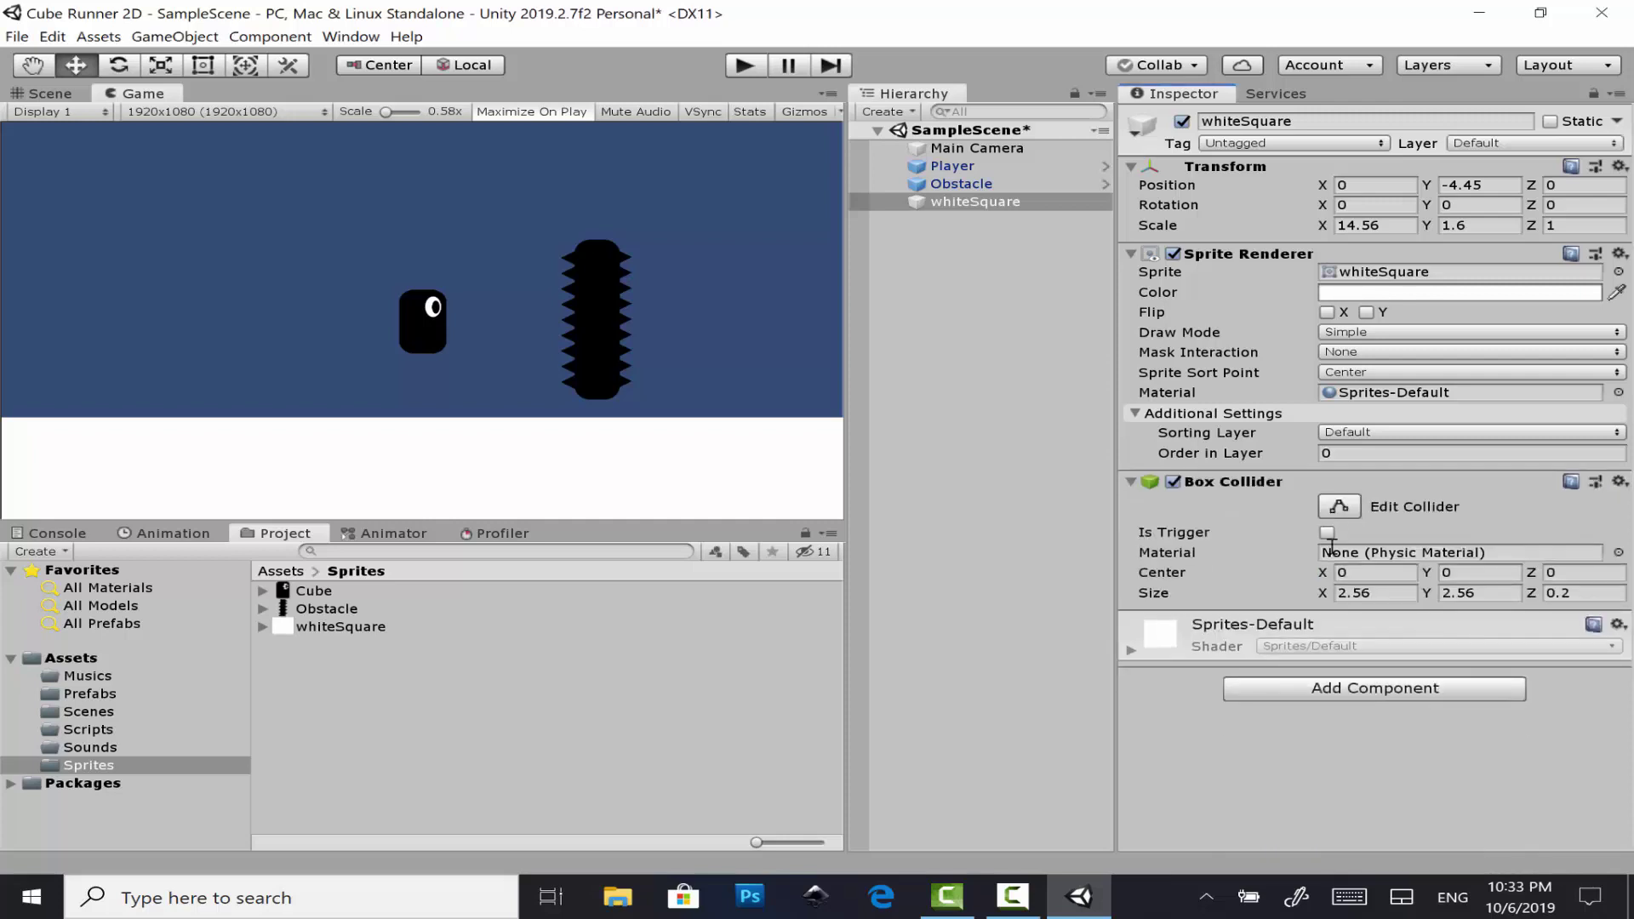
- Test-run the game in the Game view, then stop it
{"action": "left_click", "coordinate": [53, 94]}
{"action": "left_click", "coordinate": [143, 93]}
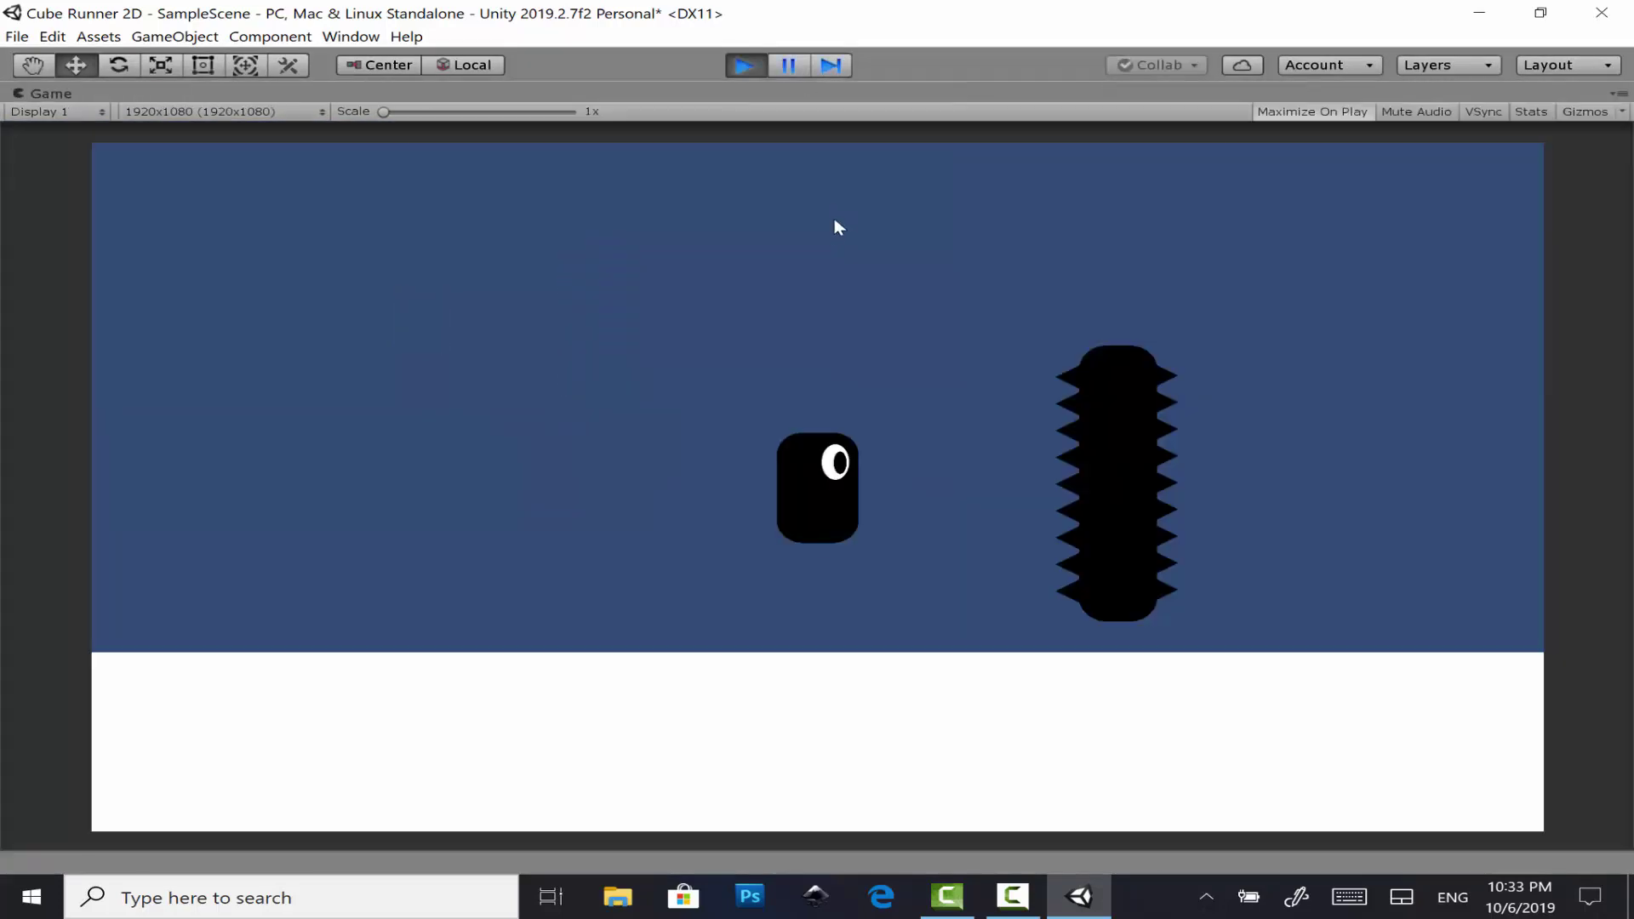
{"action": "left_click", "coordinate": [763, 68]}
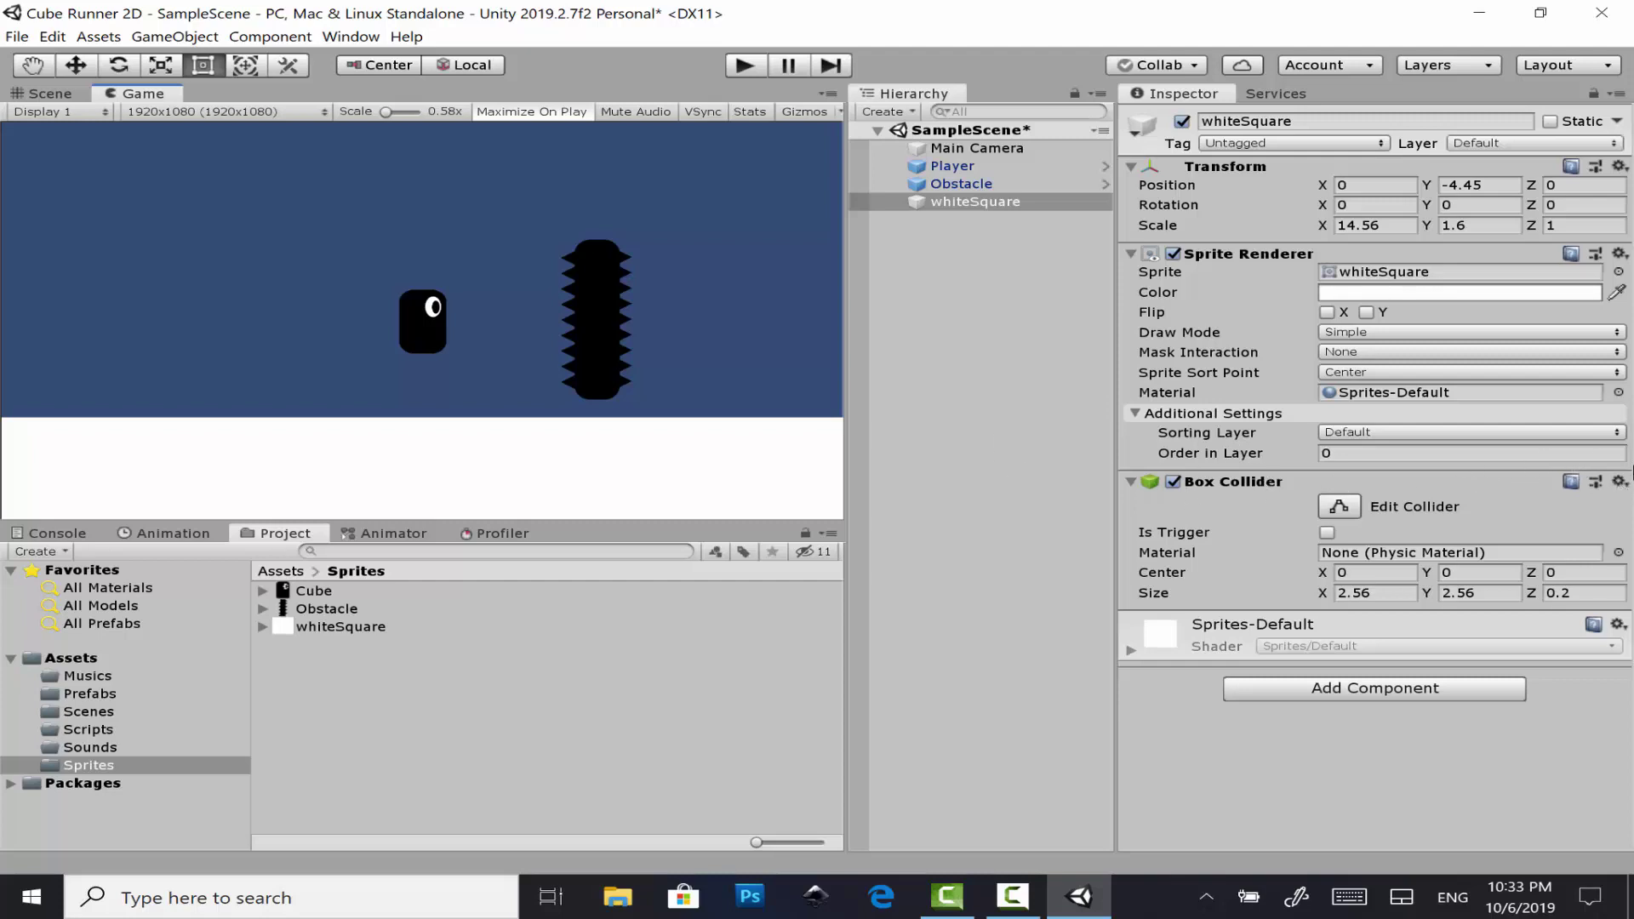
- Swap the strip's Box Collider for a 2.56 × 2.56 Box Collider 2D and test that Player lands on it
{"action": "left_click", "coordinate": [1621, 483]}
{"action": "left_click", "coordinate": [1559, 528]}
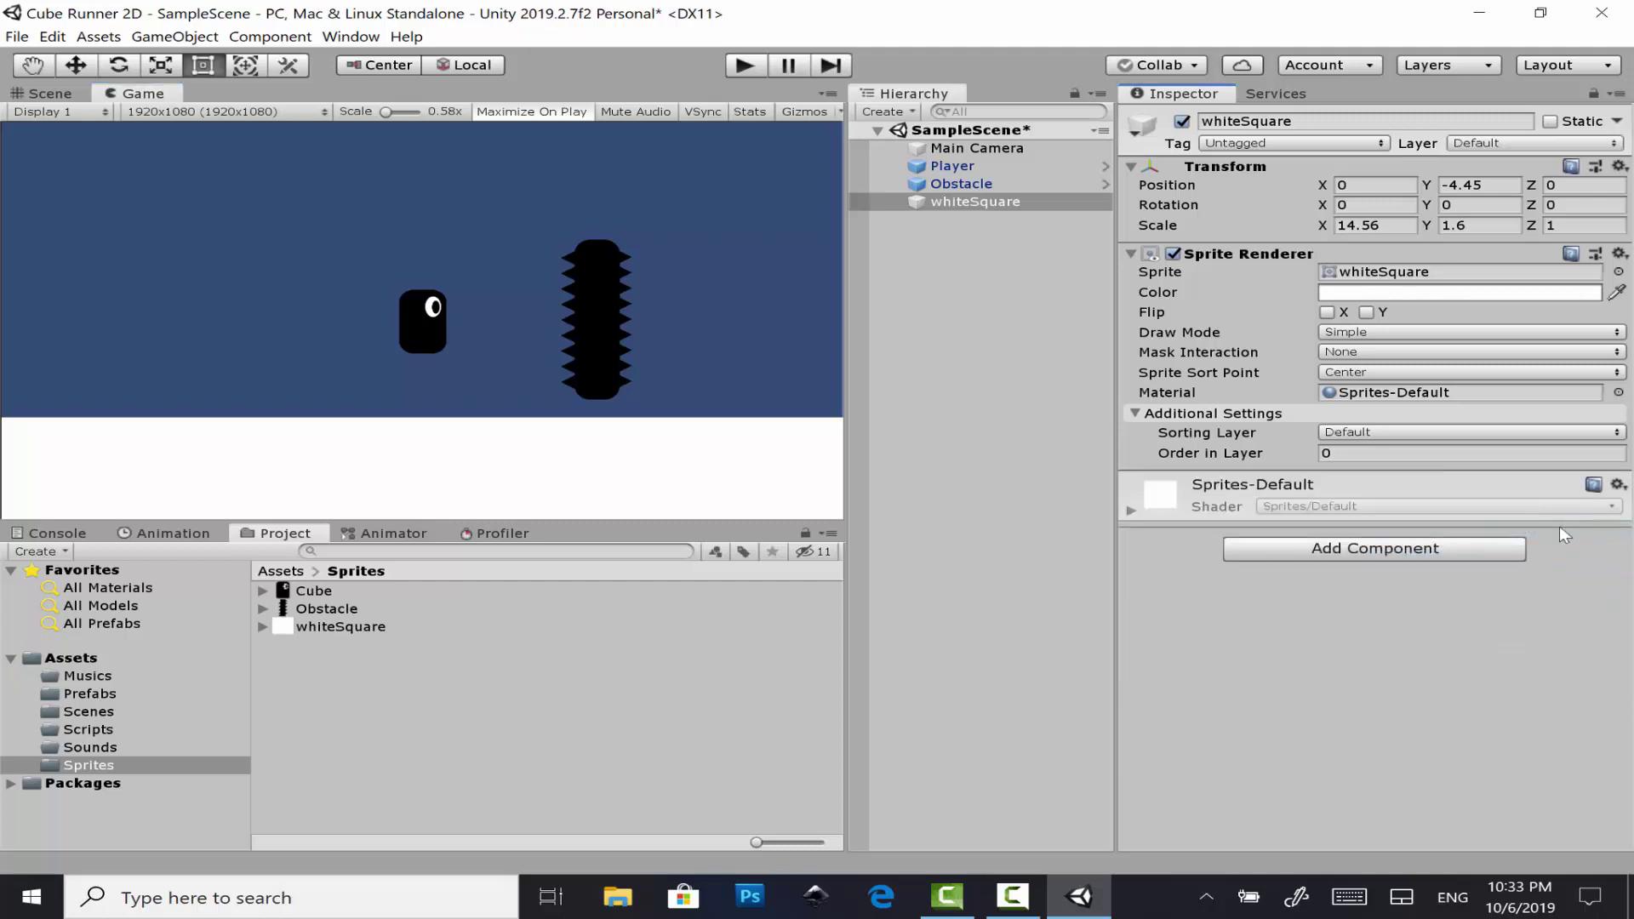
{"action": "left_click", "coordinate": [1464, 554]}
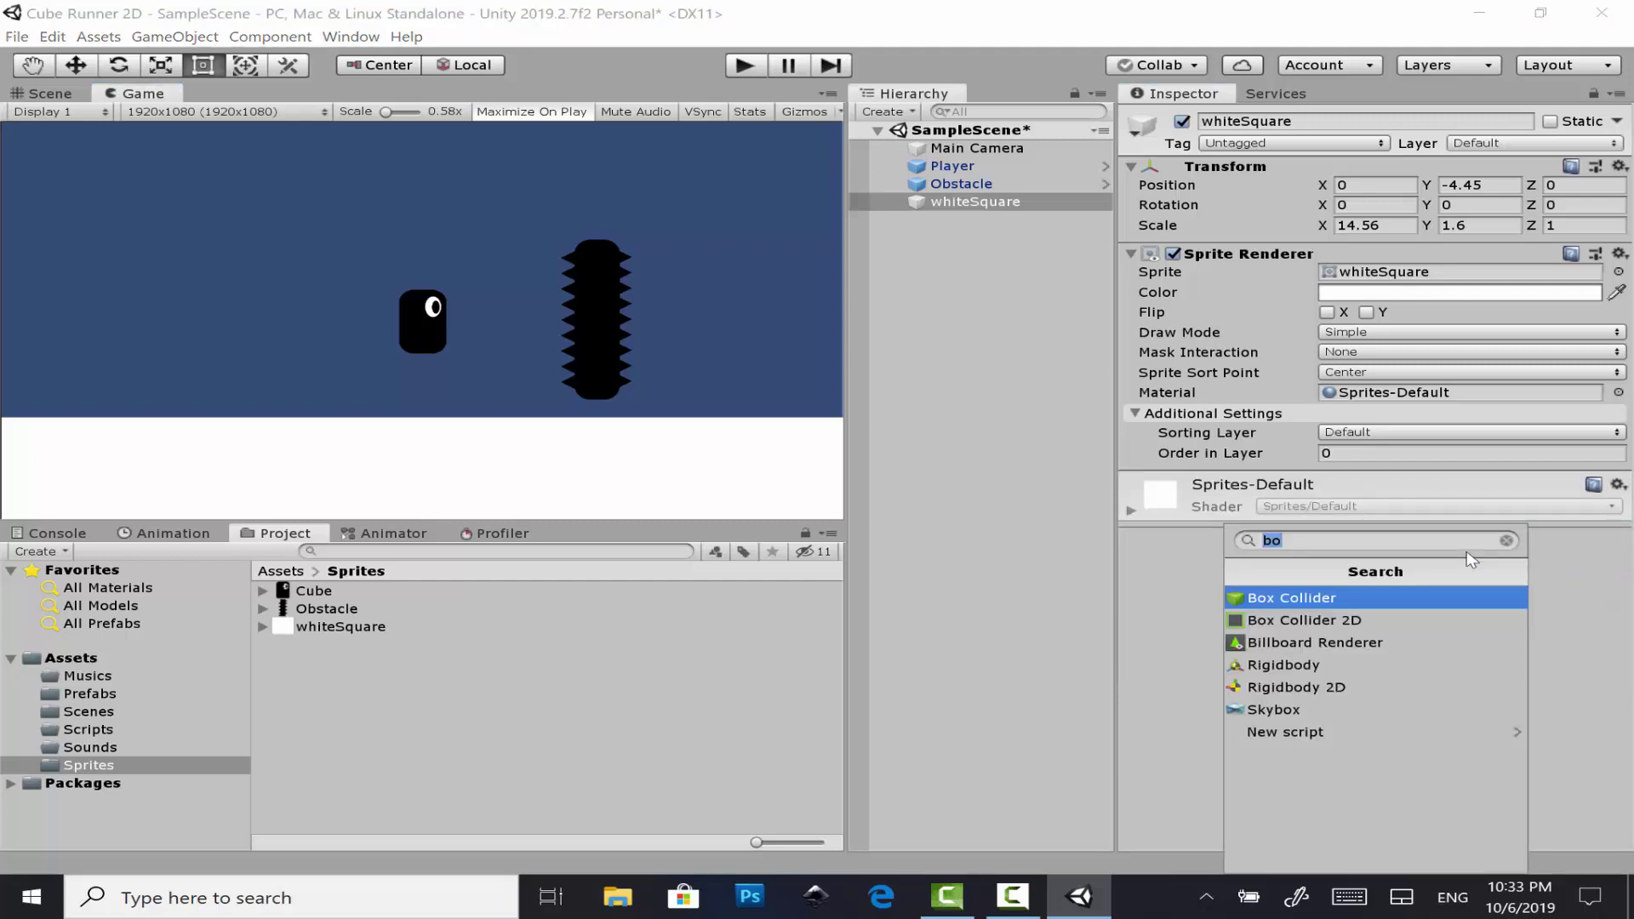
{"action": "key", "text": "Down"}
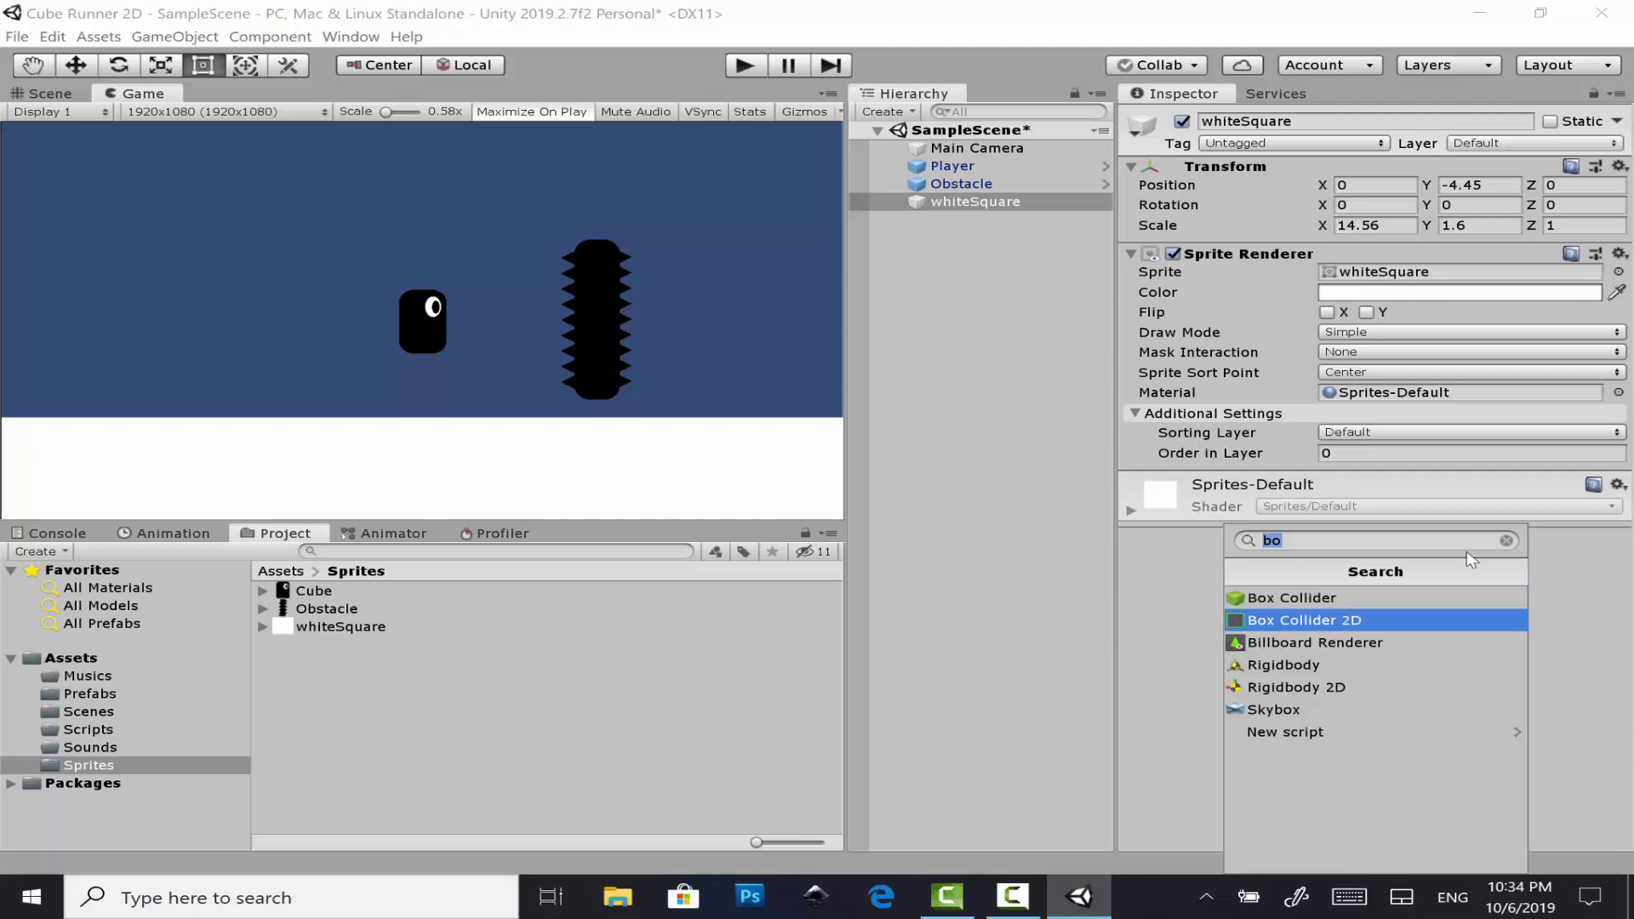
{"action": "key", "text": "Return"}
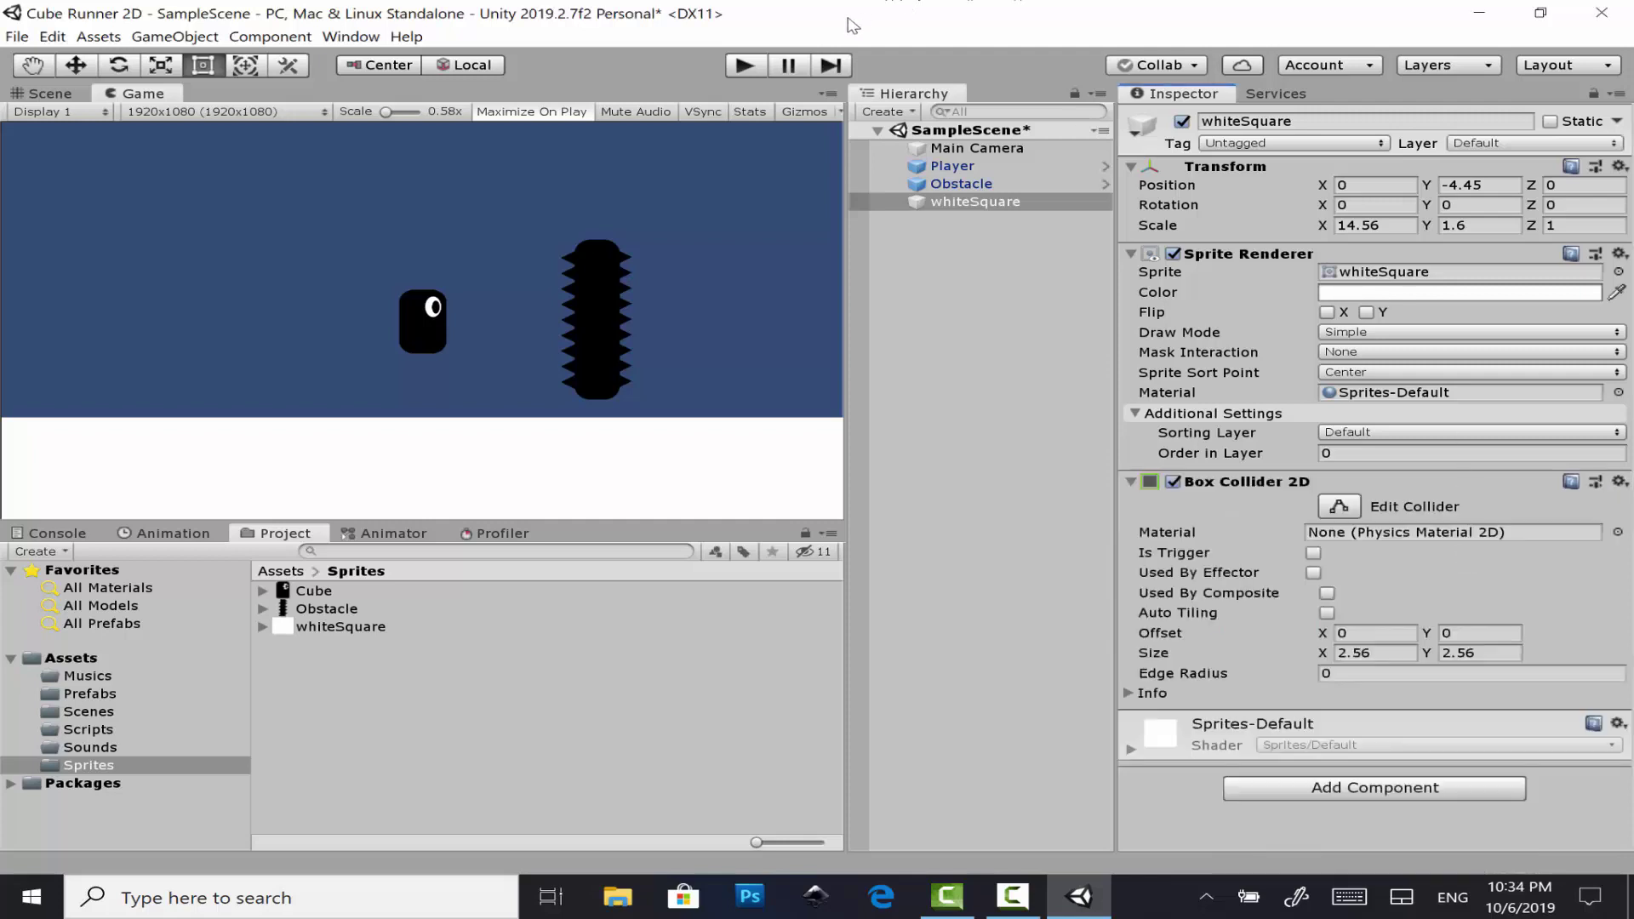
{"action": "left_click", "coordinate": [752, 75]}
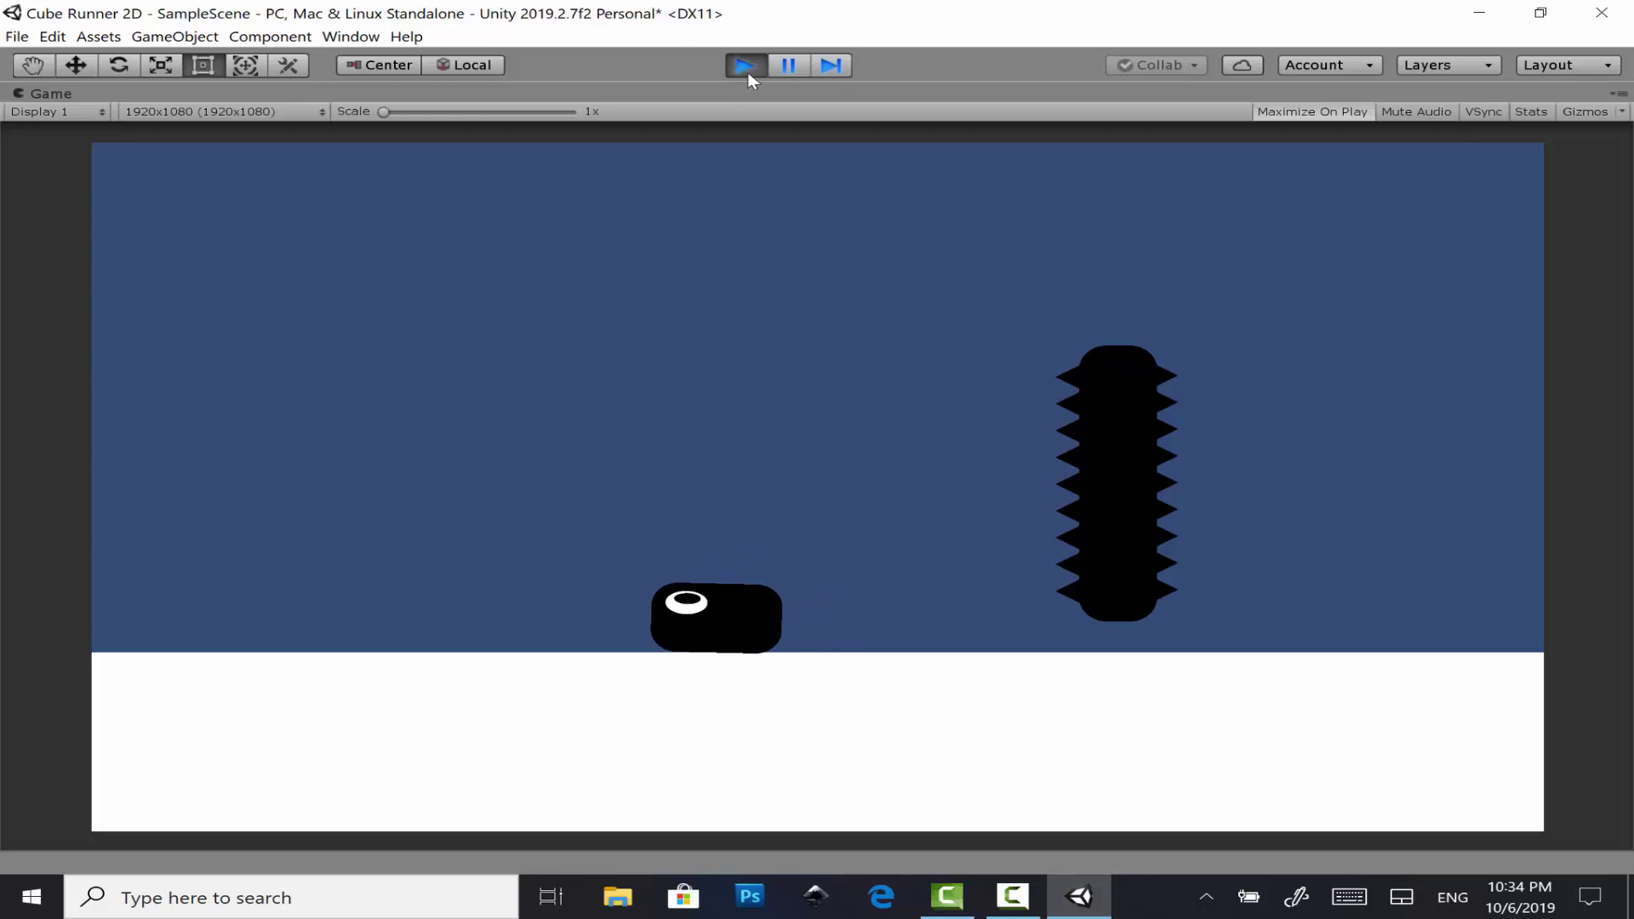
{"action": "left_click", "coordinate": [742, 65]}
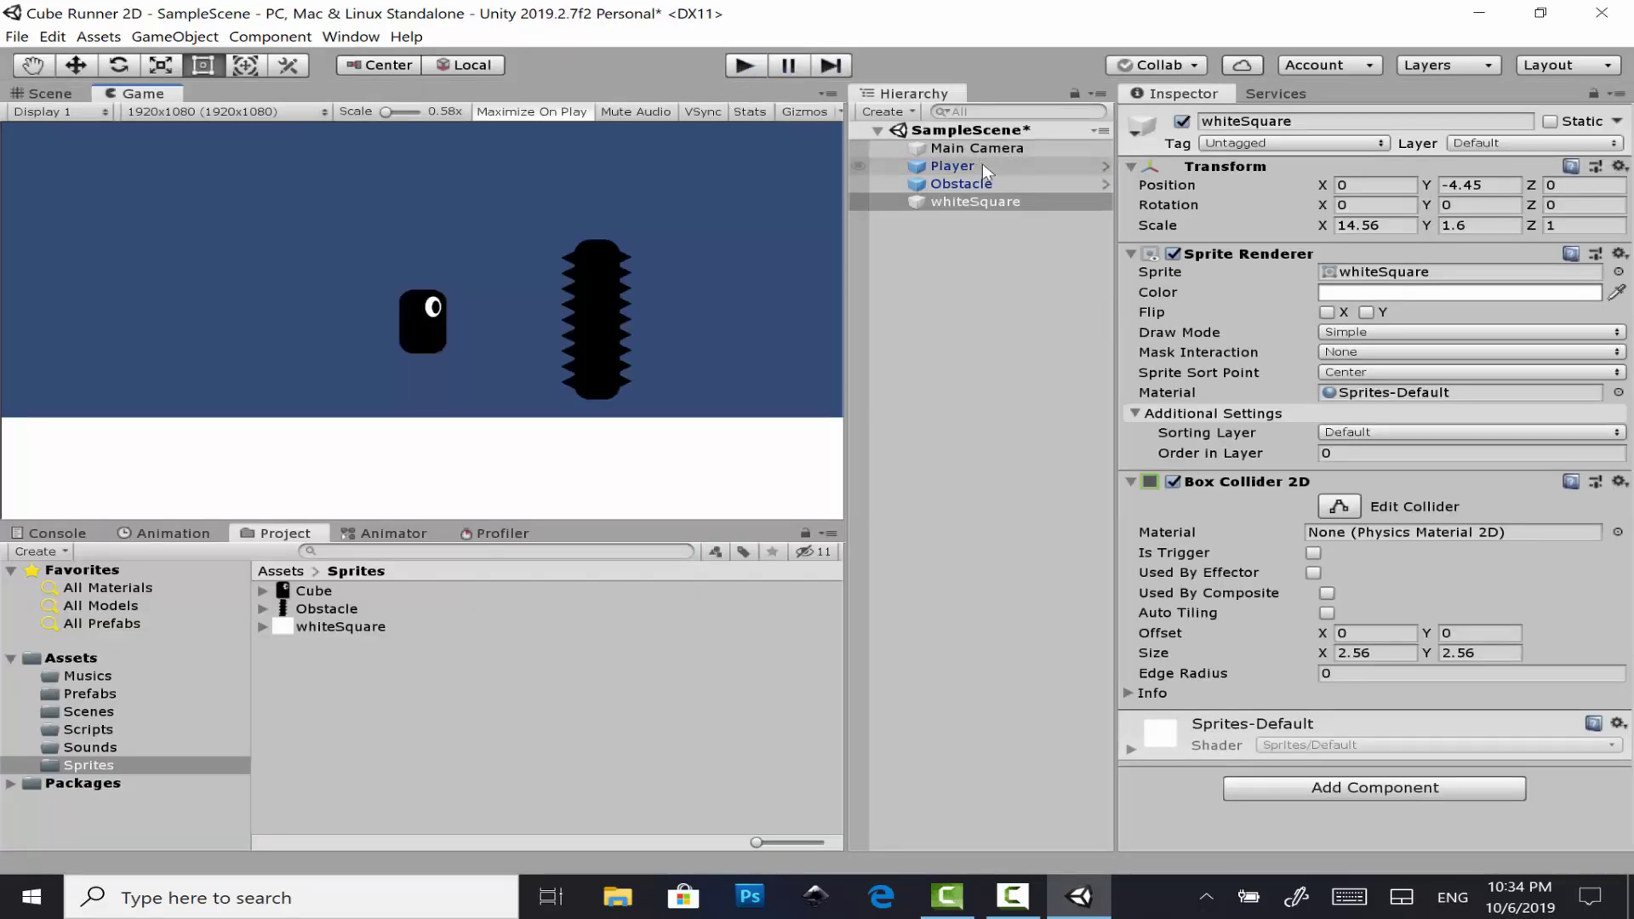
- Freeze the Player's Rigidbody 2D rotation on Z and save the scene
{"action": "left_click", "coordinate": [982, 165]}
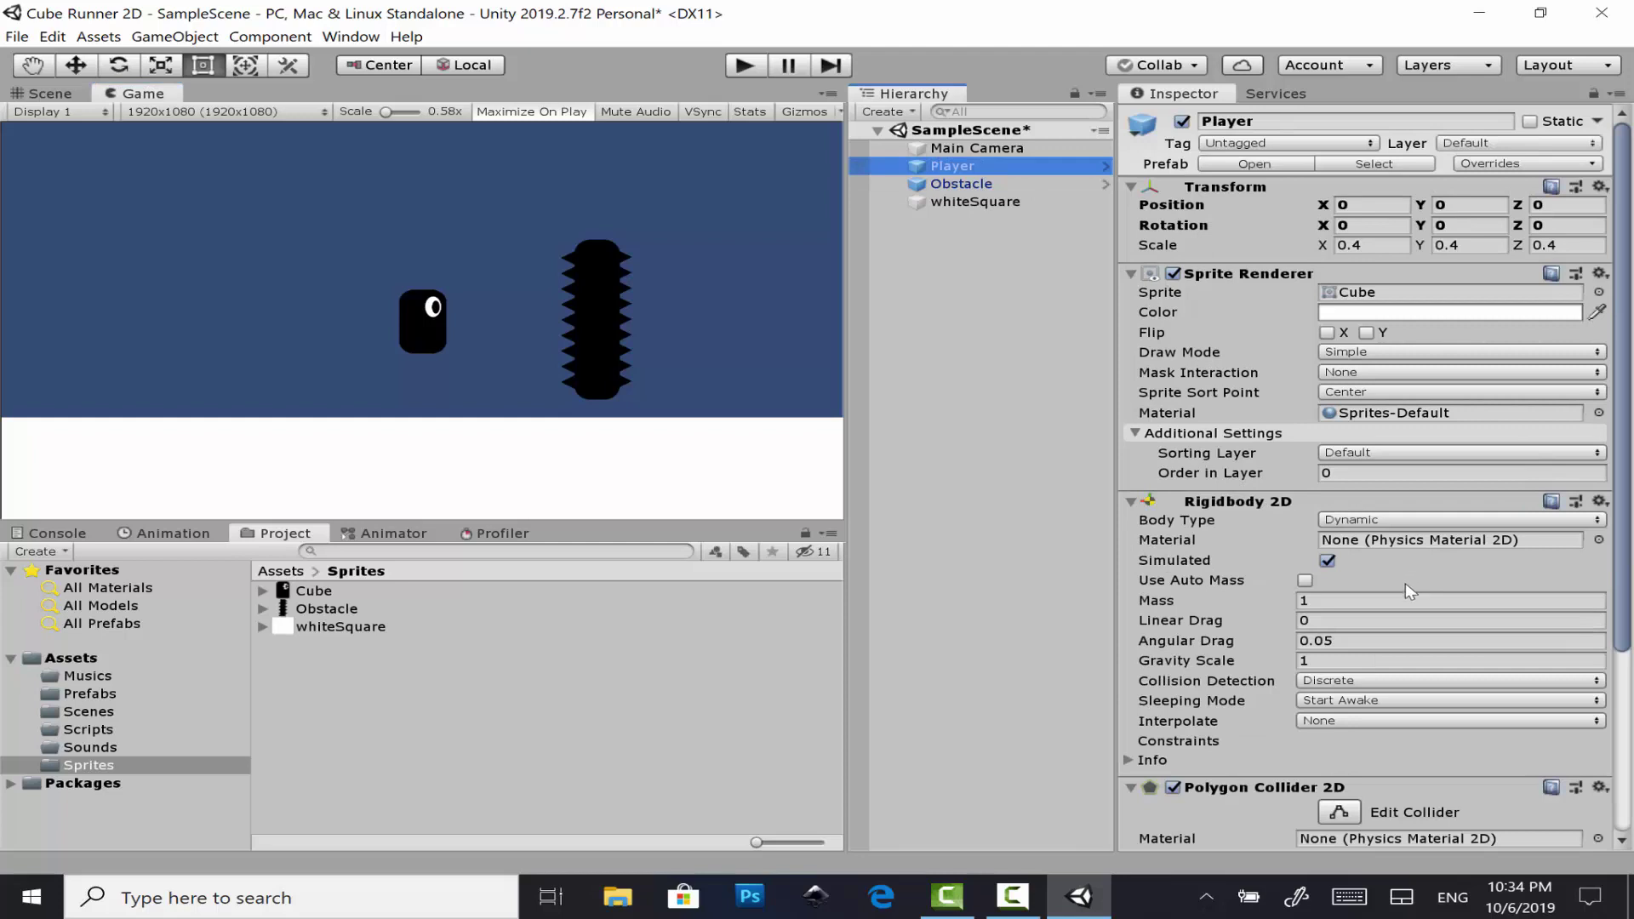
{"action": "scroll", "coordinate": [1396, 613], "scroll_direction": "down", "scroll_amount": 5}
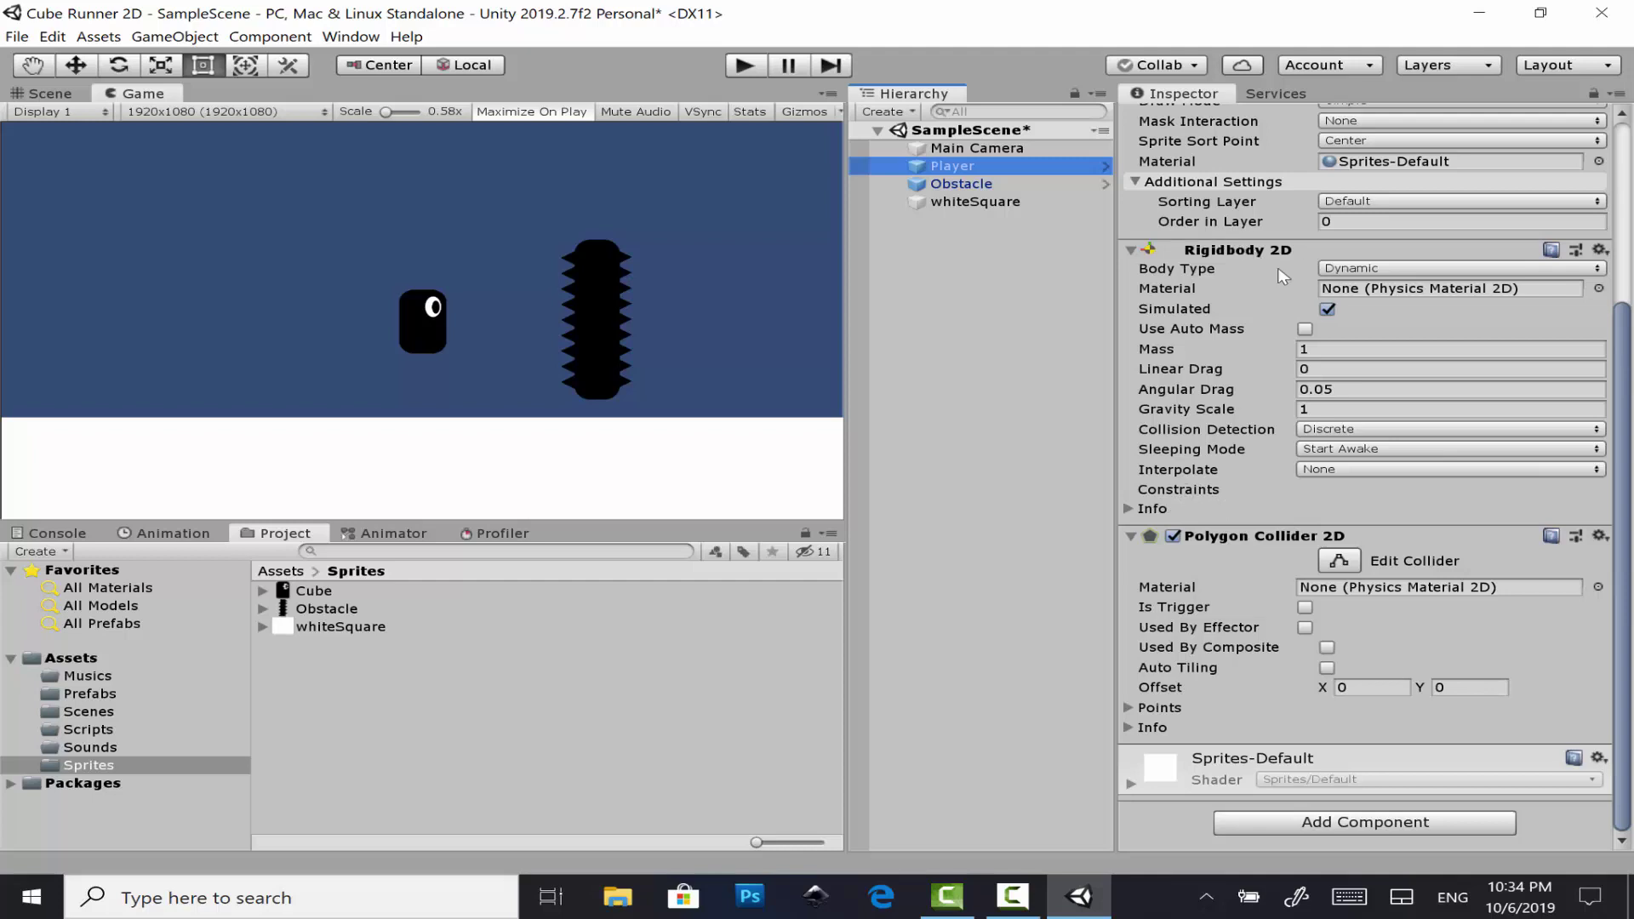
{"action": "left_click", "coordinate": [1200, 491]}
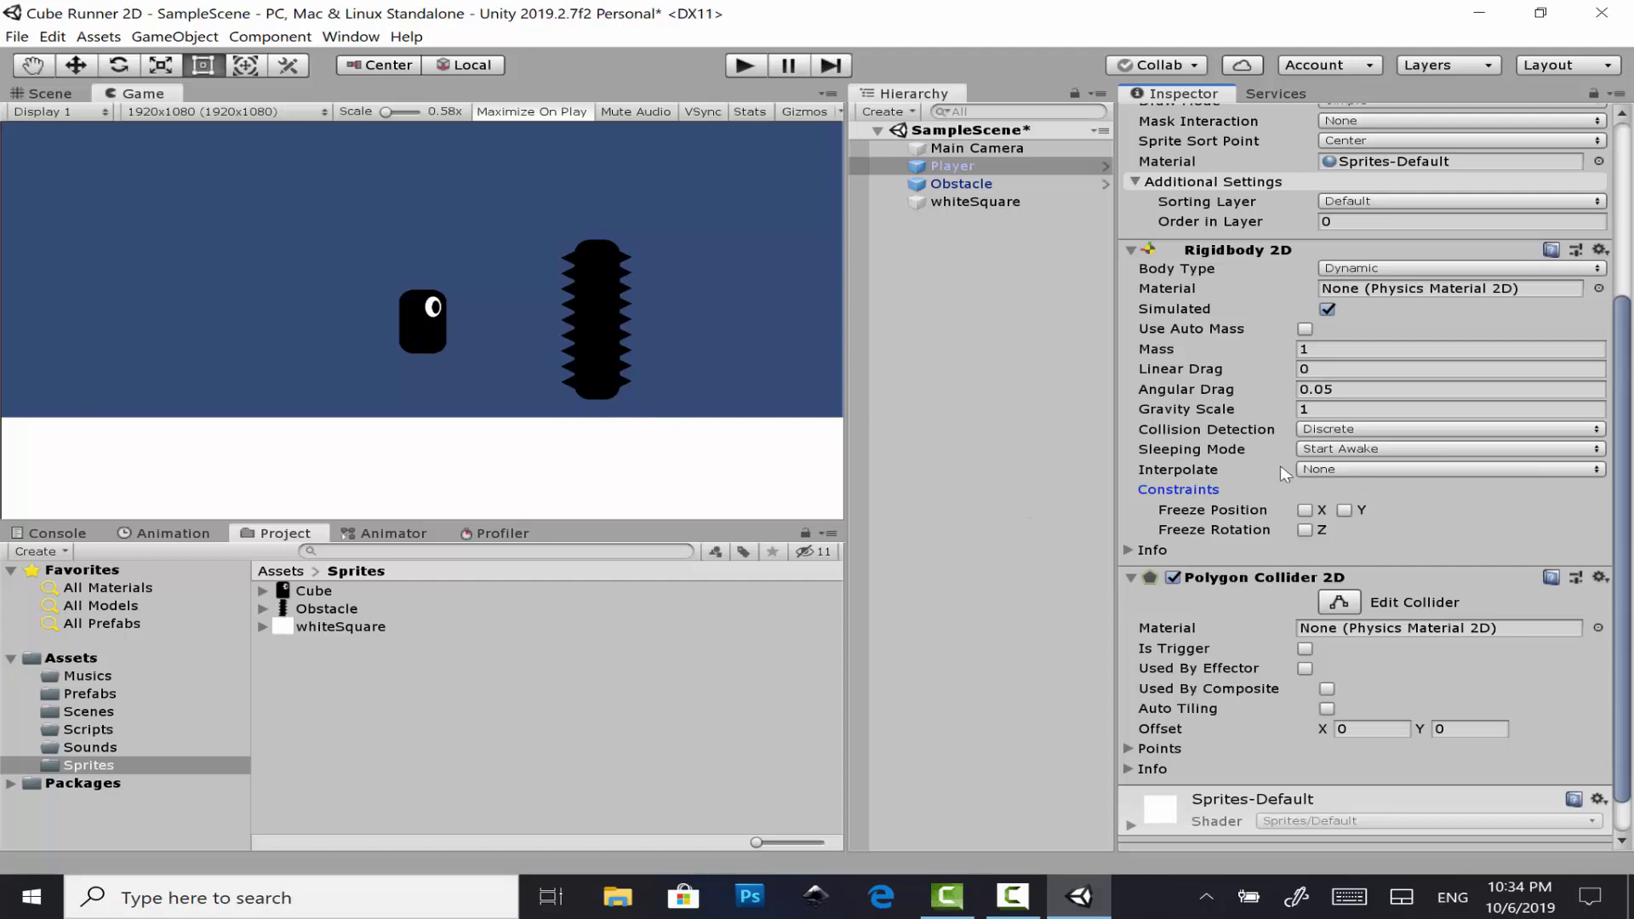
{"action": "left_click", "coordinate": [1302, 530]}
{"action": "key", "text": "ctrl+s"}
- Play-test the game, then apply all of the Player's overrides to its prefab
{"action": "left_click", "coordinate": [752, 71]}
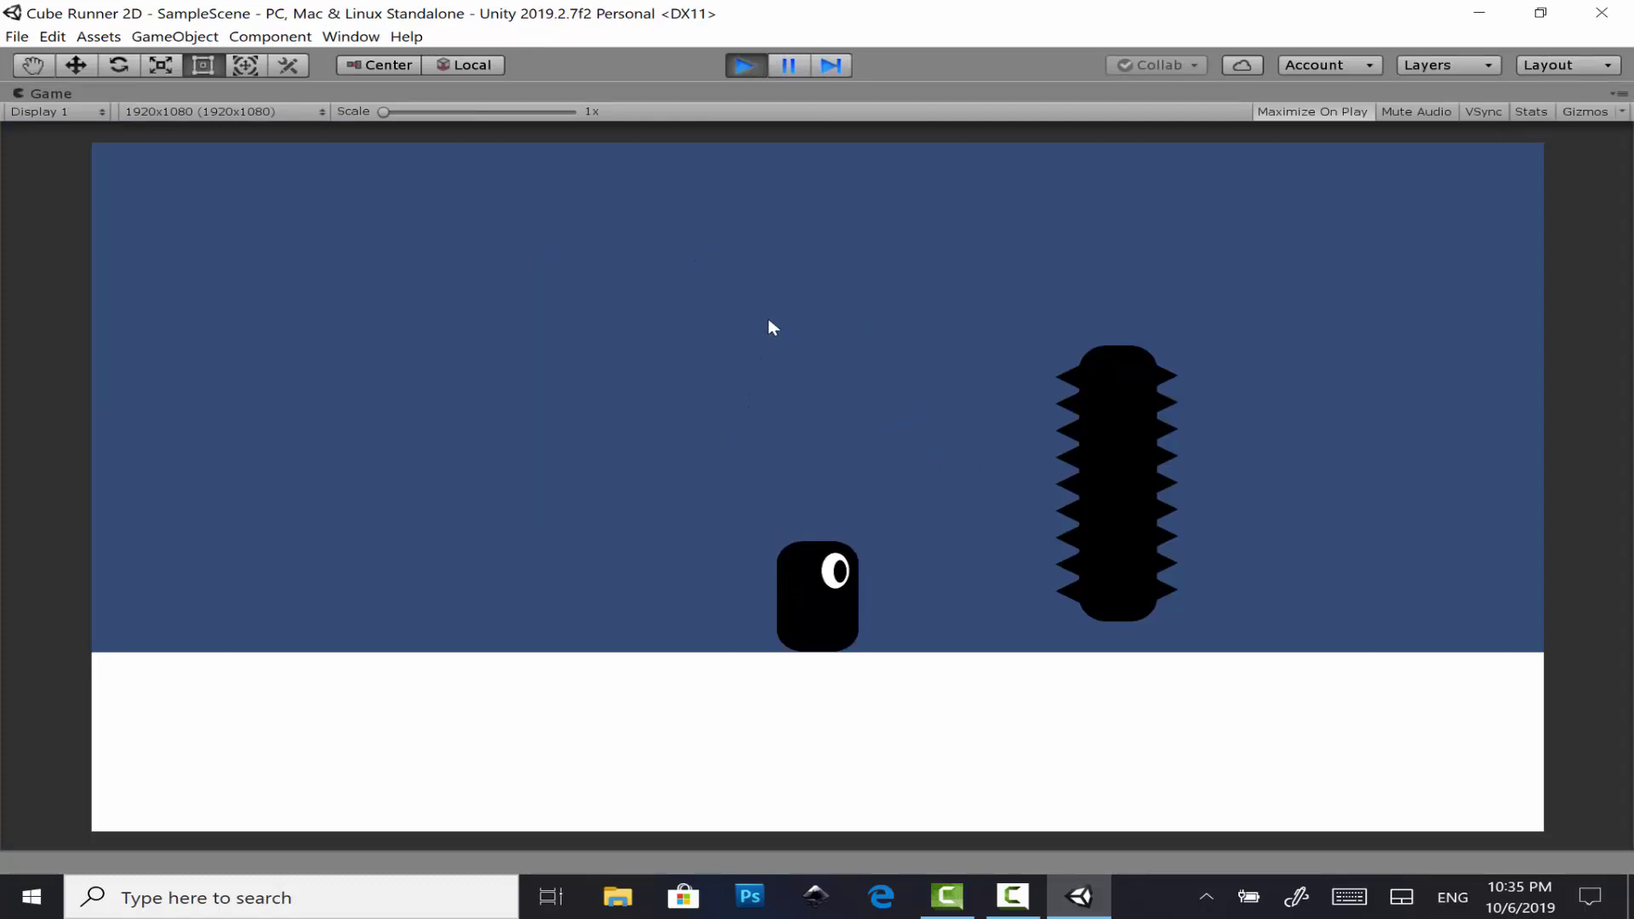
{"action": "left_click", "coordinate": [745, 65]}
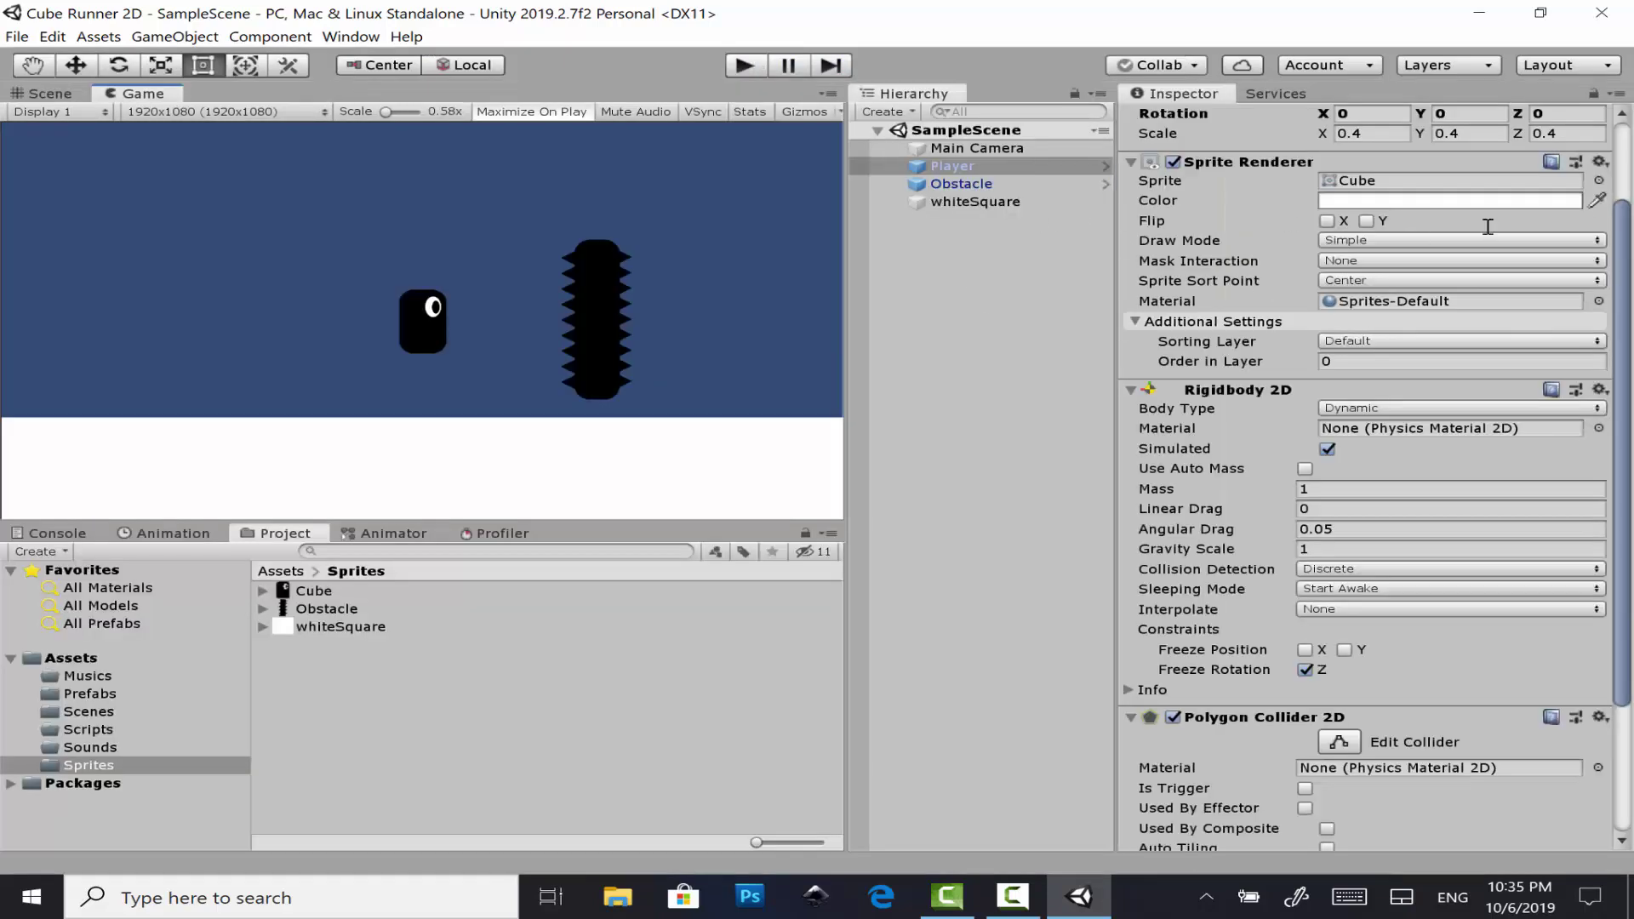
{"action": "left_click", "coordinate": [1532, 163]}
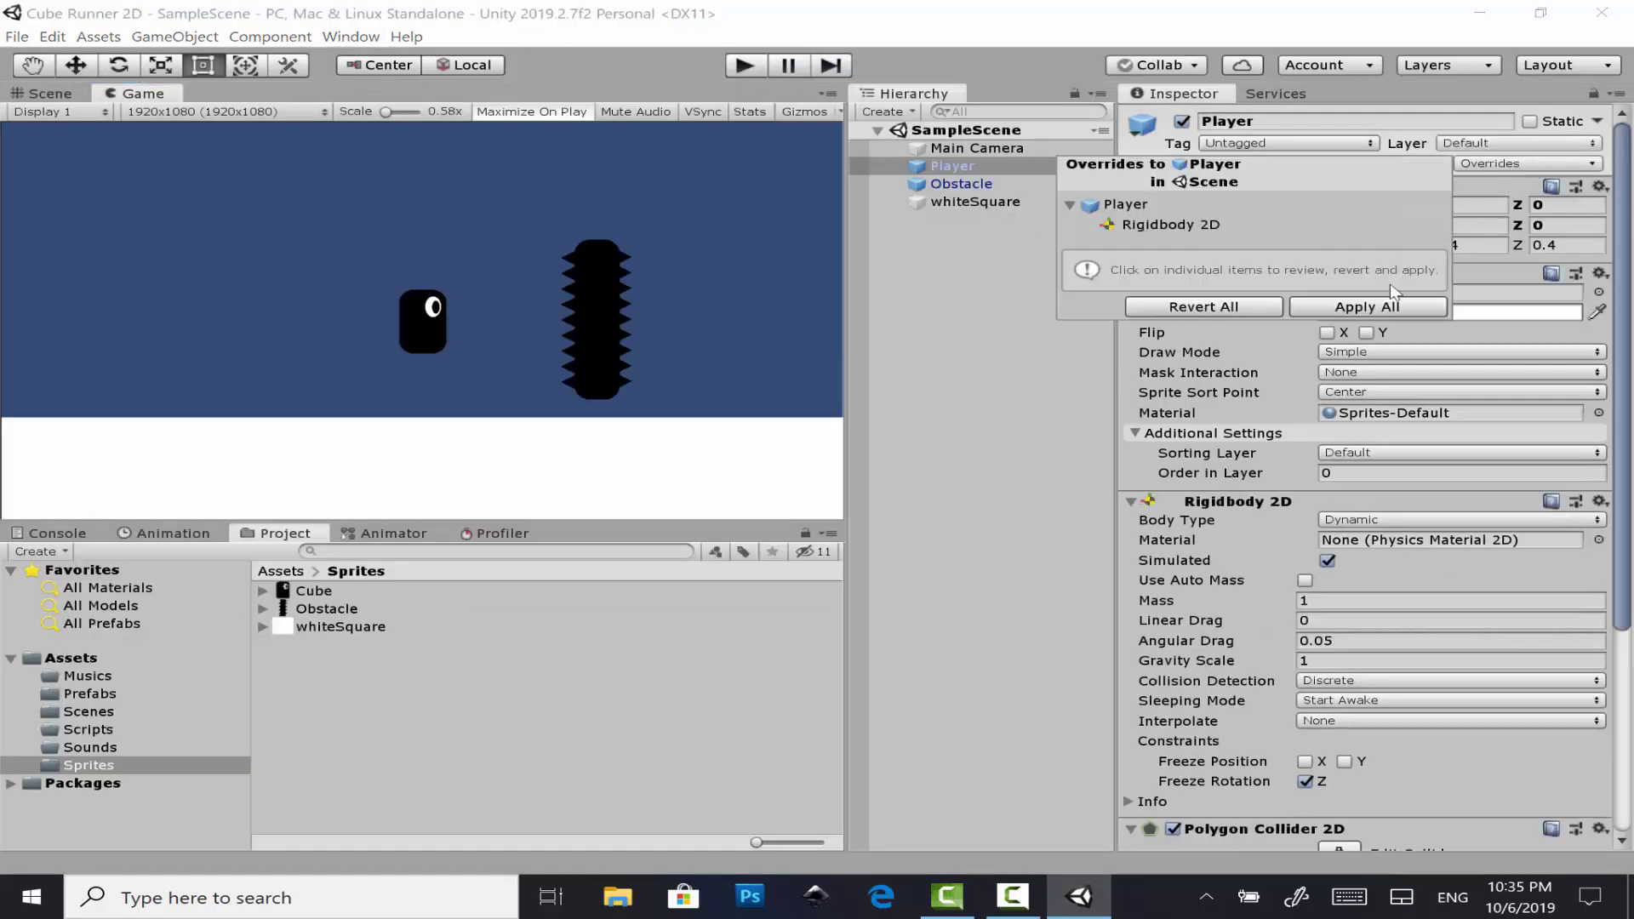
{"action": "left_click", "coordinate": [1387, 310]}
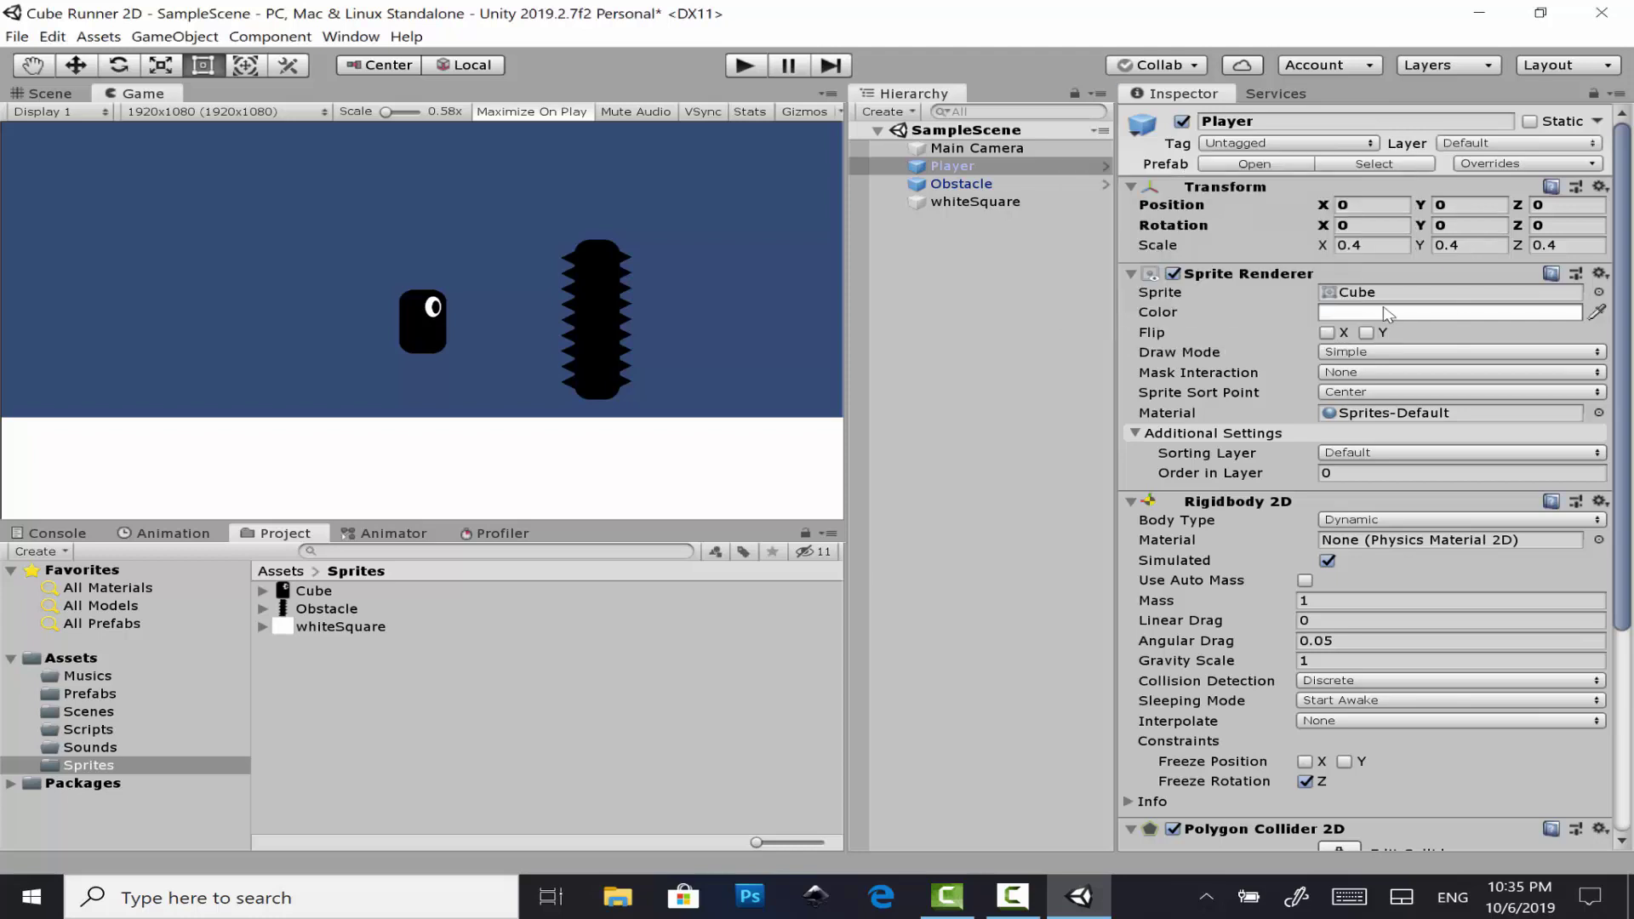
{"action": "left_click", "coordinate": [1043, 185]}
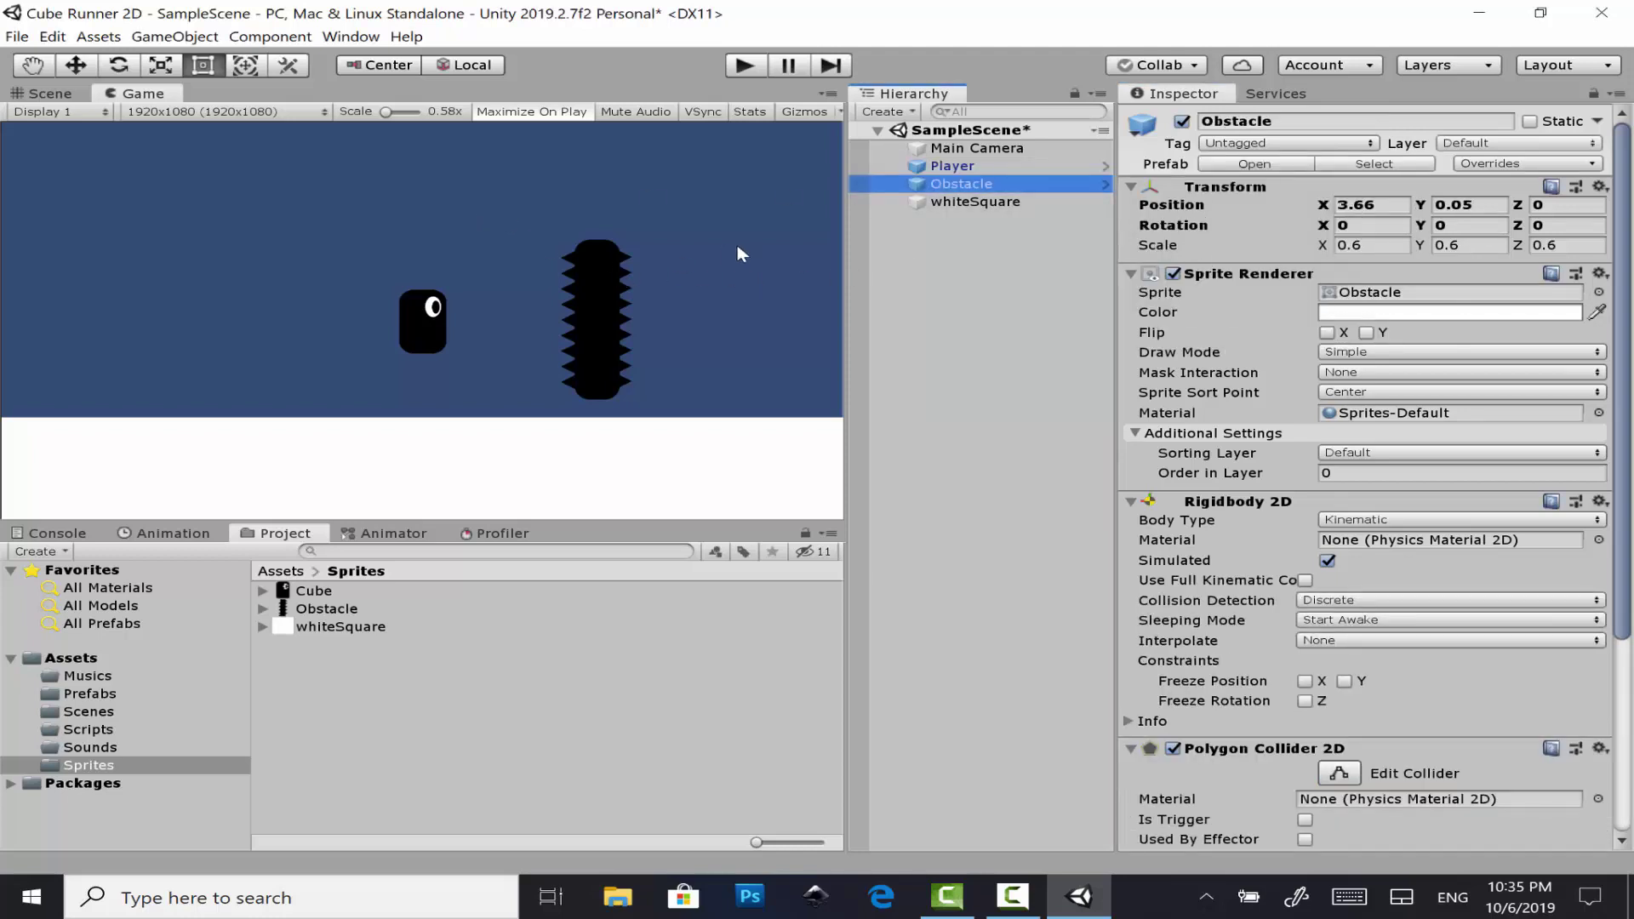
- Move the Obstacle down to about Y -1.43 onto the white ground and preview it in the Game view
{"action": "left_click", "coordinate": [73, 91]}
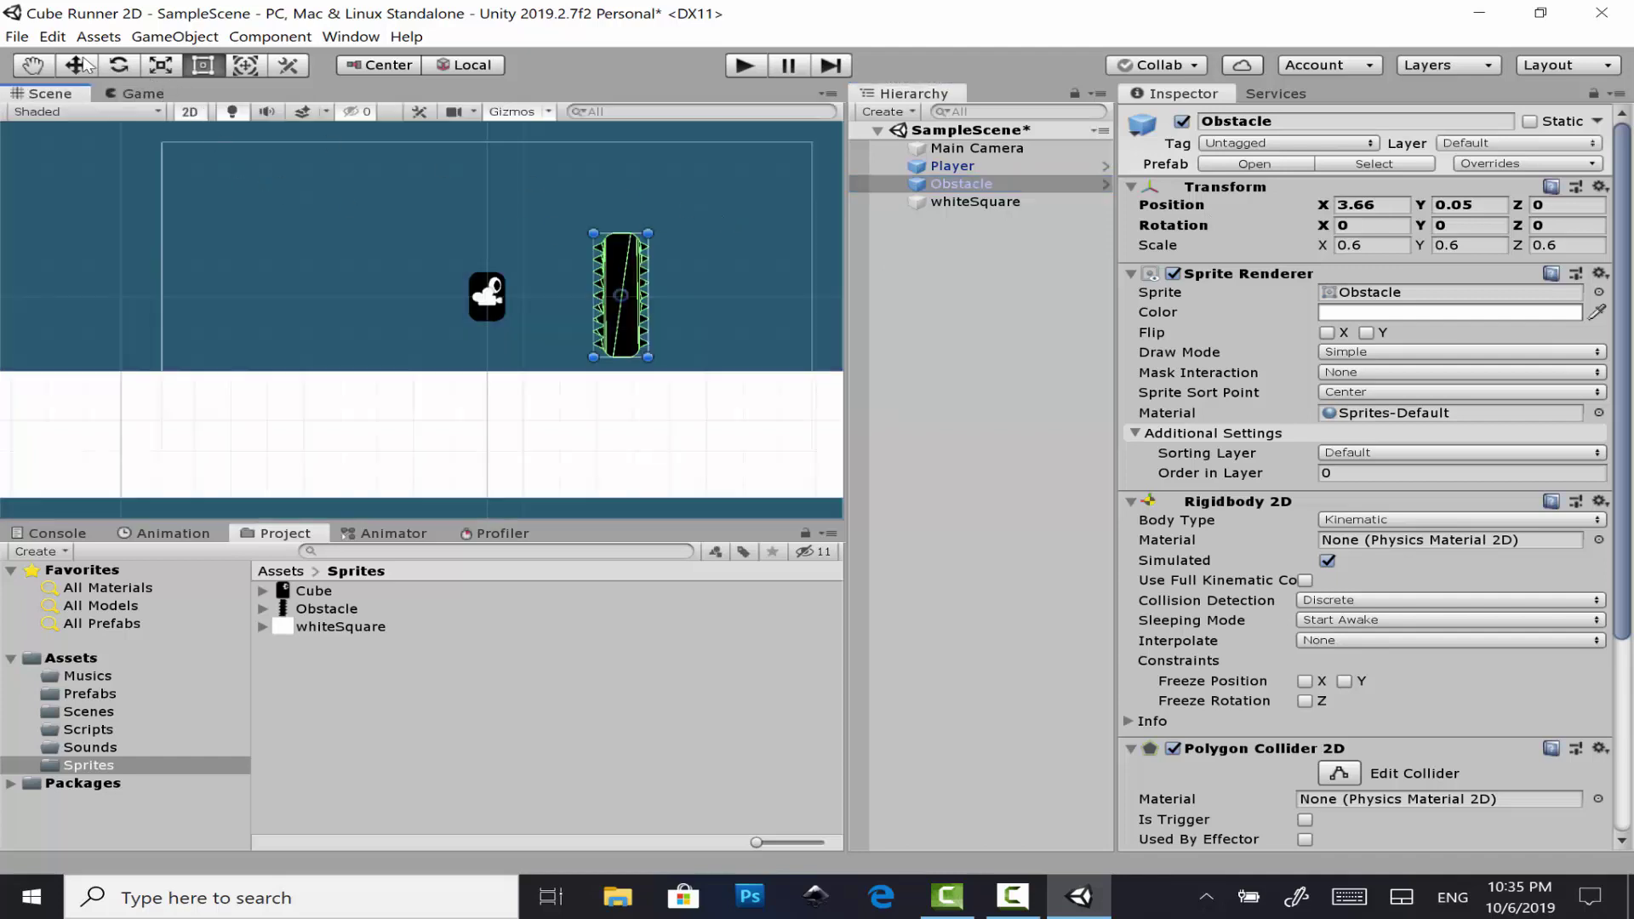
{"action": "left_click", "coordinate": [79, 64]}
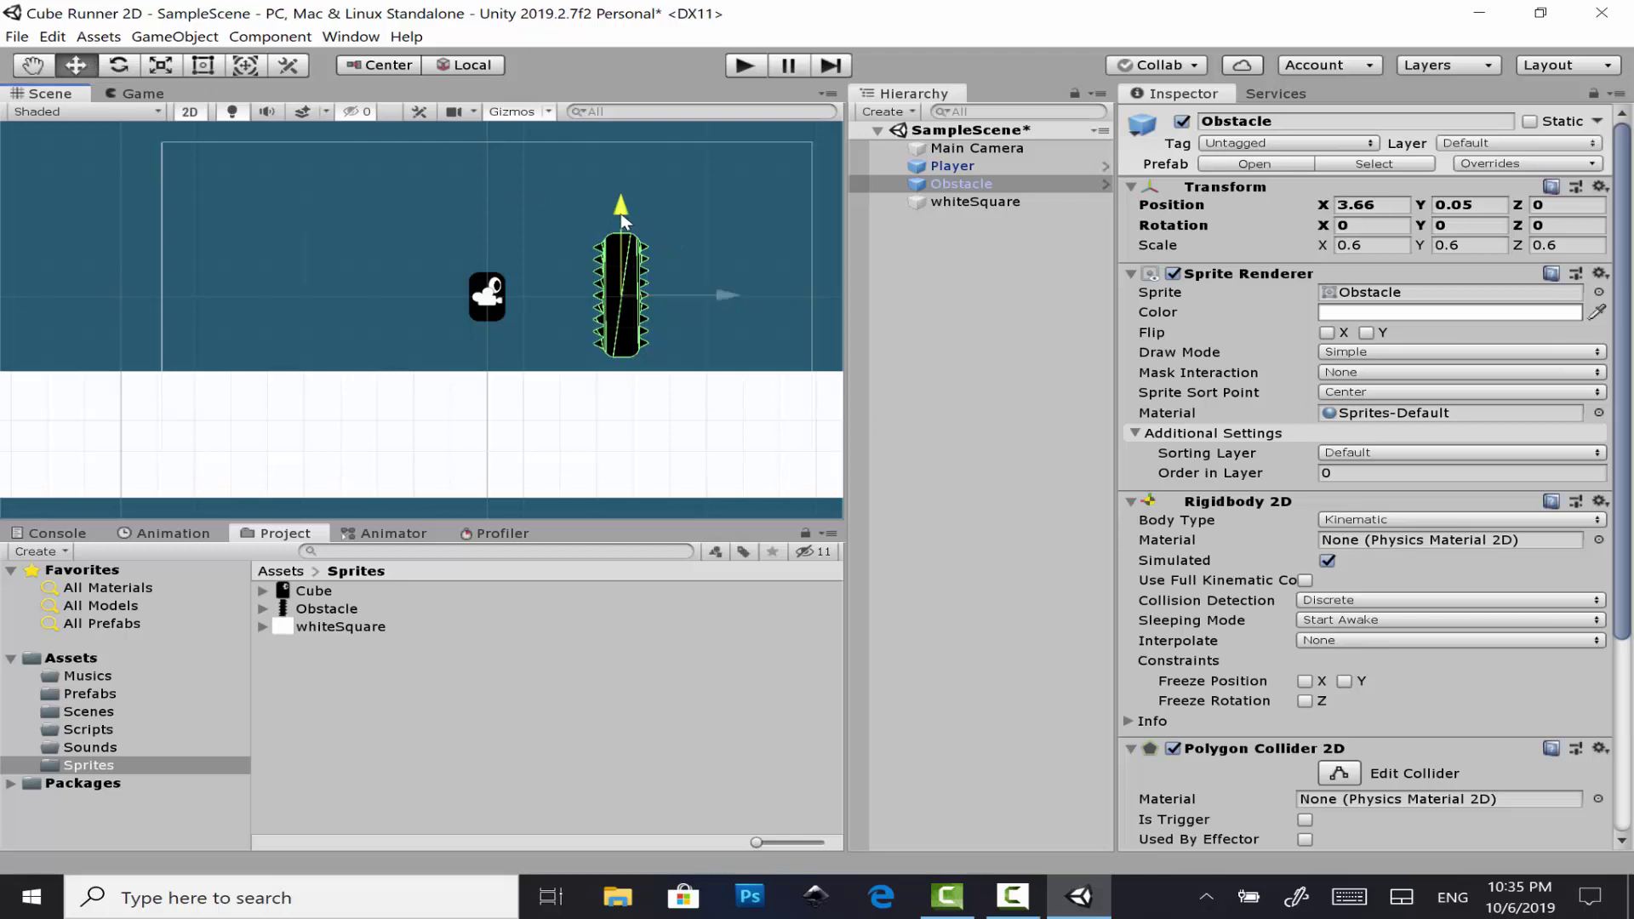
{"action": "left_click_drag", "start_coordinate": [621, 214], "coordinate": [624, 260]}
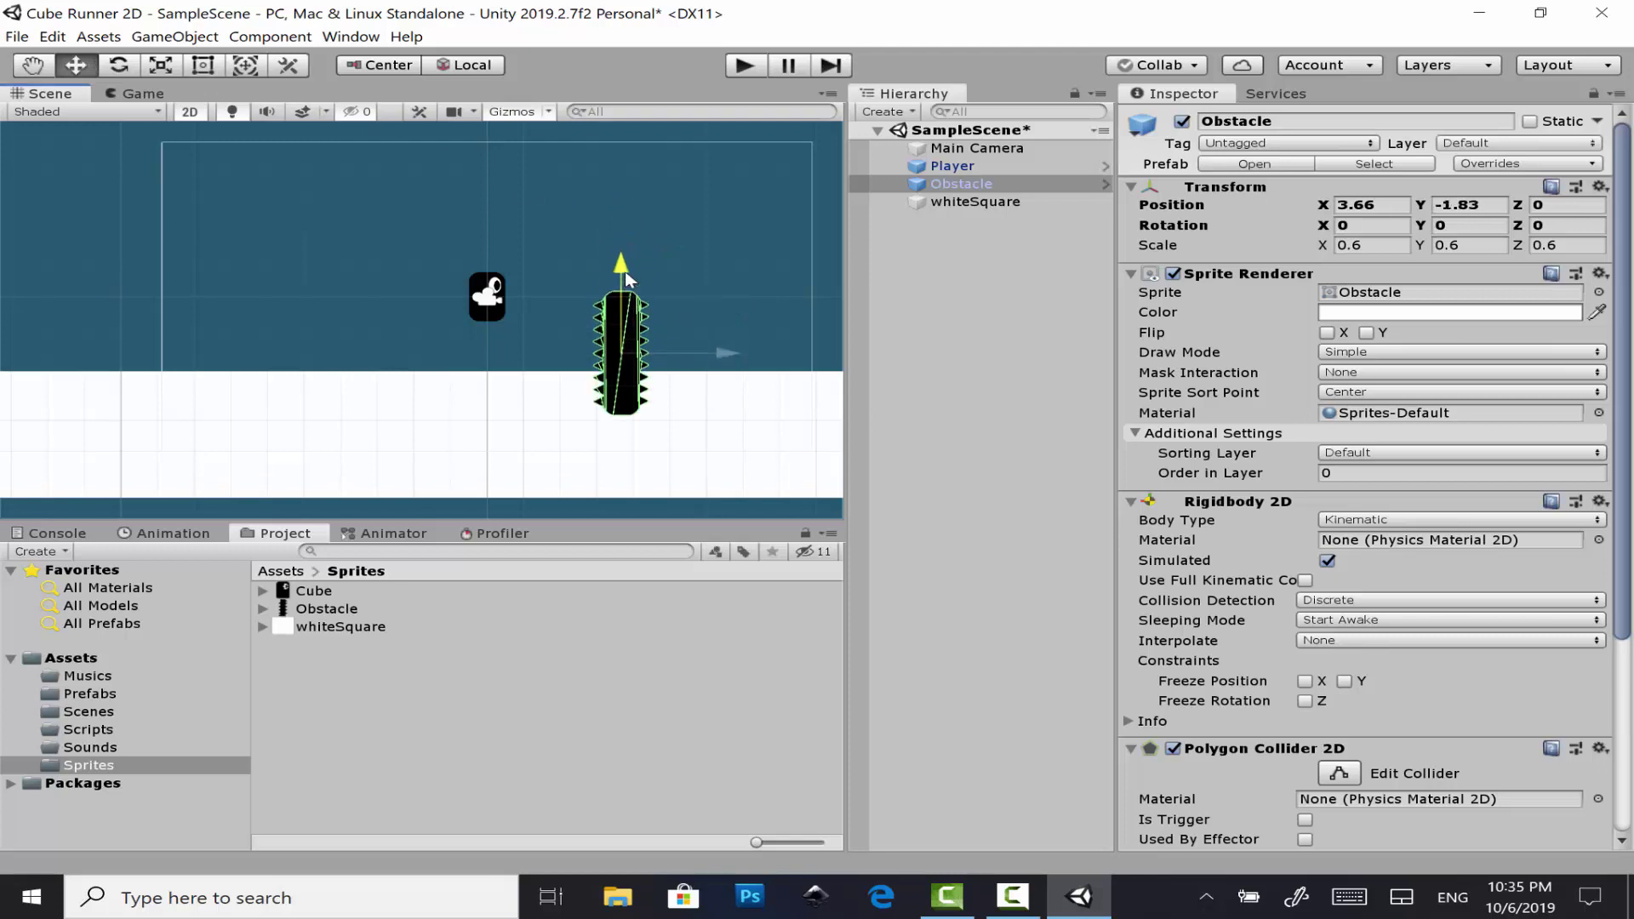
{"action": "left_click", "coordinate": [153, 95]}
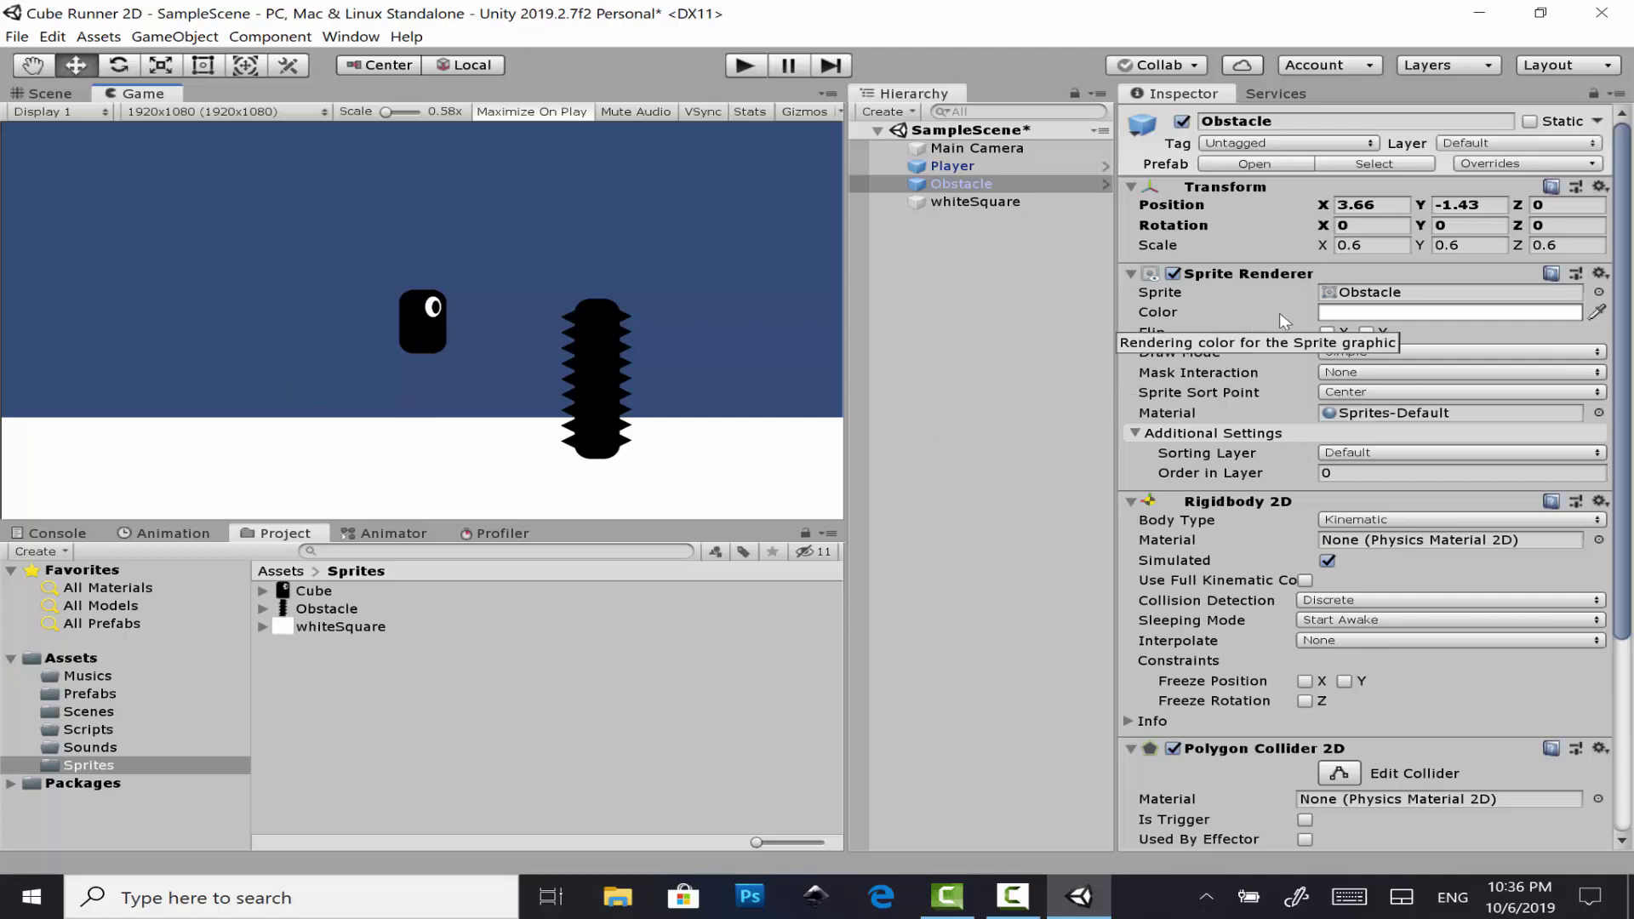
- Scroll the Inspector and select the whiteSquare ground object in the Hierarchy
{"action": "scroll", "coordinate": [1268, 328], "scroll_direction": "down", "scroll_amount": 4}
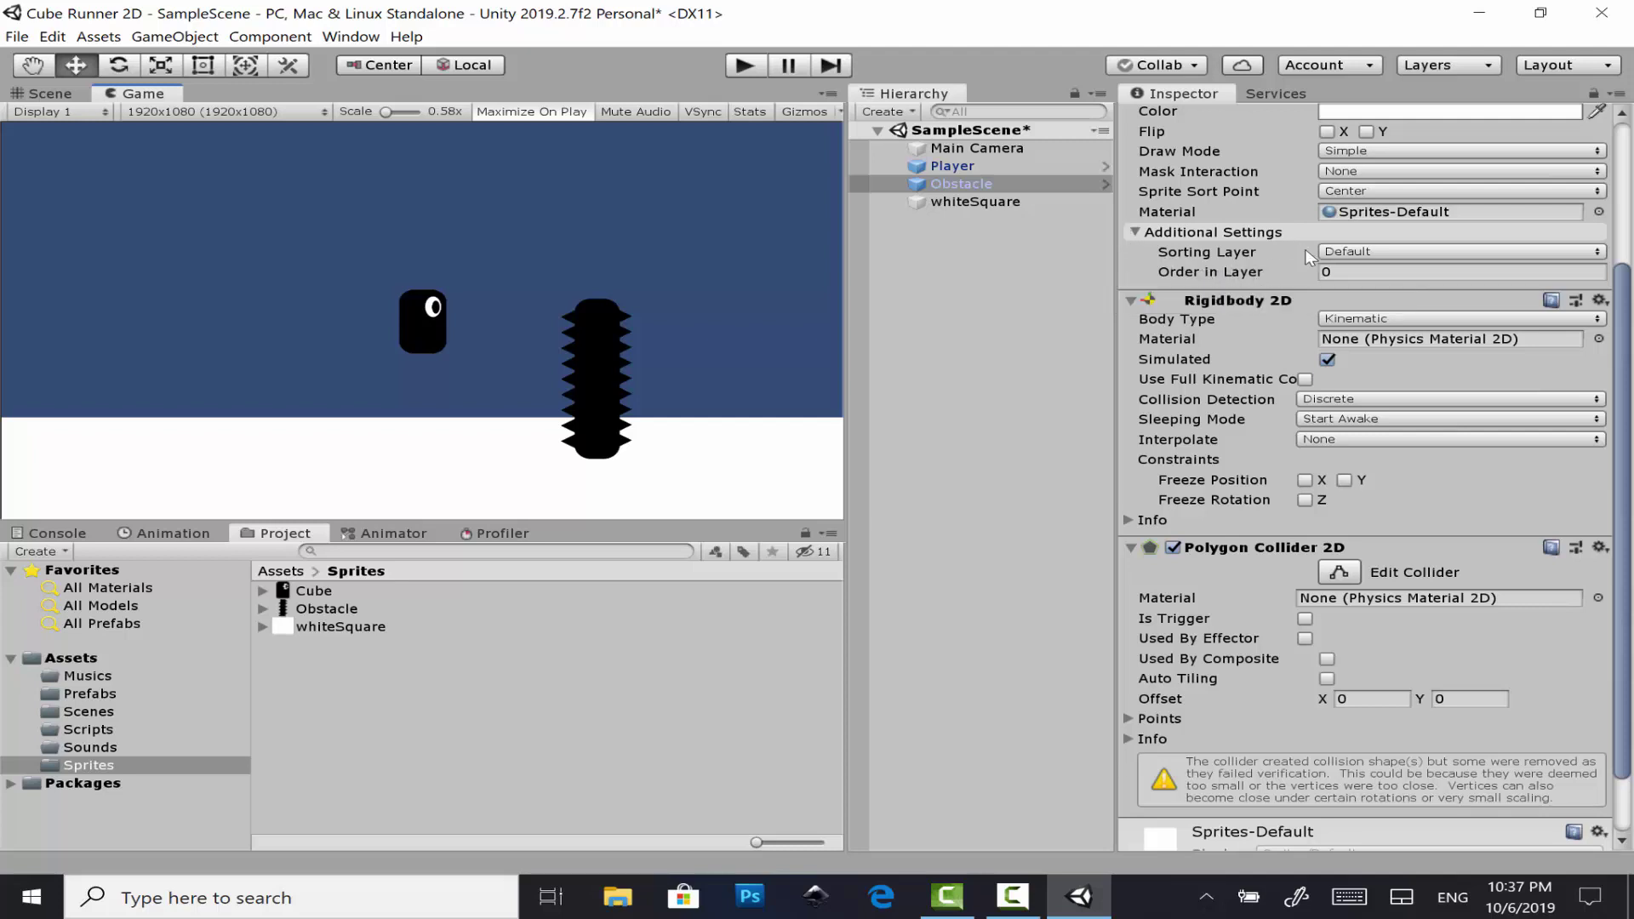
{"action": "left_click", "coordinate": [1006, 204]}
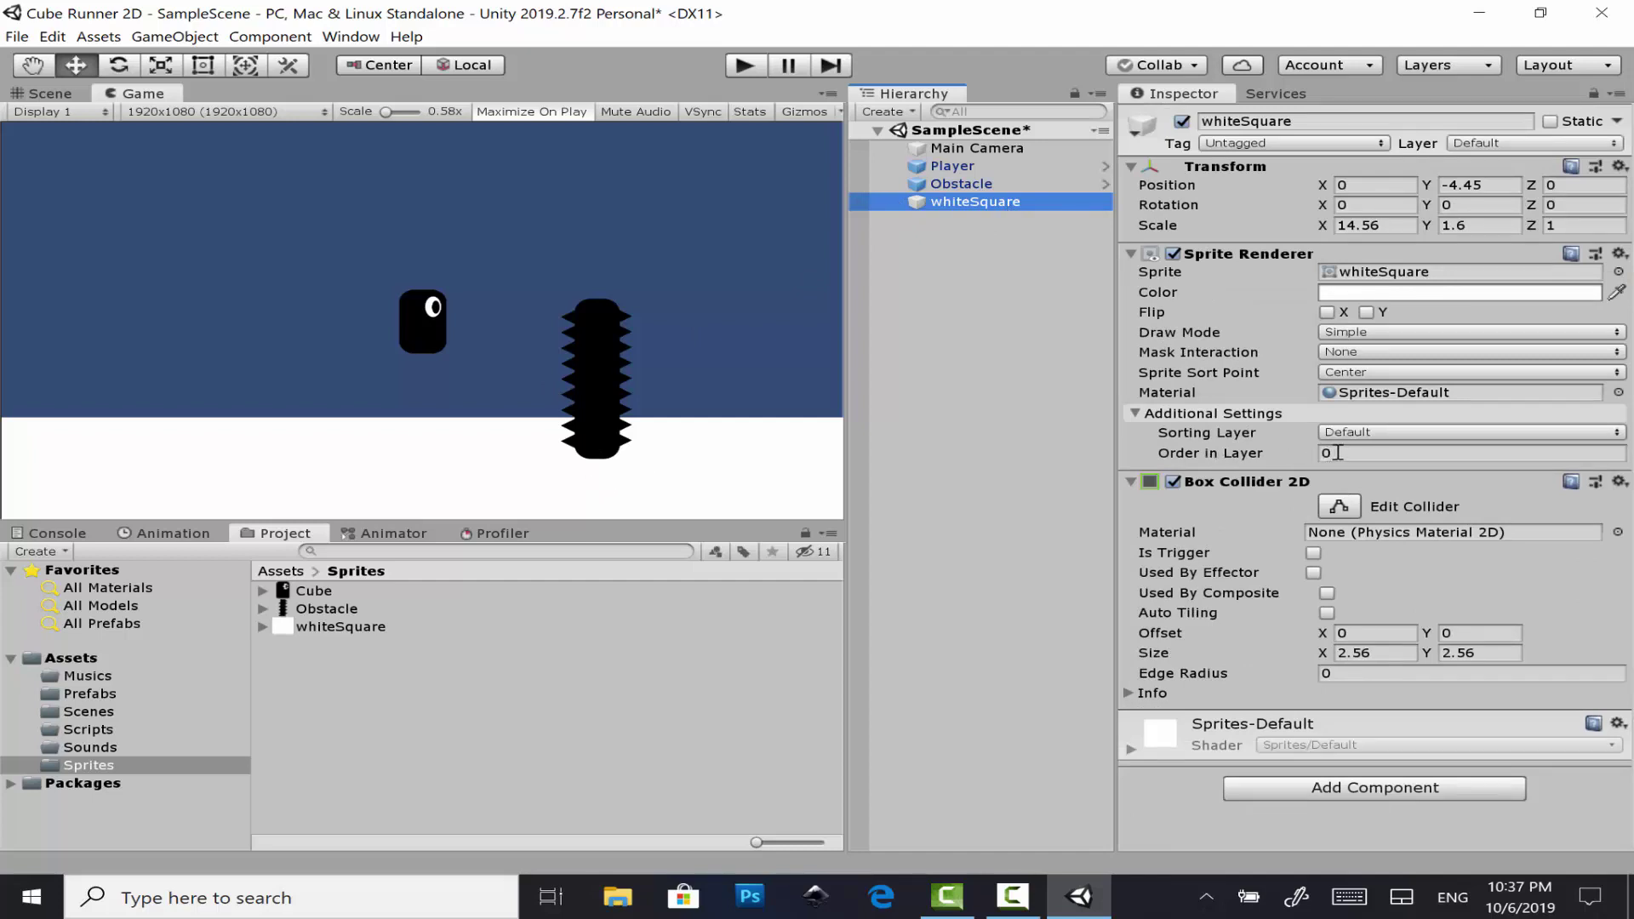
- Set the whiteSquare strip's Order in Layer to 1
{"action": "left_click", "coordinate": [1300, 451]}
{"action": "type", "text": "1"}
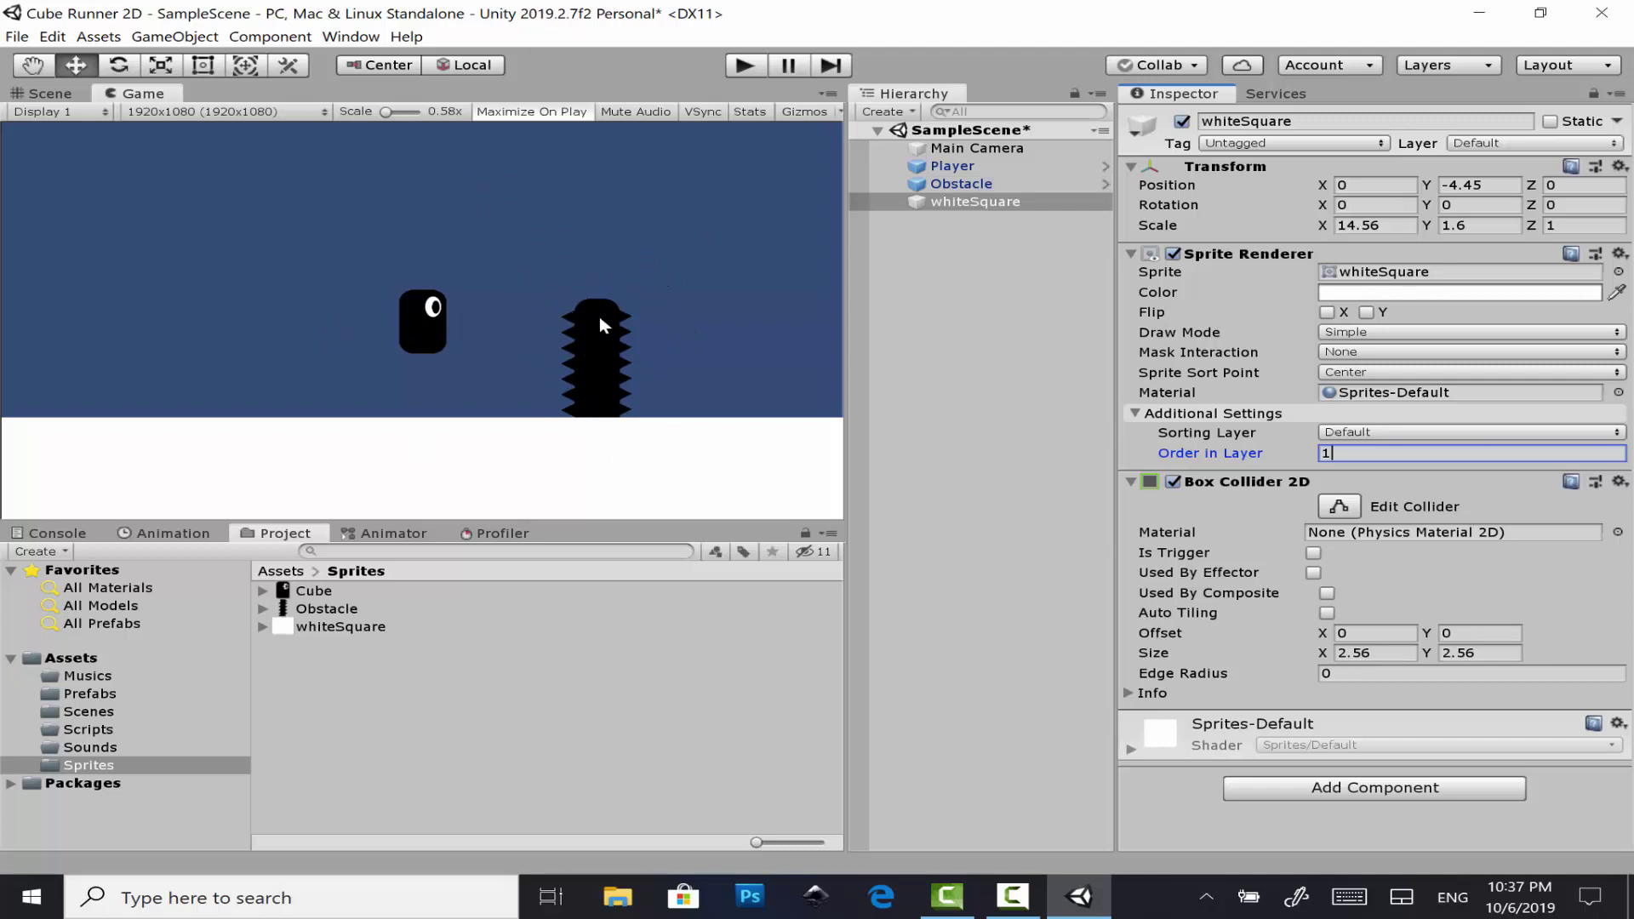
{"action": "left_click", "coordinate": [963, 233]}
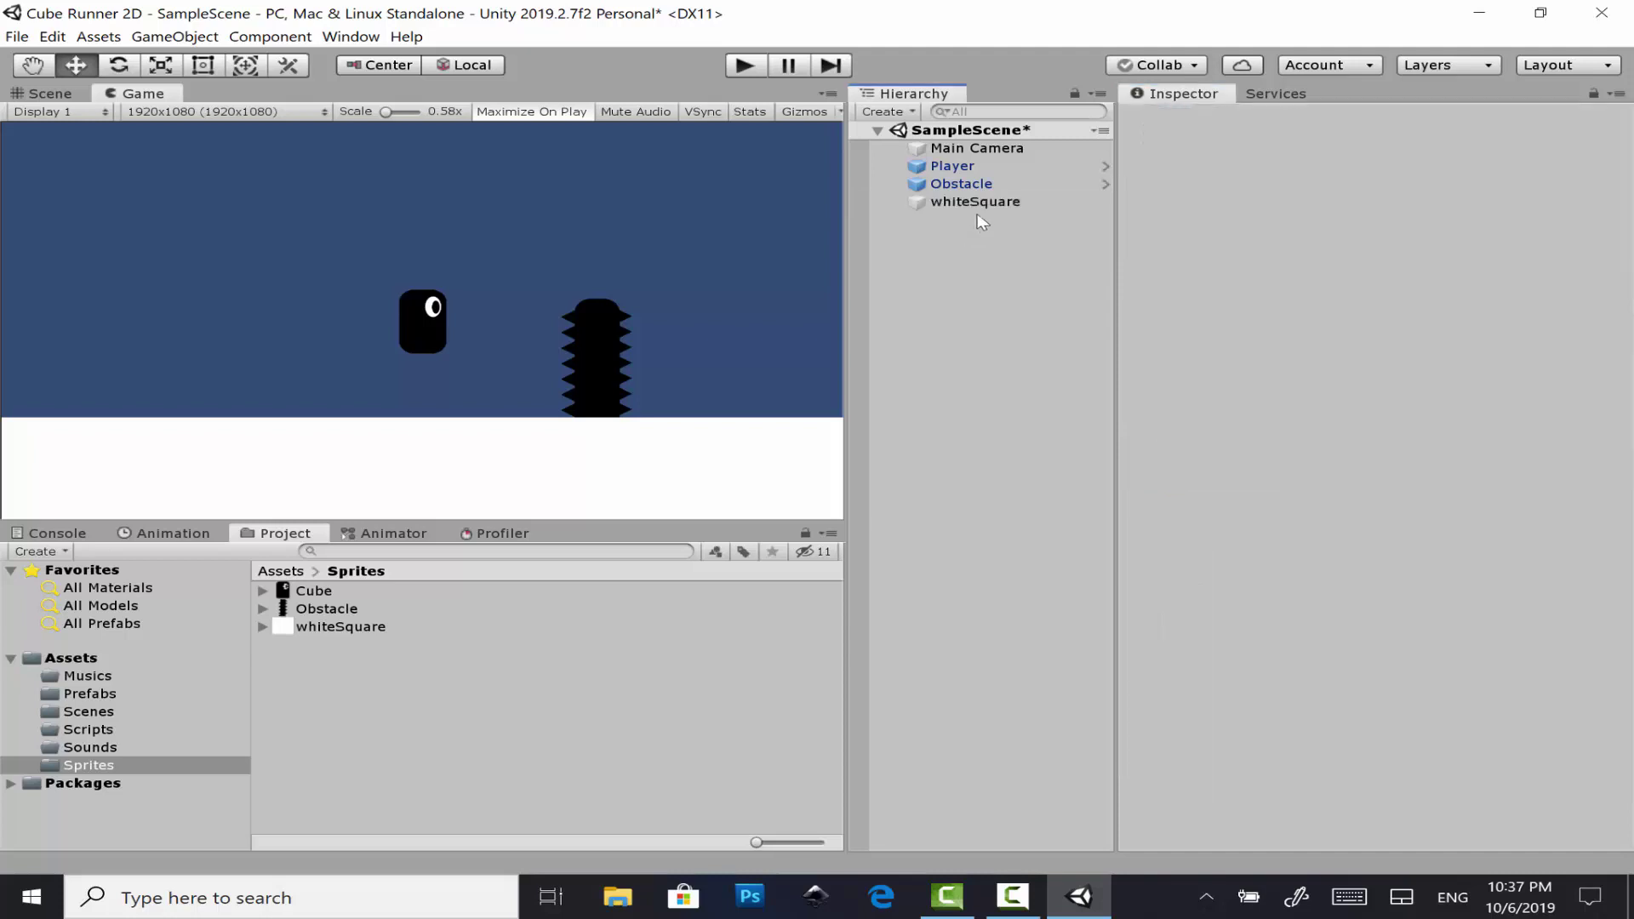
{"action": "left_click", "coordinate": [983, 206]}
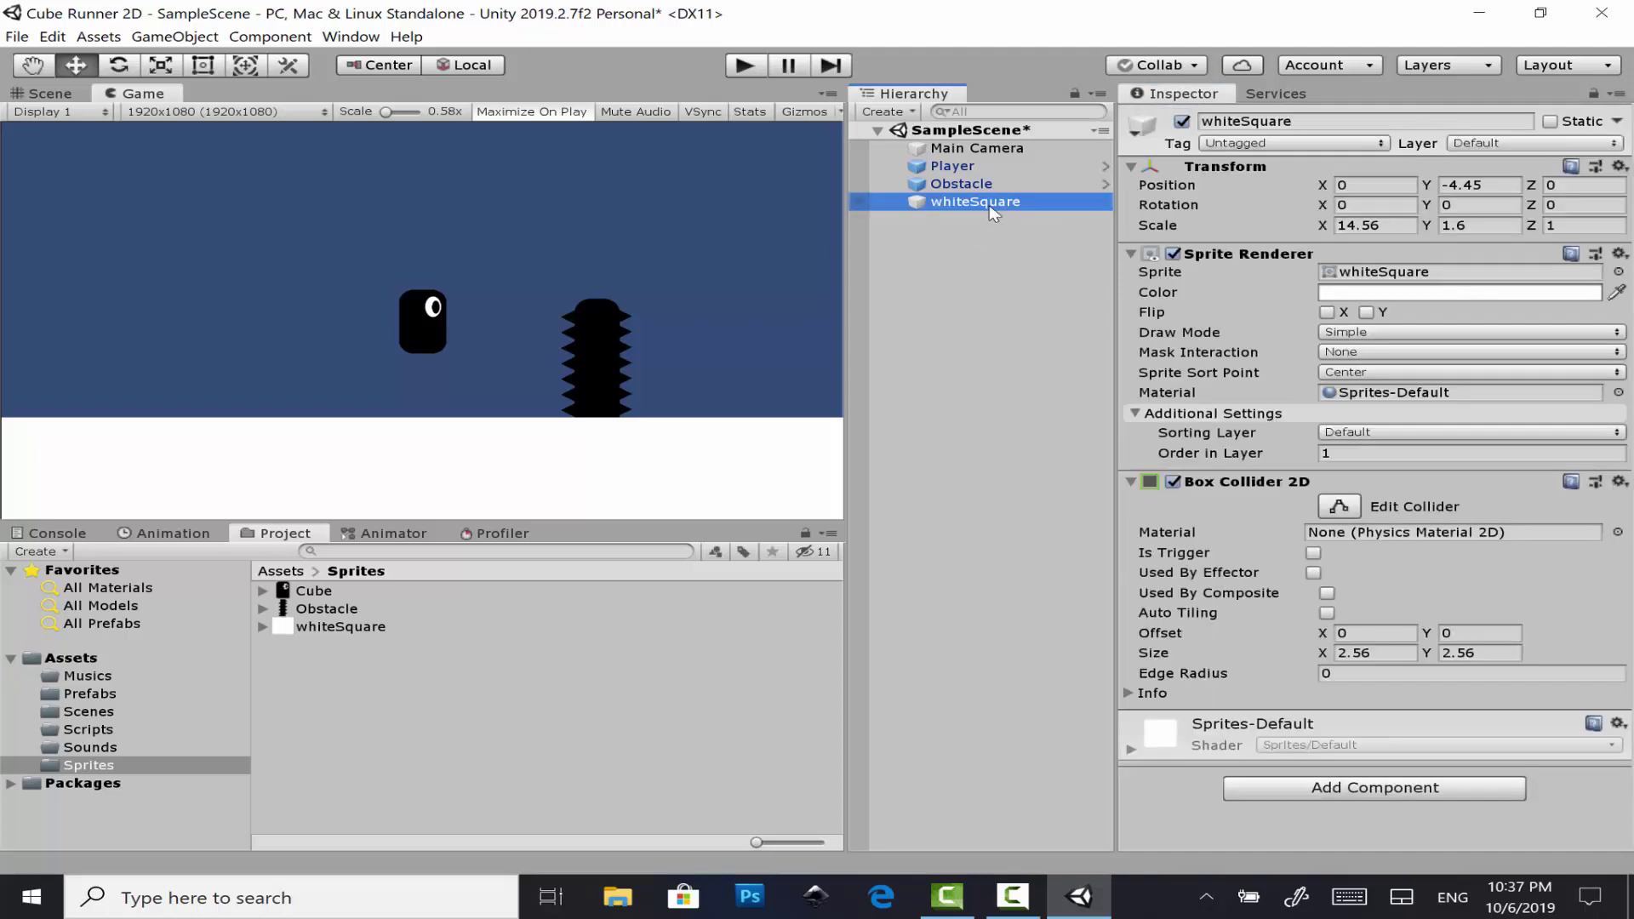
- Rename whiteSquare to Ground-1 and save the scene
{"action": "left_click", "coordinate": [991, 206]}
{"action": "type", "text": "Gro"}
{"action": "key", "text": "BackSpace"}
{"action": "key", "text": "BackSpace"}
{"action": "key", "text": "BackSpace"}
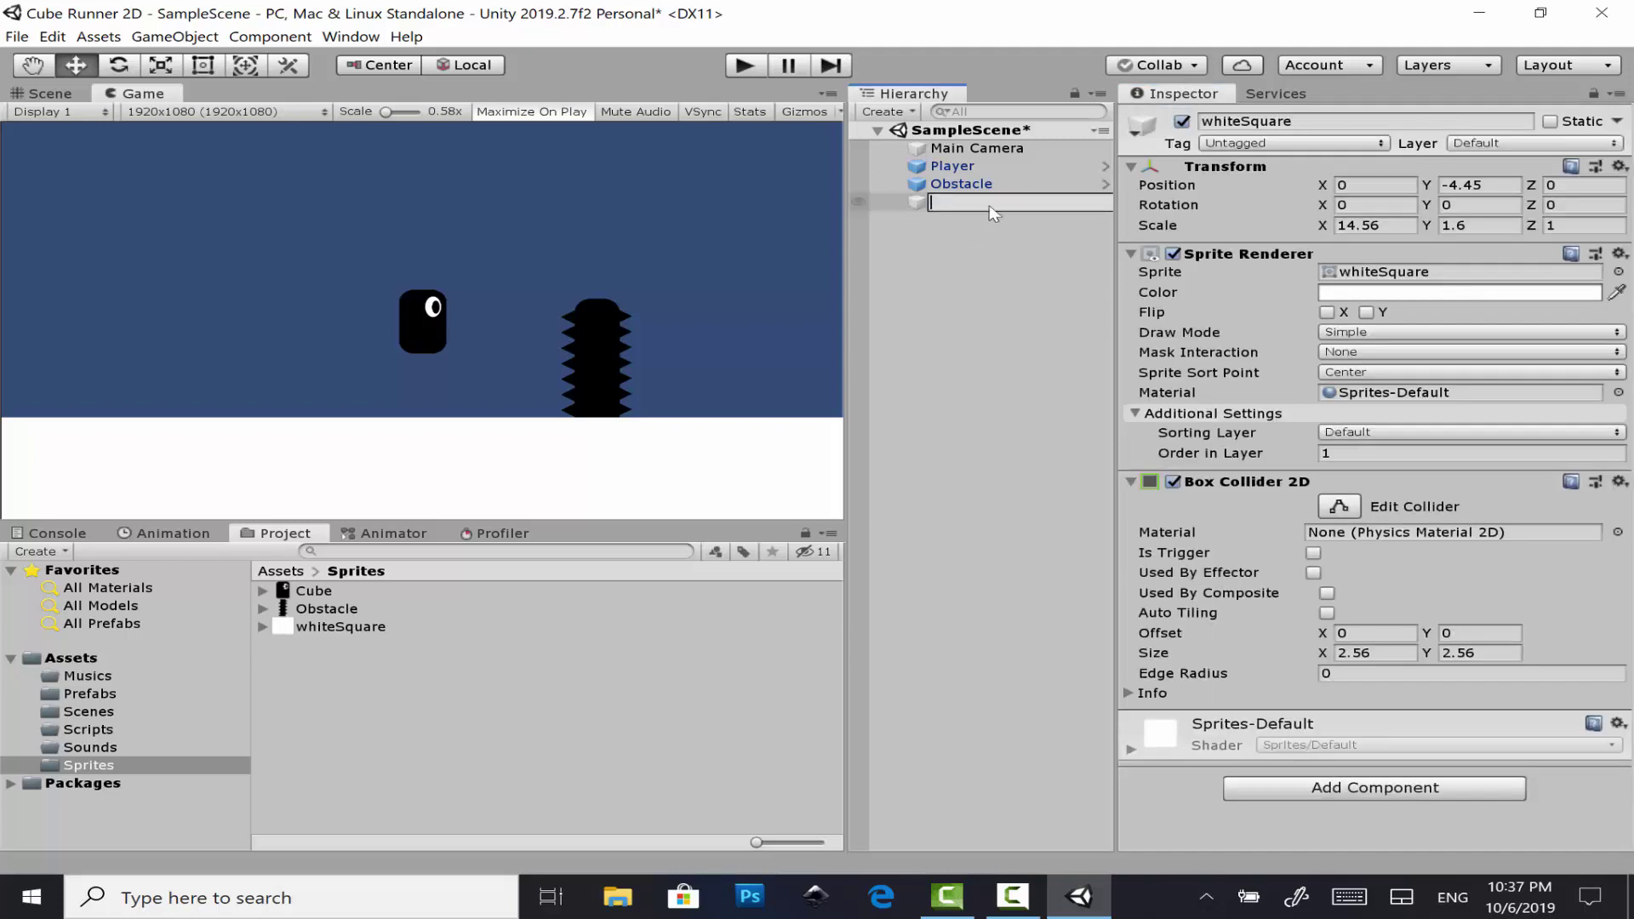
{"action": "type", "text": "Gr"}
{"action": "type", "text": "ound"}
{"action": "key", "text": "Return"}
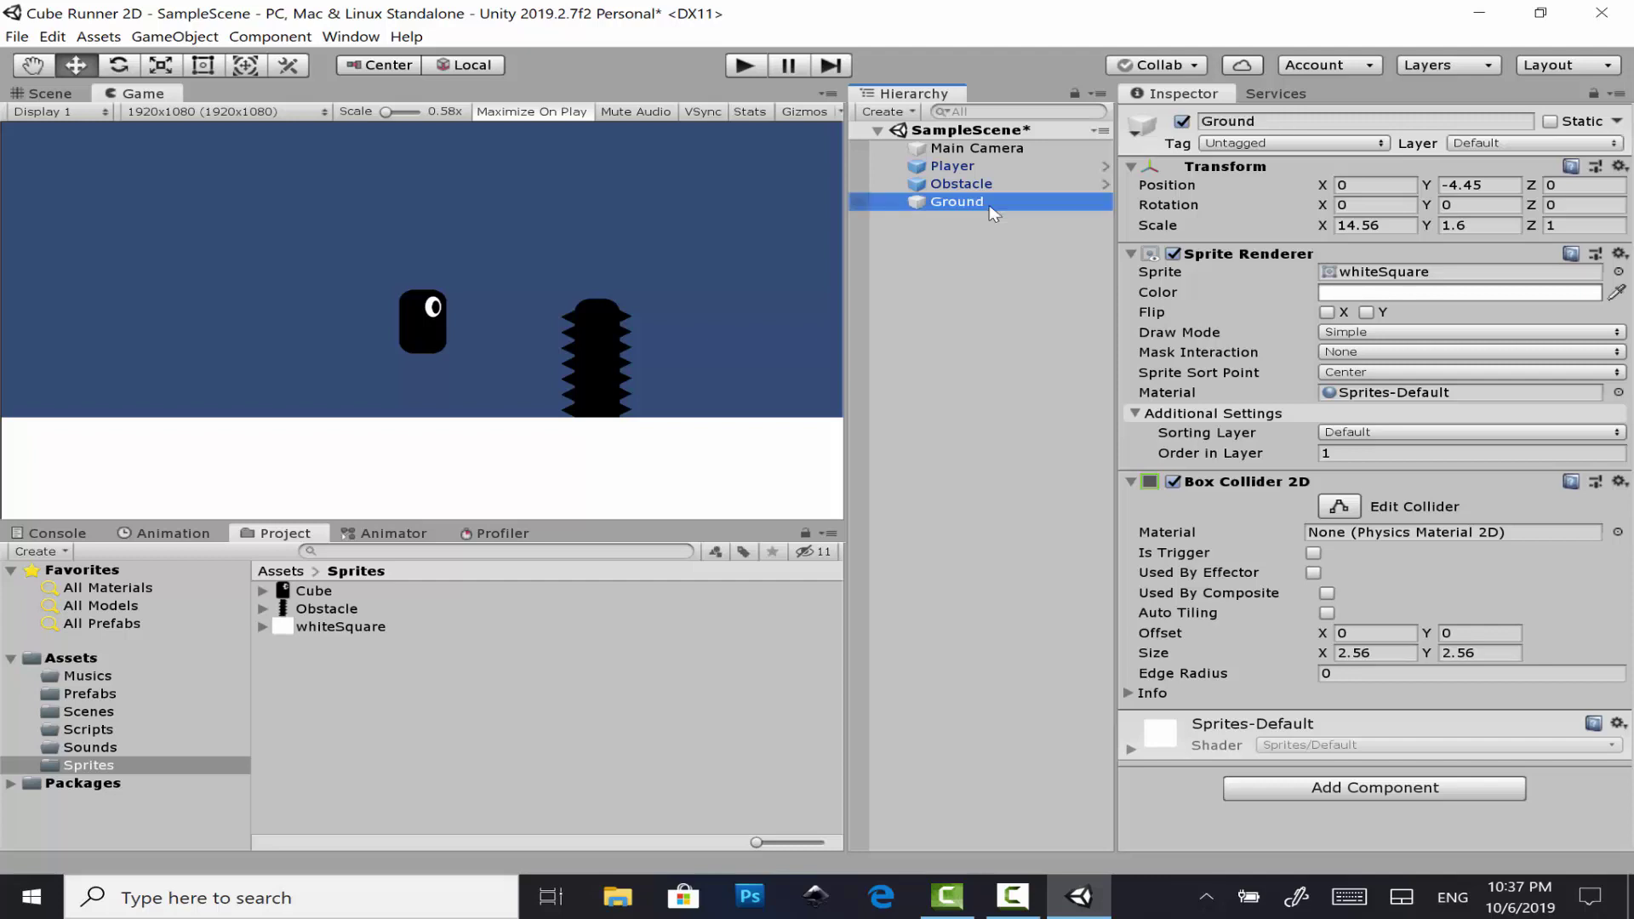
{"action": "key", "text": "ctrl+s"}
{"action": "left_click", "coordinate": [990, 205]}
{"action": "type", "text": "-"}
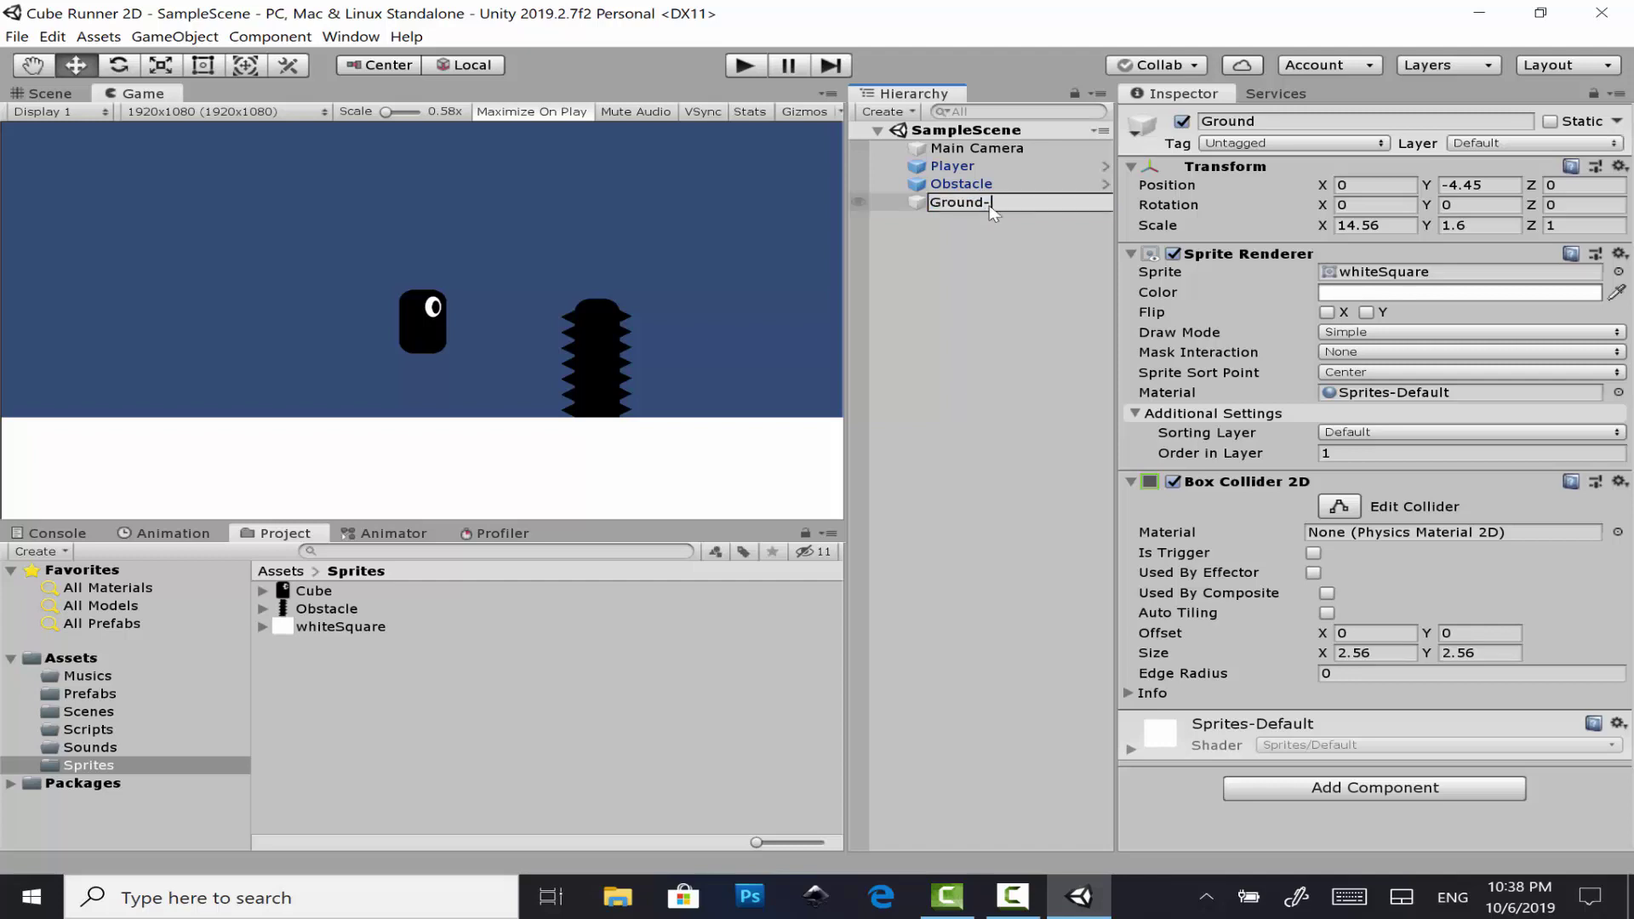
{"action": "type", "text": "1"}
{"action": "key", "text": "Return"}
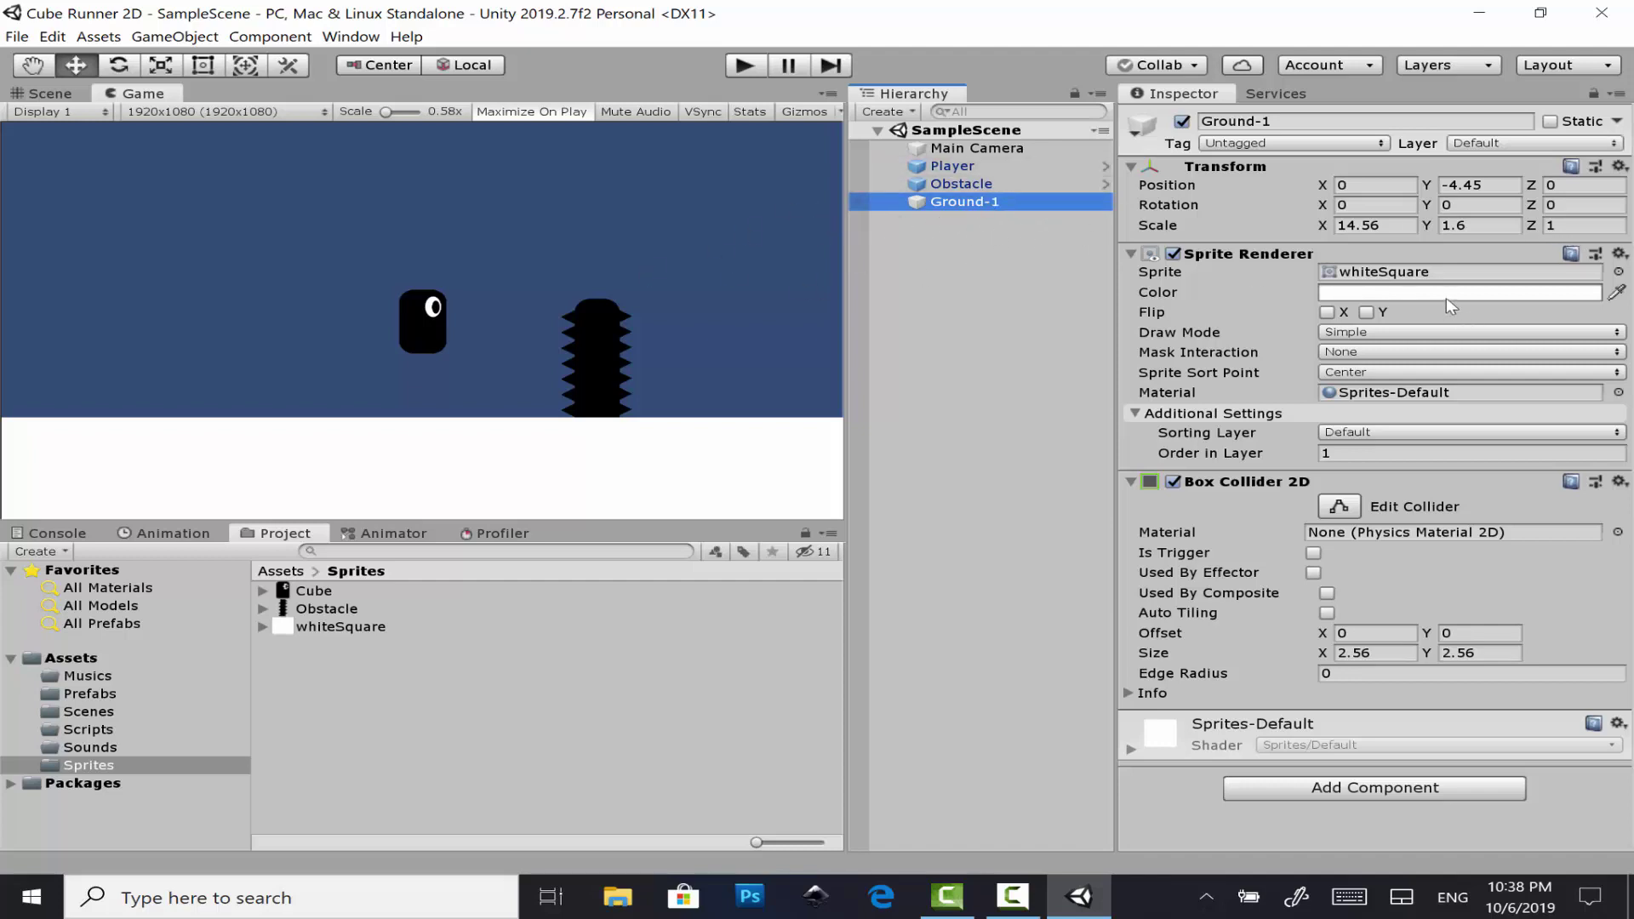
- Tint Ground-1's Sprite Renderer colour solid black (000000)
{"action": "left_click", "coordinate": [1452, 295]}
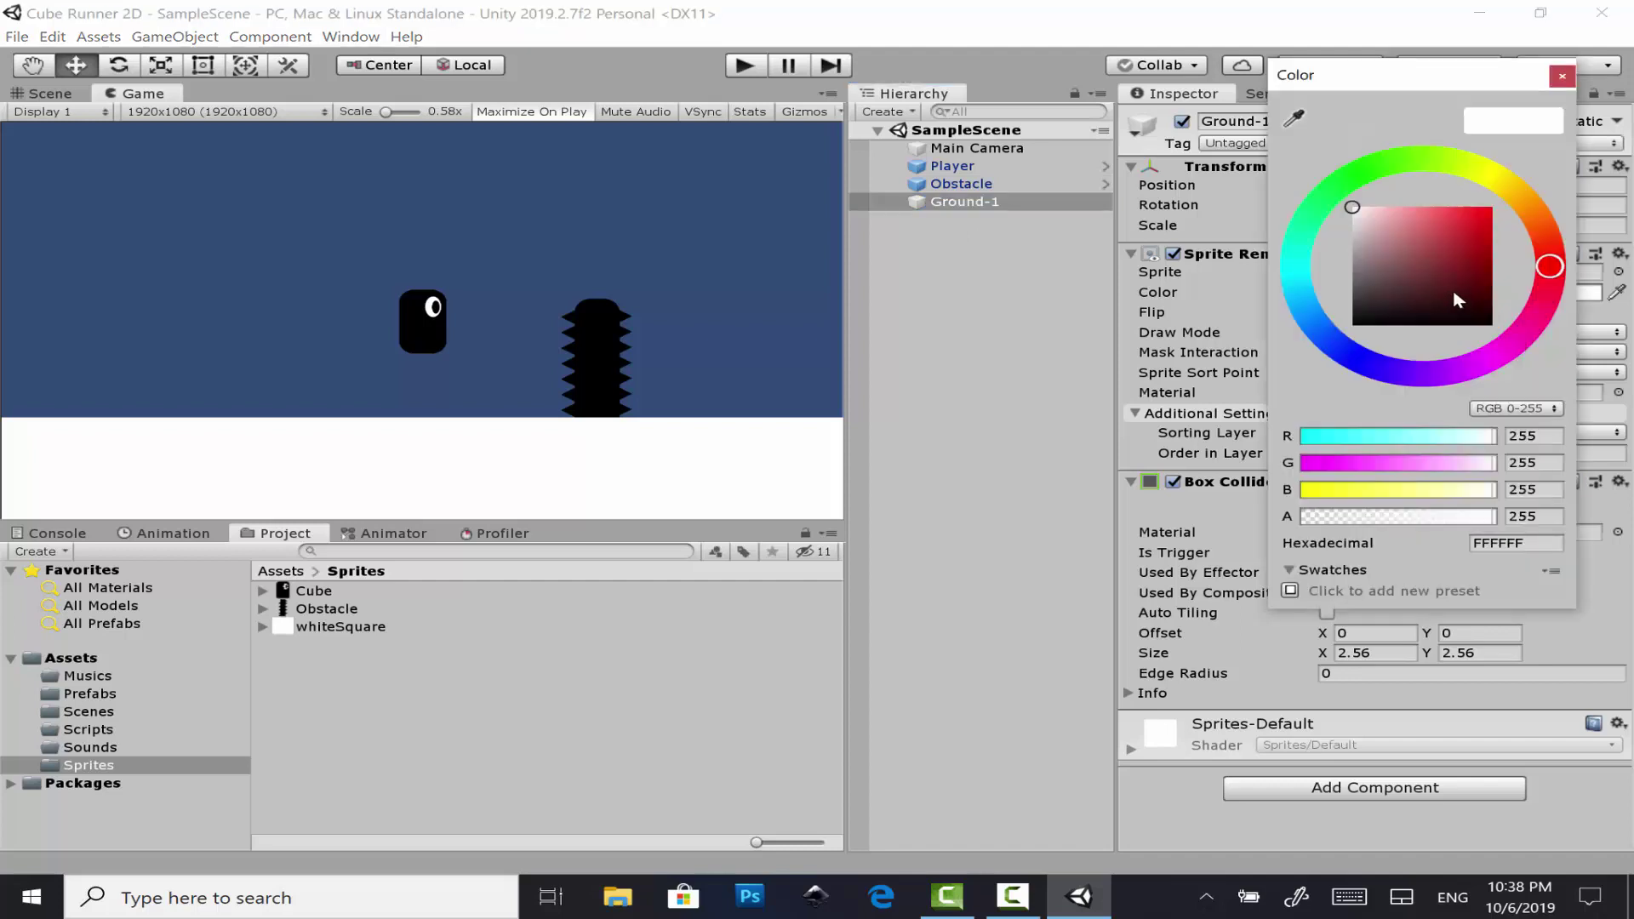
{"action": "left_click_drag", "start_coordinate": [1454, 304], "coordinate": [1517, 321]}
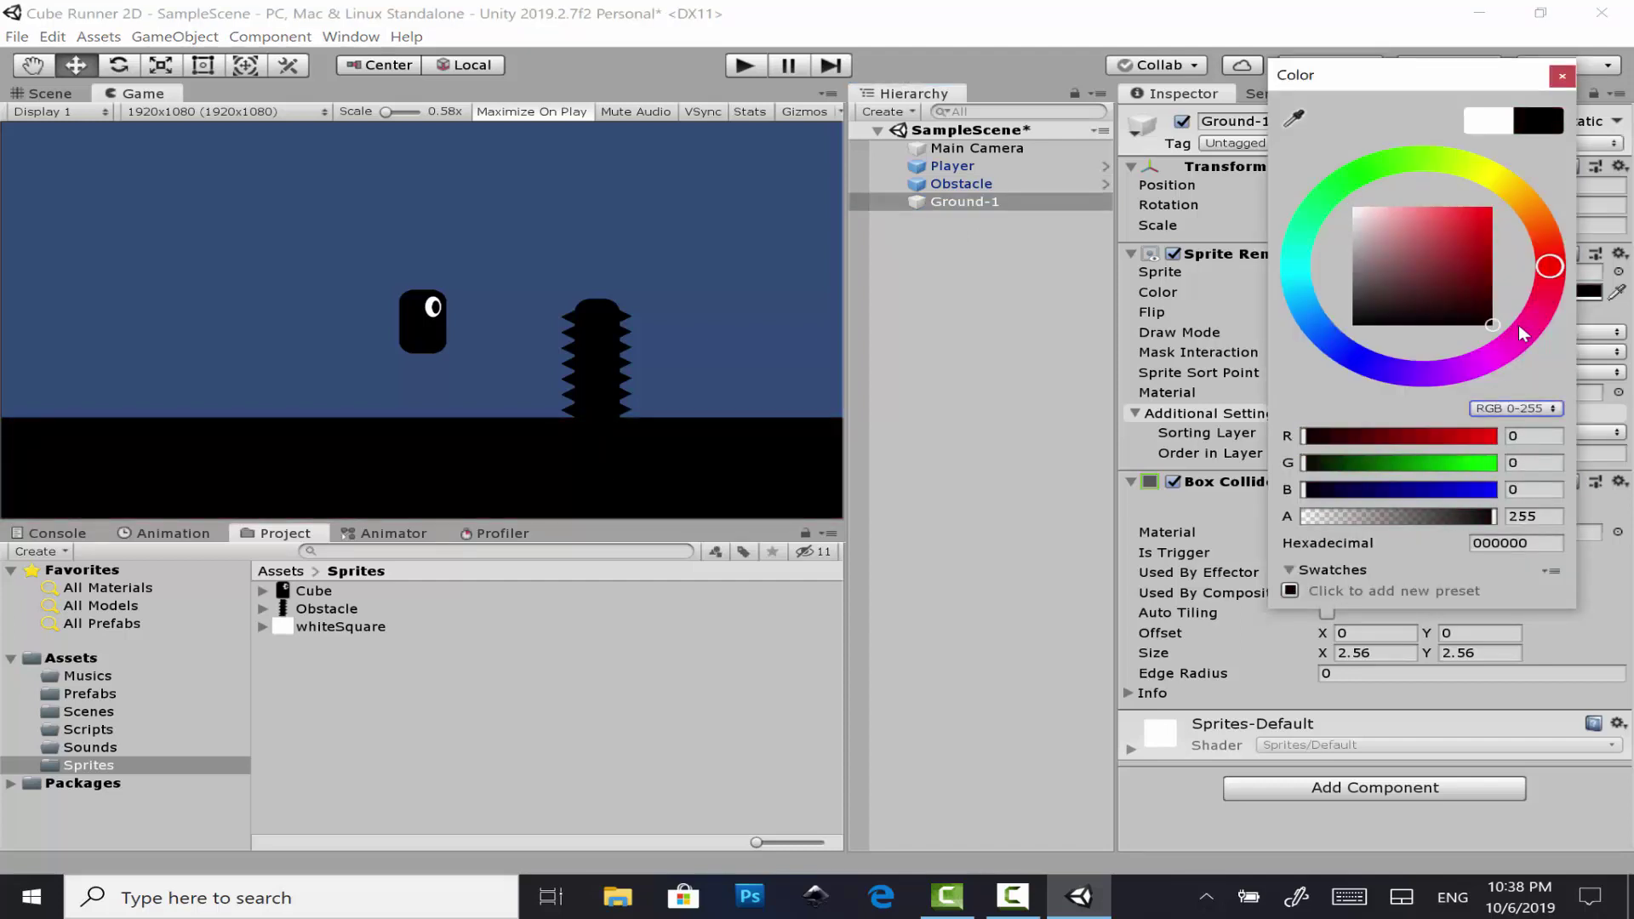
{"action": "left_click", "coordinate": [1562, 76]}
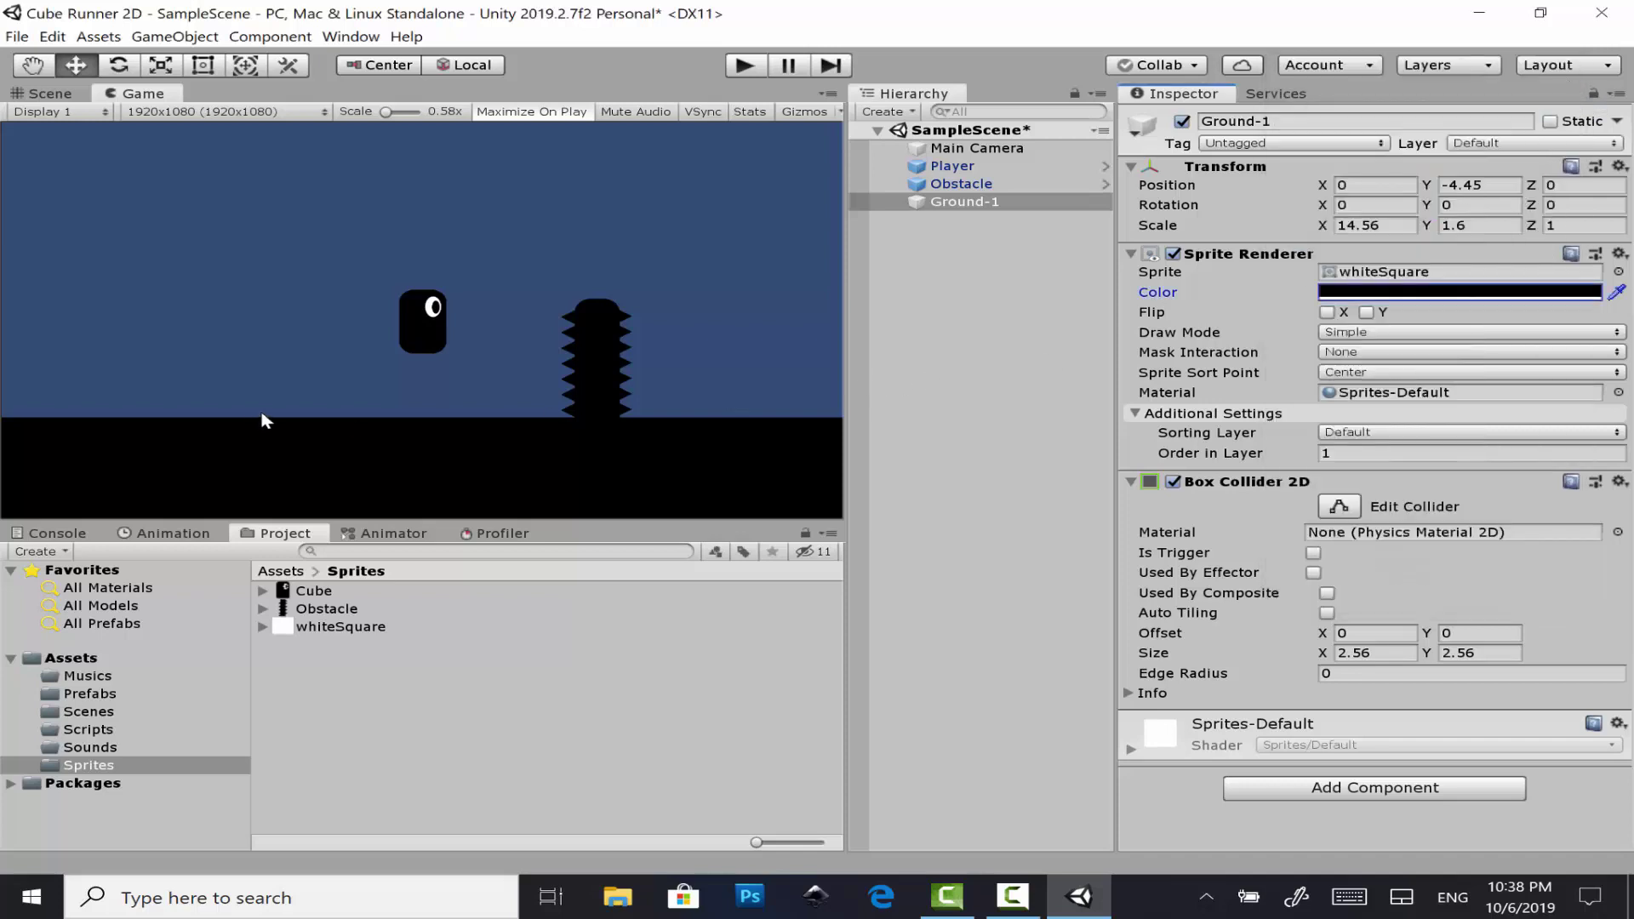
- Duplicate the Ground-1 strip with Ctrl+D
{"action": "left_click", "coordinate": [132, 378]}
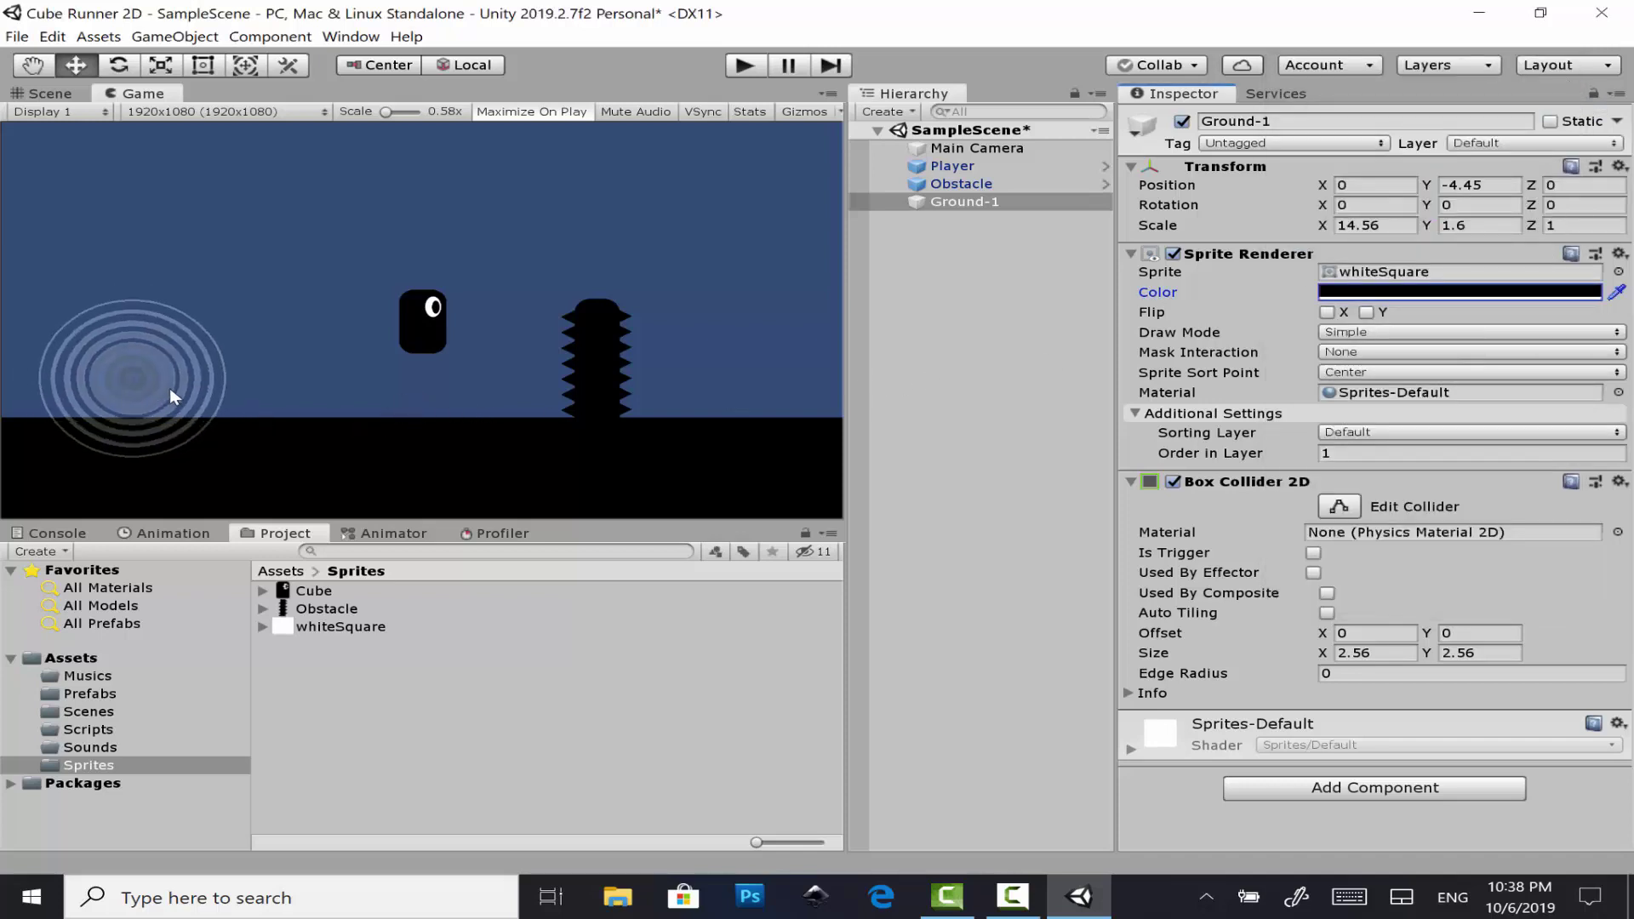
{"action": "left_click", "coordinate": [998, 285]}
{"action": "left_click", "coordinate": [1021, 204]}
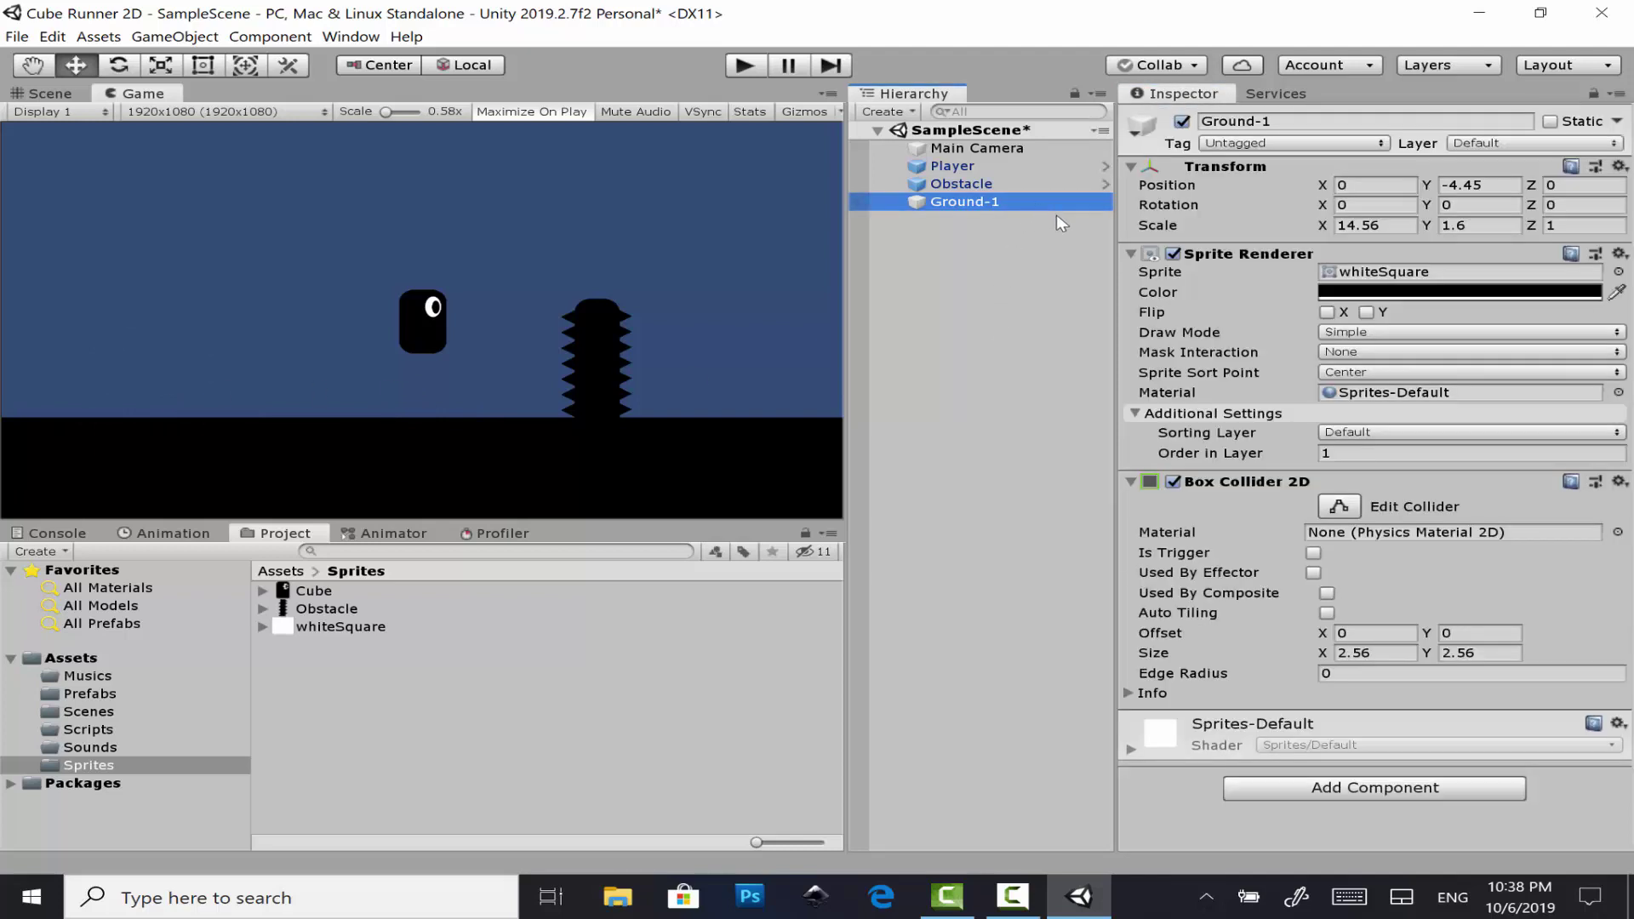
{"action": "key", "text": "ctrl+d"}
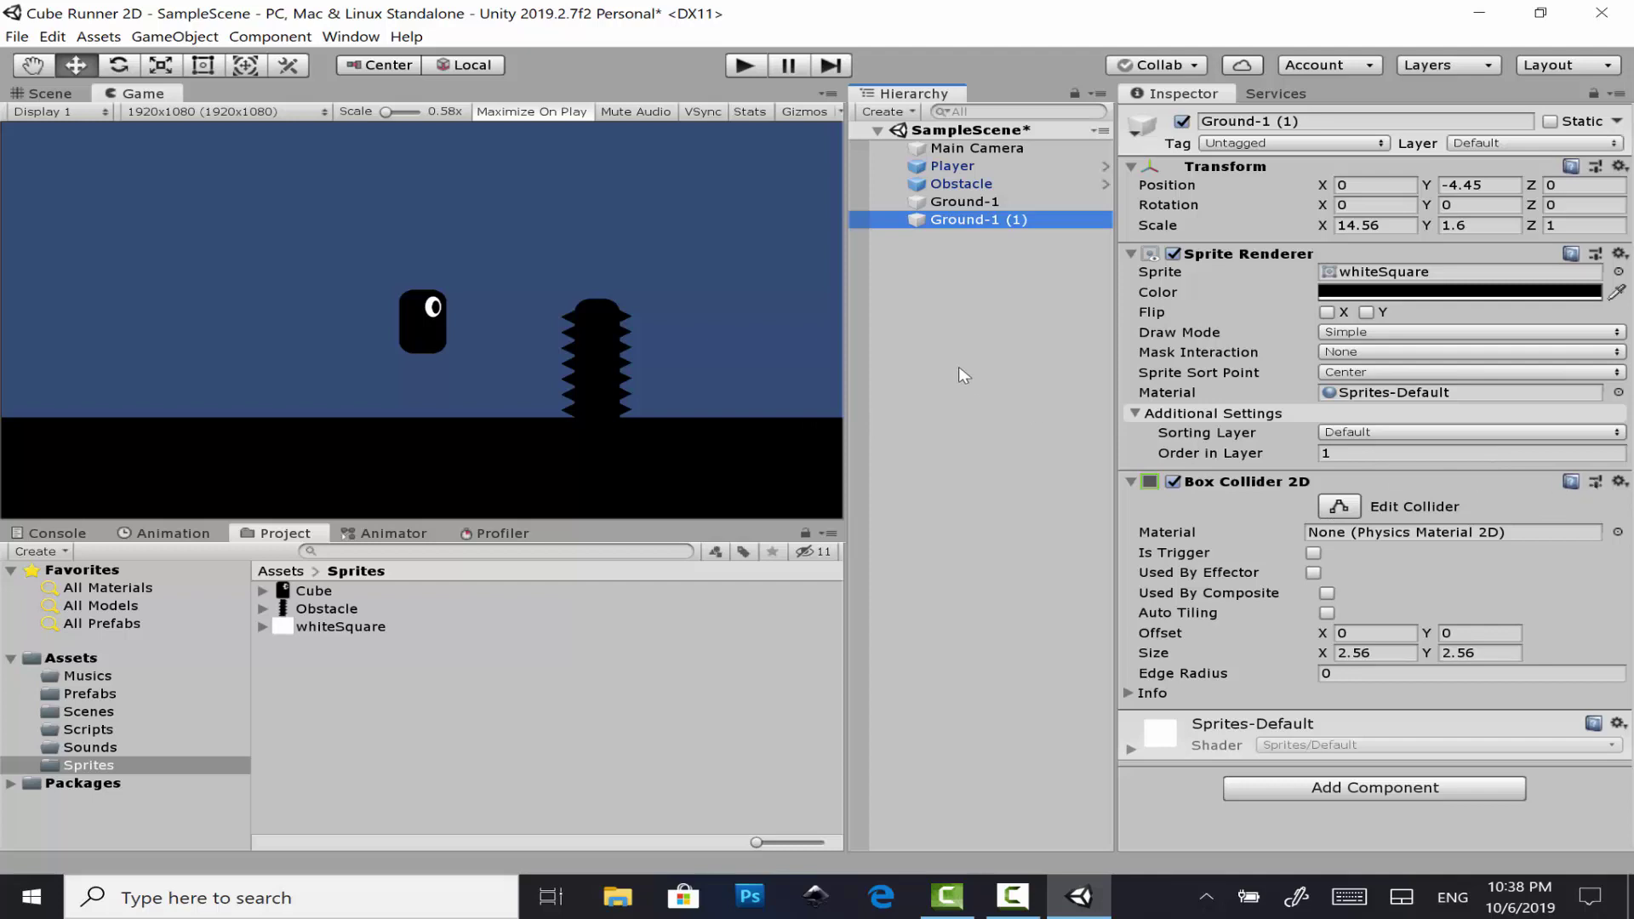
- Remove the copy's Box Collider 2D and rename Ground-1 (1) to Ground-2
{"action": "left_click", "coordinate": [1619, 481]}
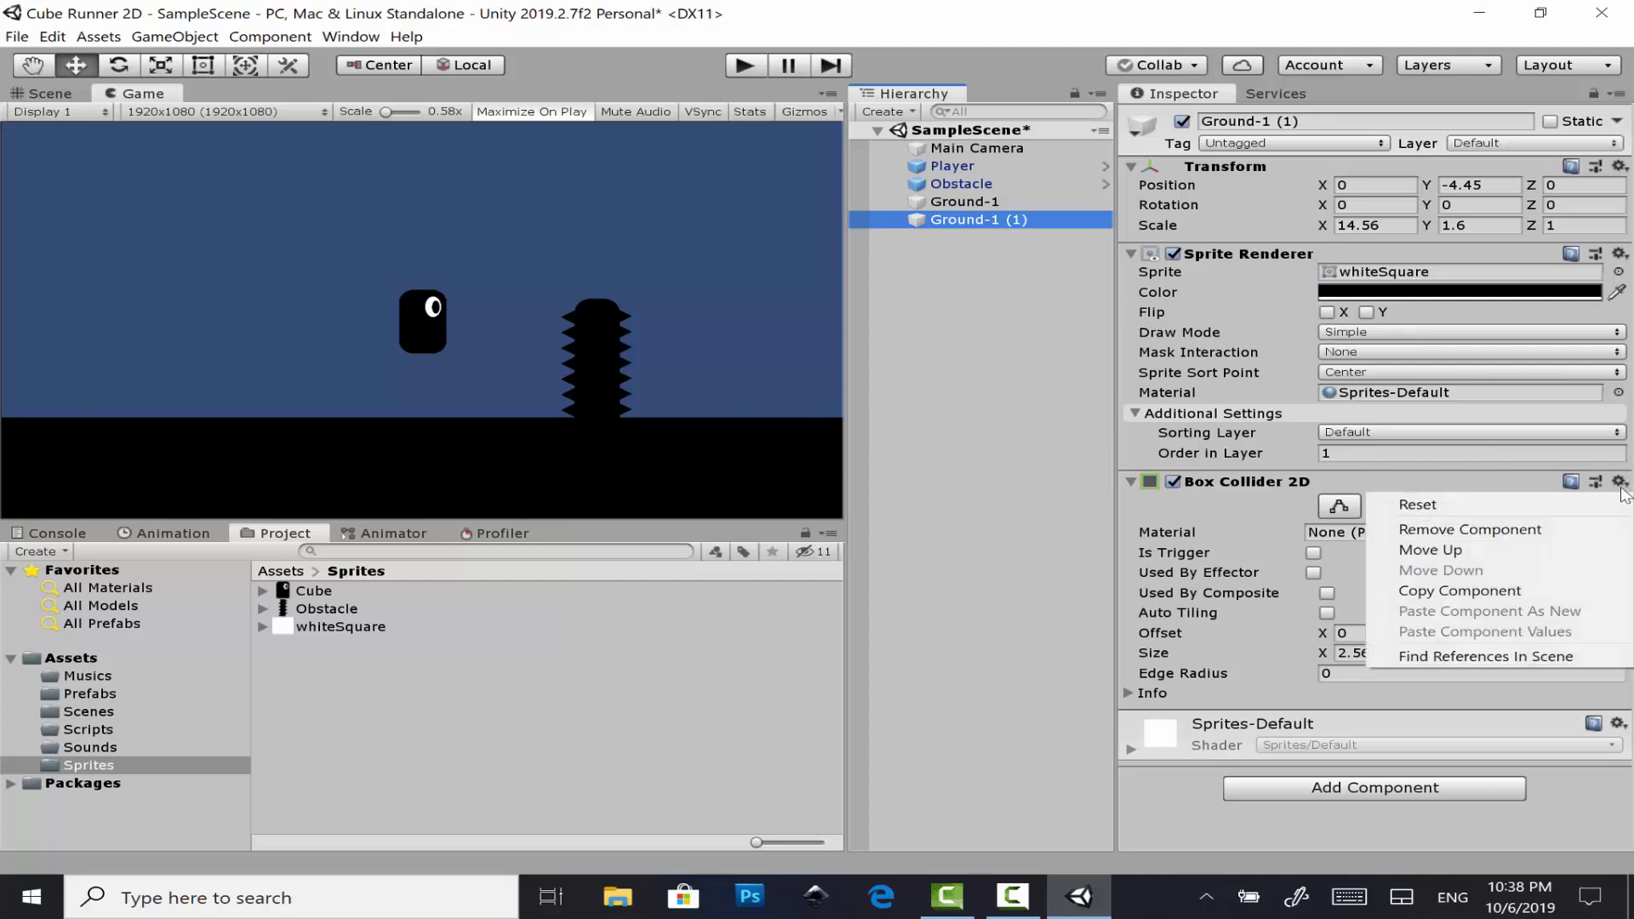
{"action": "left_click", "coordinate": [1605, 529]}
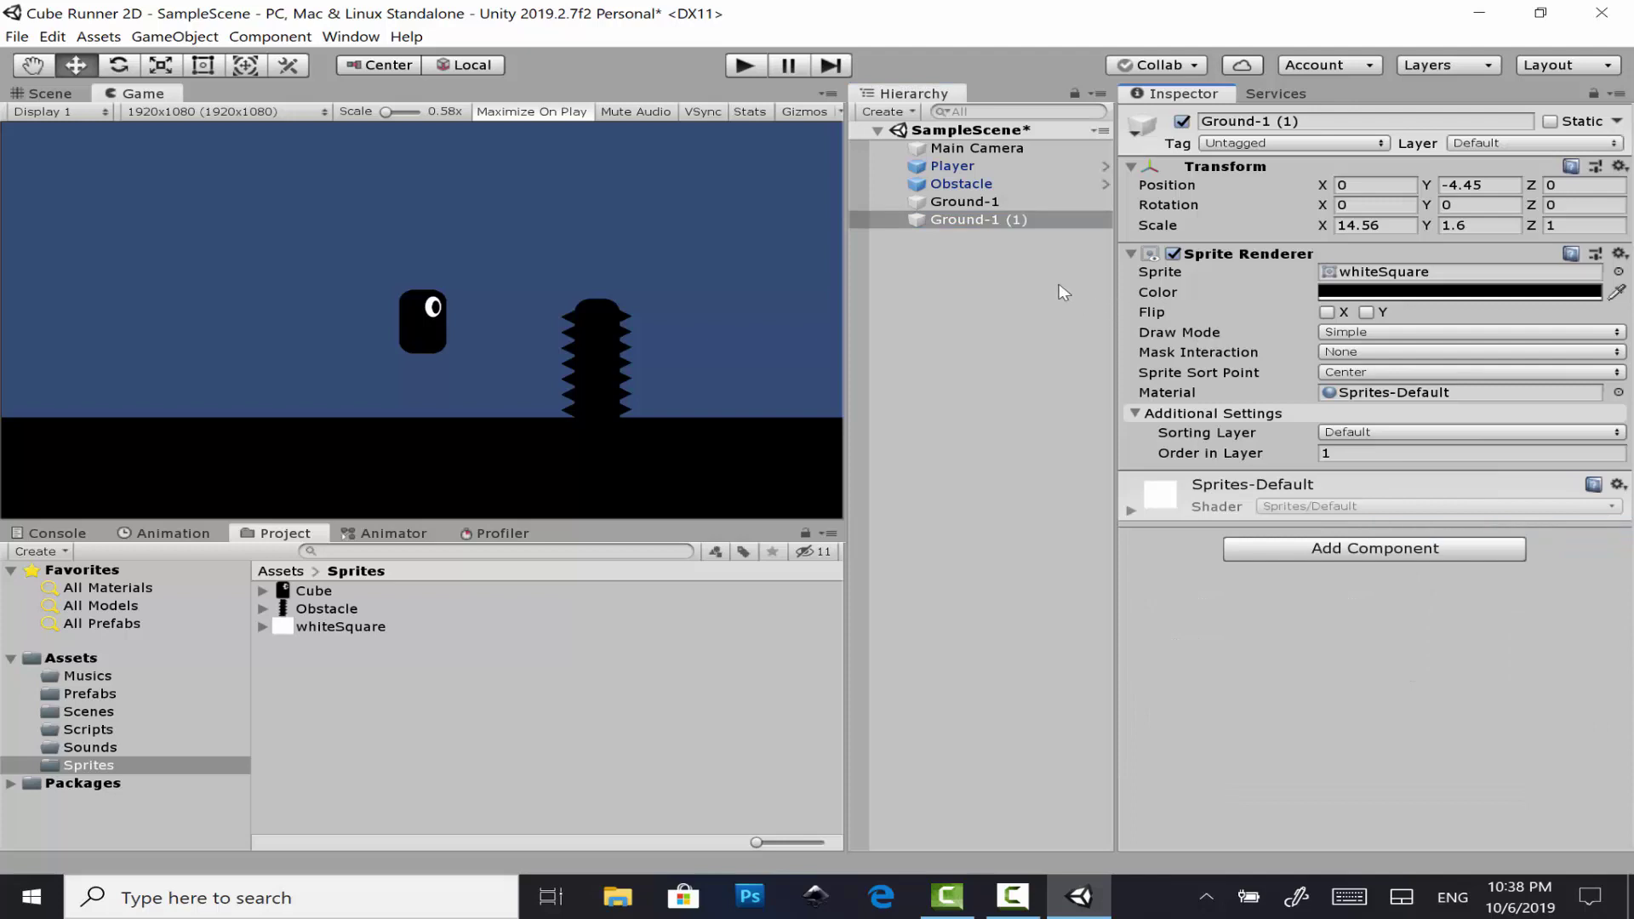
{"action": "left_click", "coordinate": [997, 221]}
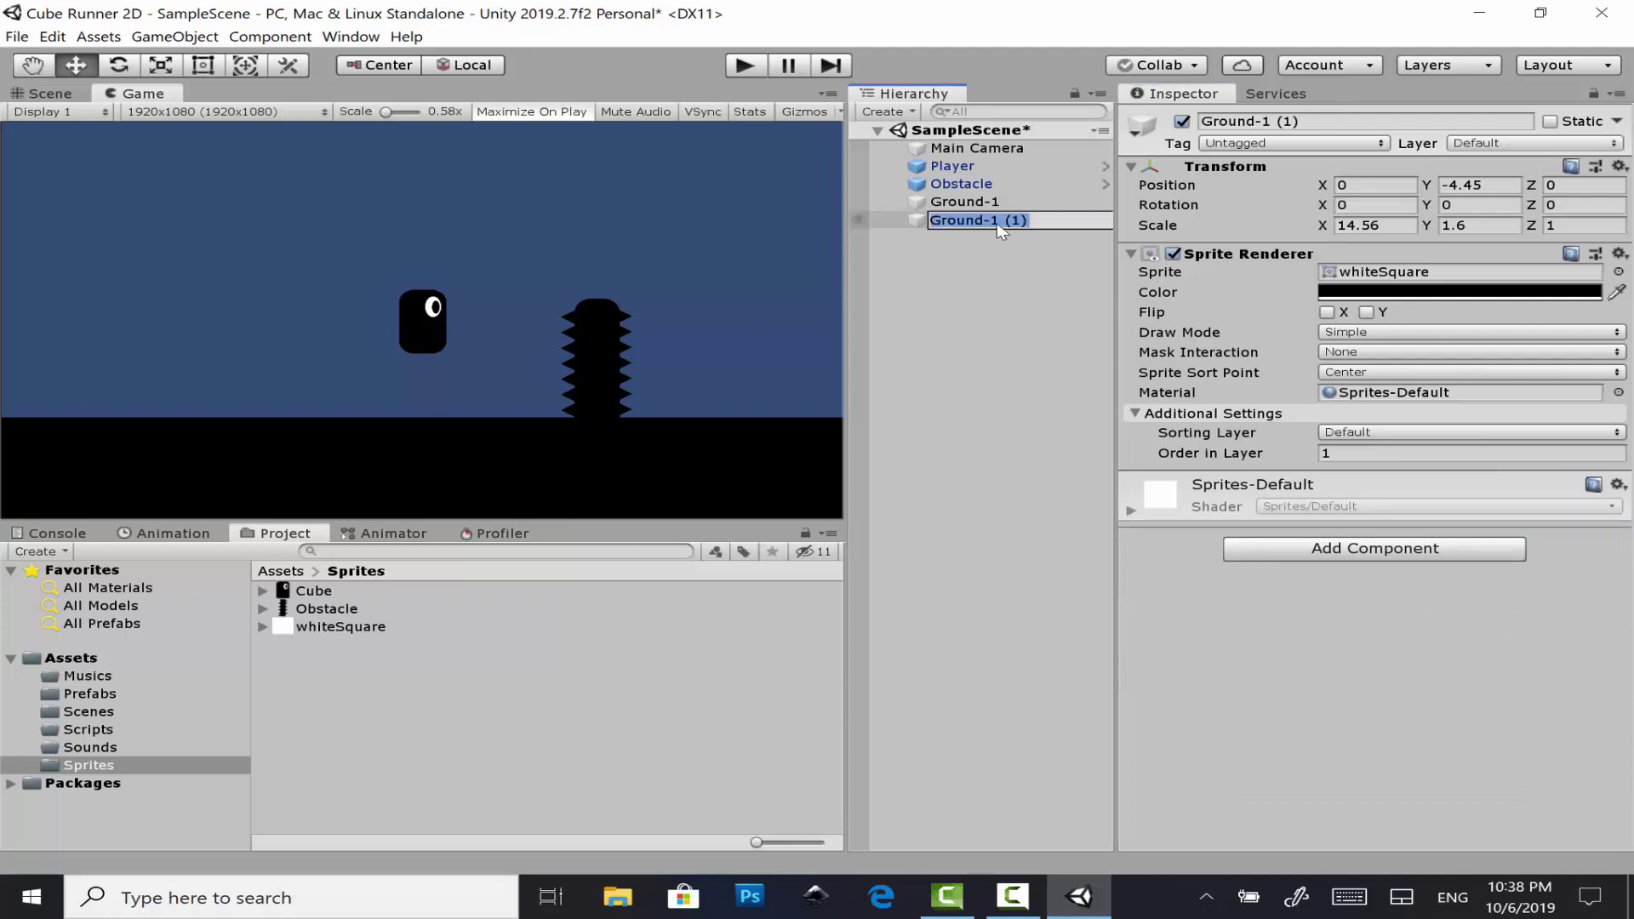
{"action": "key", "text": "End"}
{"action": "key", "text": "BackSpace"}
{"action": "key", "text": "BackSpace"}
{"action": "key", "text": "BackSpace"}
{"action": "type", "text": "2"}
{"action": "key", "text": "Return"}
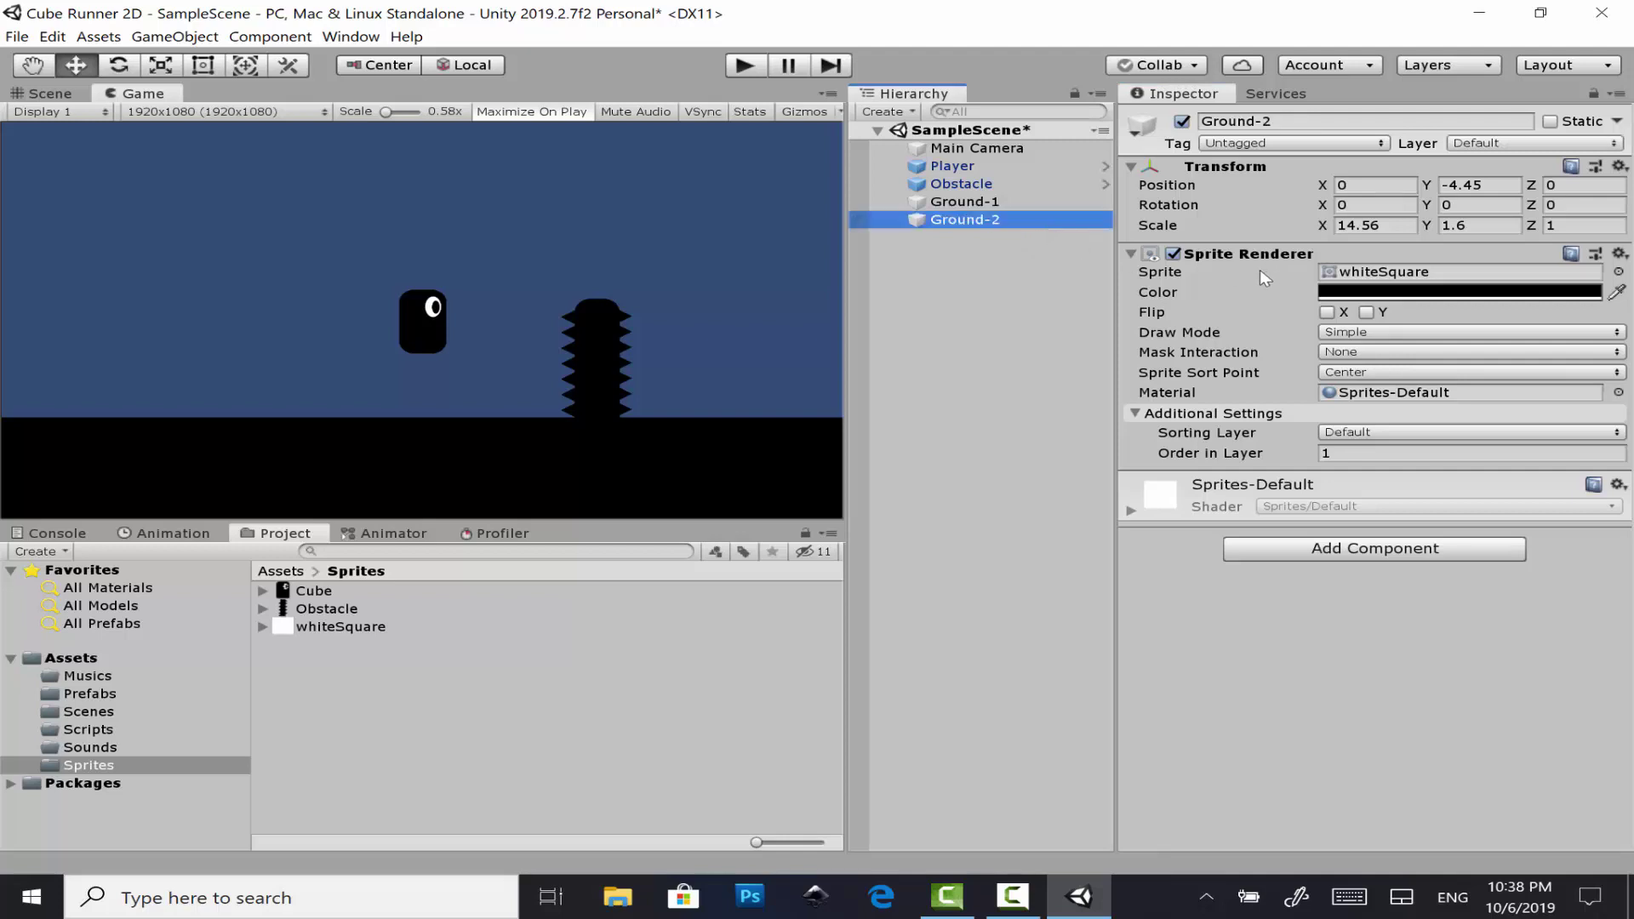
- Set Ground-2's Sprite Renderer colour to a very dark brown, hex 271B1B
{"action": "left_click", "coordinate": [1345, 293]}
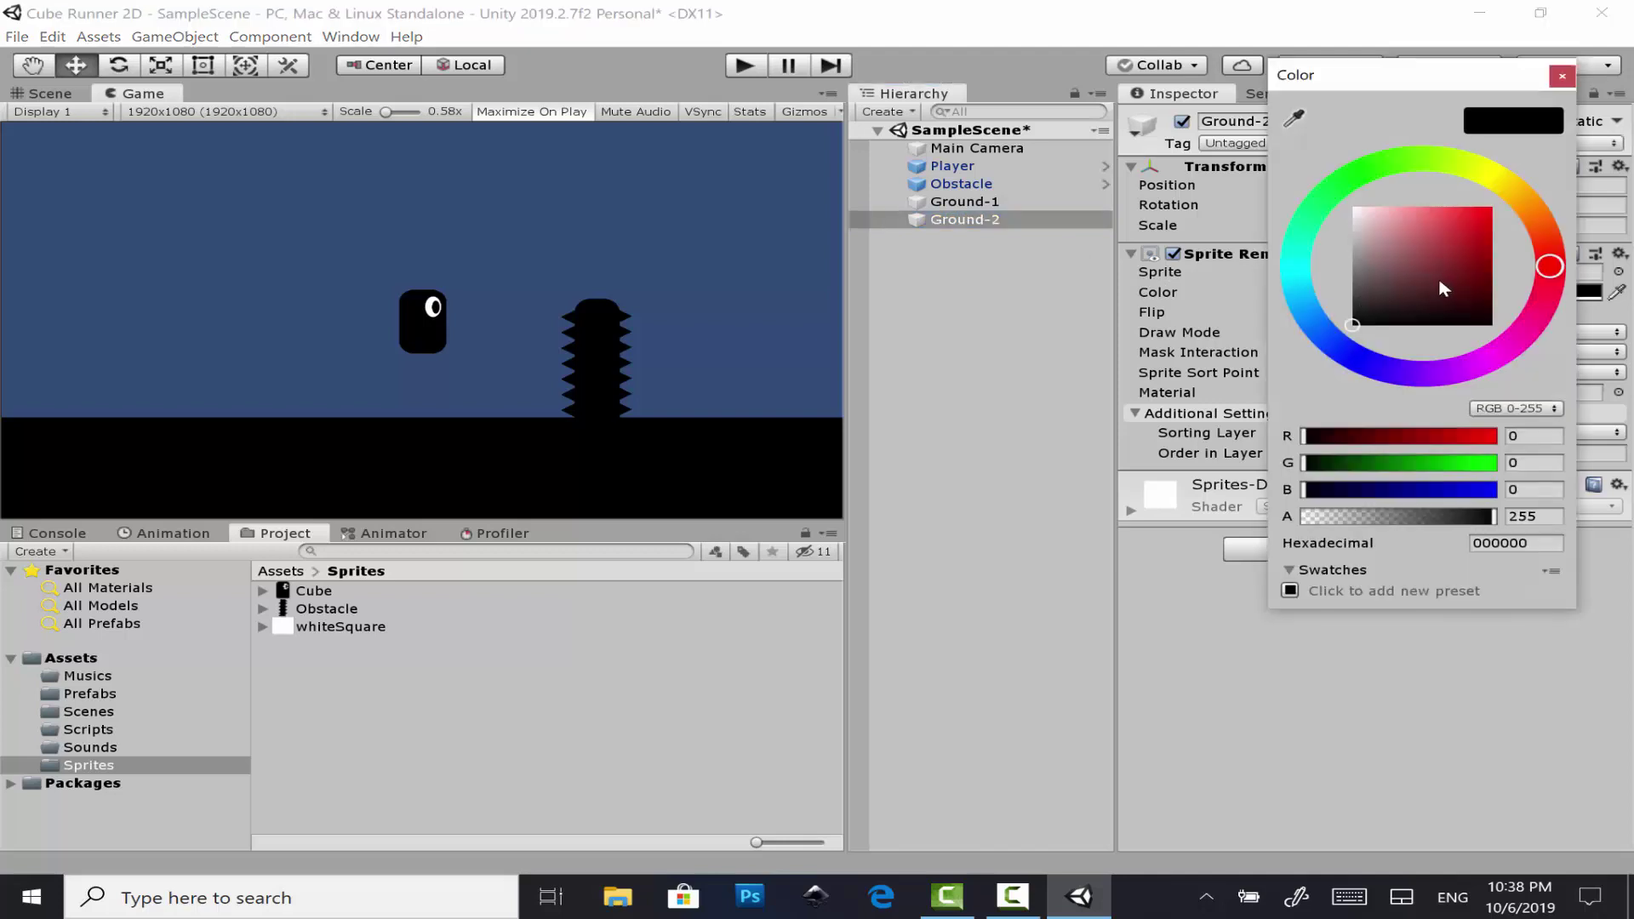
{"action": "mouse_move", "coordinate": [1481, 286]}
{"action": "left_mouse_down"}
{"action": "mouse_move", "coordinate": [1497, 313]}
{"action": "mouse_move", "coordinate": [1403, 320]}
{"action": "left_mouse_up"}
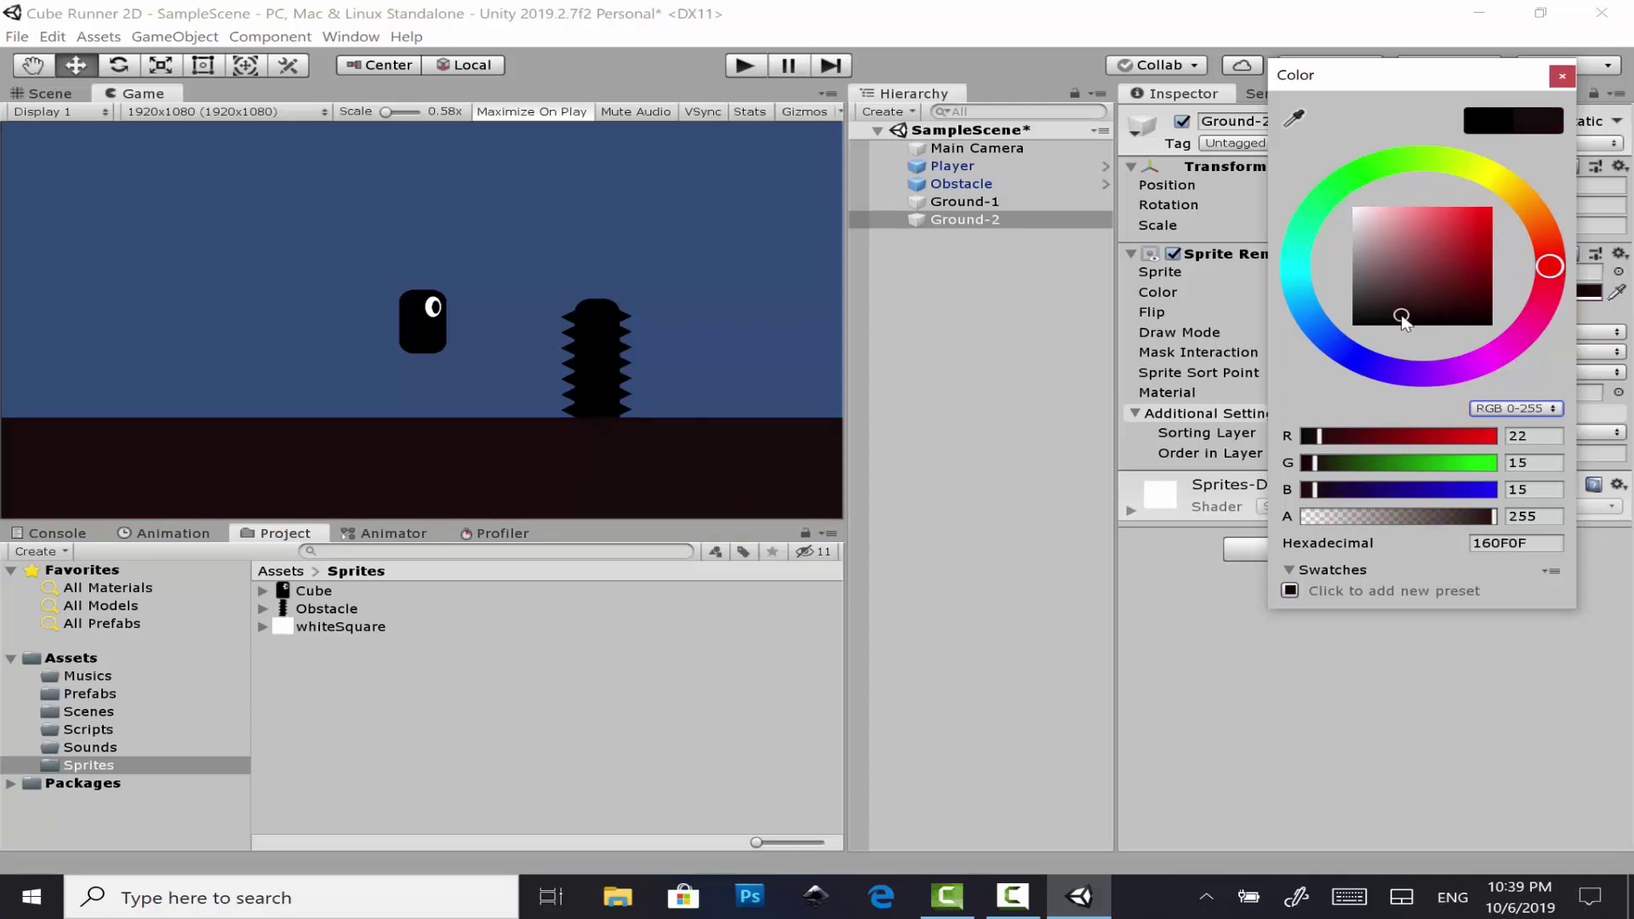
{"action": "left_click", "coordinate": [1395, 308]}
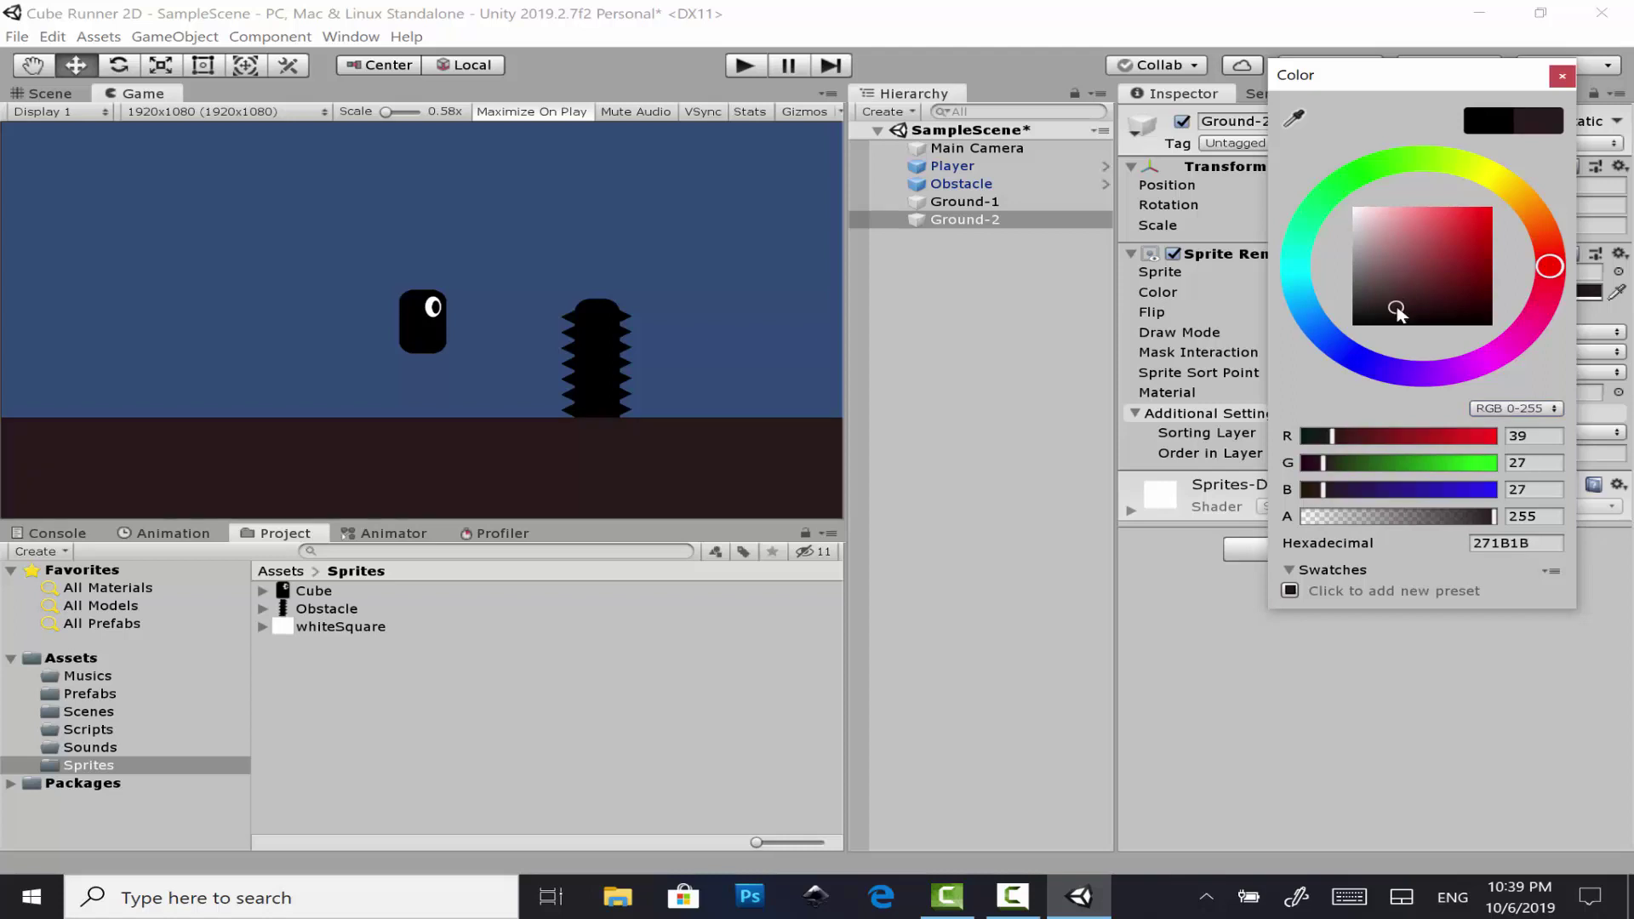
{"action": "left_click", "coordinate": [1573, 82]}
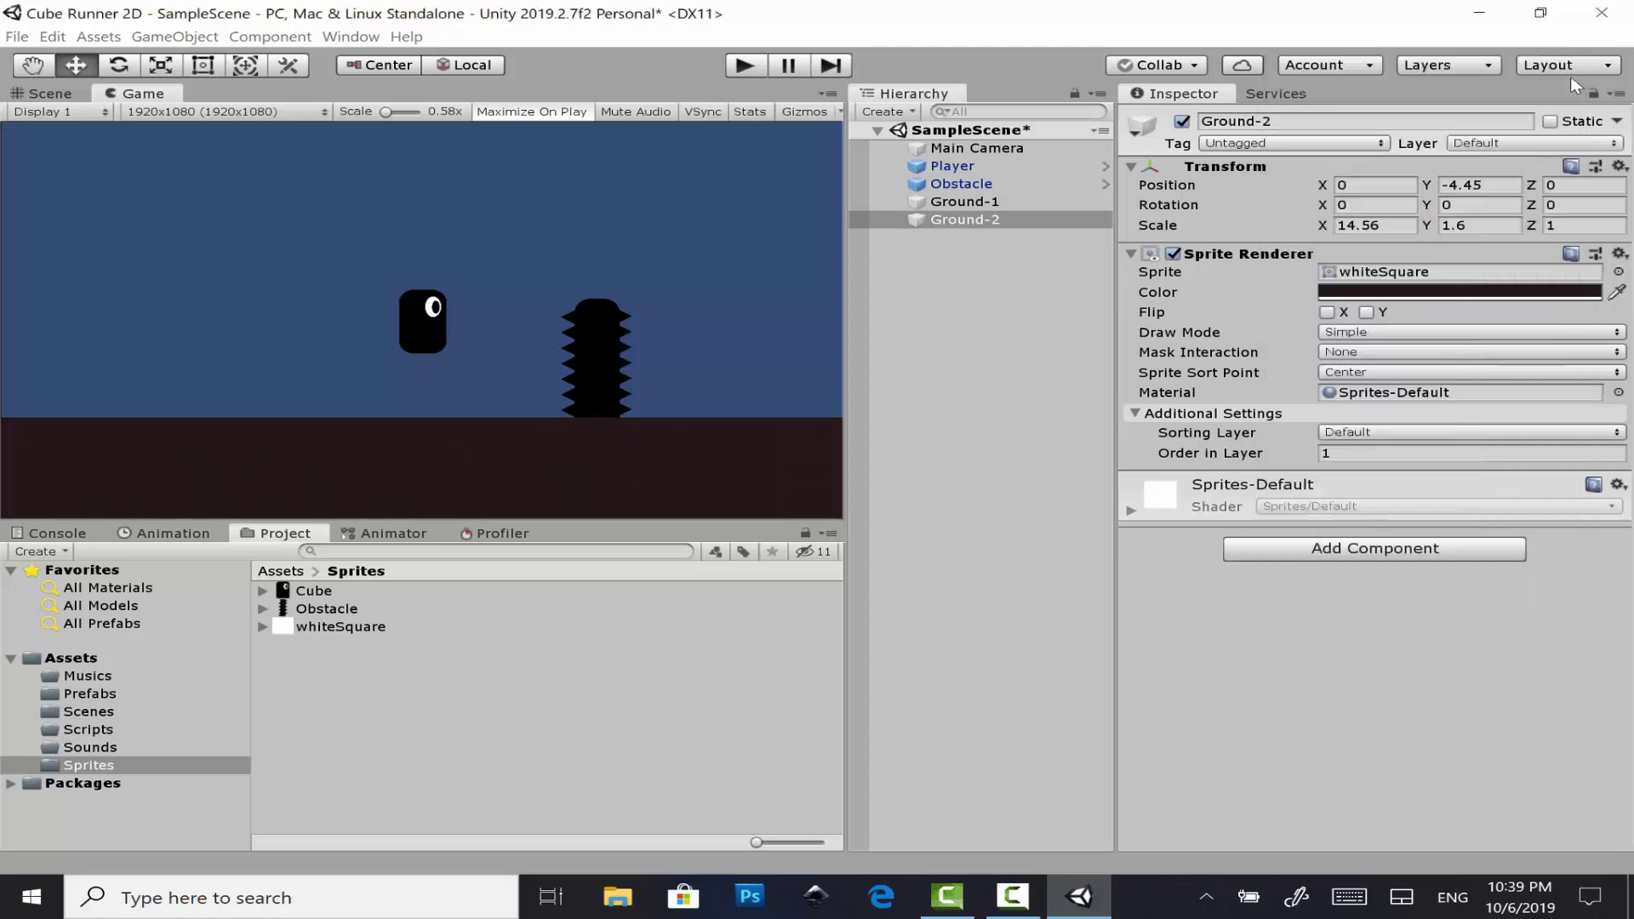
- Position Ground-2 at Y -5.25 below Ground-1, checking it through the Game view
{"action": "left_click", "coordinate": [53, 94]}
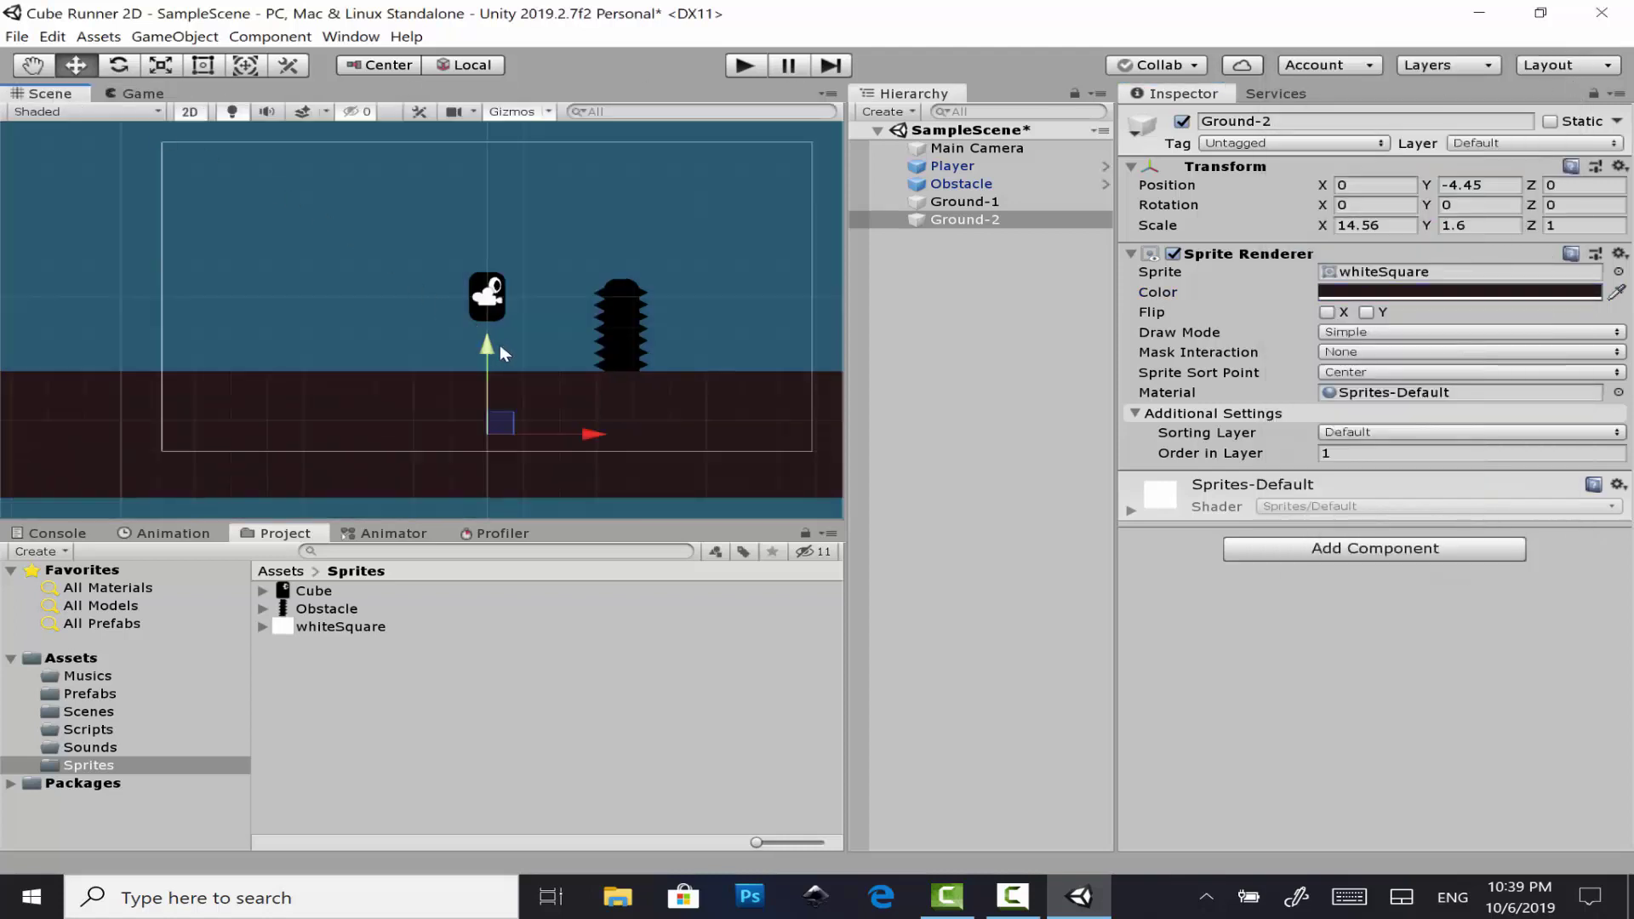
{"action": "left_click_drag", "start_coordinate": [500, 346], "coordinate": [499, 383]}
{"action": "left_click", "coordinate": [130, 94]}
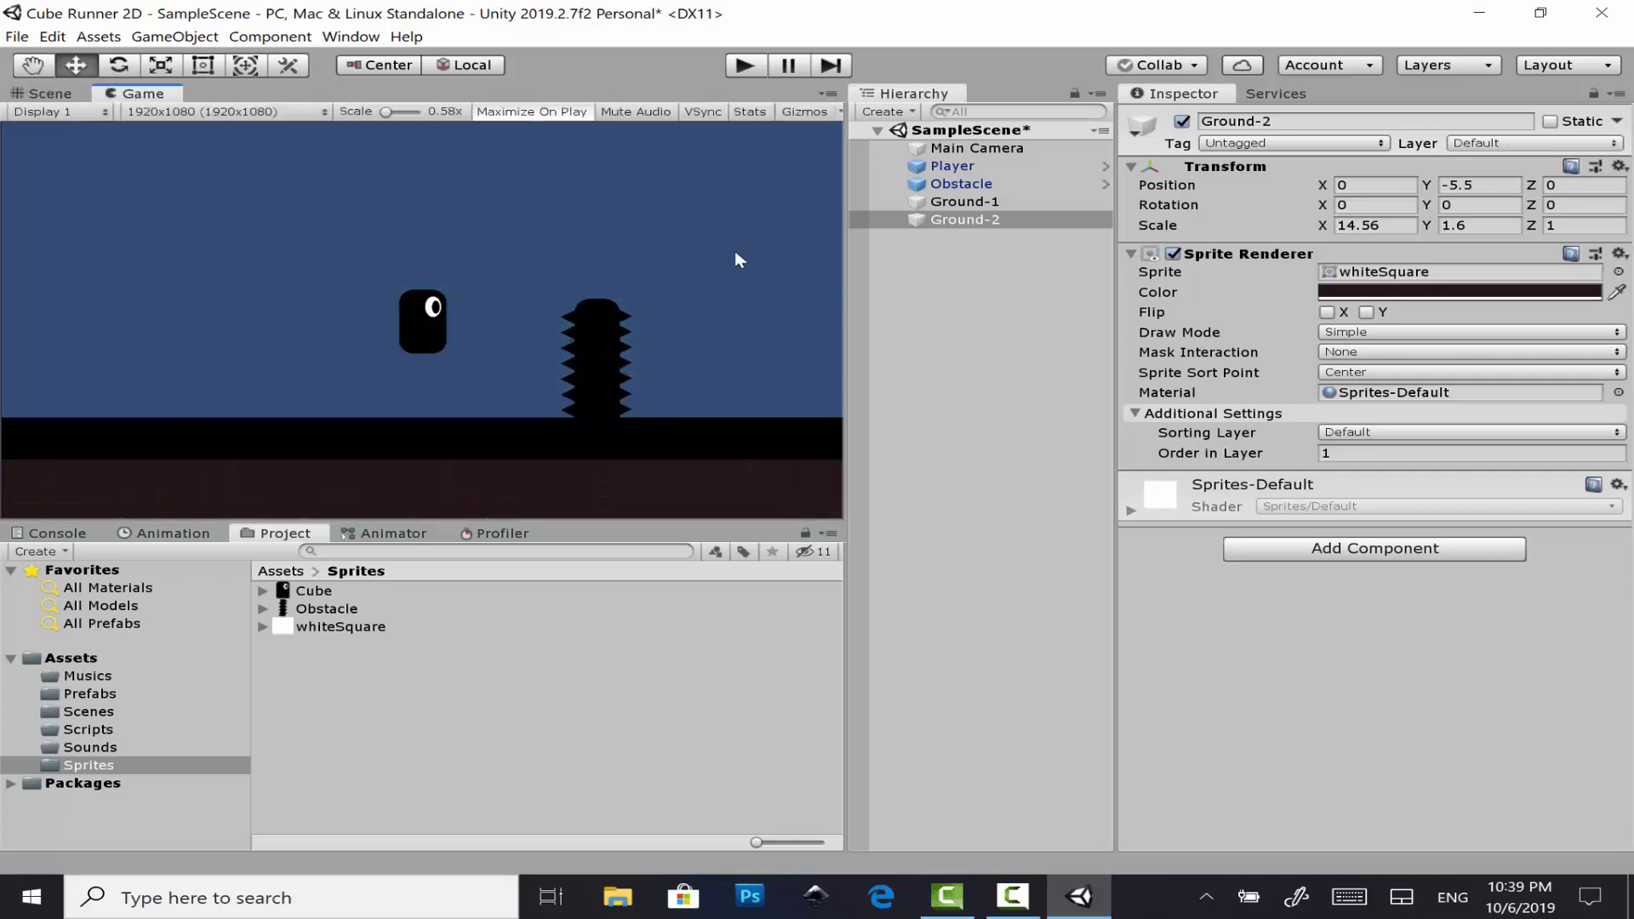
{"action": "left_click", "coordinate": [56, 97]}
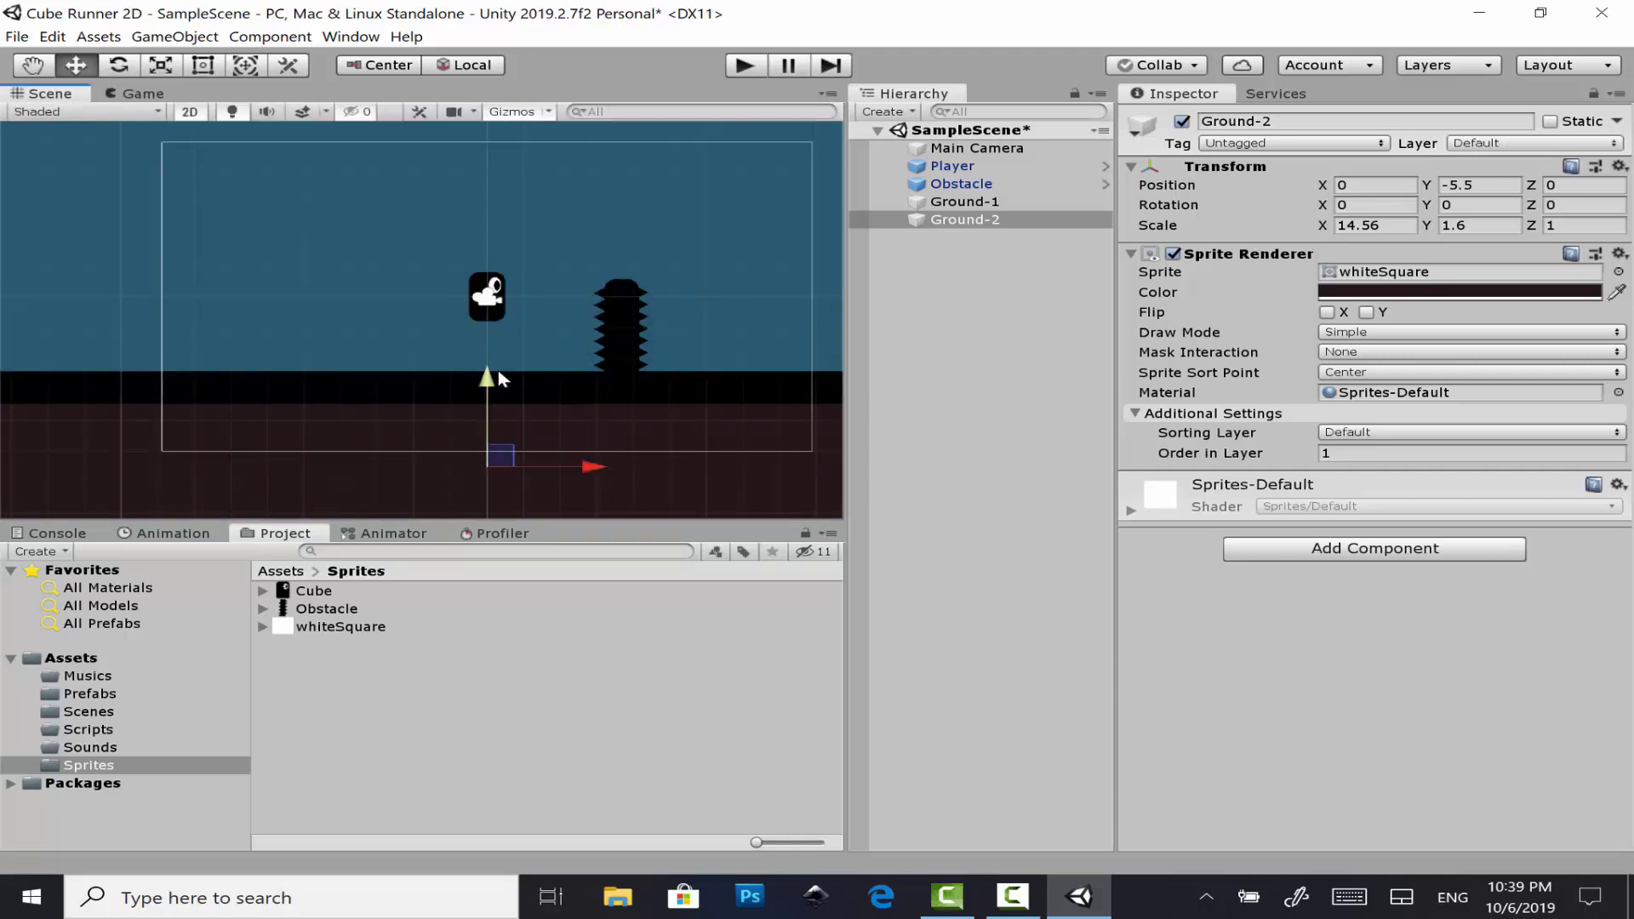
{"action": "left_click_drag", "start_coordinate": [499, 373], "coordinate": [499, 377]}
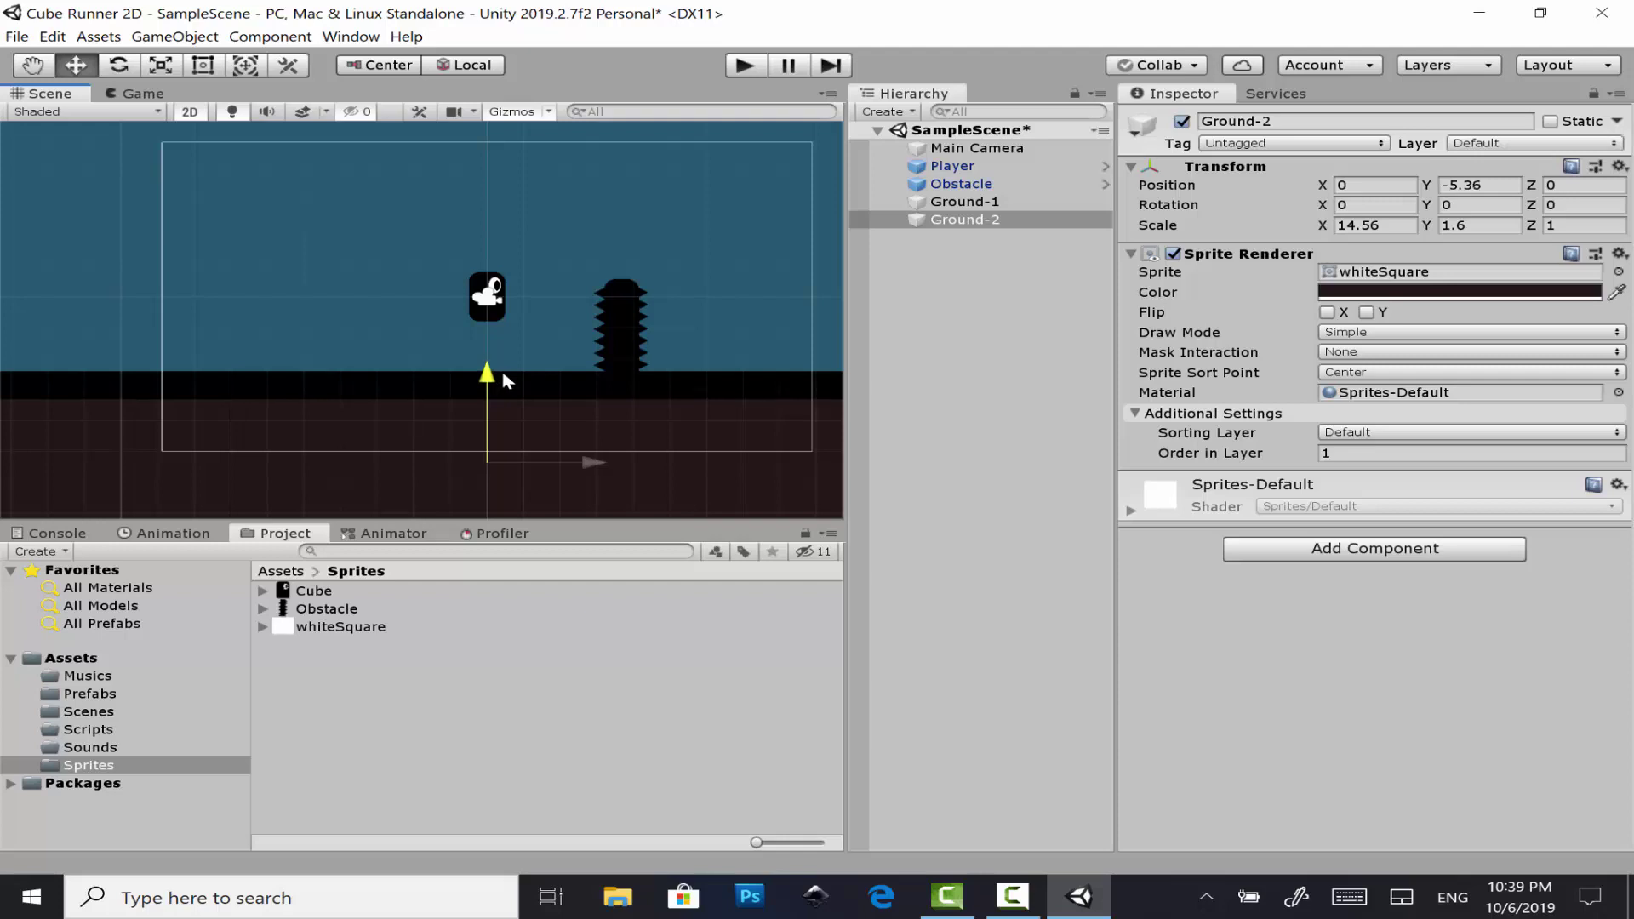
{"action": "left_click_drag", "start_coordinate": [500, 381], "coordinate": [506, 379]}
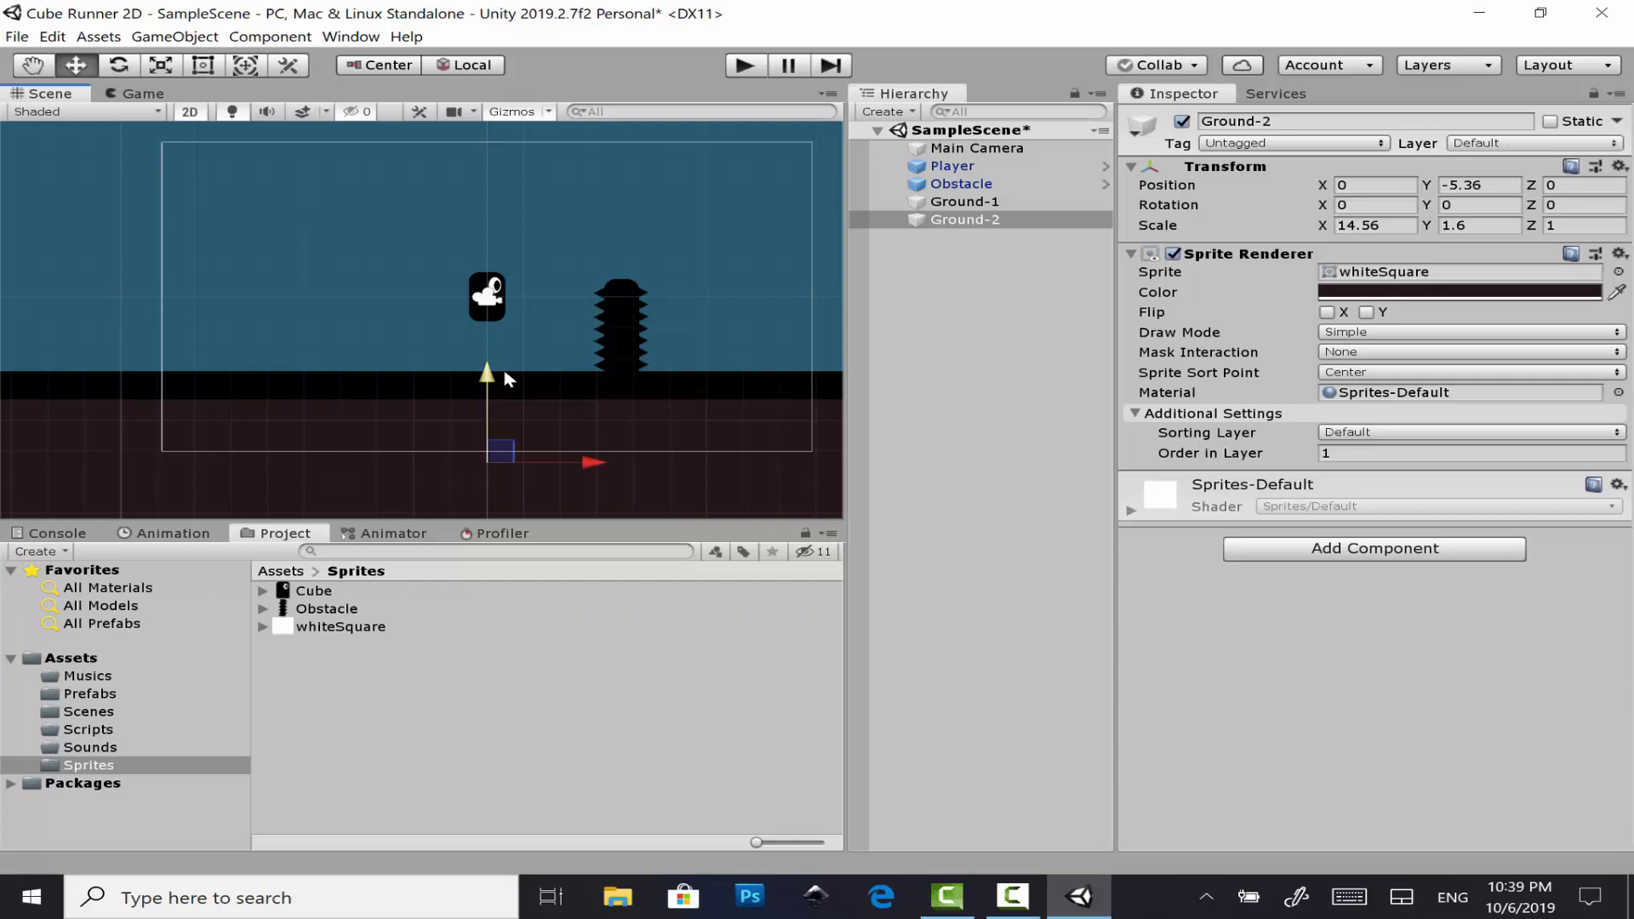
{"action": "left_click", "coordinate": [163, 99]}
{"action": "left_click", "coordinate": [70, 94]}
{"action": "left_click_drag", "start_coordinate": [492, 375], "coordinate": [492, 371]}
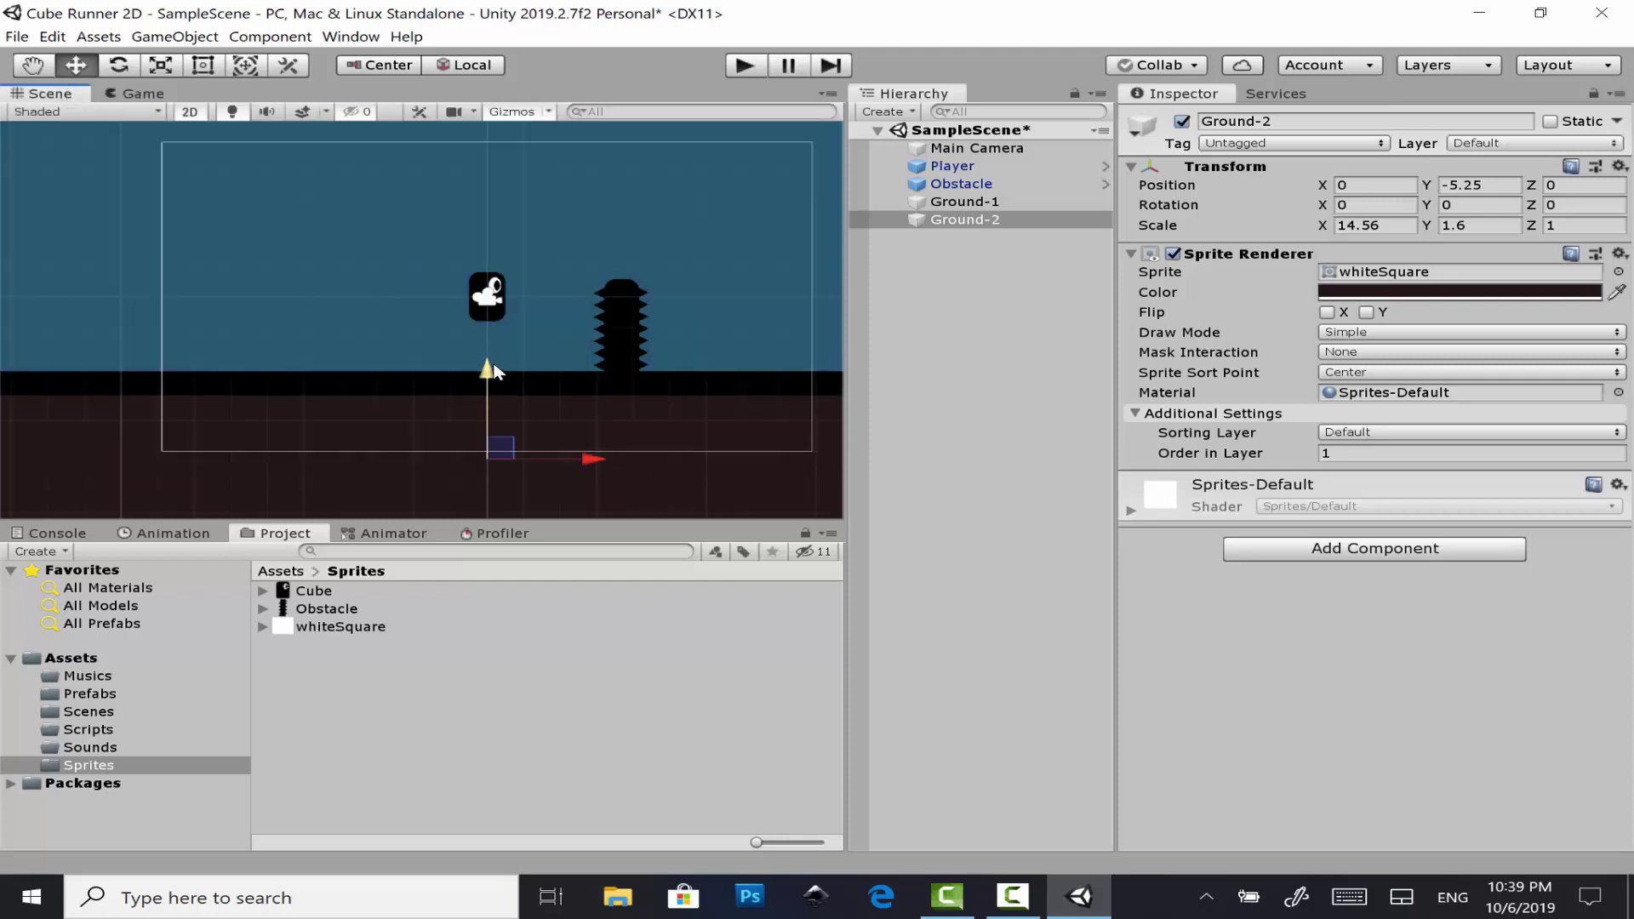
{"action": "left_click", "coordinate": [141, 95]}
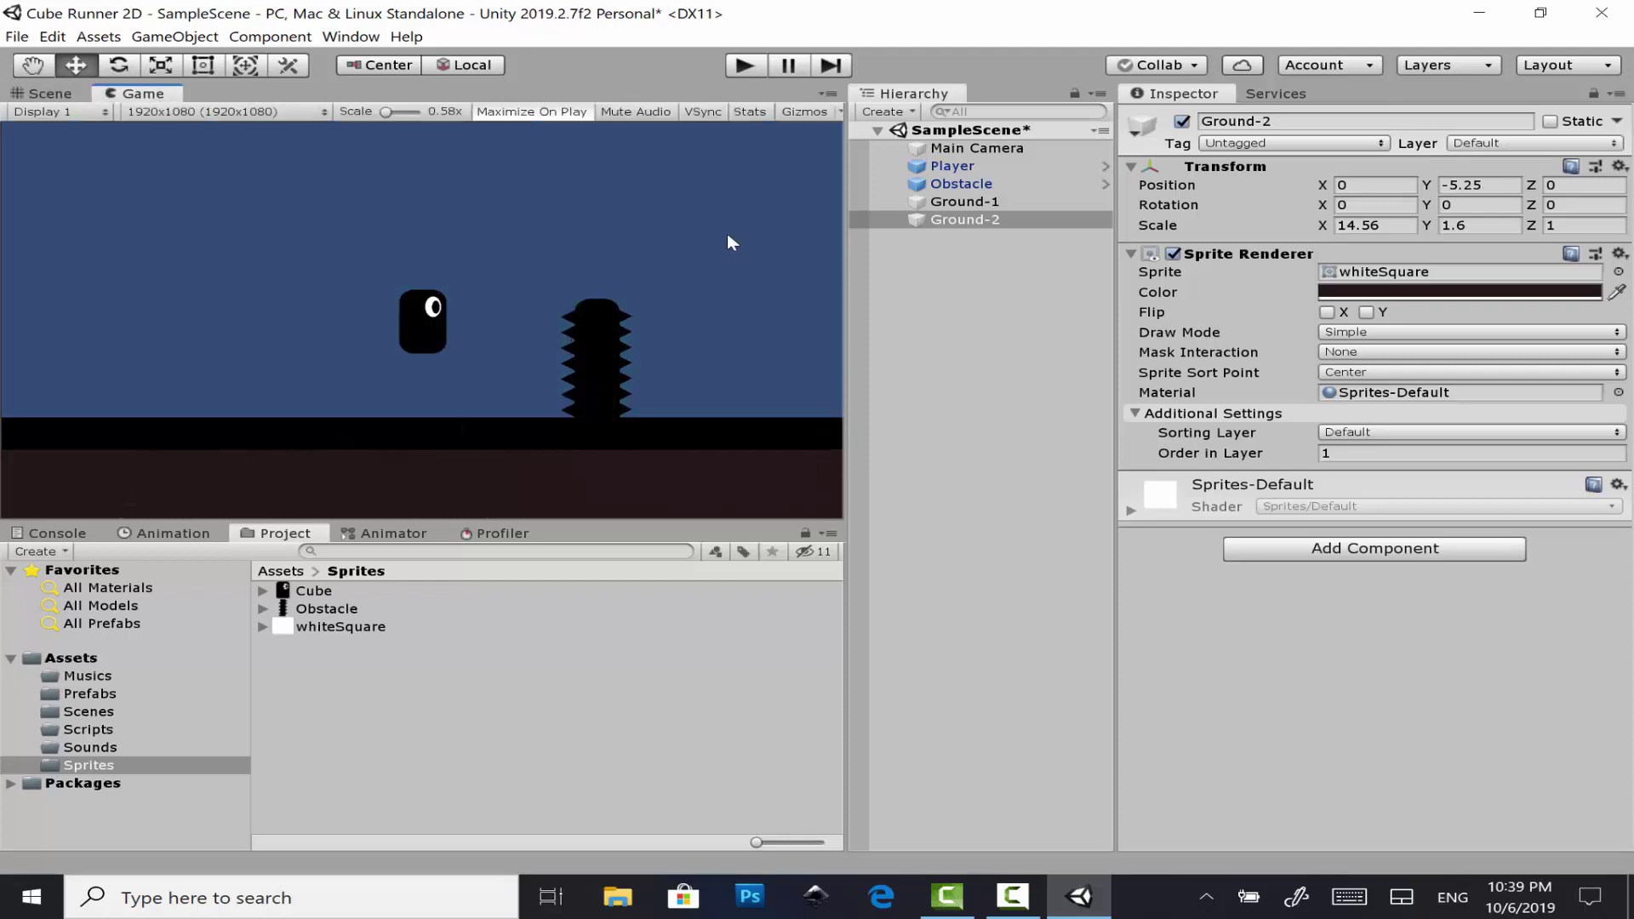
- Save the scene and run a brief Play-mode test
{"action": "key", "text": "ctrl+s"}
{"action": "left_click", "coordinate": [744, 65]}
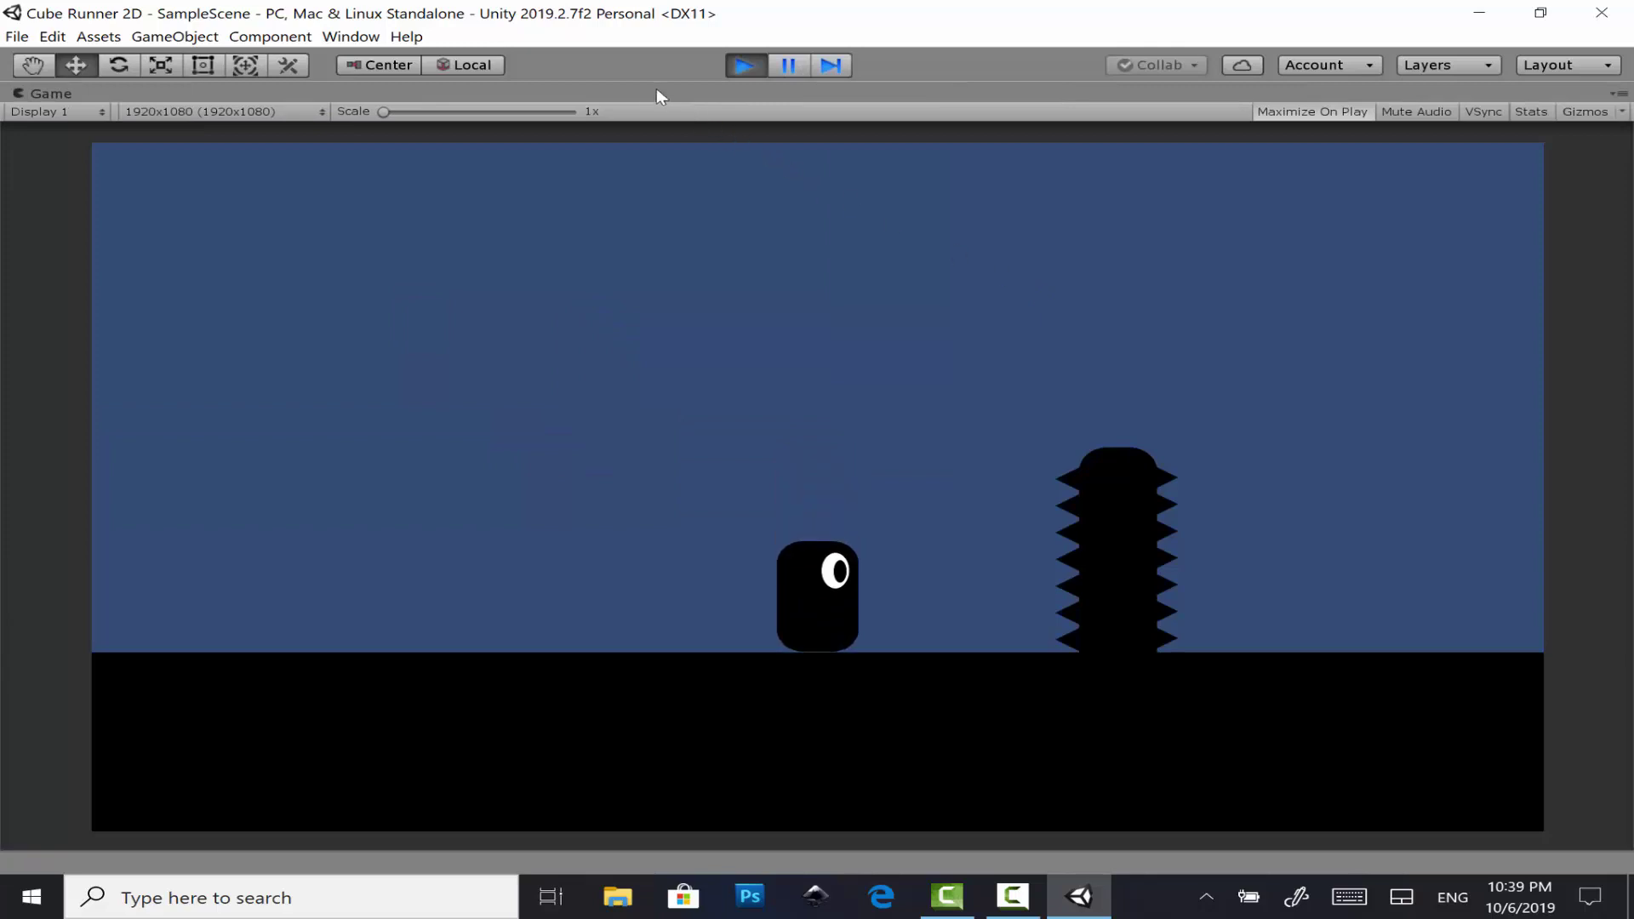
{"action": "key", "text": "ctrl+p"}
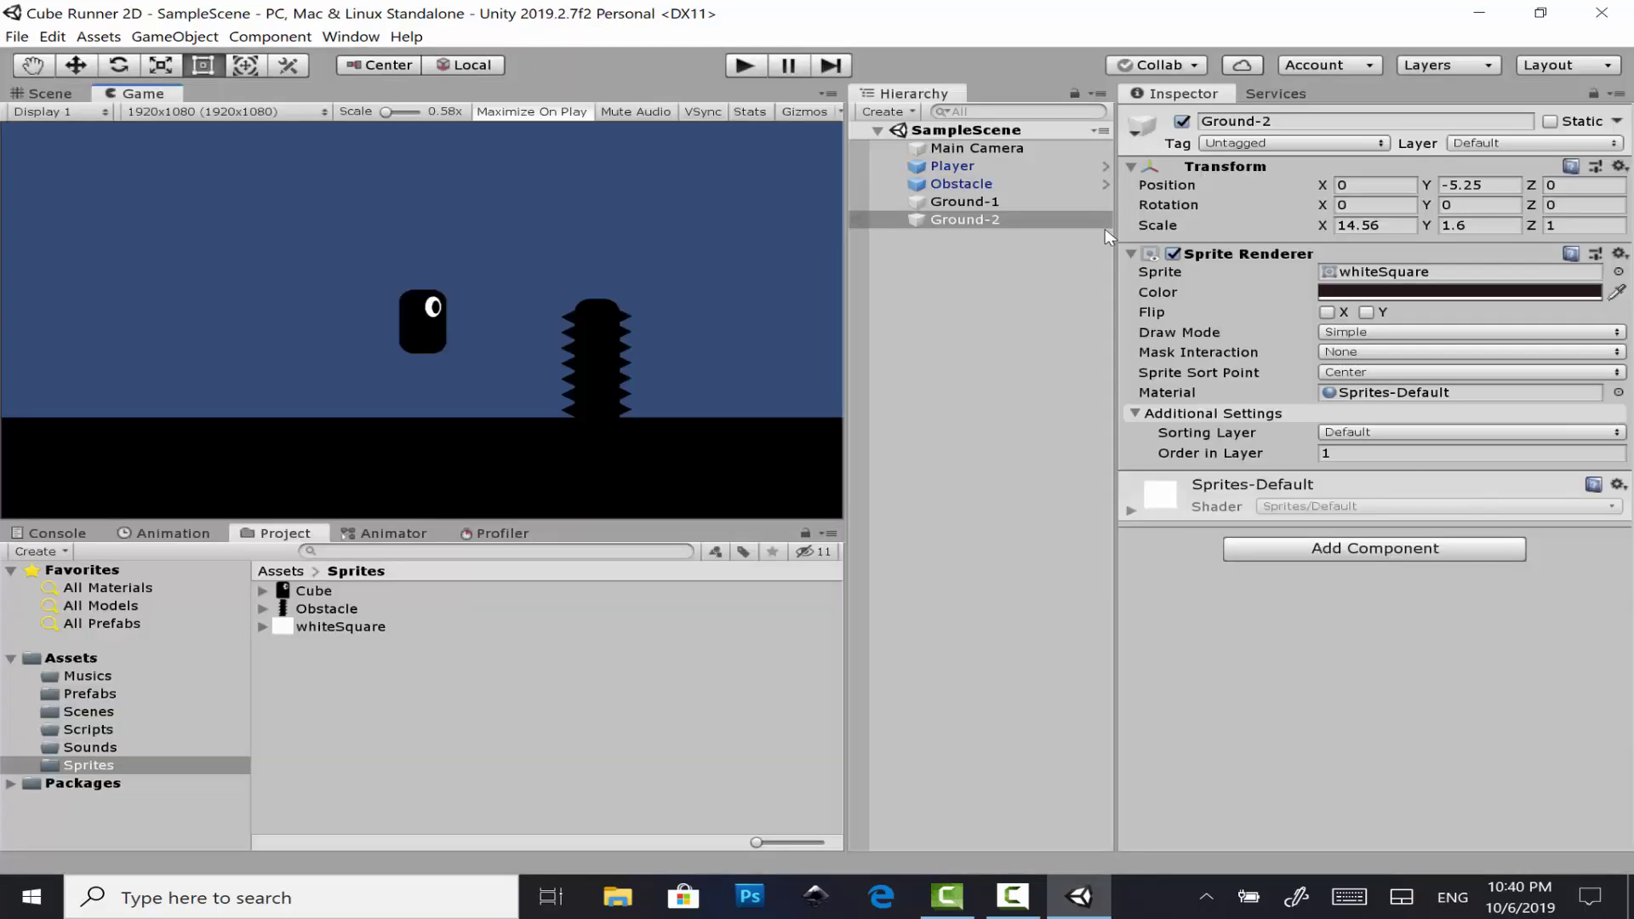
- Select Ground-2 and change its Order in Layer from 1 to 2
{"action": "left_click", "coordinate": [198, 350]}
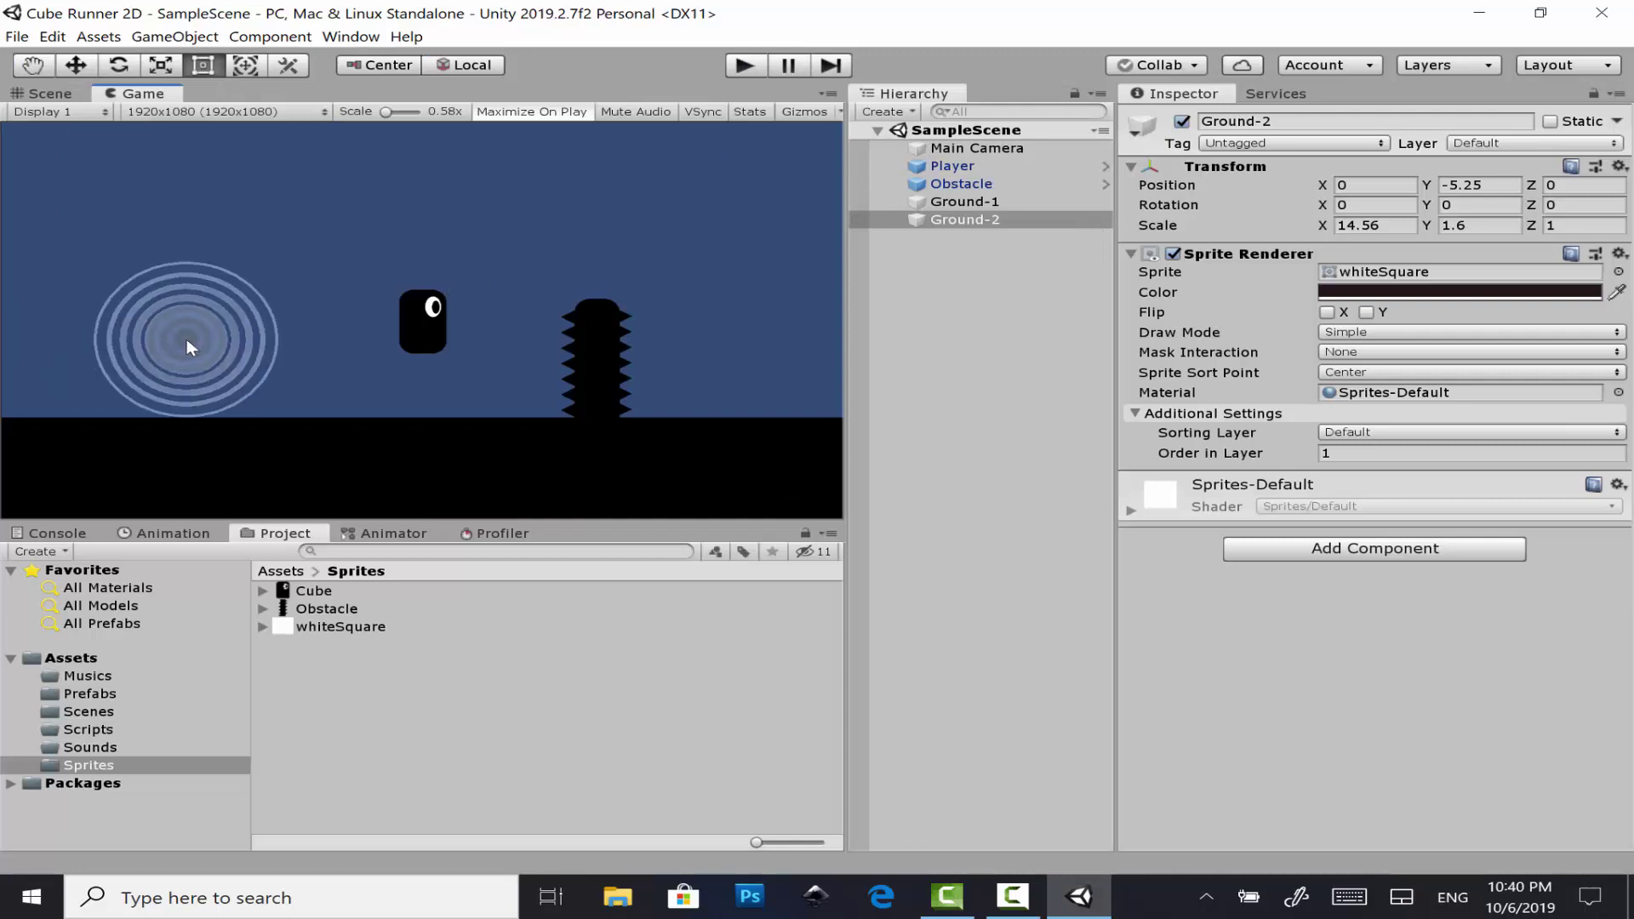
{"action": "left_click", "coordinate": [512, 291]}
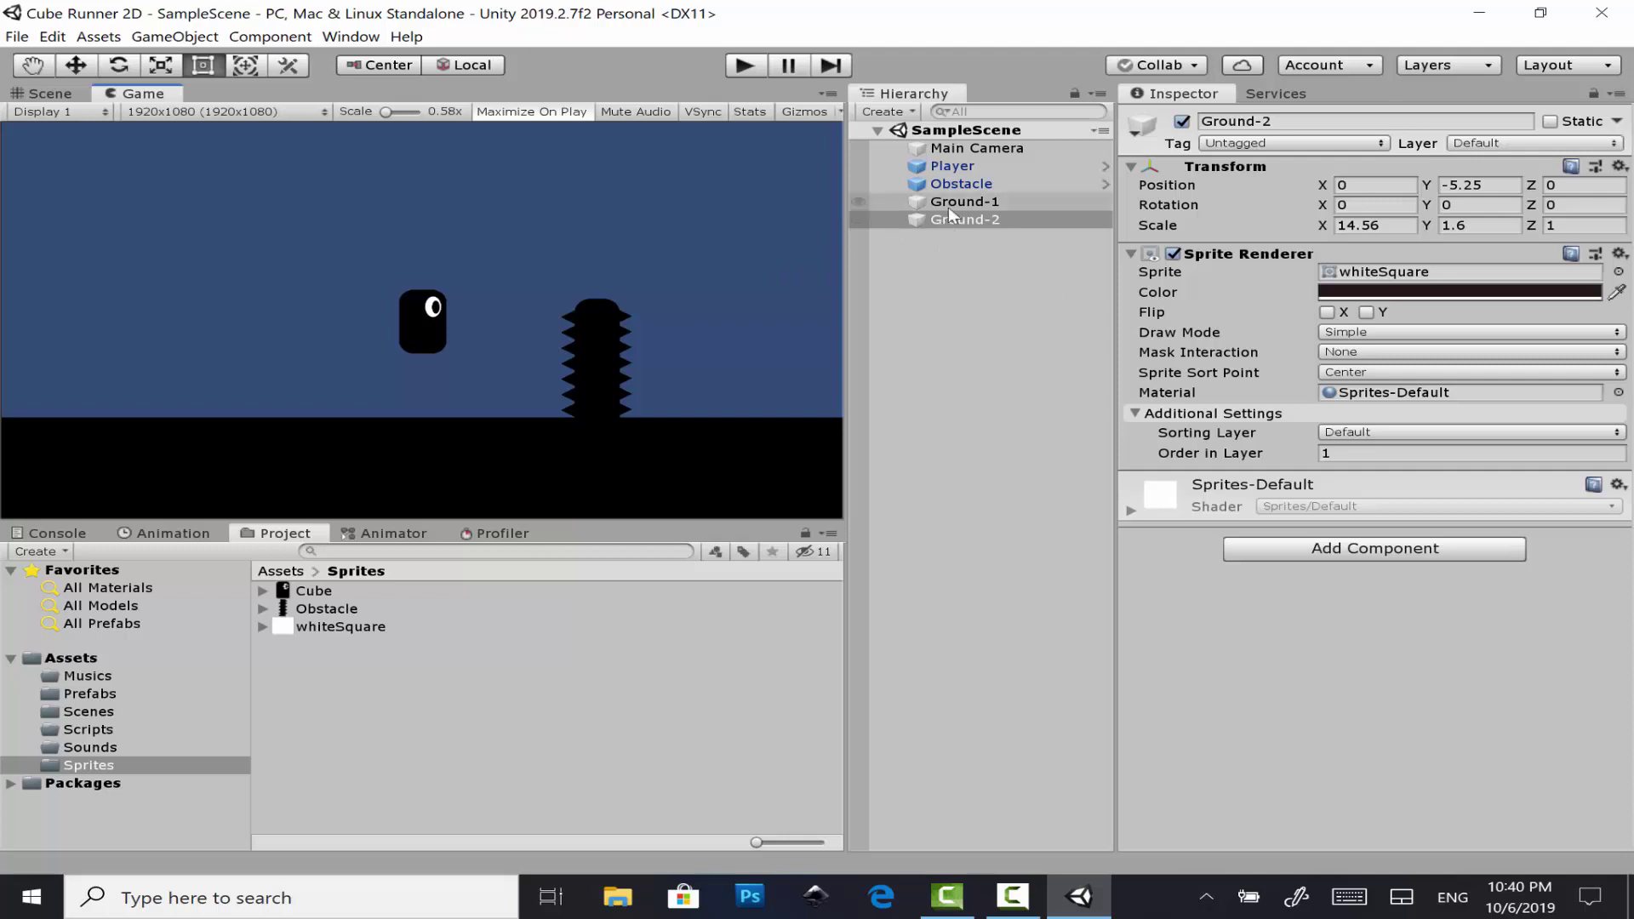
{"action": "left_click", "coordinate": [994, 208]}
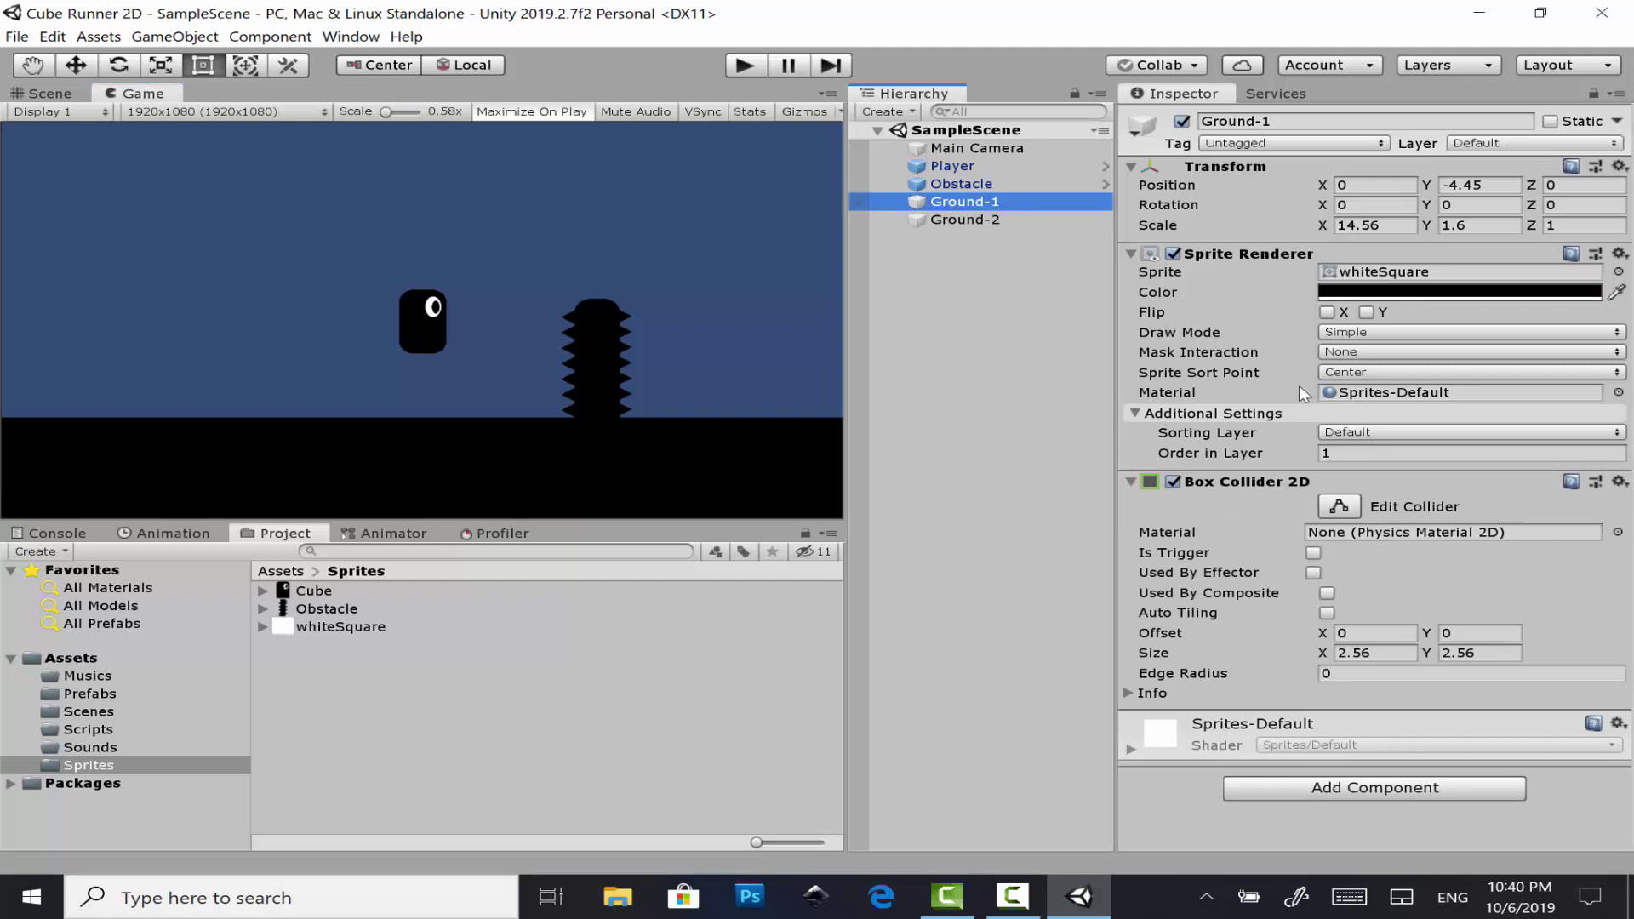
{"action": "left_click", "coordinate": [967, 224]}
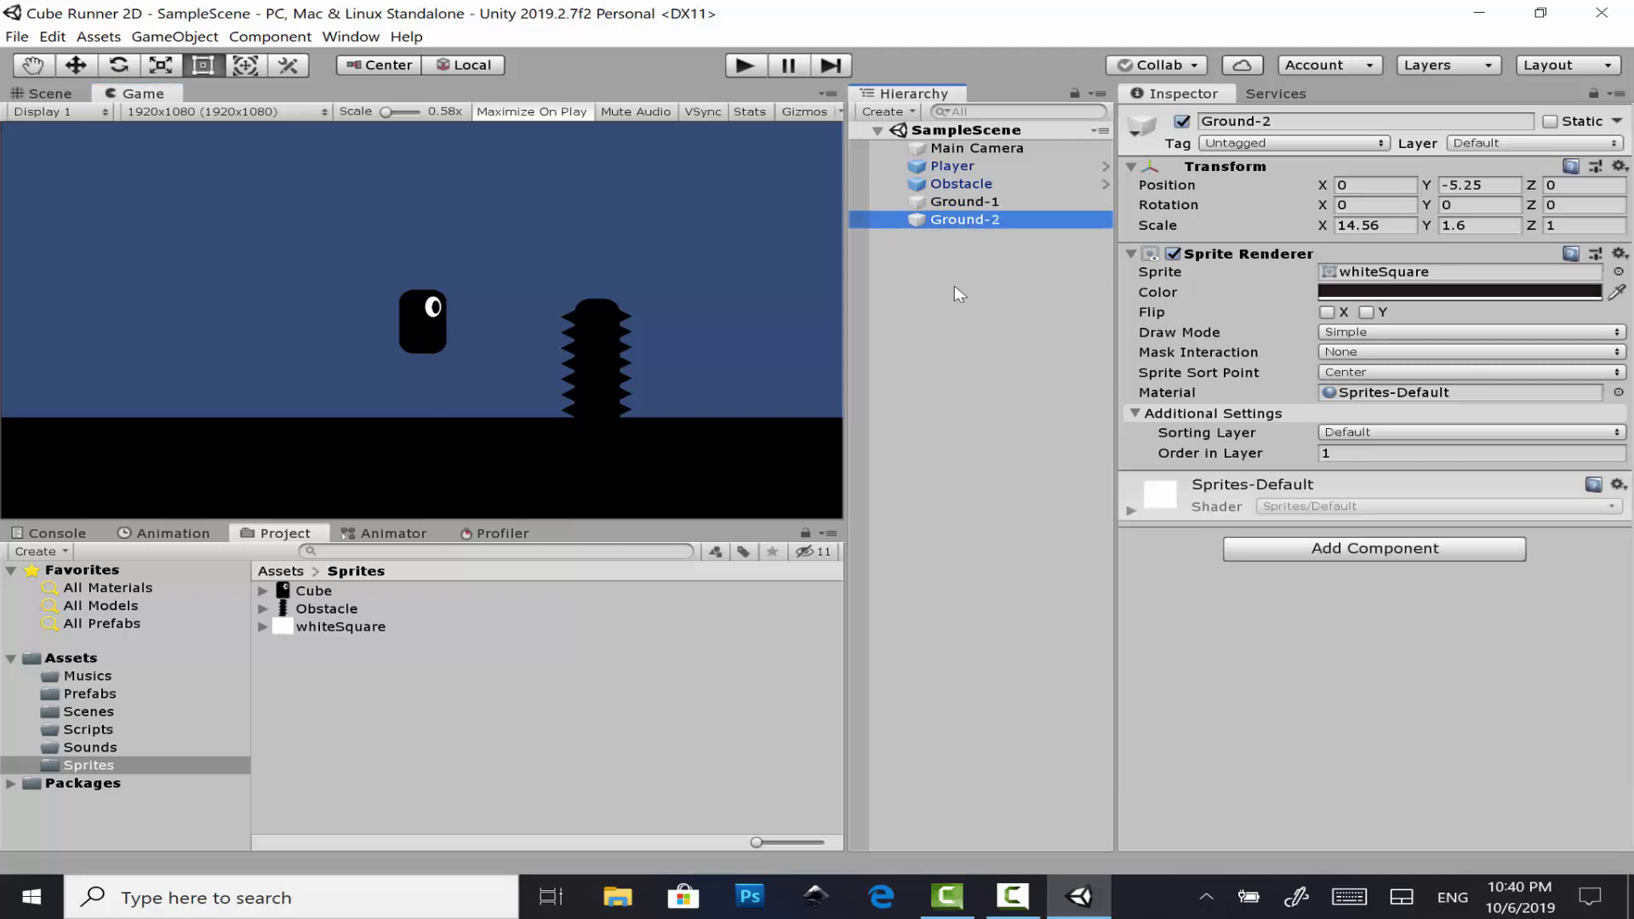
{"action": "left_click", "coordinate": [1377, 456]}
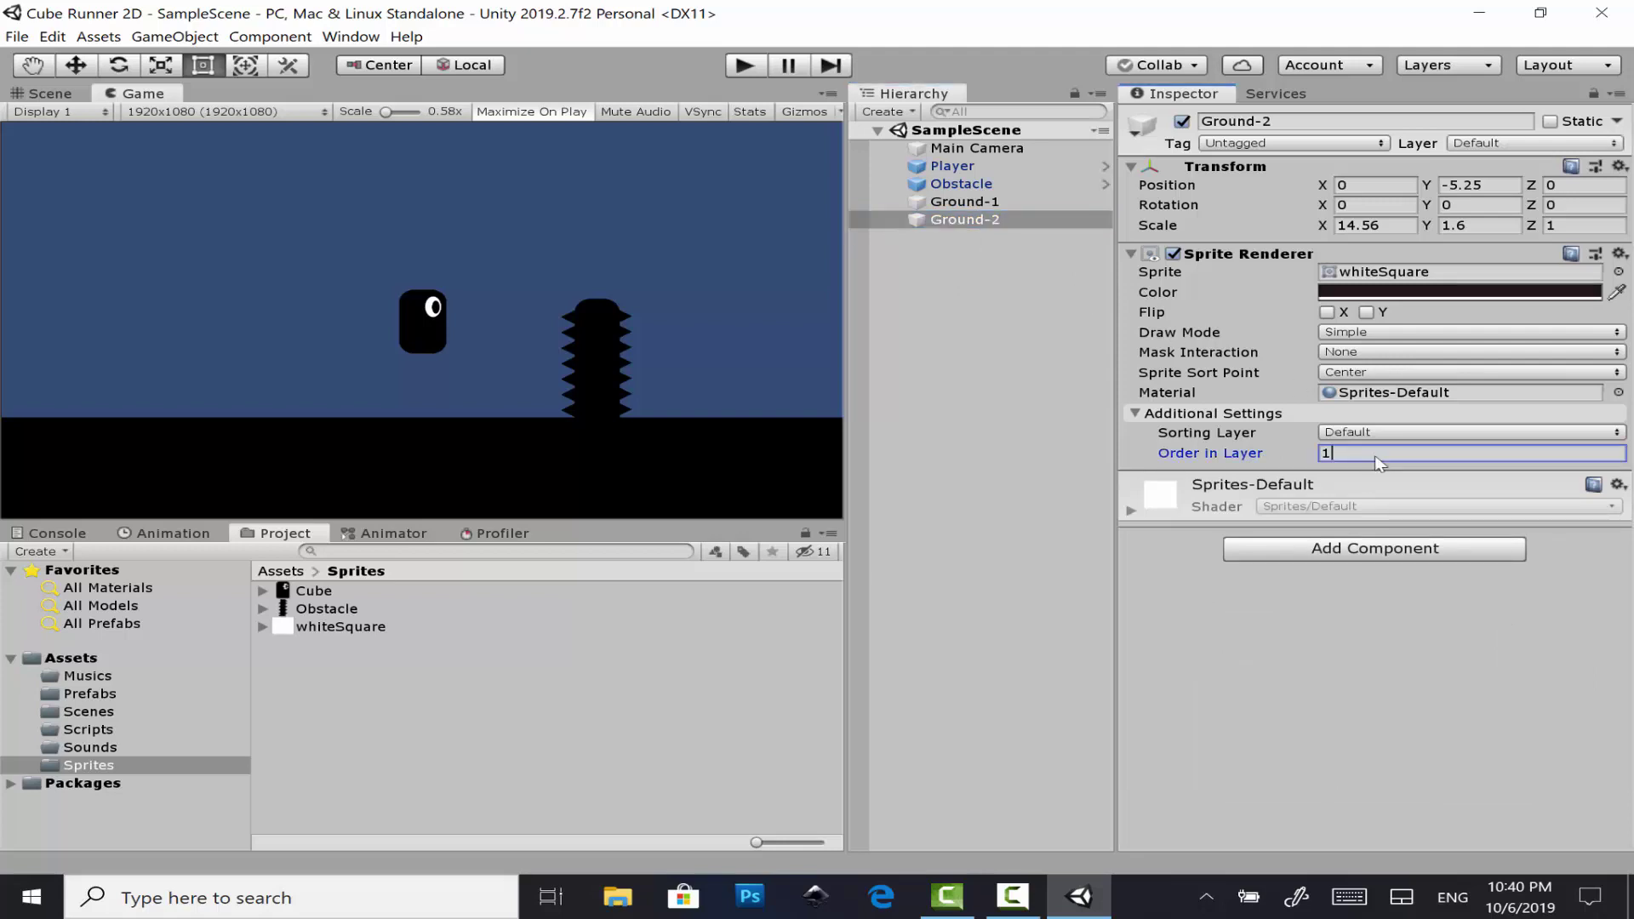
{"action": "double_click", "coordinate": [1330, 456]}
{"action": "key", "text": "BackSpace"}
{"action": "type", "text": "2"}
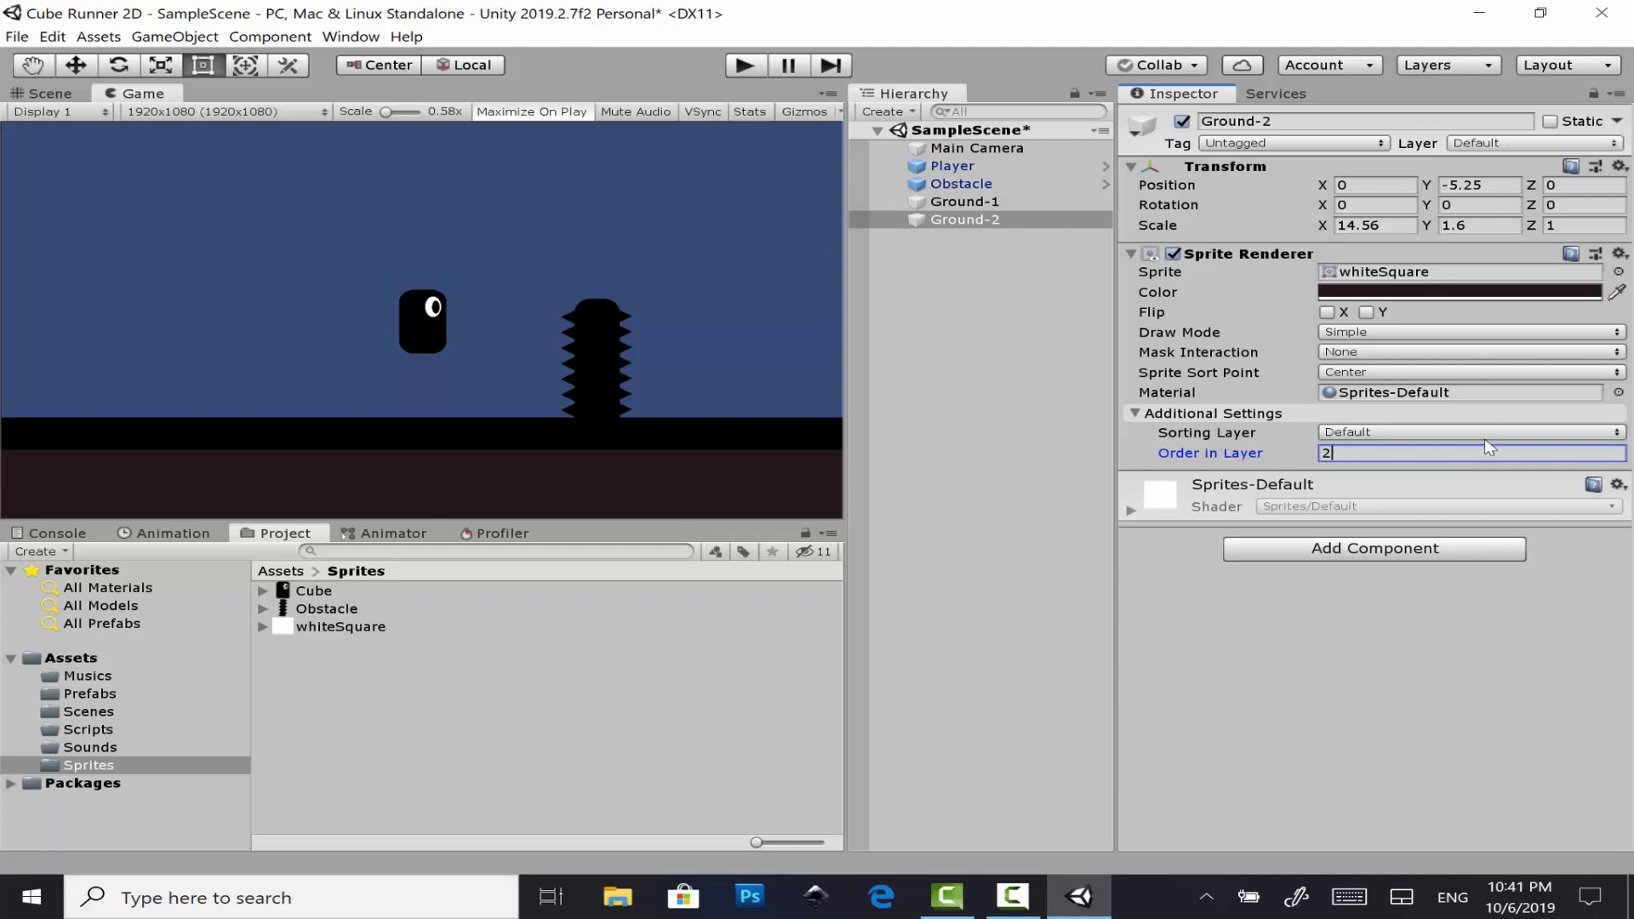
- Review the Sorting Layer options unchanged, then select Ground-1 and Obstacle
{"action": "left_click", "coordinate": [1402, 432]}
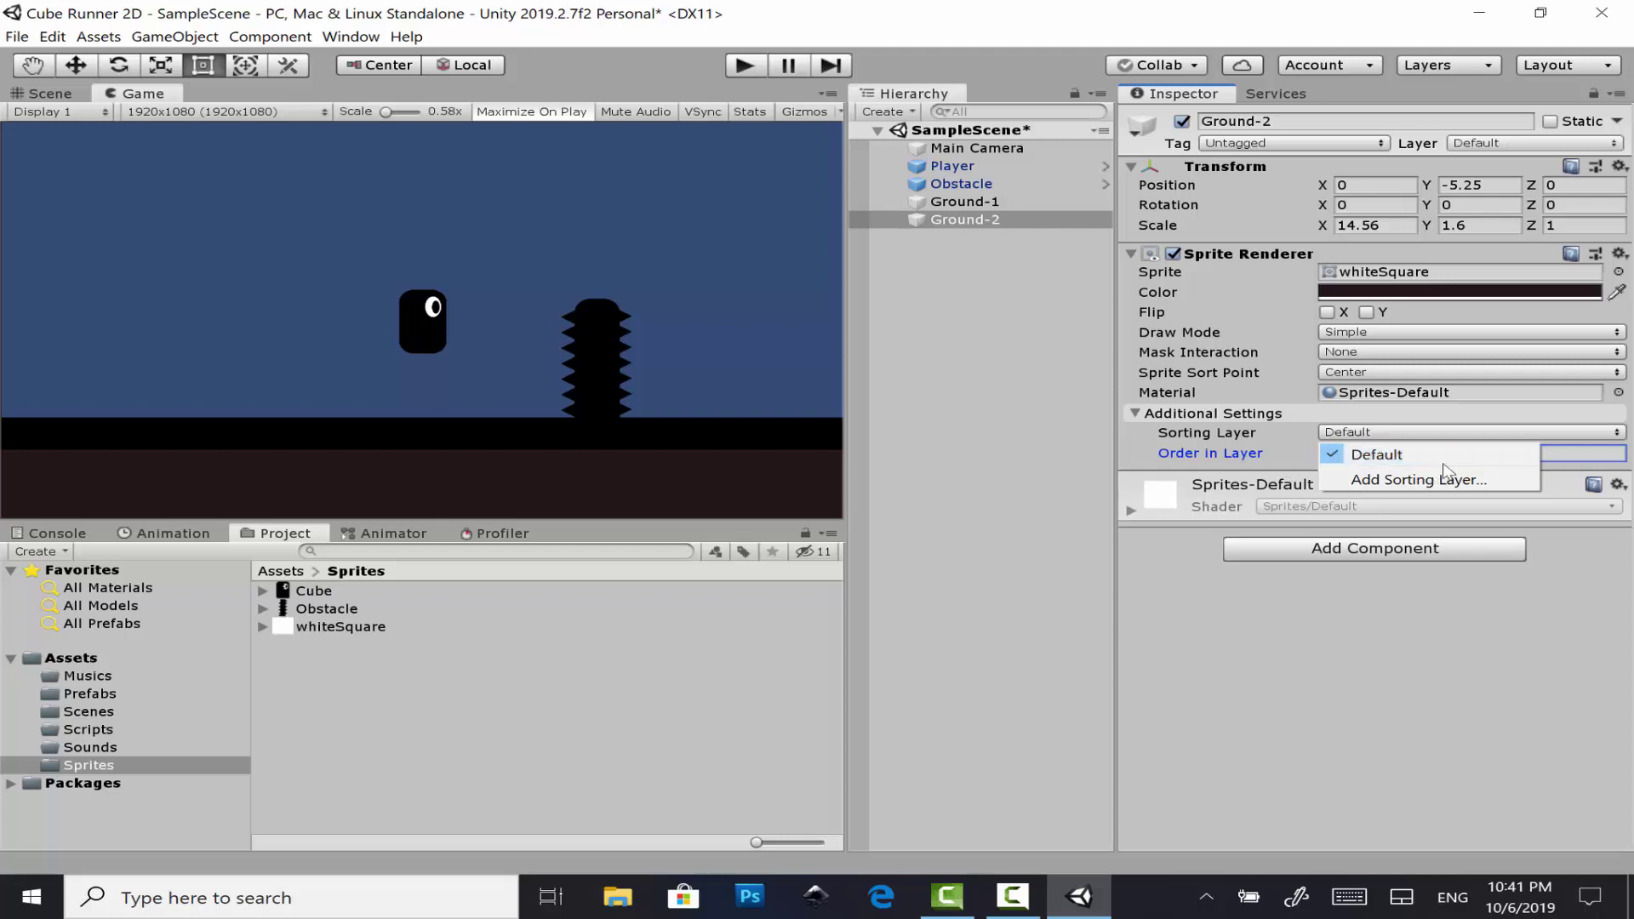
{"action": "left_click", "coordinate": [1009, 201]}
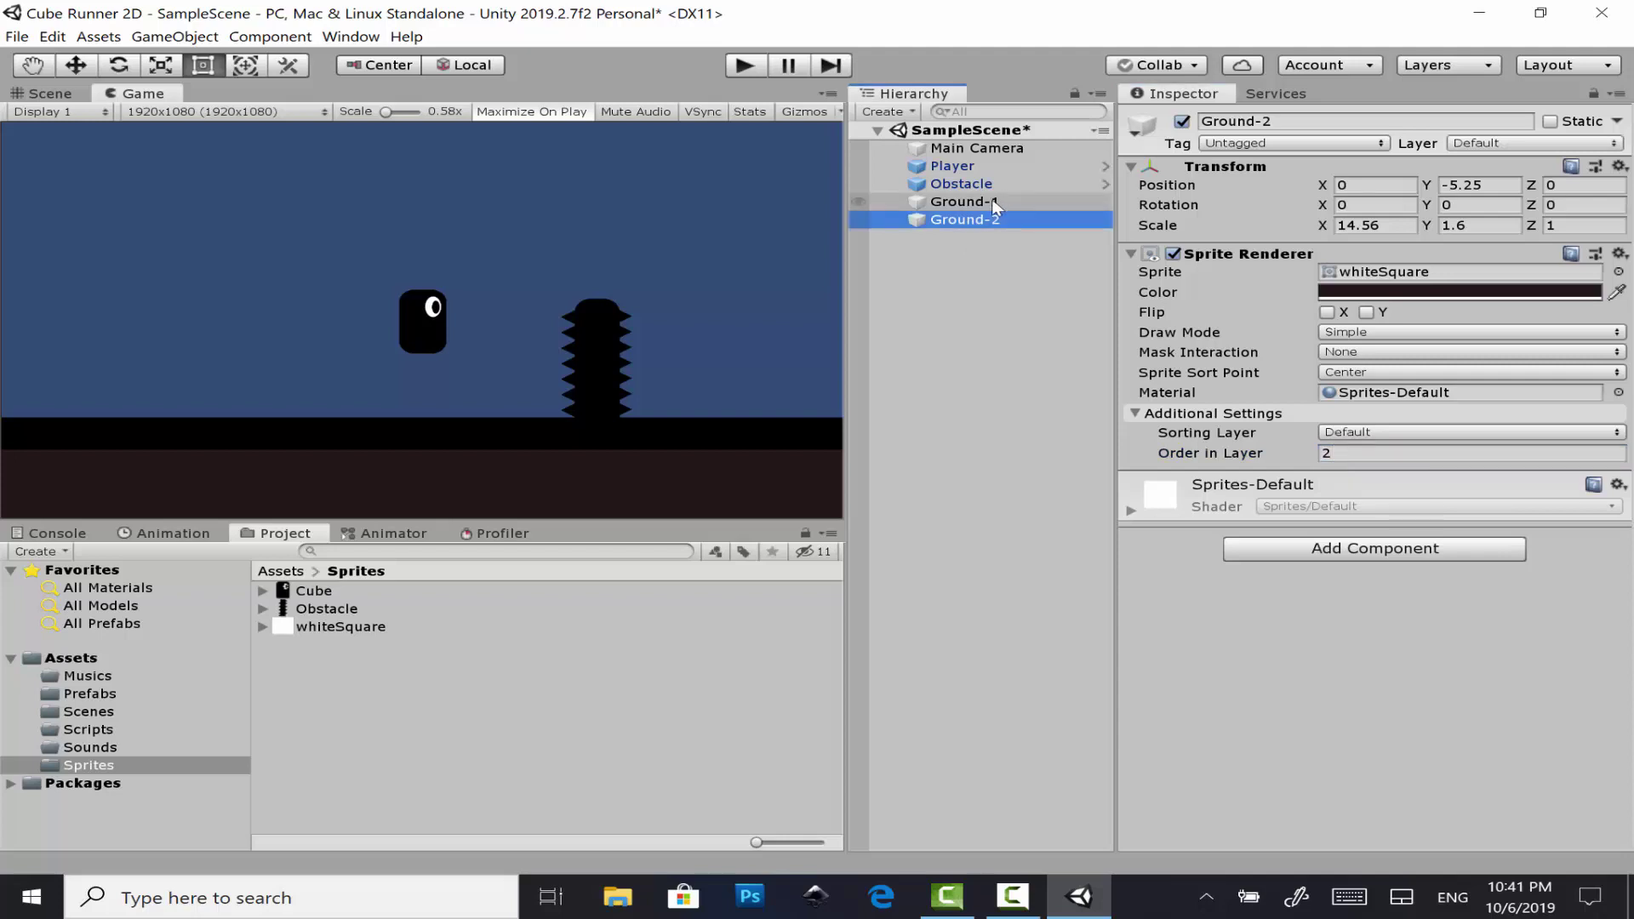
{"action": "left_click", "coordinate": [992, 203]}
{"action": "key", "text": "Up"}
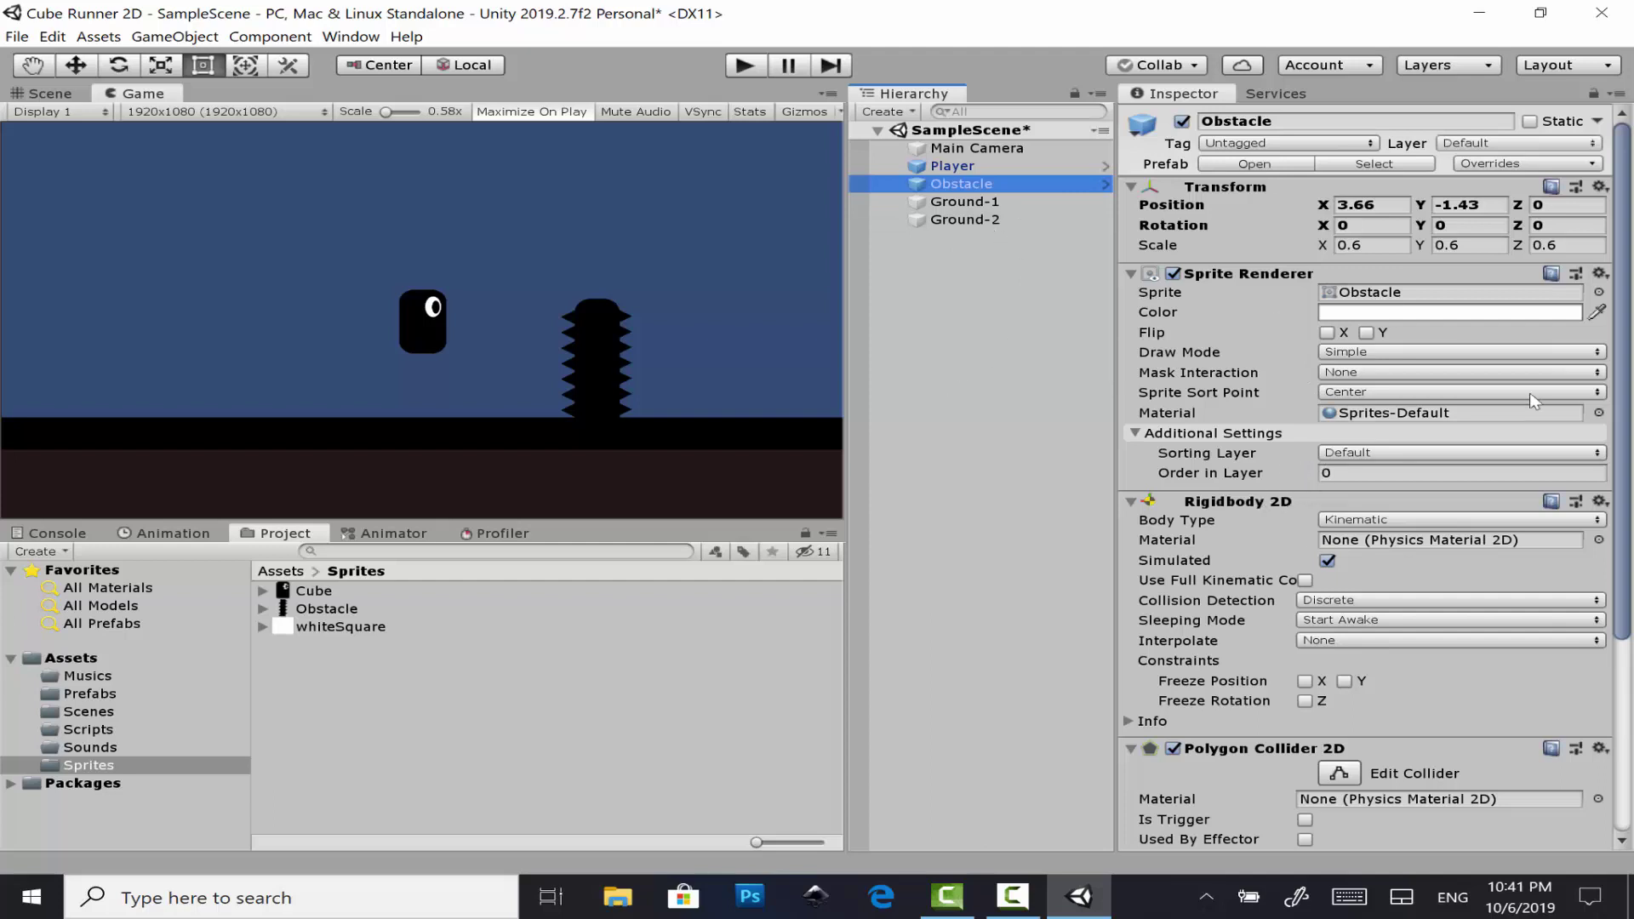
- Check the Obstacle's Sorting Layer, then save the scene and run the game in Play mode
{"action": "left_click", "coordinate": [1383, 458]}
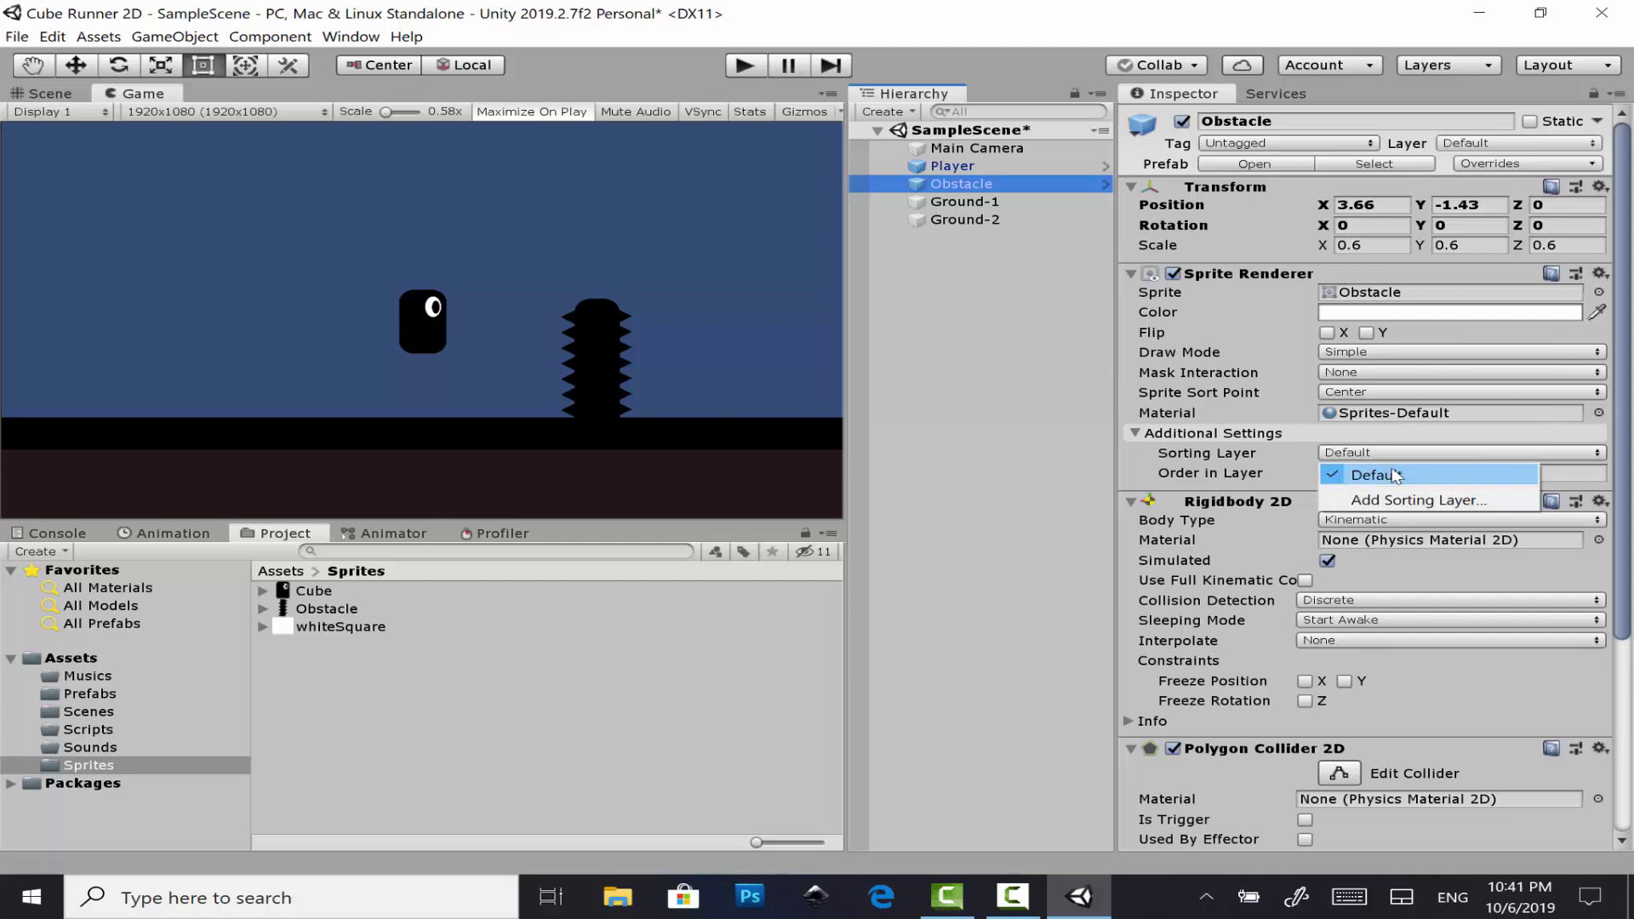
{"action": "left_click", "coordinate": [1020, 197]}
{"action": "left_click", "coordinate": [1020, 197]}
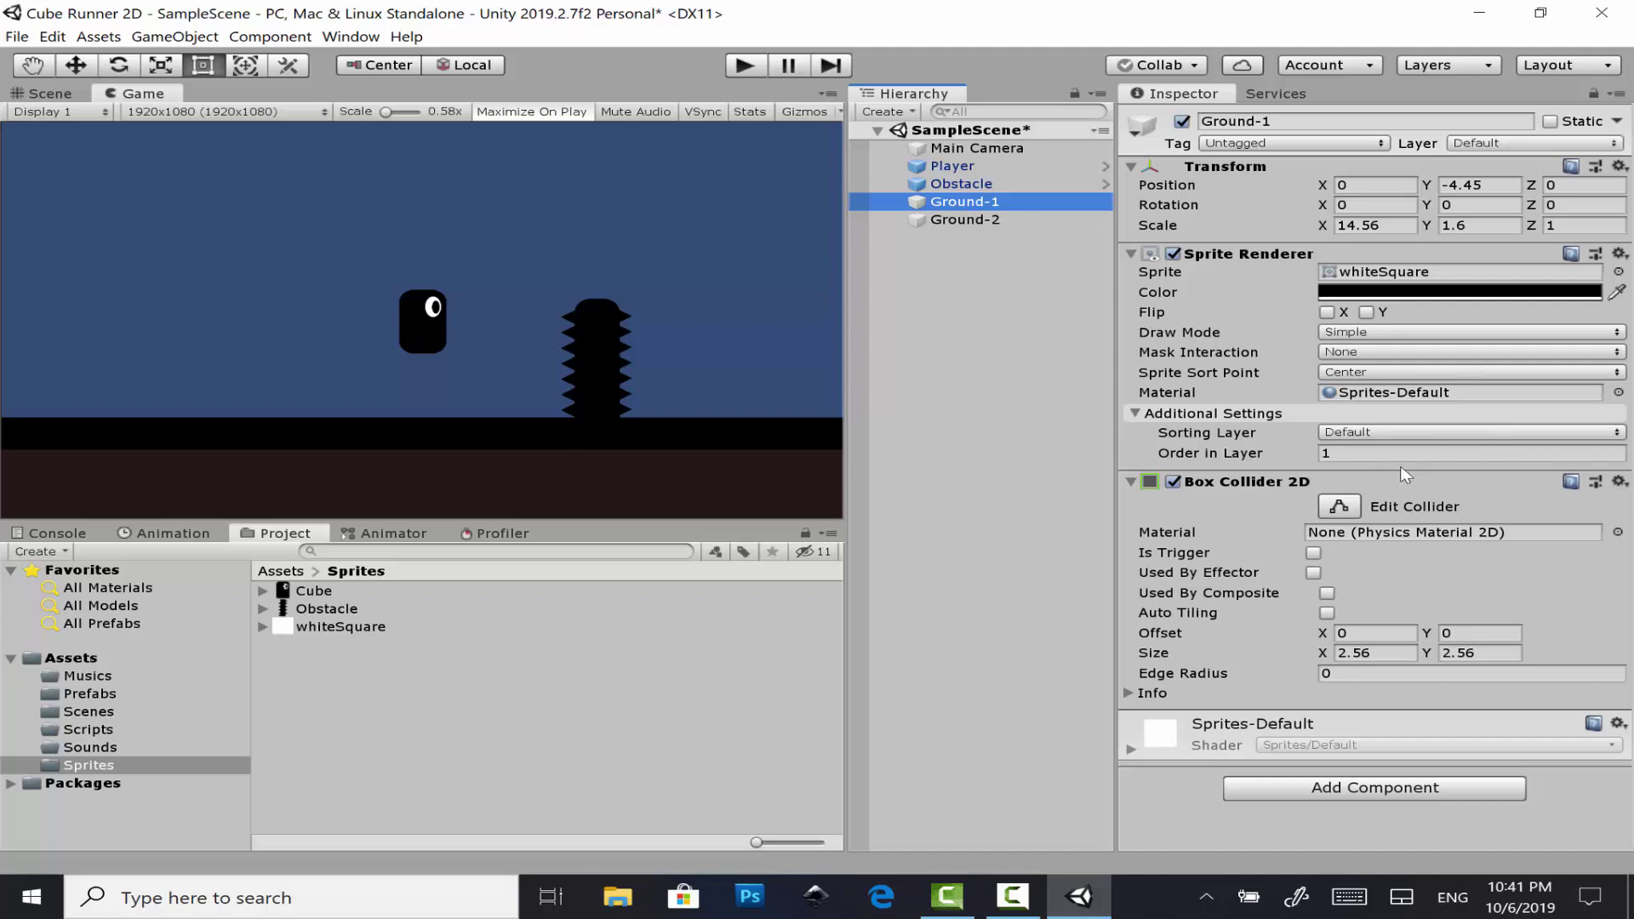
{"action": "key", "text": "ctrl+s"}
{"action": "left_click", "coordinate": [754, 69]}
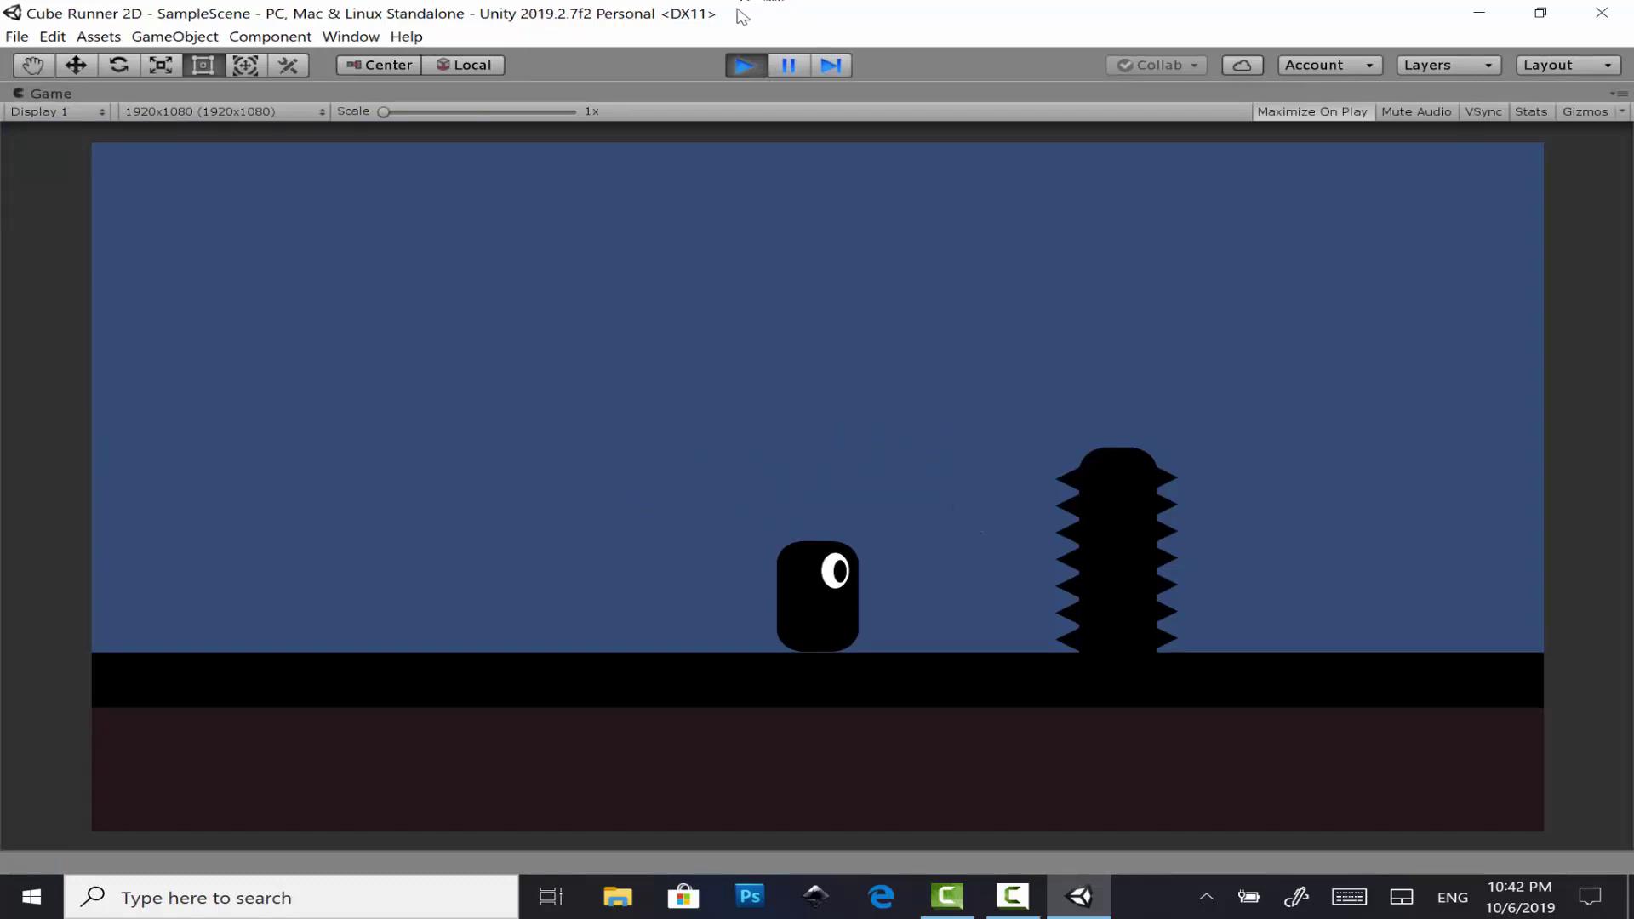
{"action": "left_click", "coordinate": [744, 68]}
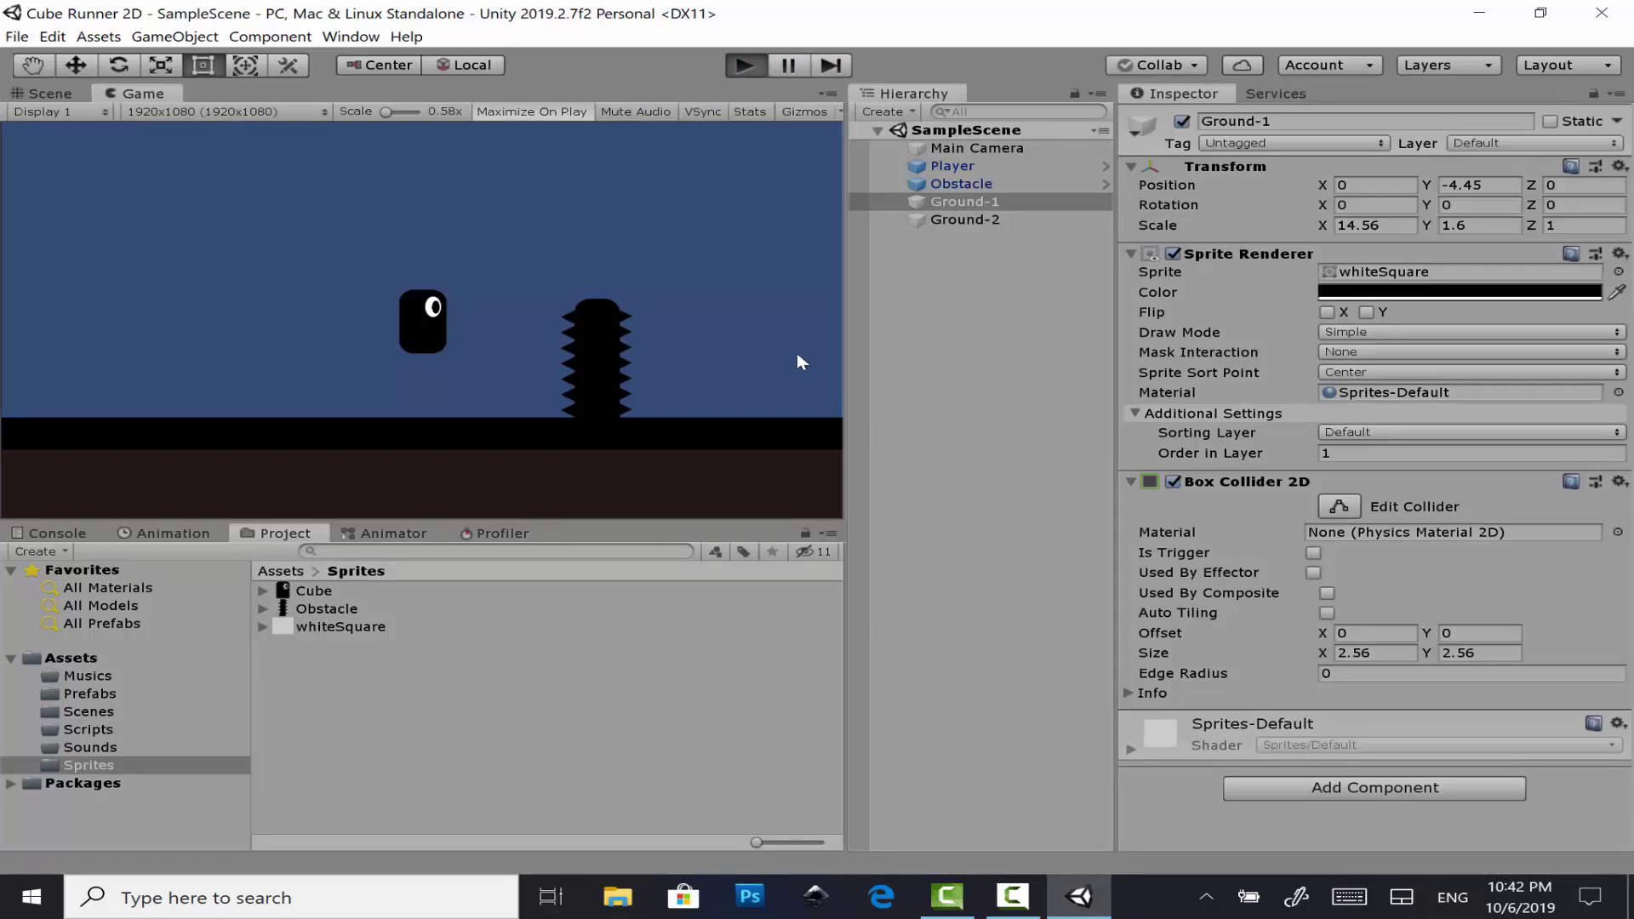
{"action": "key", "text": "ctrl+p"}
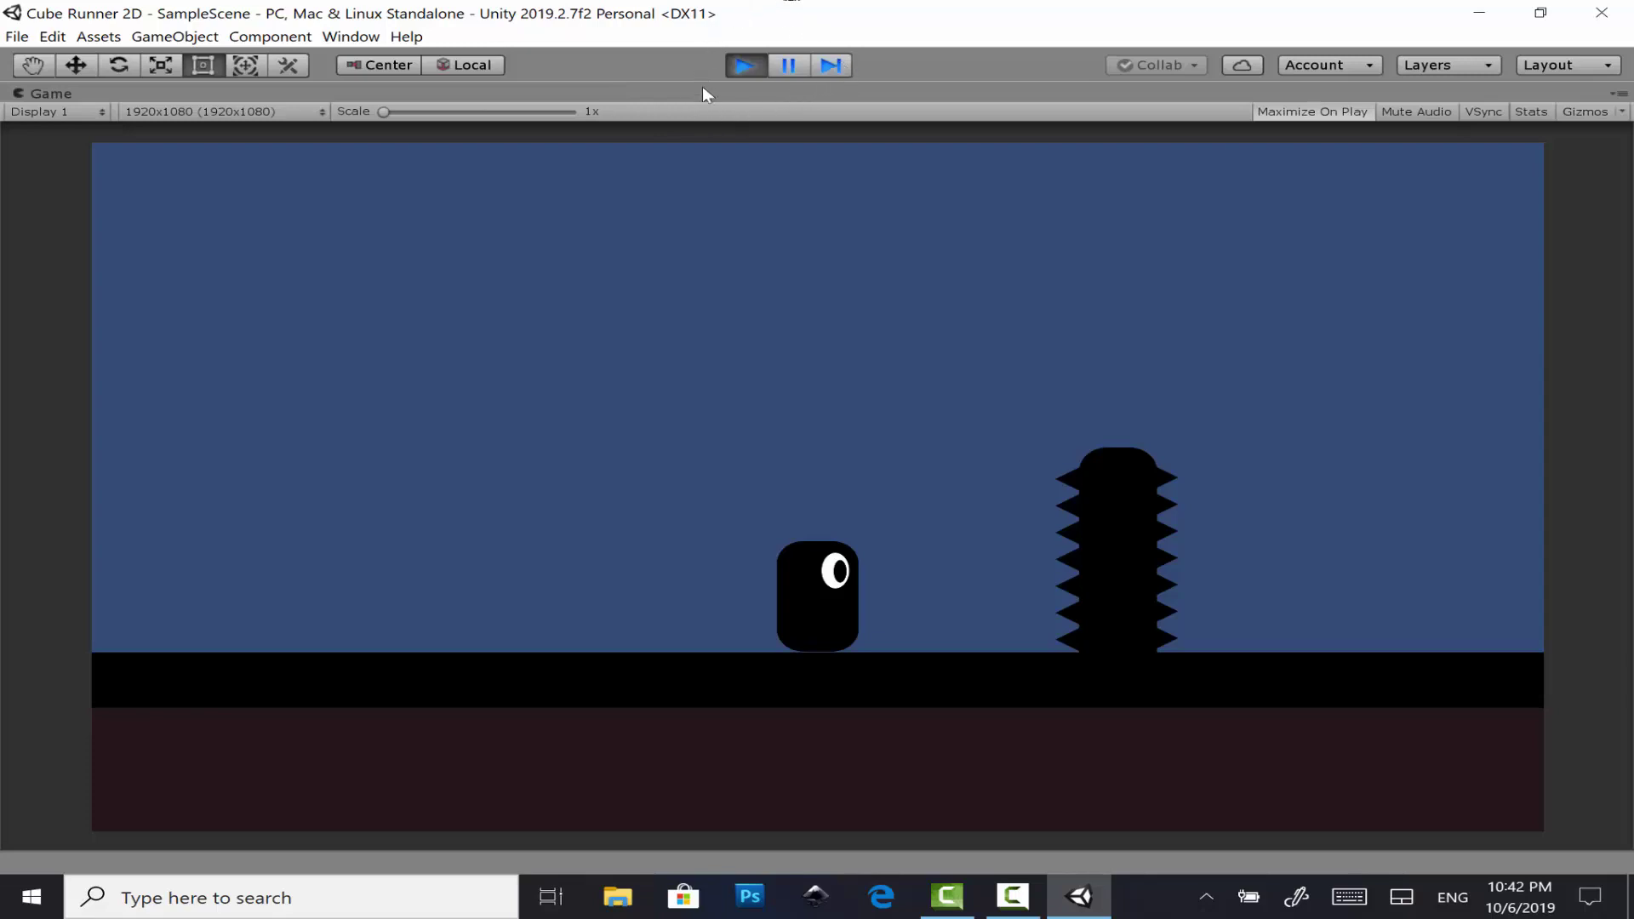
- Stop the running game and frame the Player in the Scene view
{"action": "left_click", "coordinate": [743, 66]}
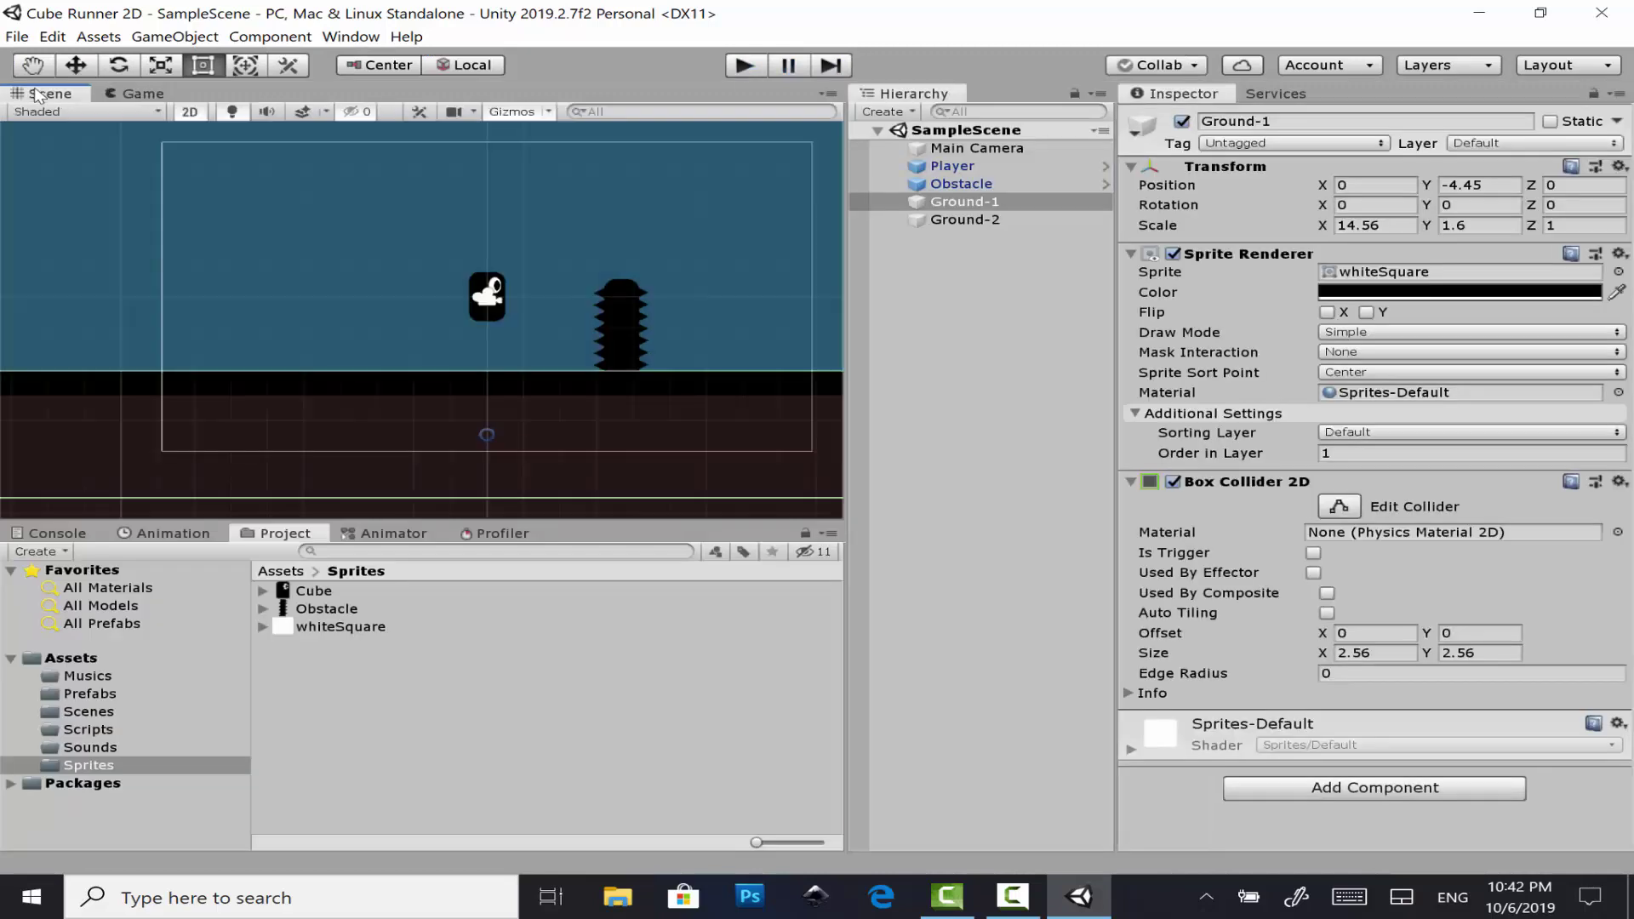
{"action": "left_click", "coordinate": [988, 168]}
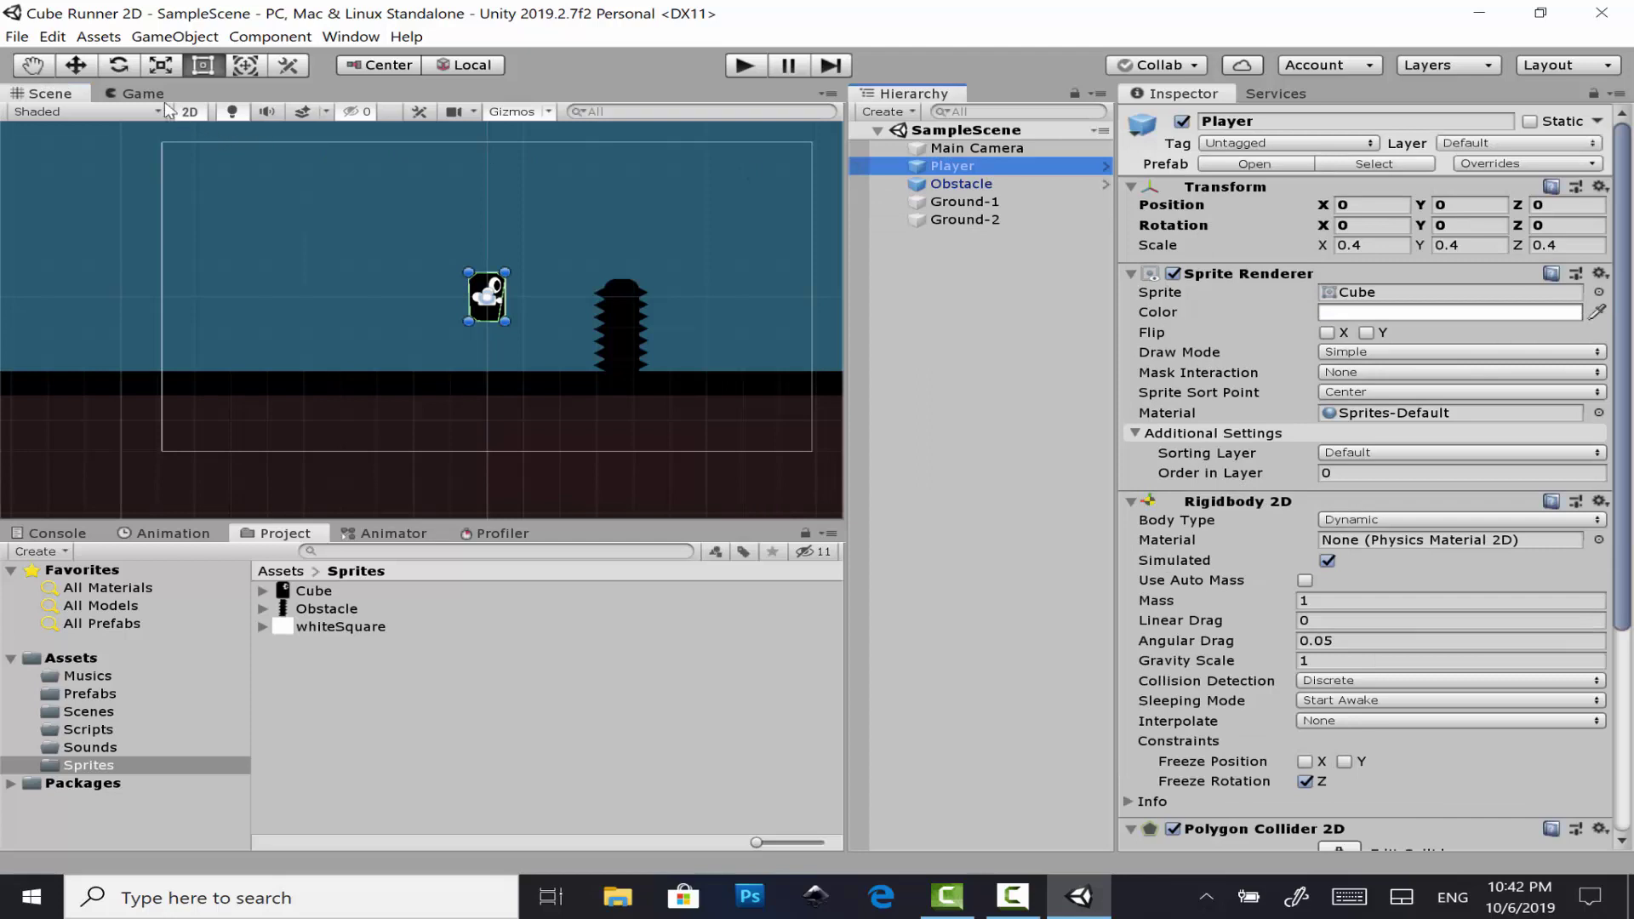
{"action": "key", "text": "f"}
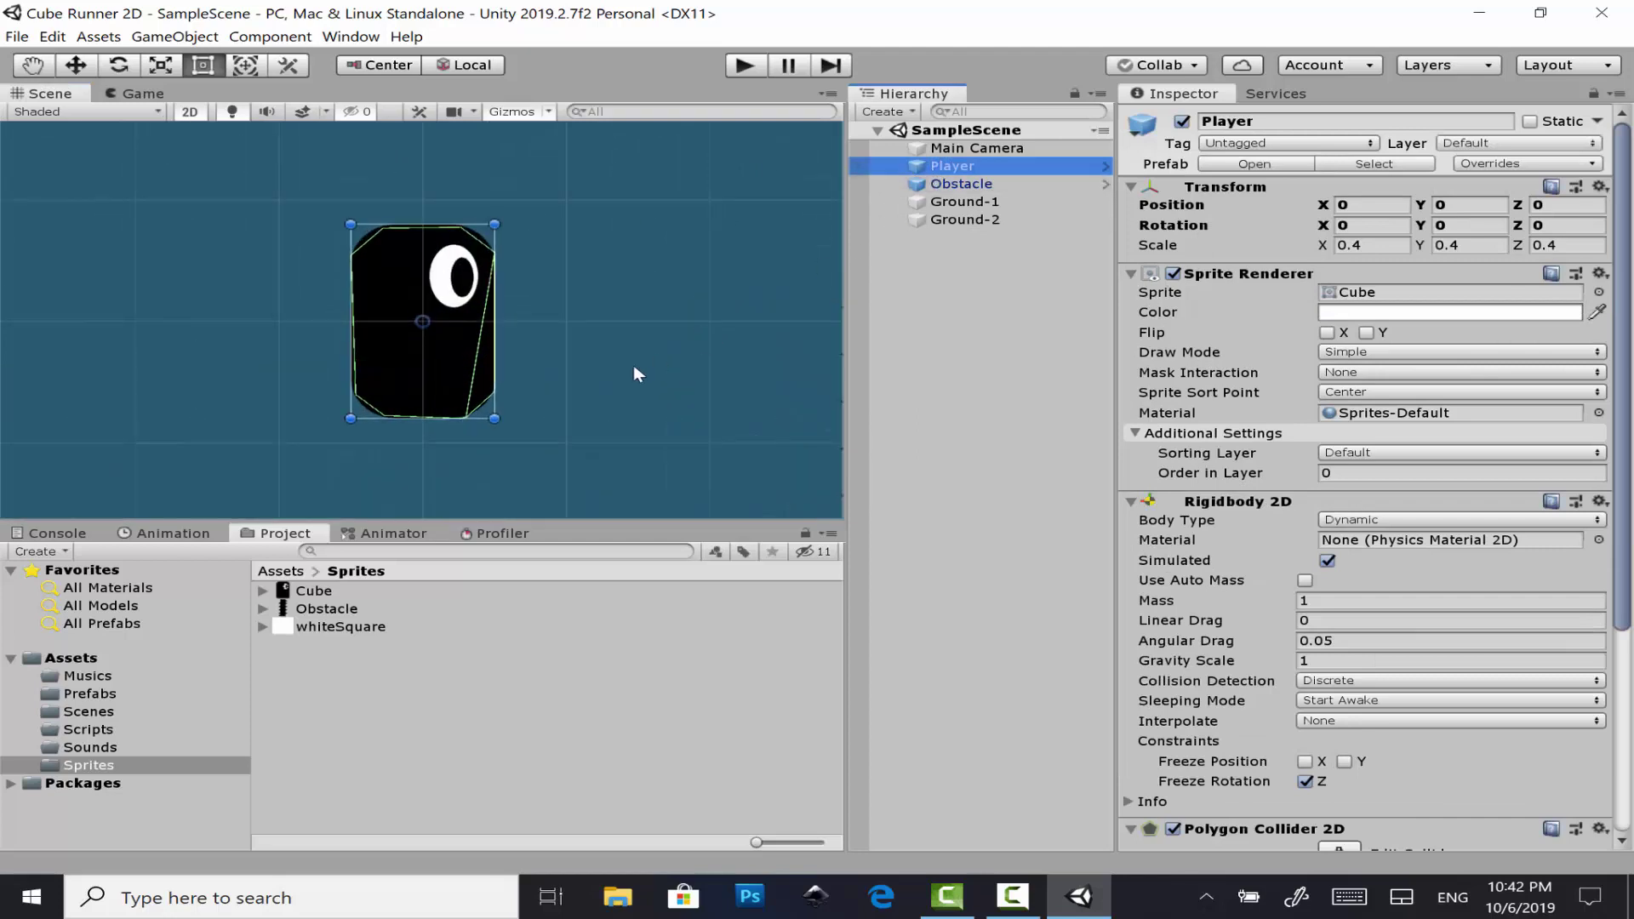
{"action": "scroll", "coordinate": [1311, 477], "scroll_direction": "down", "scroll_amount": 3}
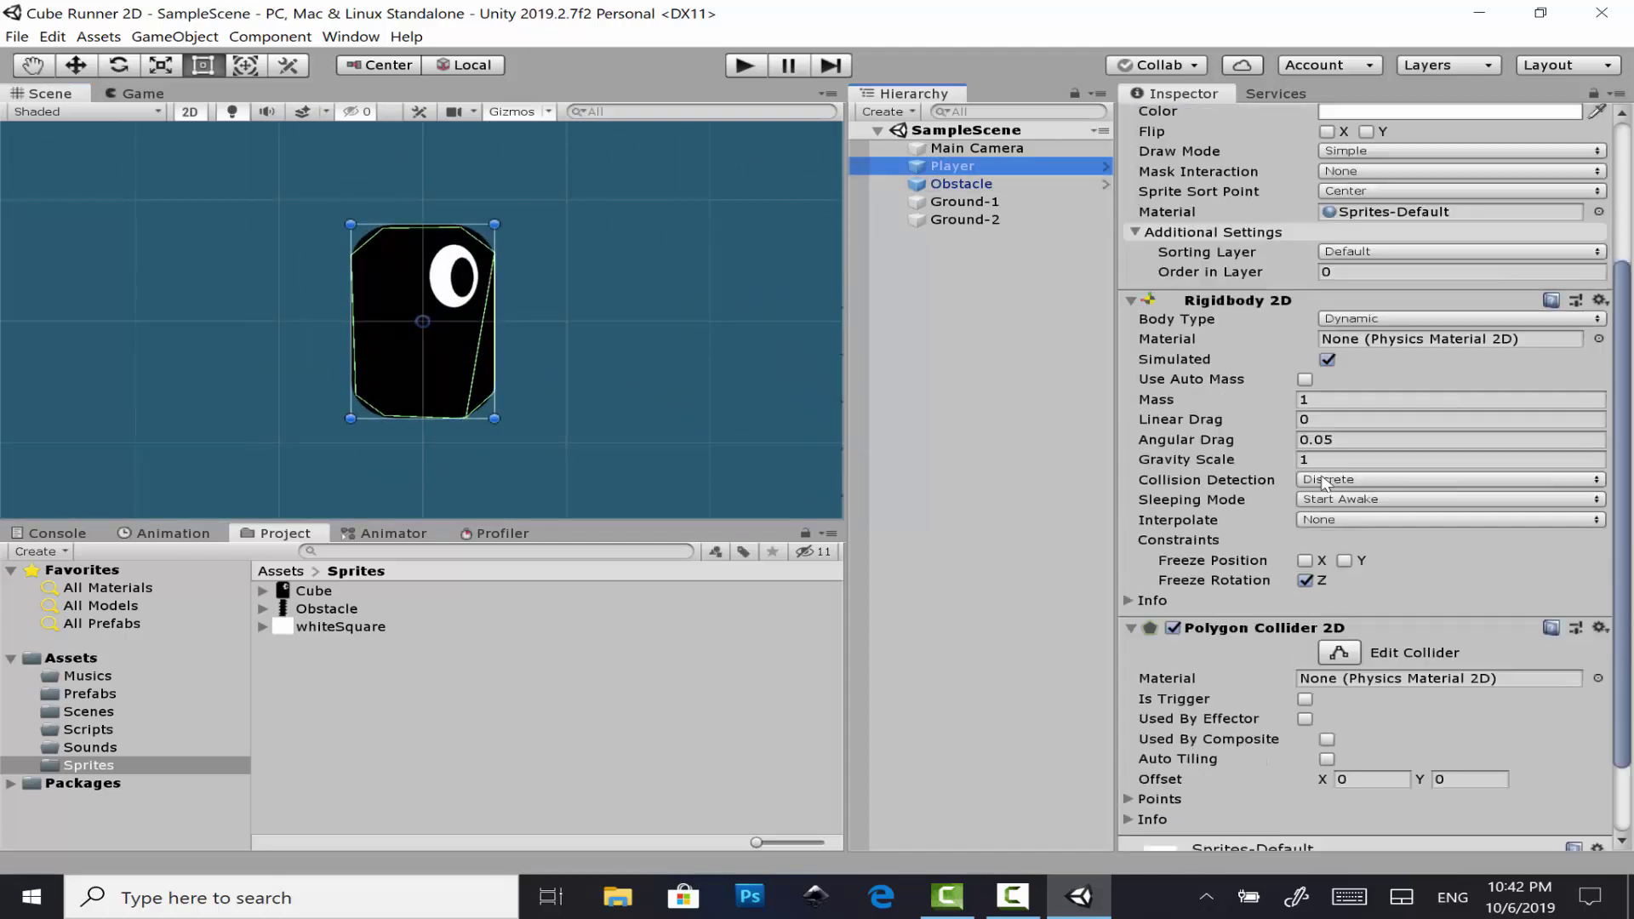
{"action": "scroll", "coordinate": [1311, 476], "scroll_direction": "down", "scroll_amount": 3}
- Flatten the Player collider's bottom by replacing a slanted vertex, then play-test again
{"action": "left_click", "coordinate": [1339, 560]}
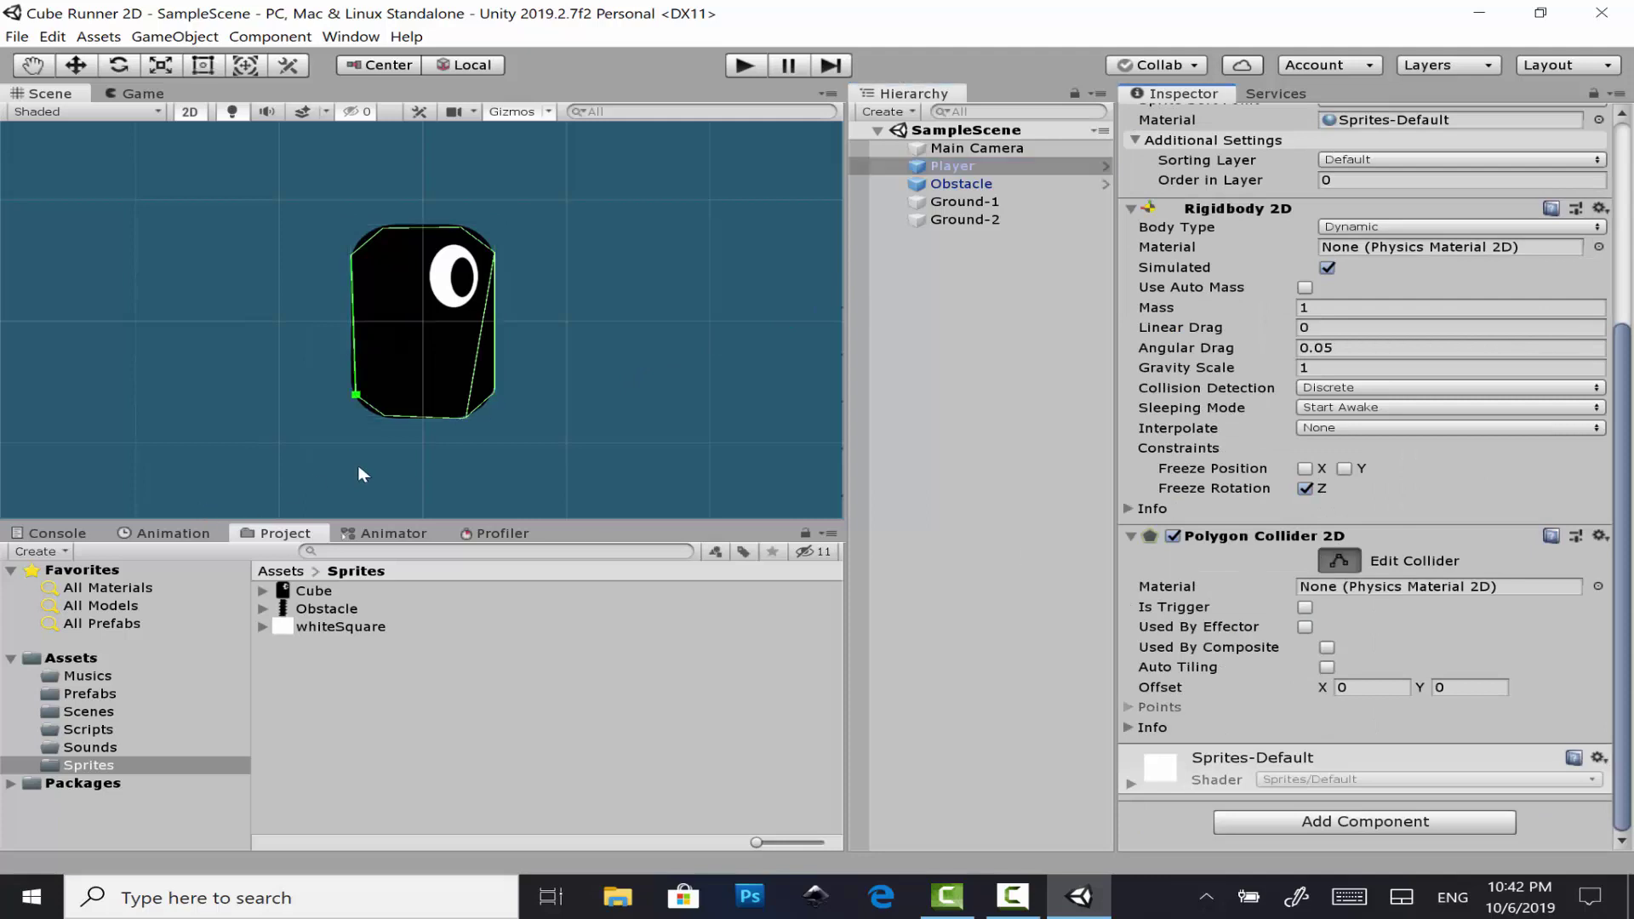
{"action": "left_click", "coordinate": [467, 421], "text": "ctrl"}
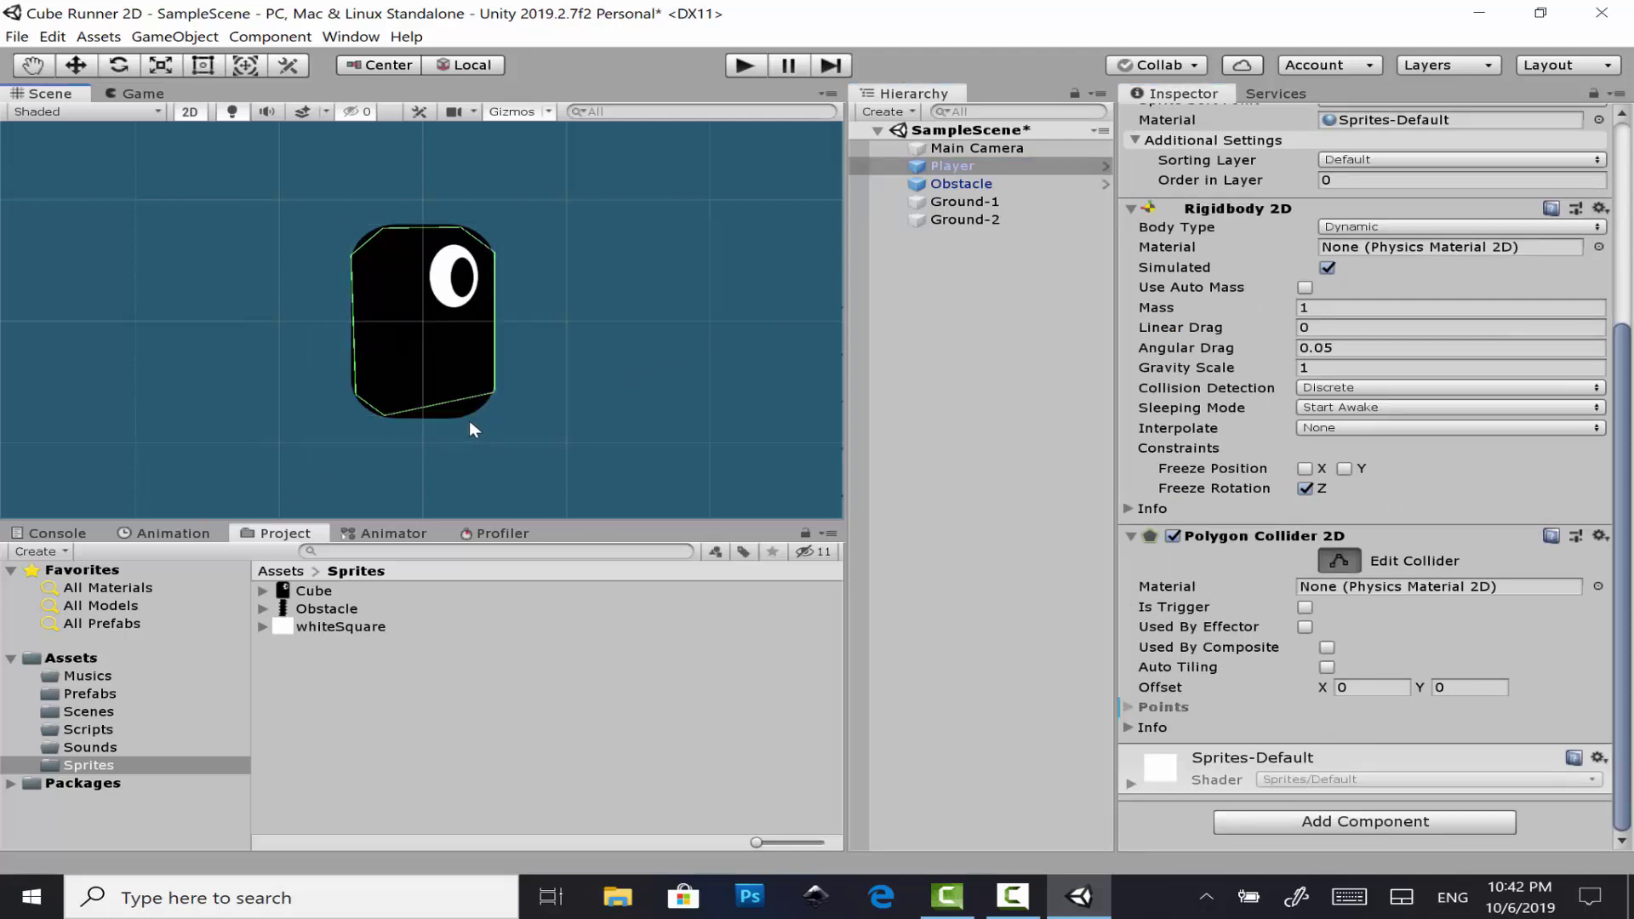
{"action": "left_click_drag", "start_coordinate": [466, 408], "coordinate": [378, 418]}
{"action": "left_click", "coordinate": [742, 66]}
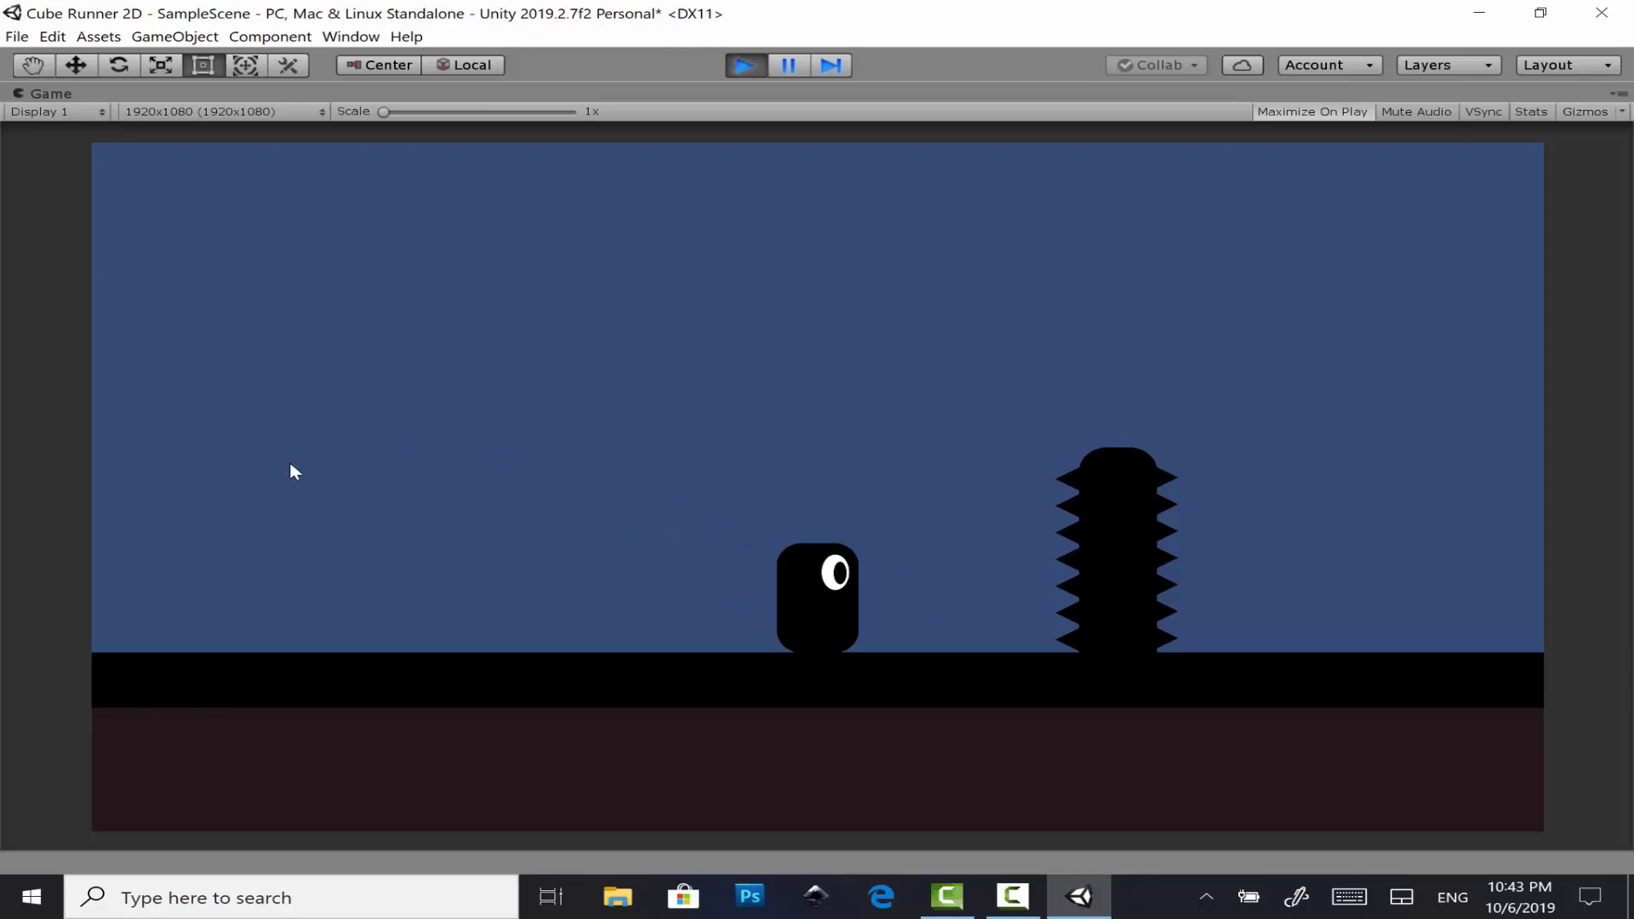
- Exit play mode with Ctrl+P to return to the Scene view
{"action": "key", "text": "ctrl+p"}
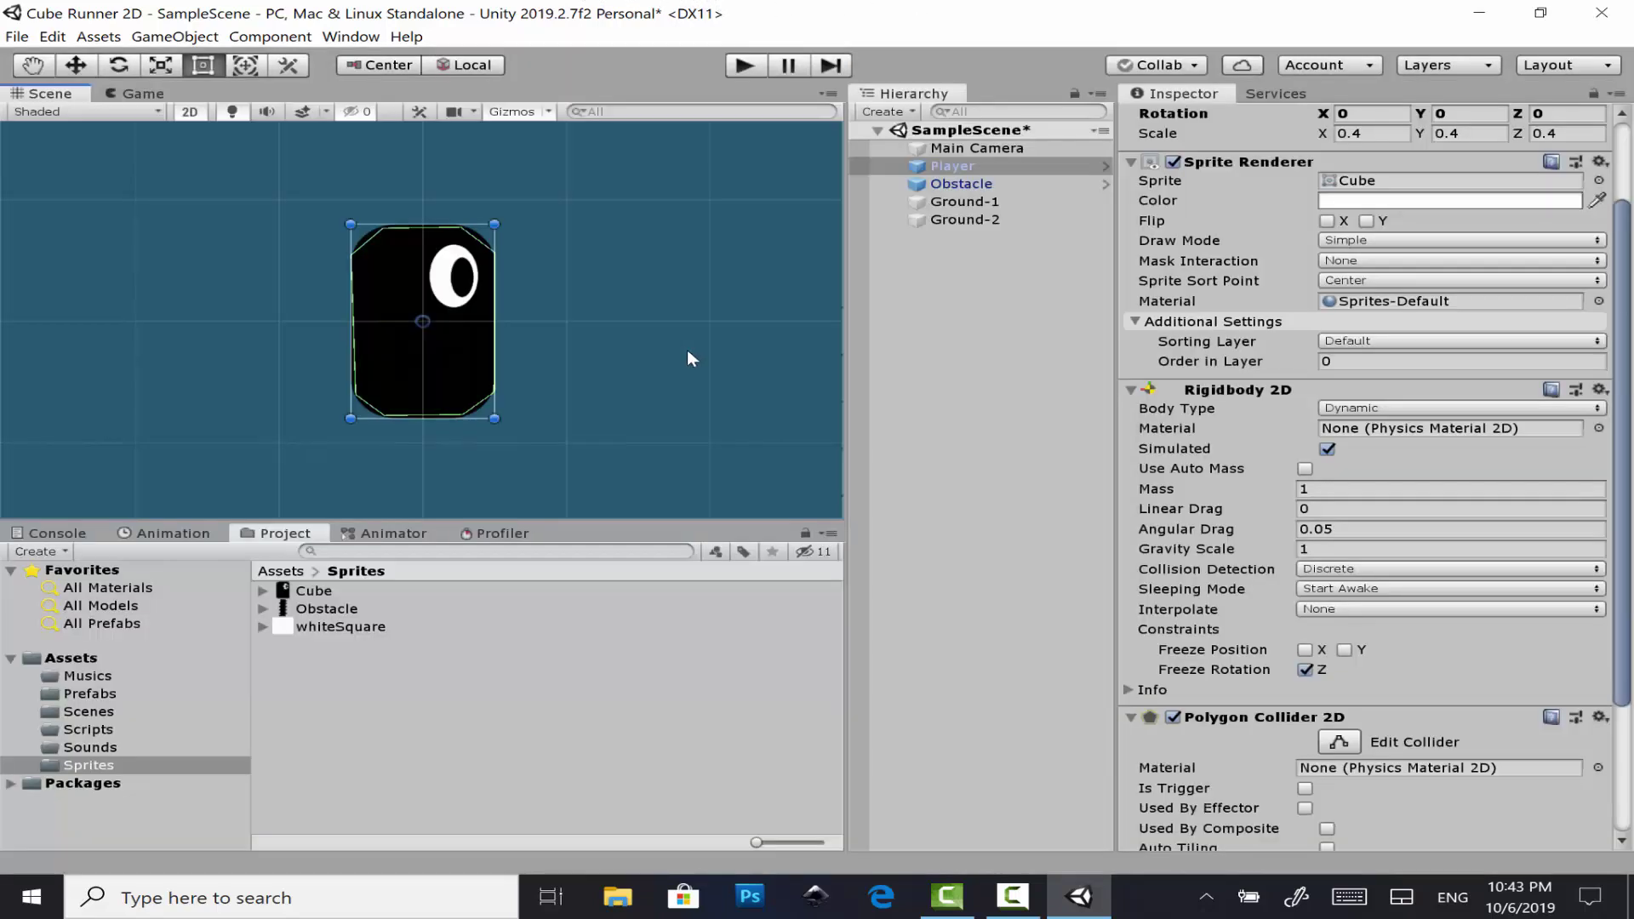